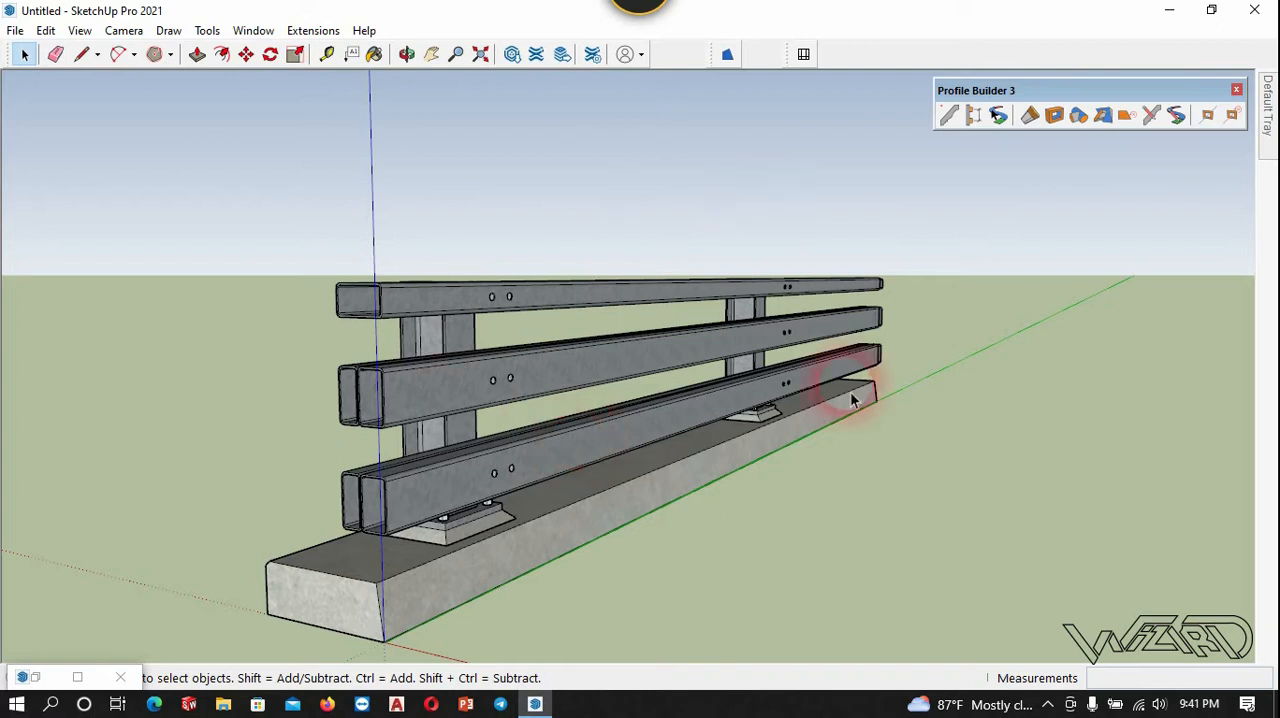
{"action": "left_click", "coordinate": [1008, 186]}
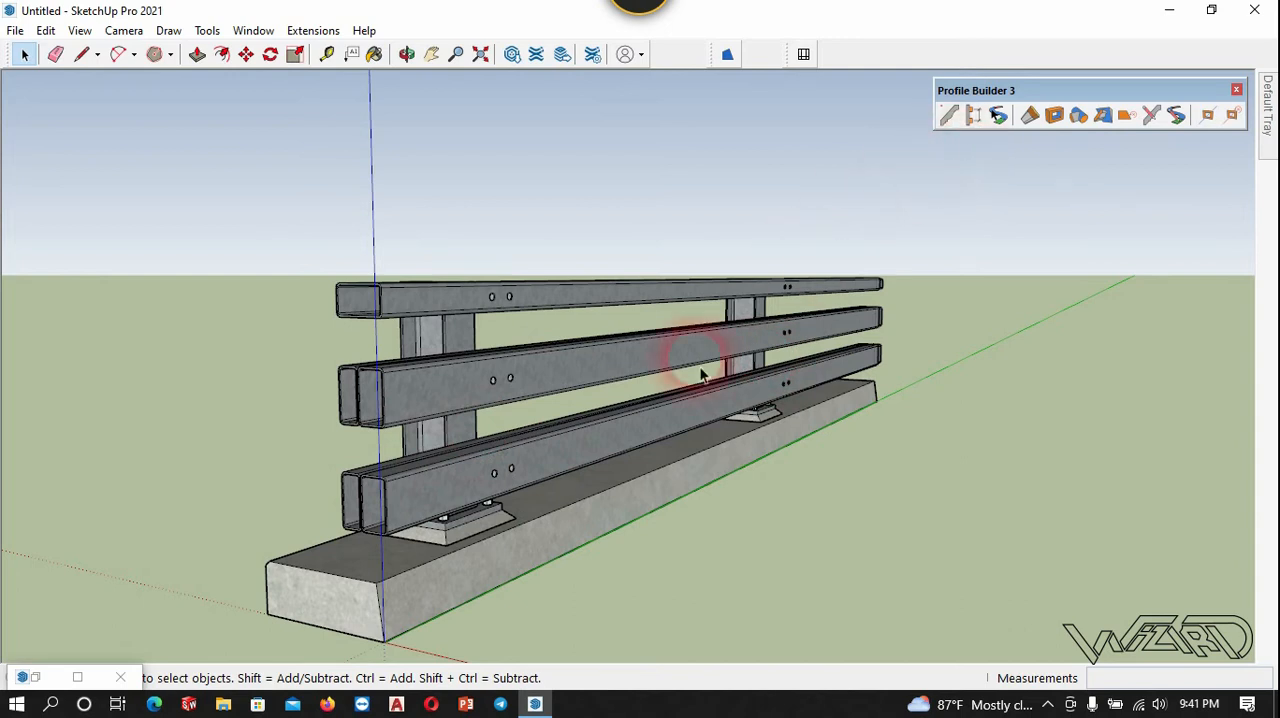
{"action": "left_click", "coordinate": [40, 677]}
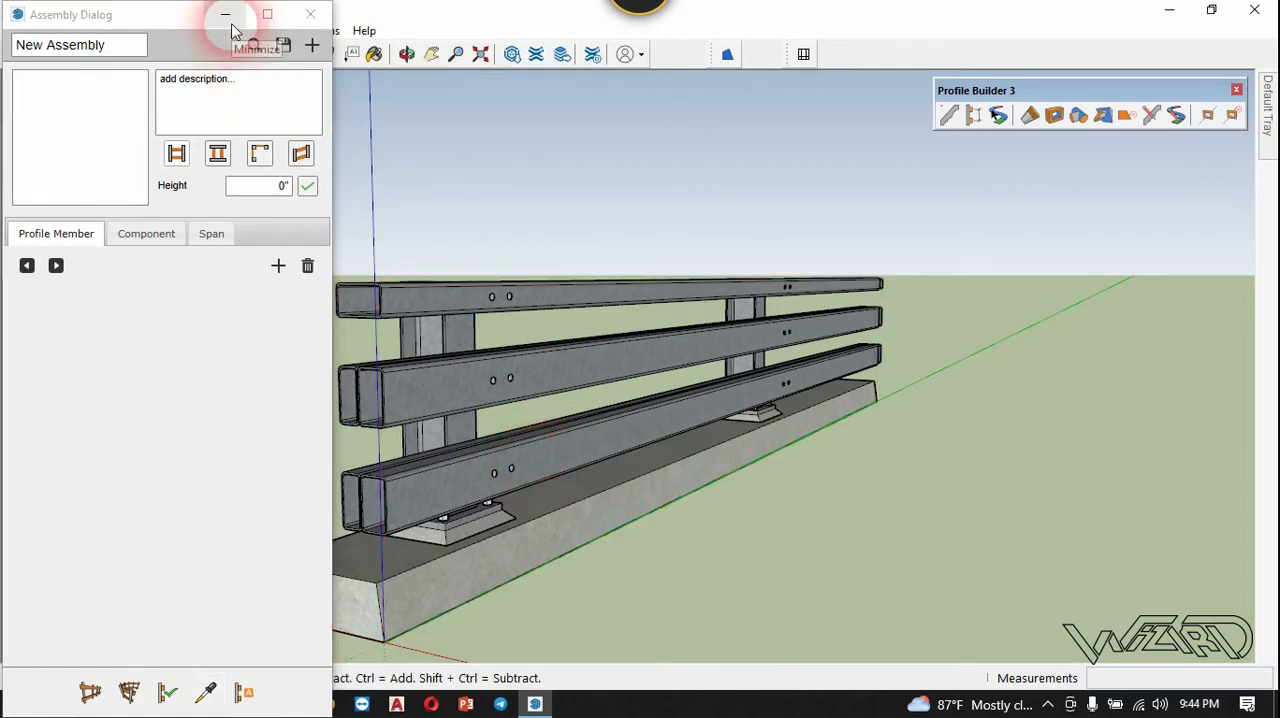
{"action": "left_click", "coordinate": [228, 18]}
Examine the three-rail metal guardrail, its bolted posts and its concrete base from several angles.
{"action": "middle_click_drag", "start_coordinate": [527, 474], "coordinate": [418, 566]}
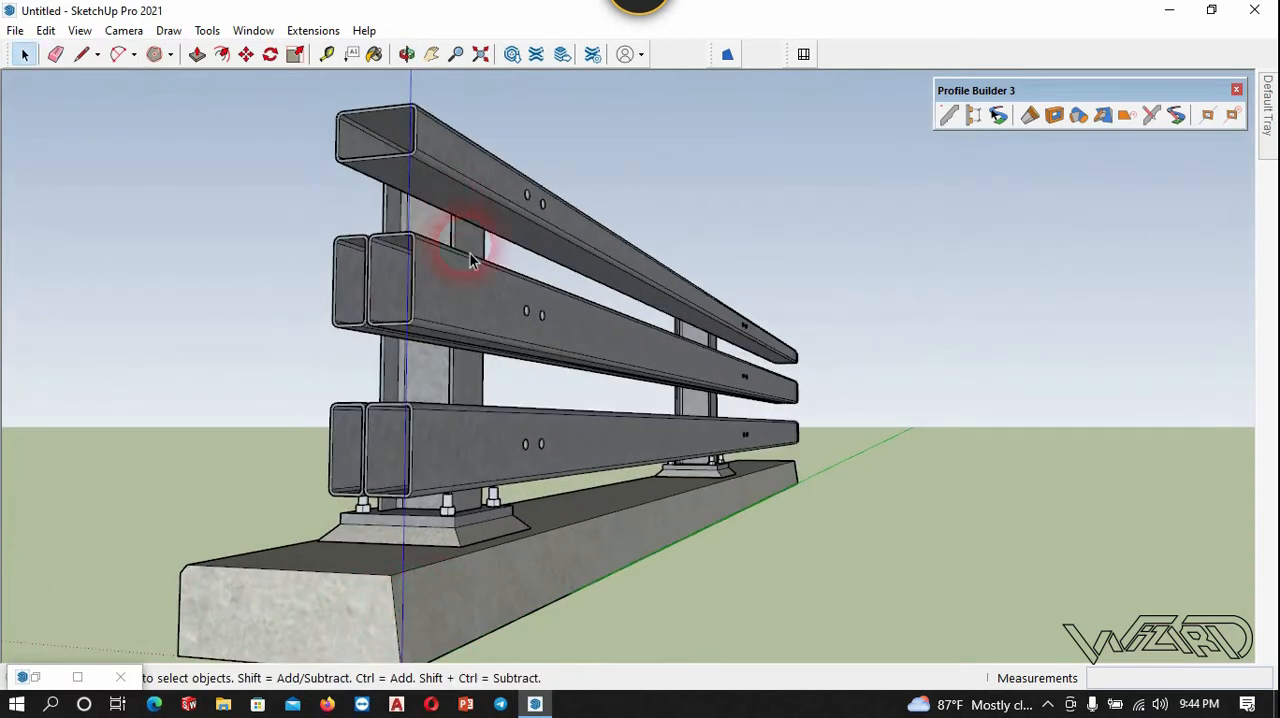
{"action": "scroll", "coordinate": [429, 449], "scroll_direction": "down", "scroll_amount": 3}
{"action": "scroll", "coordinate": [386, 506], "scroll_direction": "up", "scroll_amount": 1}
{"action": "scroll", "coordinate": [400, 498], "scroll_direction": "down", "scroll_amount": 1}
{"action": "left_click", "coordinate": [409, 491]}
{"action": "scroll", "coordinate": [409, 491], "scroll_direction": "down", "scroll_amount": 1}
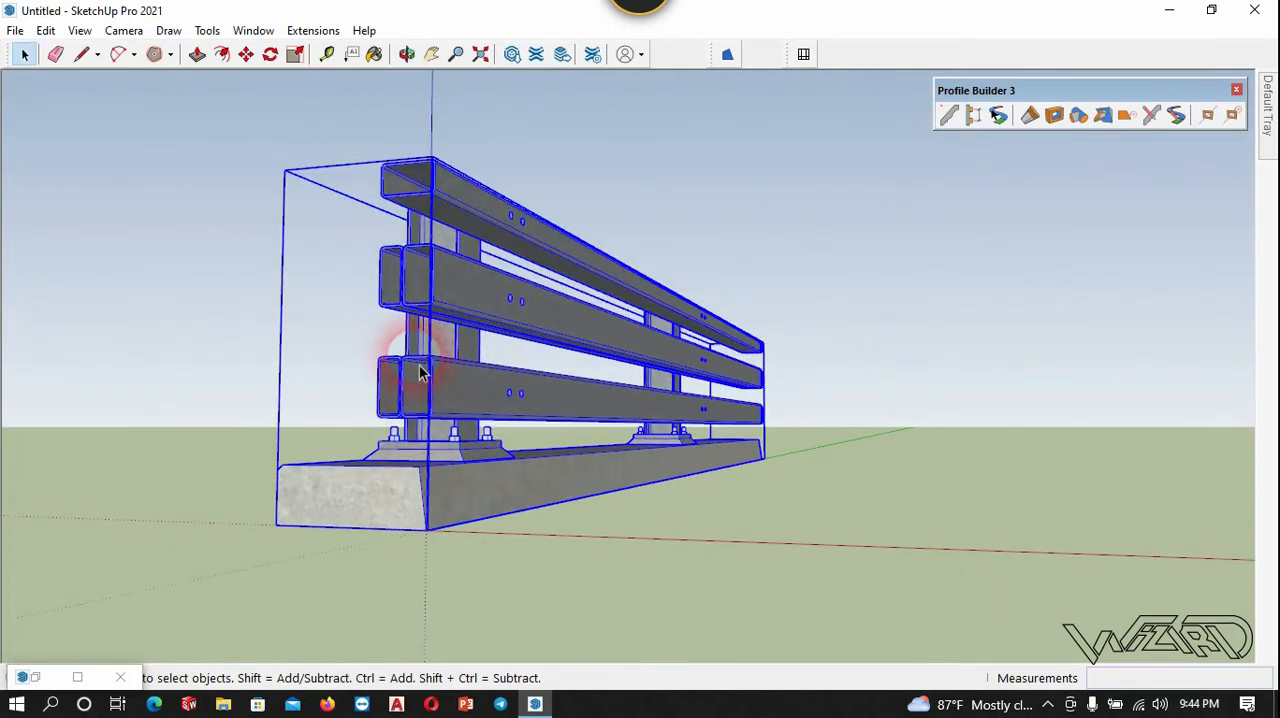
{"action": "scroll", "coordinate": [419, 390], "scroll_direction": "up", "scroll_amount": 2}
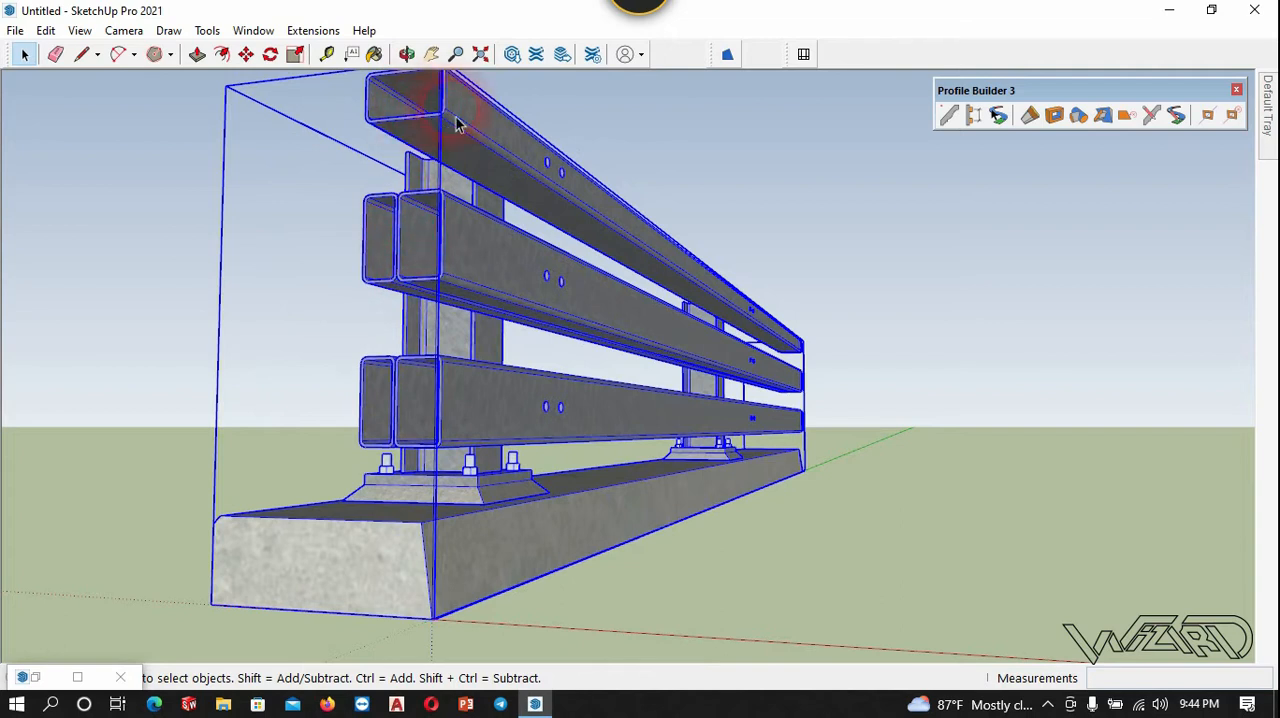
{"action": "scroll", "coordinate": [456, 123], "scroll_direction": "down", "scroll_amount": 2}
{"action": "middle_click_drag", "start_coordinate": [551, 214], "coordinate": [560, 446]}
{"action": "scroll", "coordinate": [689, 290], "scroll_direction": "up", "scroll_amount": 2}
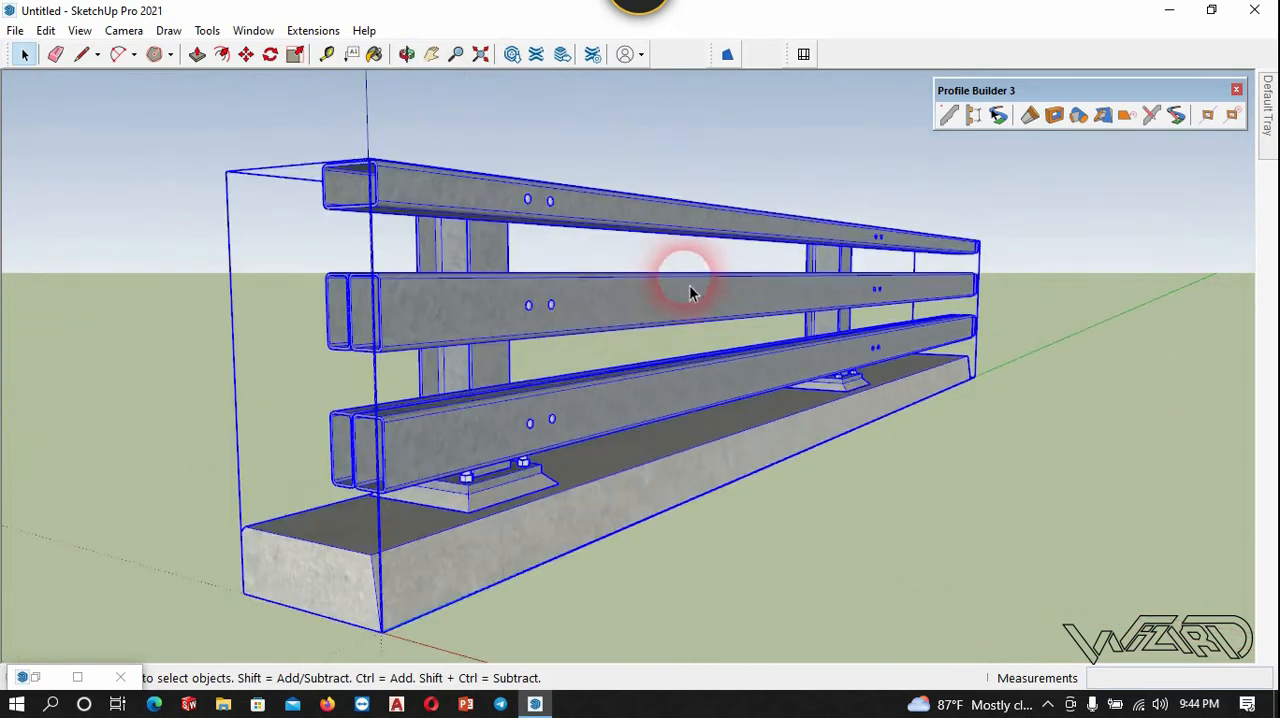
{"action": "middle_click_drag", "start_coordinate": [349, 366], "coordinate": [286, 323]}
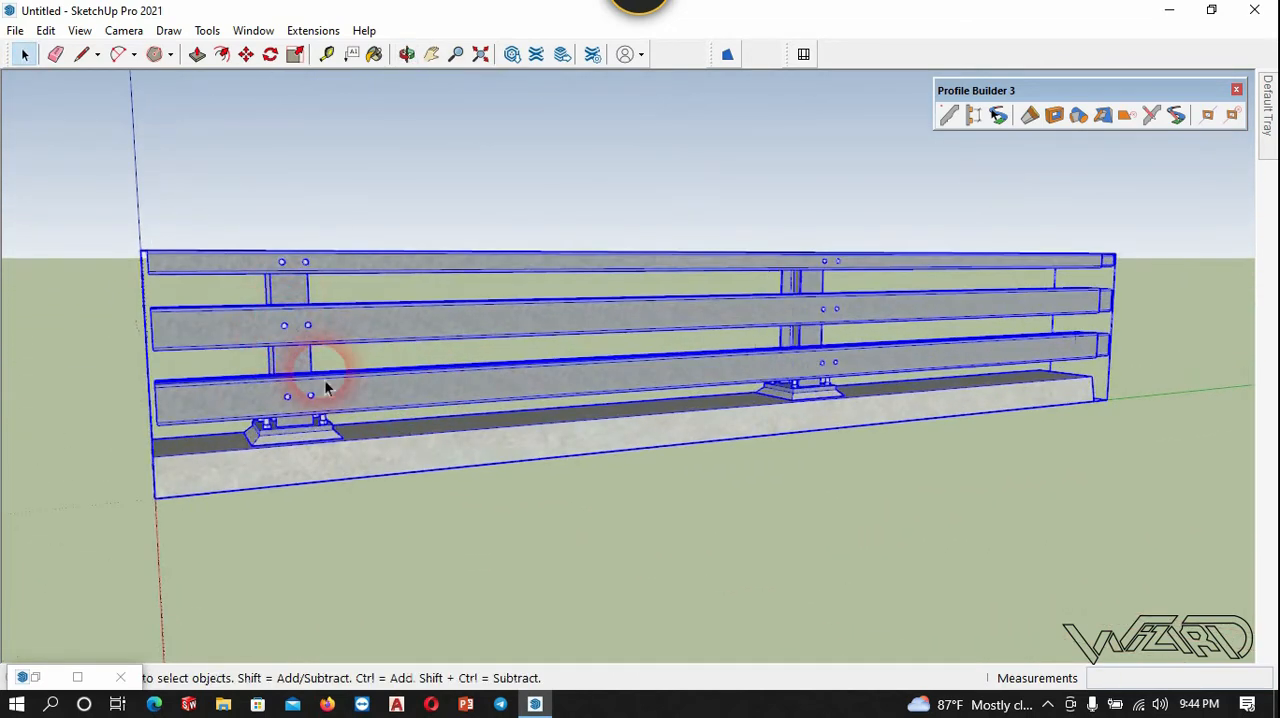
{"action": "middle_click_drag", "start_coordinate": [325, 388], "coordinate": [429, 443]}
{"action": "scroll", "coordinate": [458, 492], "scroll_direction": "up", "scroll_amount": 2}
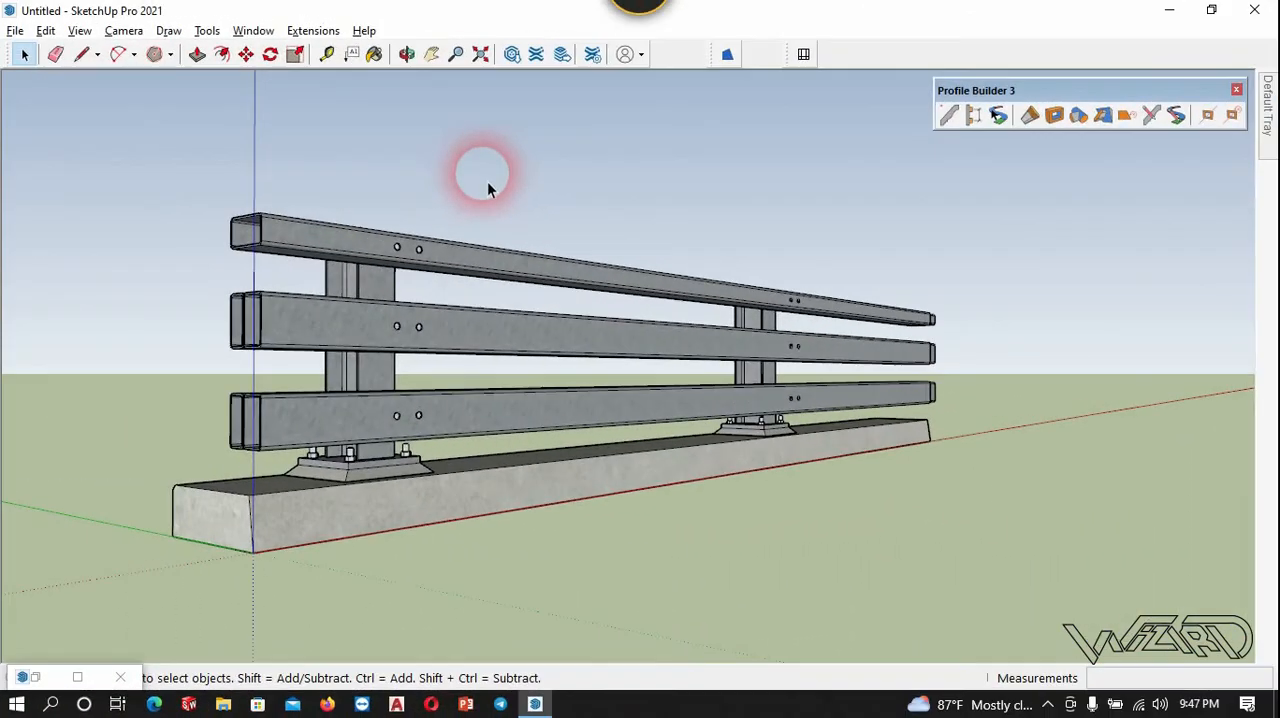
Explode the entire guardrail group twice to break it into its separate posts, rails and base.
{"action": "left_click_drag", "start_coordinate": [259, 588], "coordinate": [100, 206]}
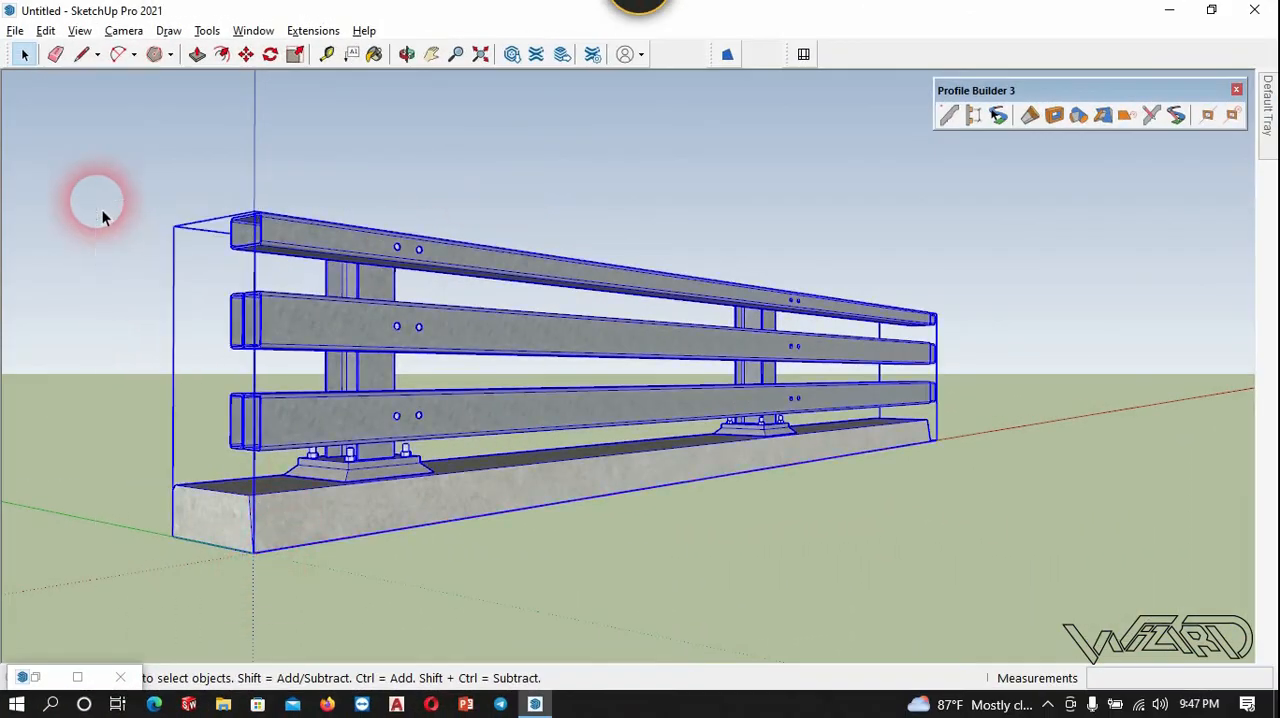
{"action": "right_click", "coordinate": [256, 424]}
{"action": "left_click", "coordinate": [322, 185]}
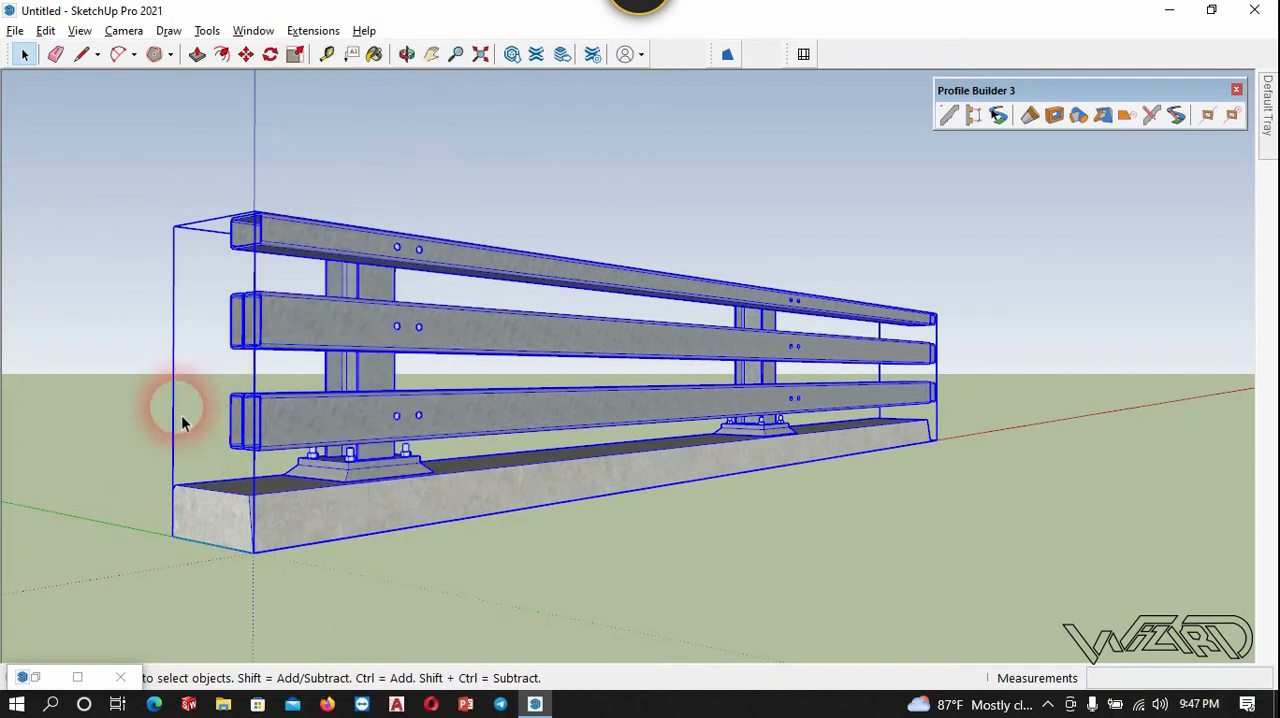
{"action": "left_click", "coordinate": [106, 404]}
{"action": "left_click_drag", "start_coordinate": [267, 588], "coordinate": [165, 155]}
{"action": "right_click", "coordinate": [272, 222]}
{"action": "left_click", "coordinate": [322, 190]}
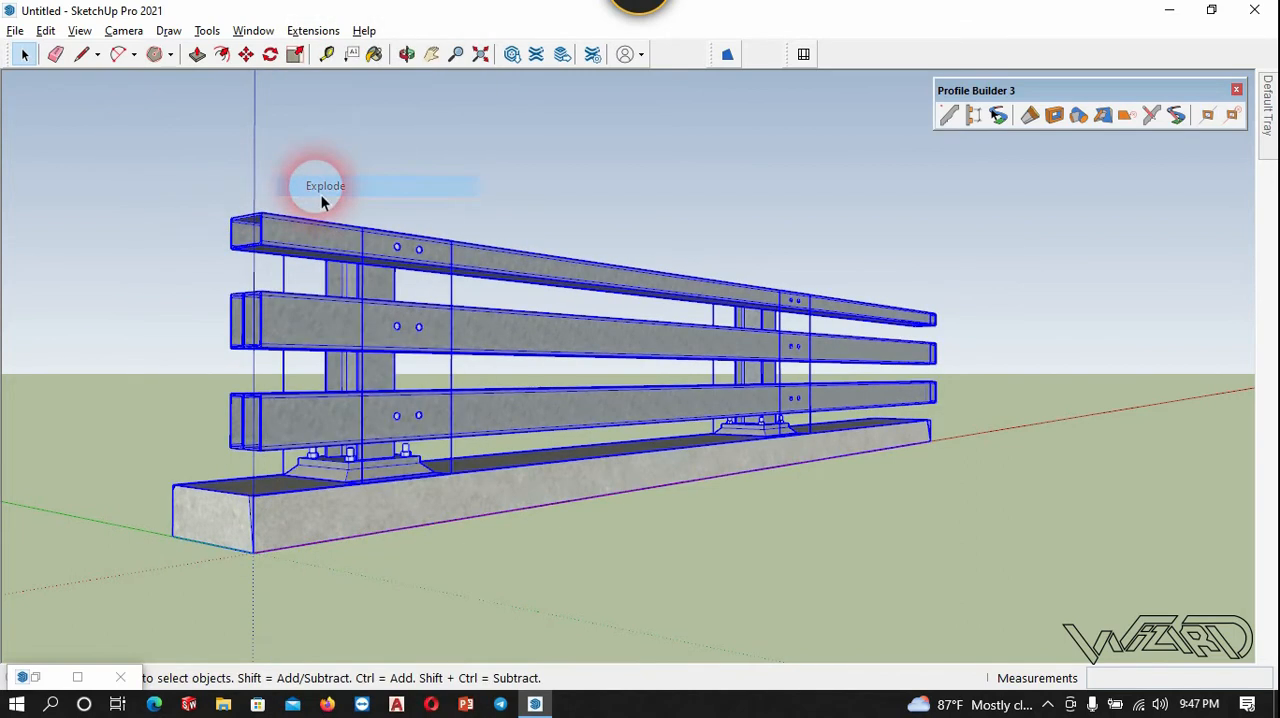
Explode the rails and the concrete base once more into loose geometry, leaving the posts as they are.
{"action": "left_click", "coordinate": [166, 195]}
{"action": "scroll", "coordinate": [137, 491], "scroll_direction": "up", "scroll_amount": 3}
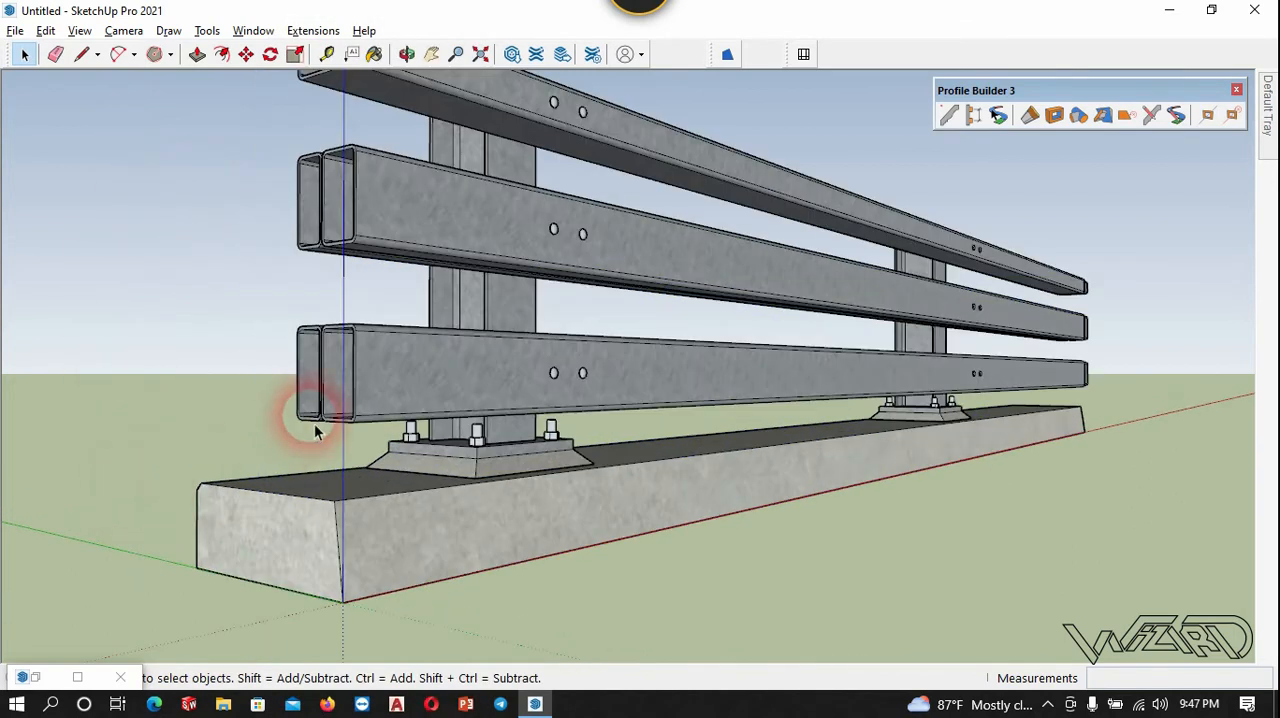
{"action": "left_click", "coordinate": [233, 561]}
{"action": "scroll", "coordinate": [223, 523], "scroll_direction": "down", "scroll_amount": 2}
{"action": "left_click_drag", "start_coordinate": [336, 630], "coordinate": [166, 128]}
{"action": "right_click", "coordinate": [370, 162]}
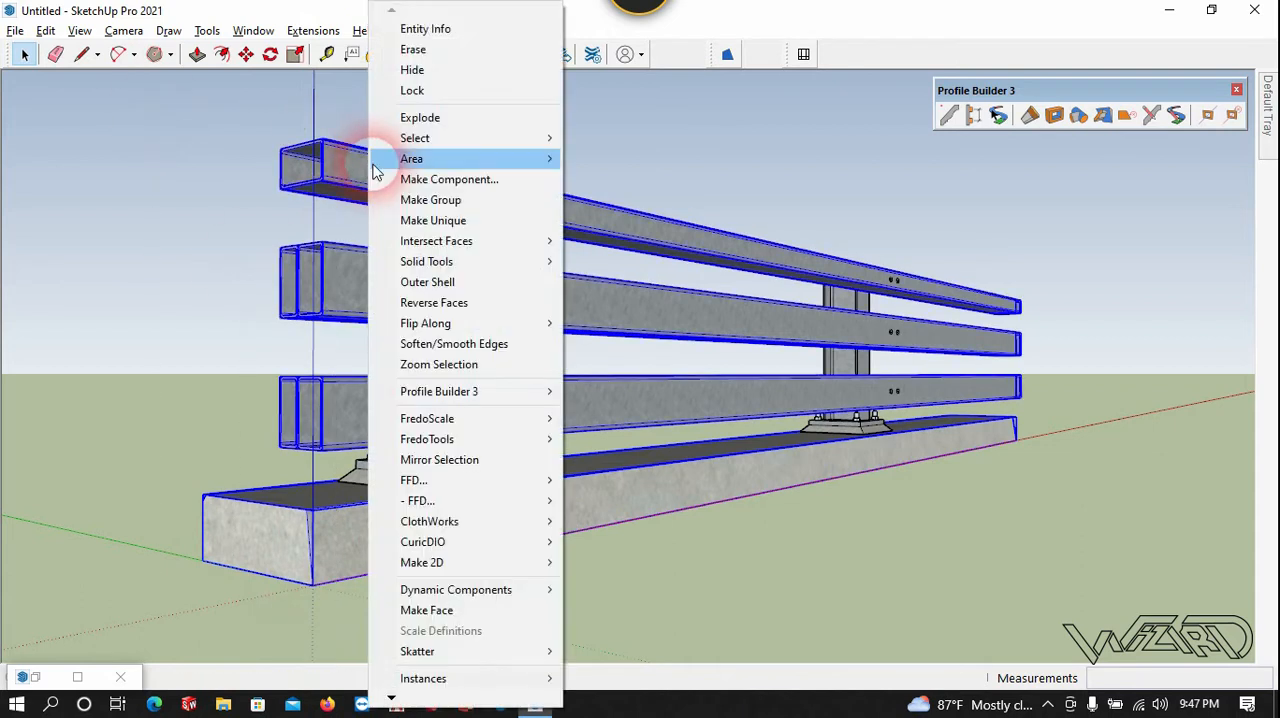
{"action": "left_click", "coordinate": [418, 118]}
{"action": "left_click", "coordinate": [723, 129]}
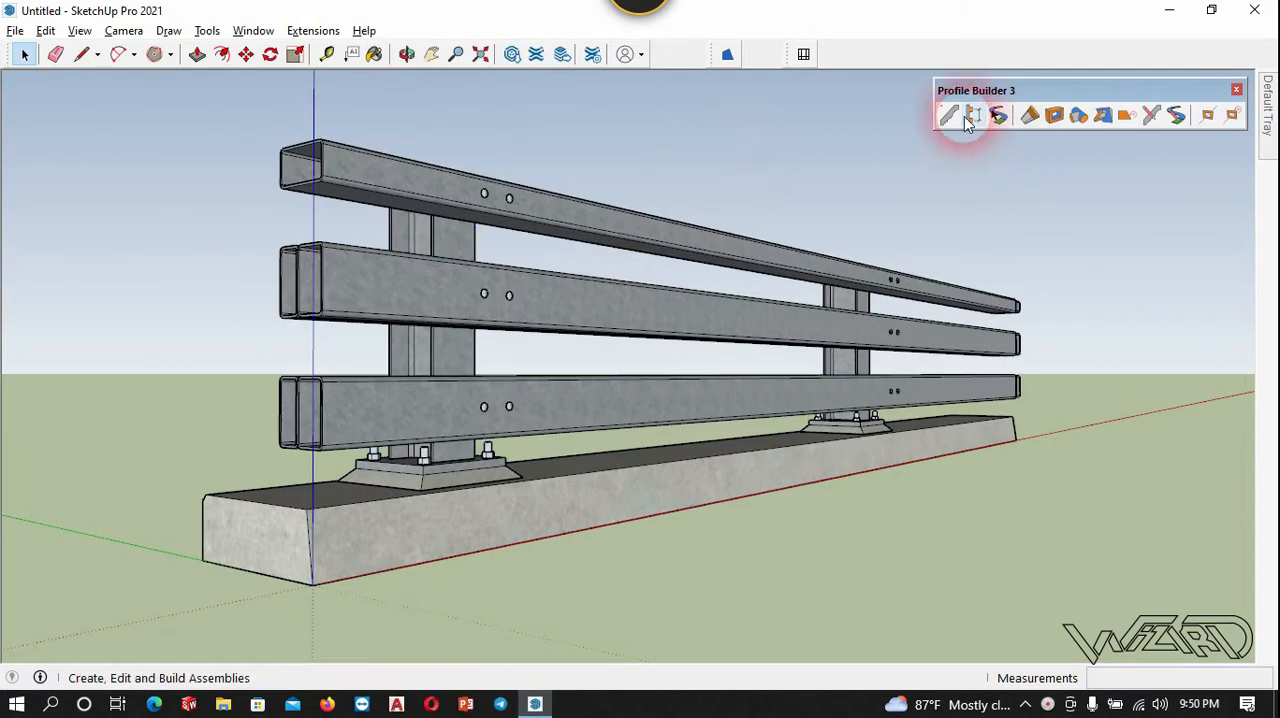
Start a Profile Builder assembly named Metal and add its first profile member.
{"action": "left_click", "coordinate": [970, 117]}
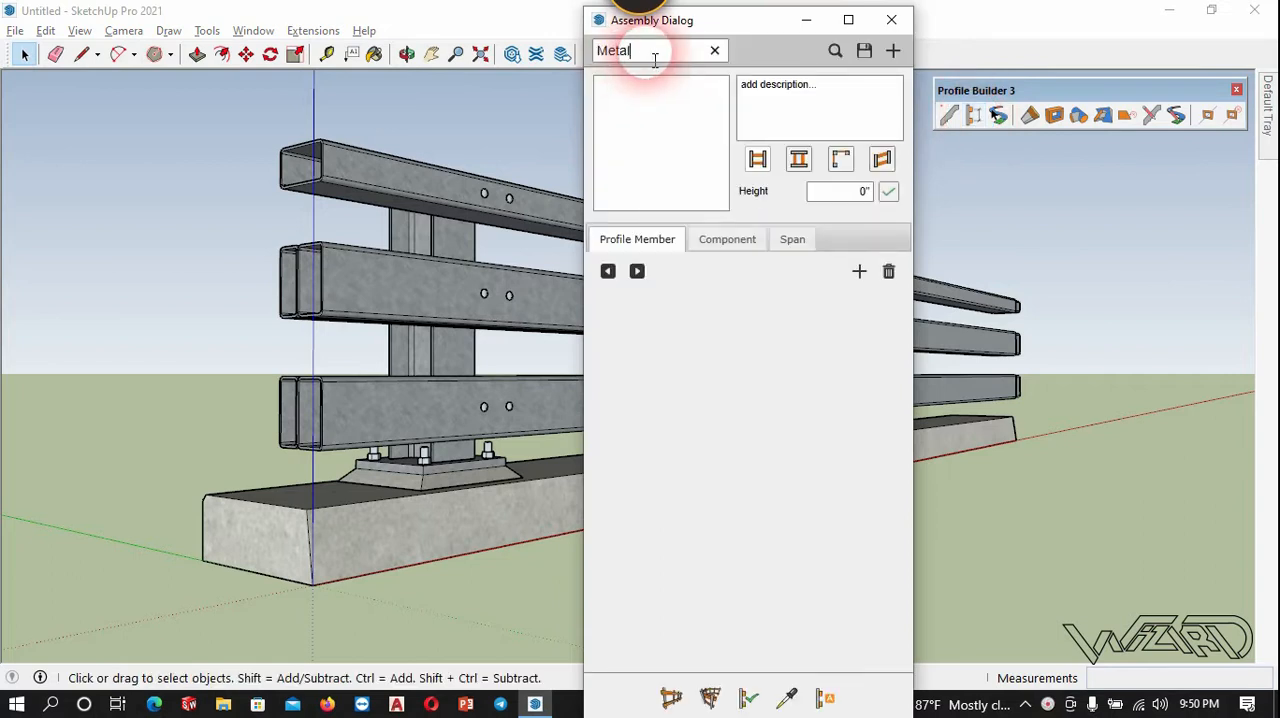
{"action": "left_click", "coordinate": [860, 273]}
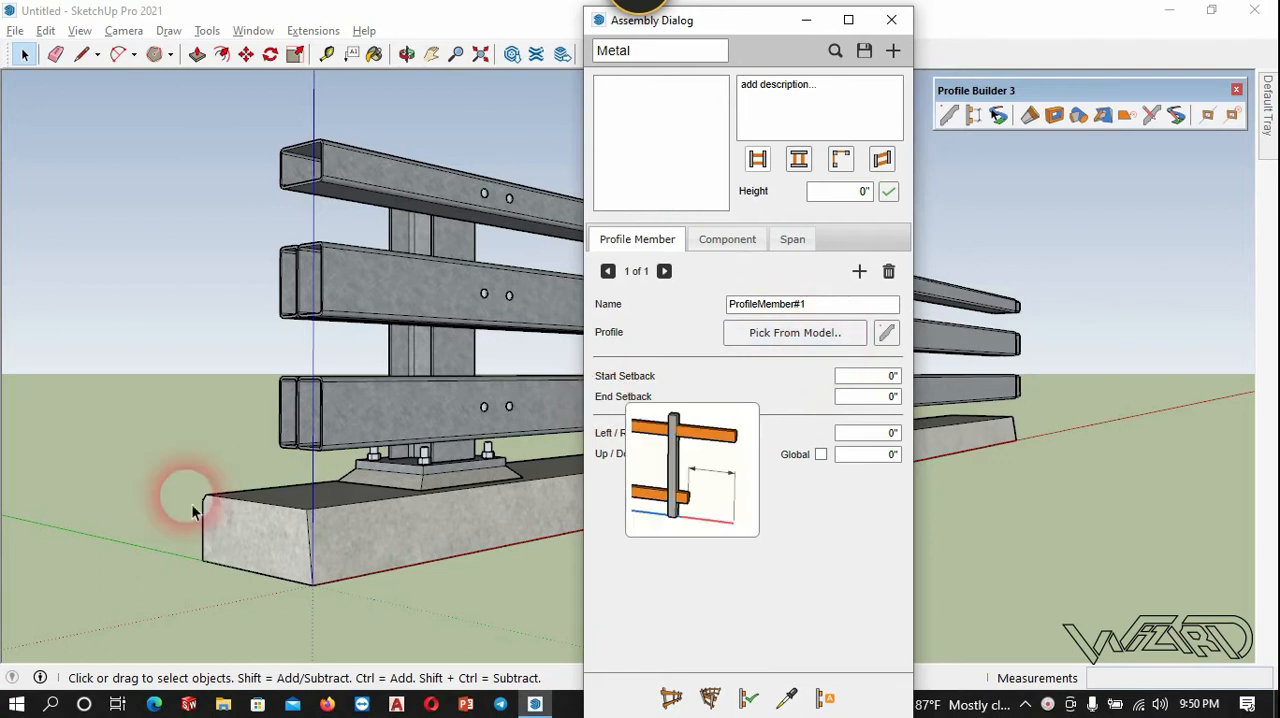
Create a new profile named R1 from the end face of the concrete base for the profile member.
{"action": "left_click", "coordinate": [886, 334]}
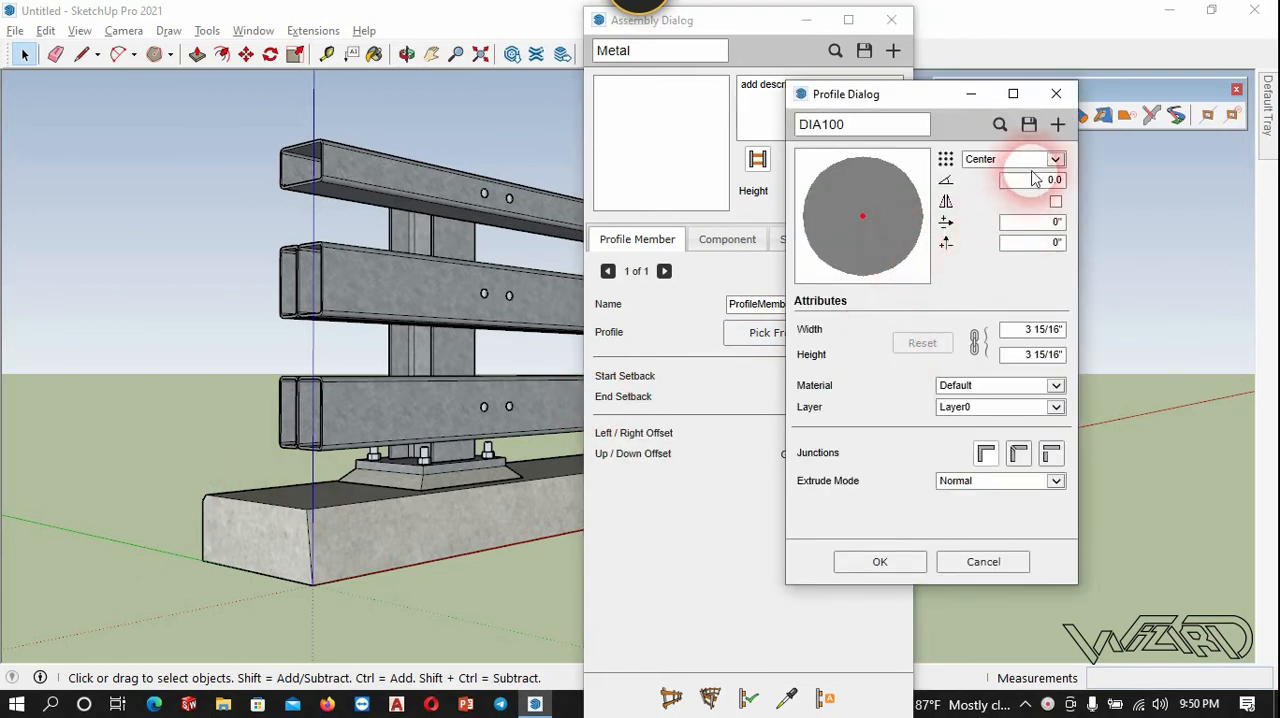
{"action": "left_click", "coordinate": [271, 541]}
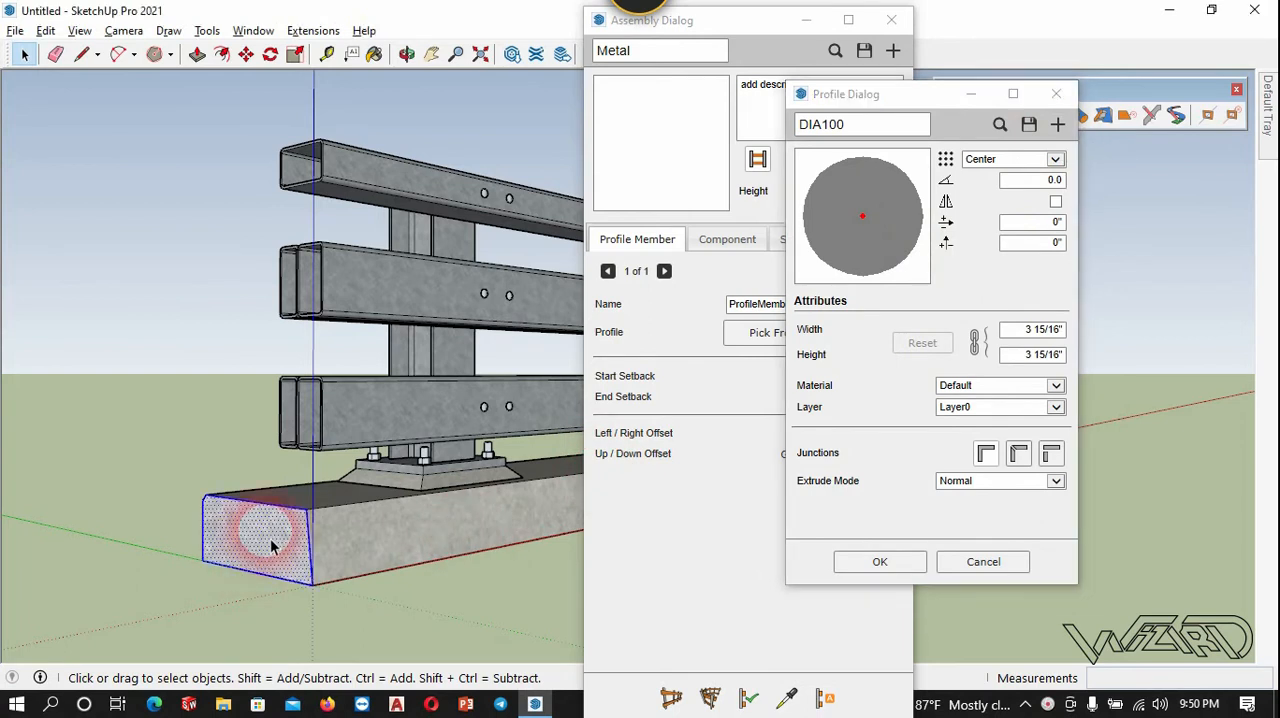
{"action": "left_click", "coordinate": [1057, 124]}
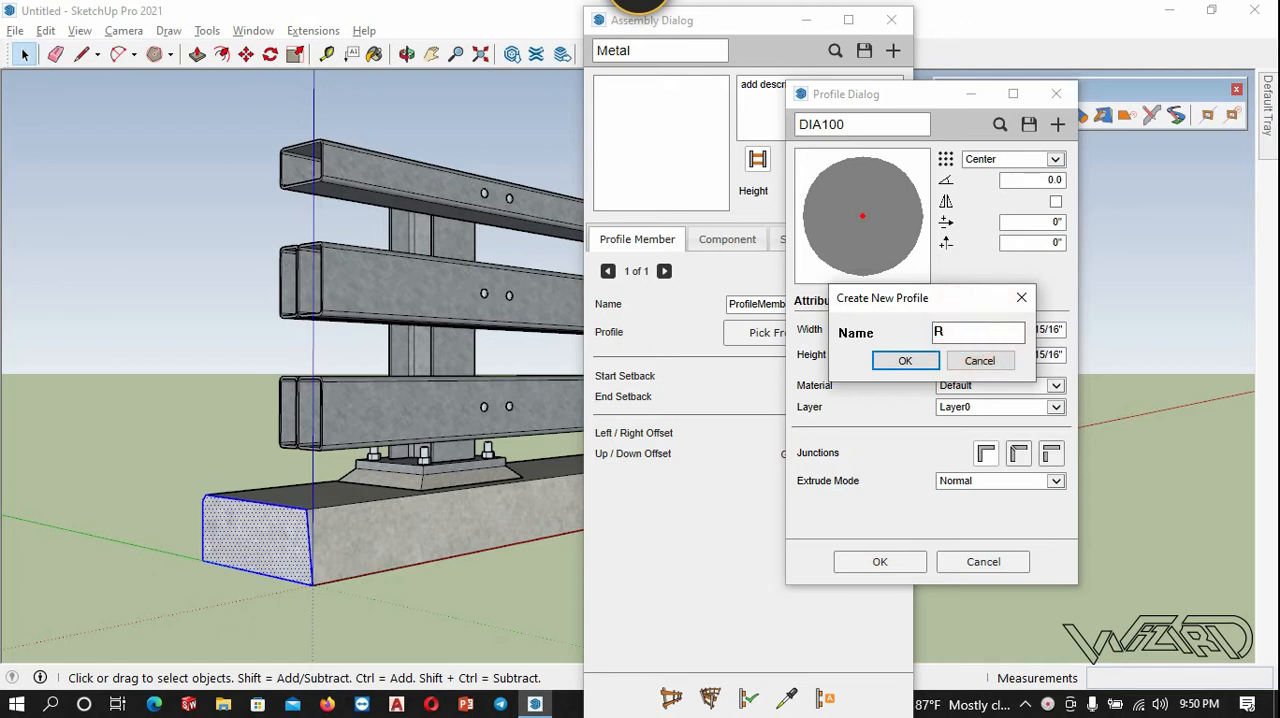
{"action": "left_click", "coordinate": [880, 361]}
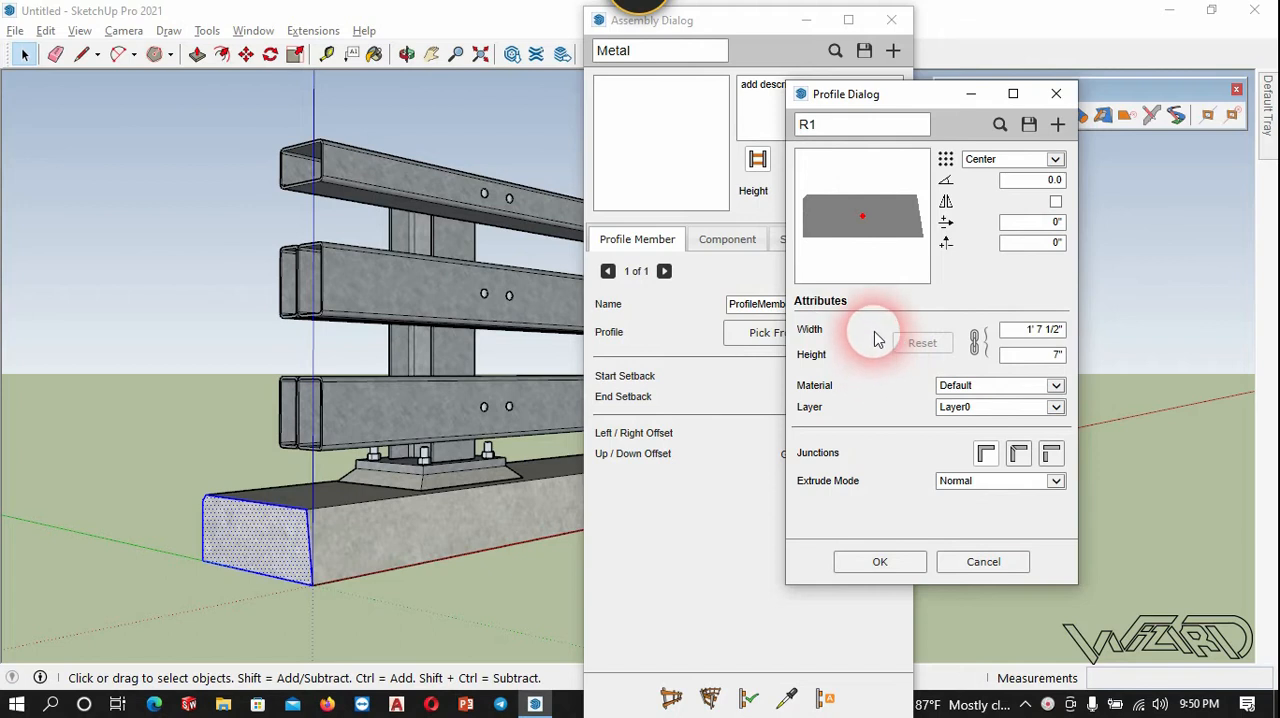
Set the R1 profile's placement point to Bottom-Right and apply the profile to the member.
{"action": "left_click", "coordinate": [268, 511]}
{"action": "left_click", "coordinate": [901, 247]}
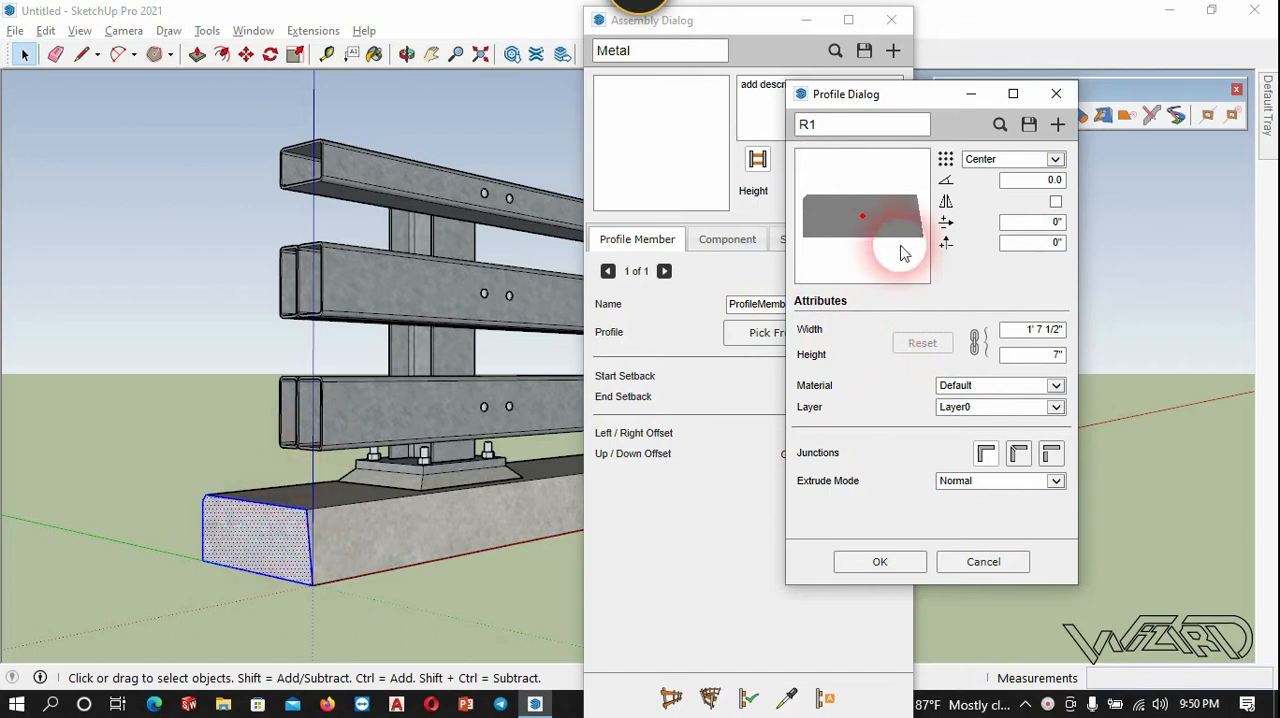
{"action": "left_click", "coordinate": [893, 176]}
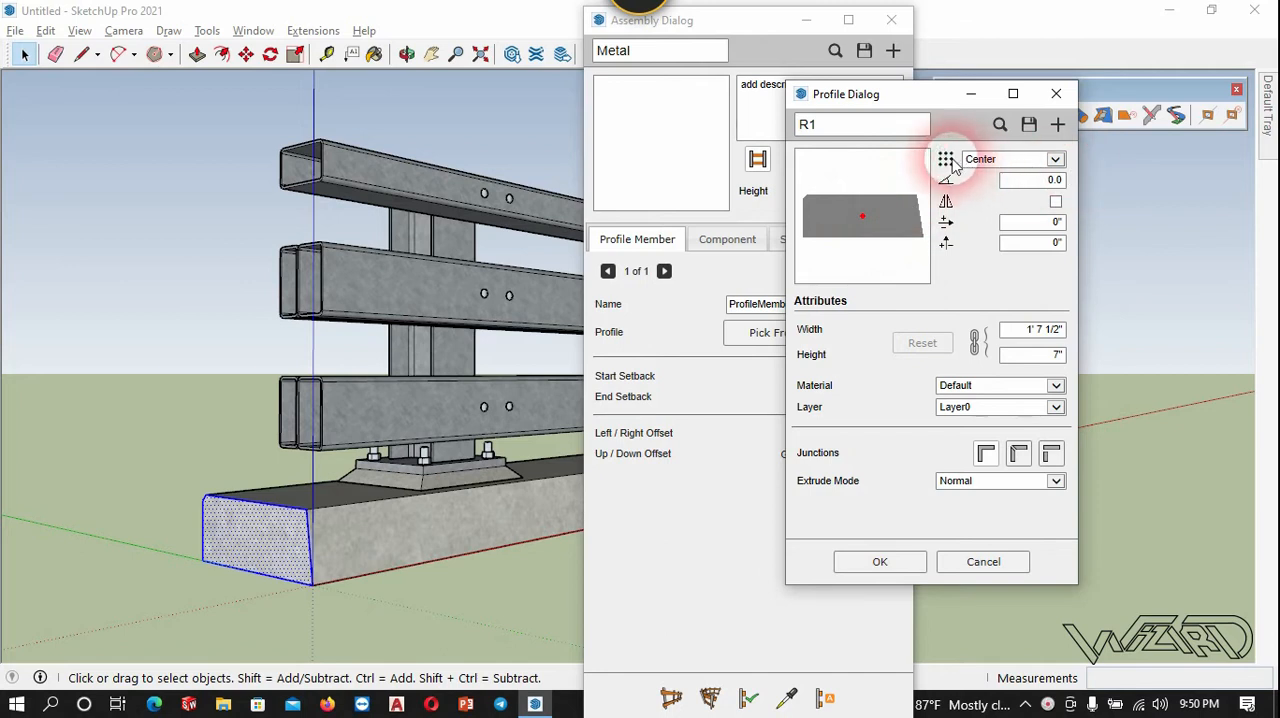
{"action": "left_click", "coordinate": [1054, 160]}
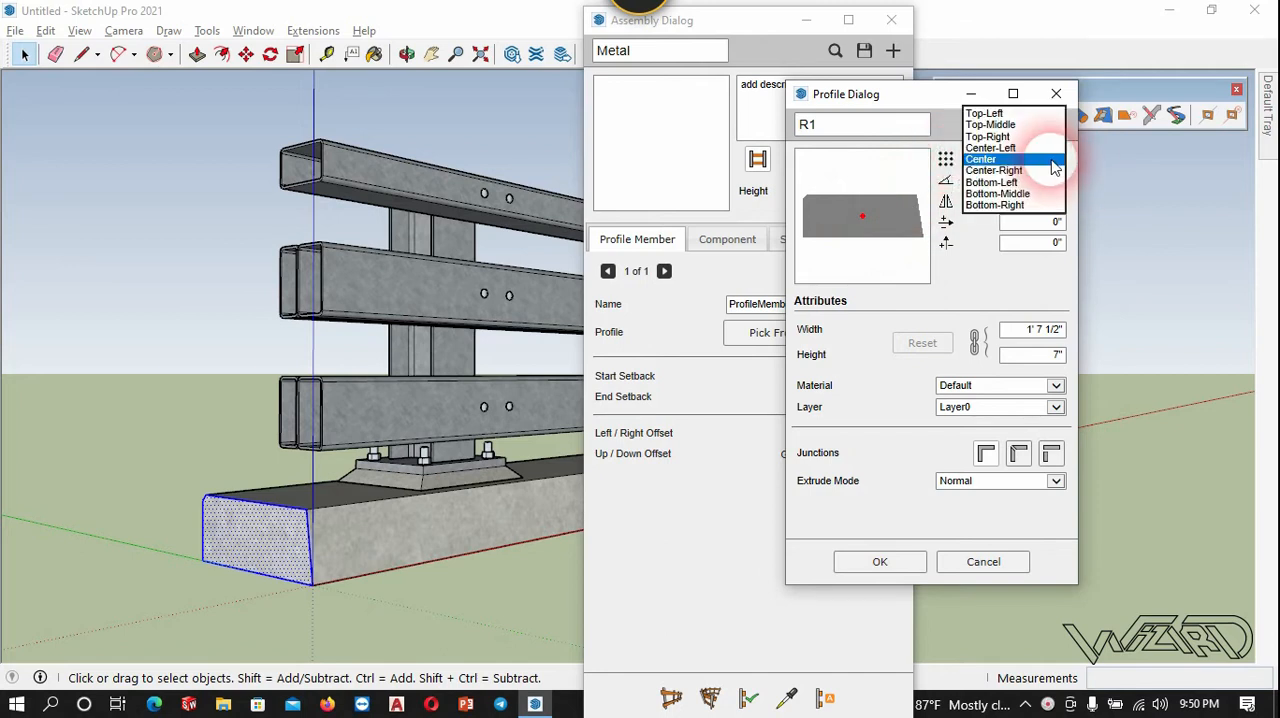
{"action": "left_click", "coordinate": [1006, 205]}
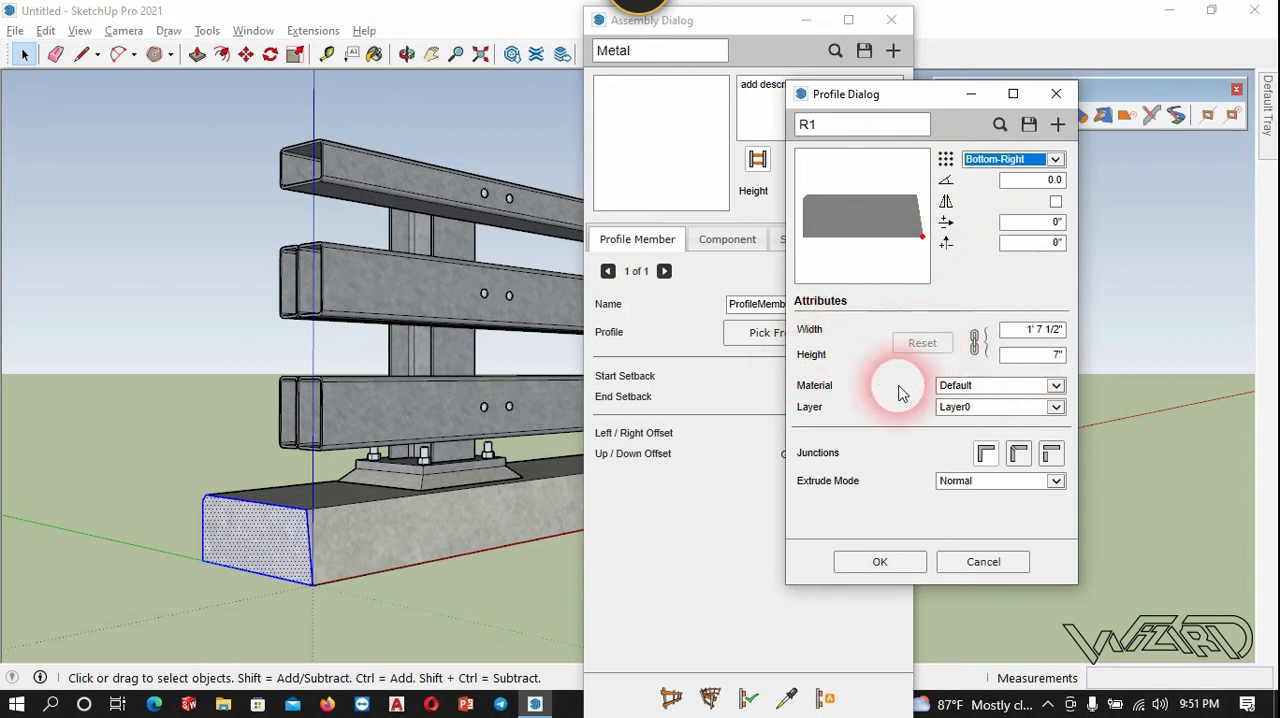
{"action": "left_click", "coordinate": [899, 566]}
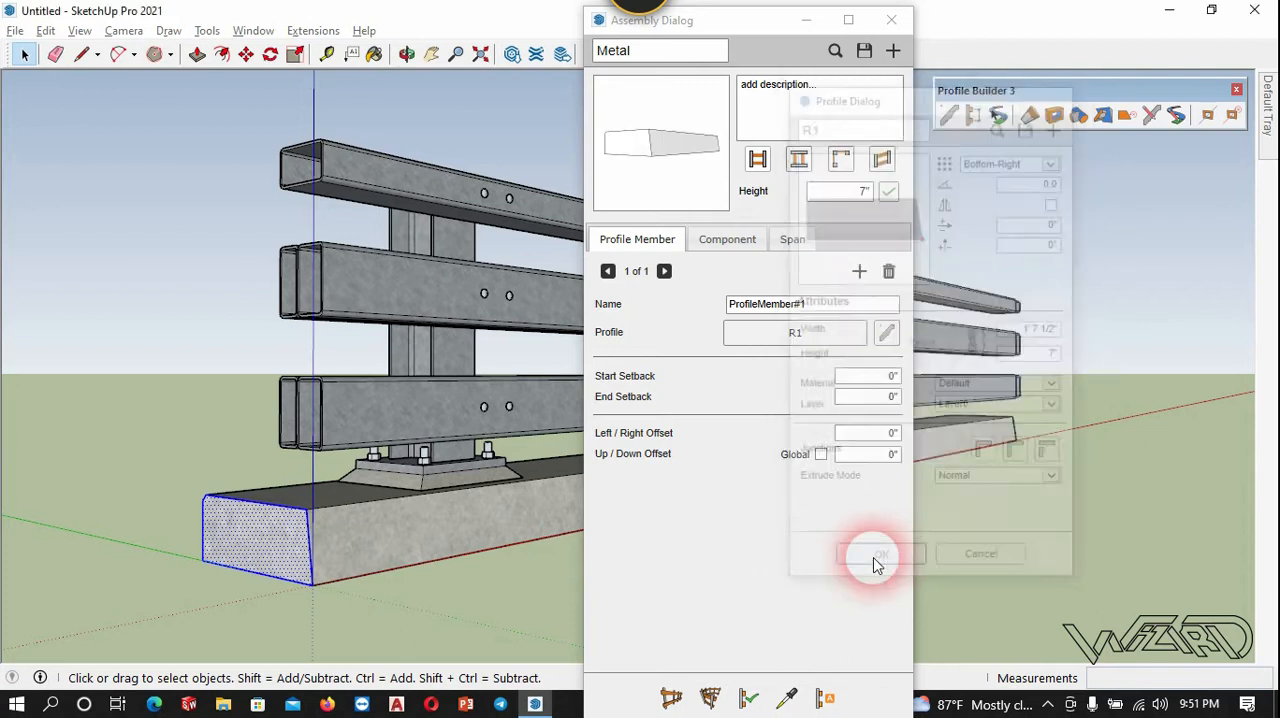
Build a test run of the Metal assembly in front of the guardrail, matching the length of the concrete base.
{"action": "left_click_drag", "start_coordinate": [707, 25], "coordinate": [967, 20]}
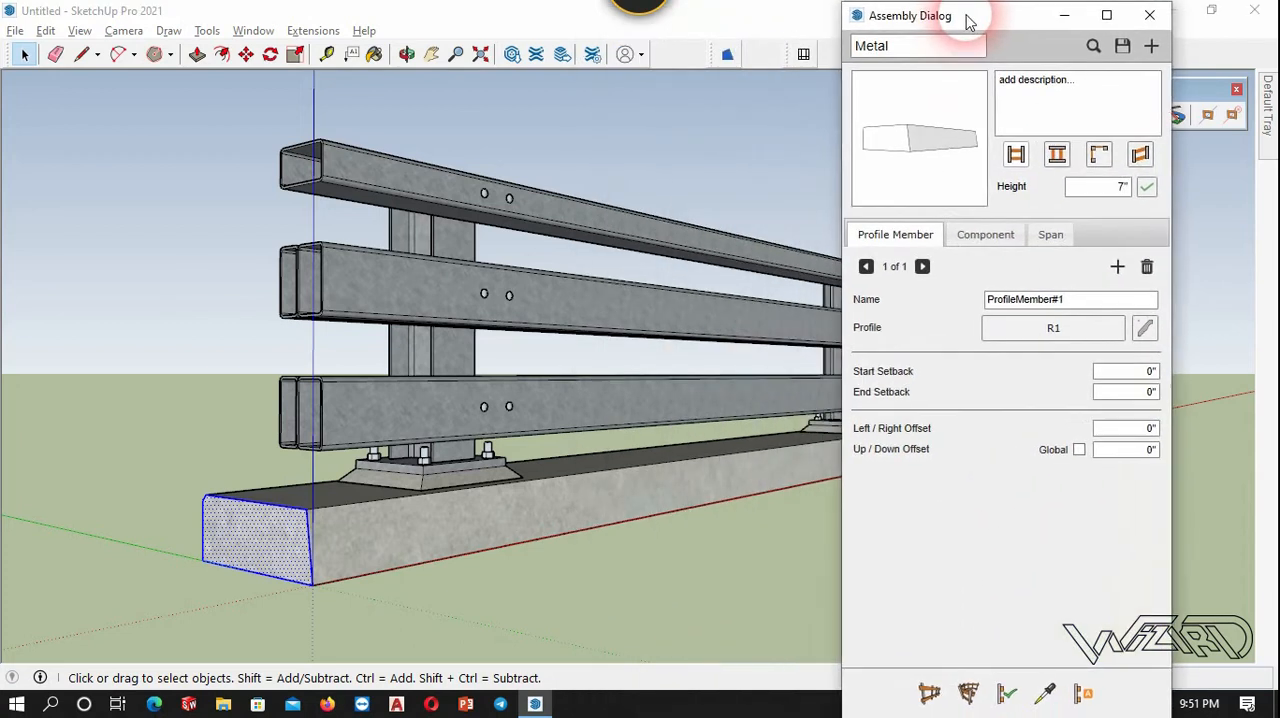
{"action": "left_click", "coordinate": [967, 172]}
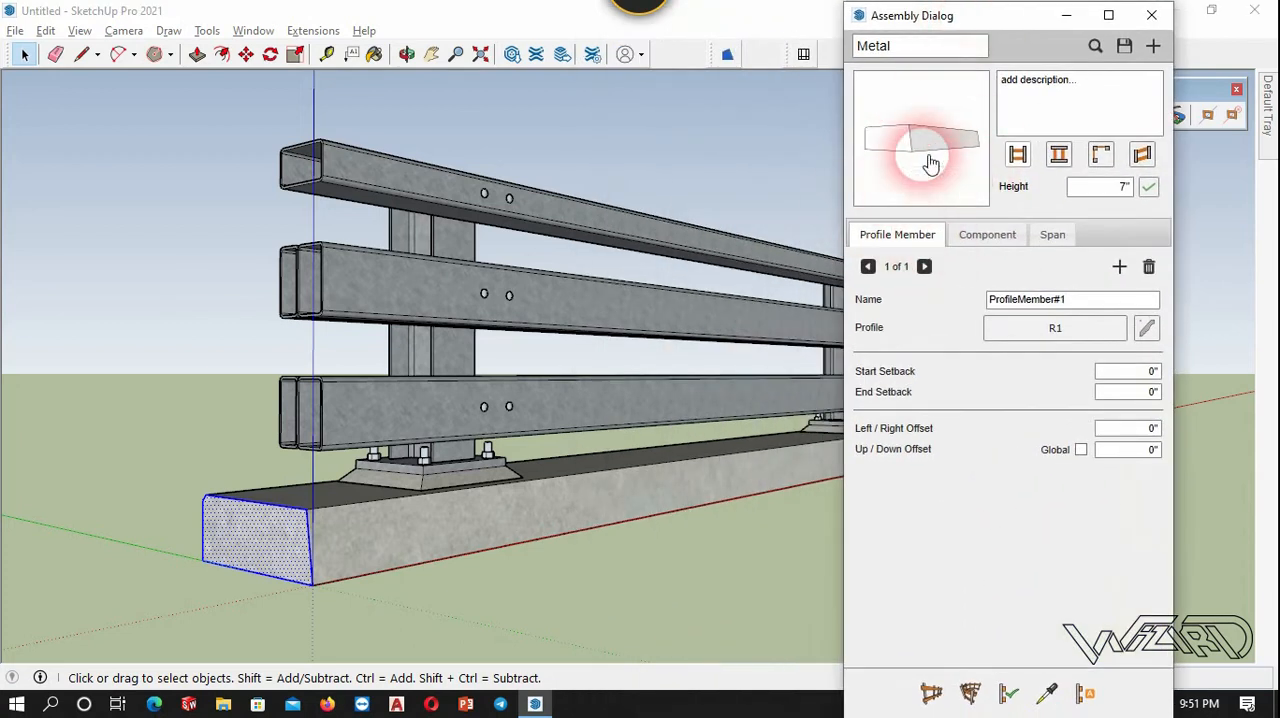
{"action": "left_click", "coordinate": [932, 693]}
{"action": "scroll", "coordinate": [200, 420], "scroll_direction": "down", "scroll_amount": 6}
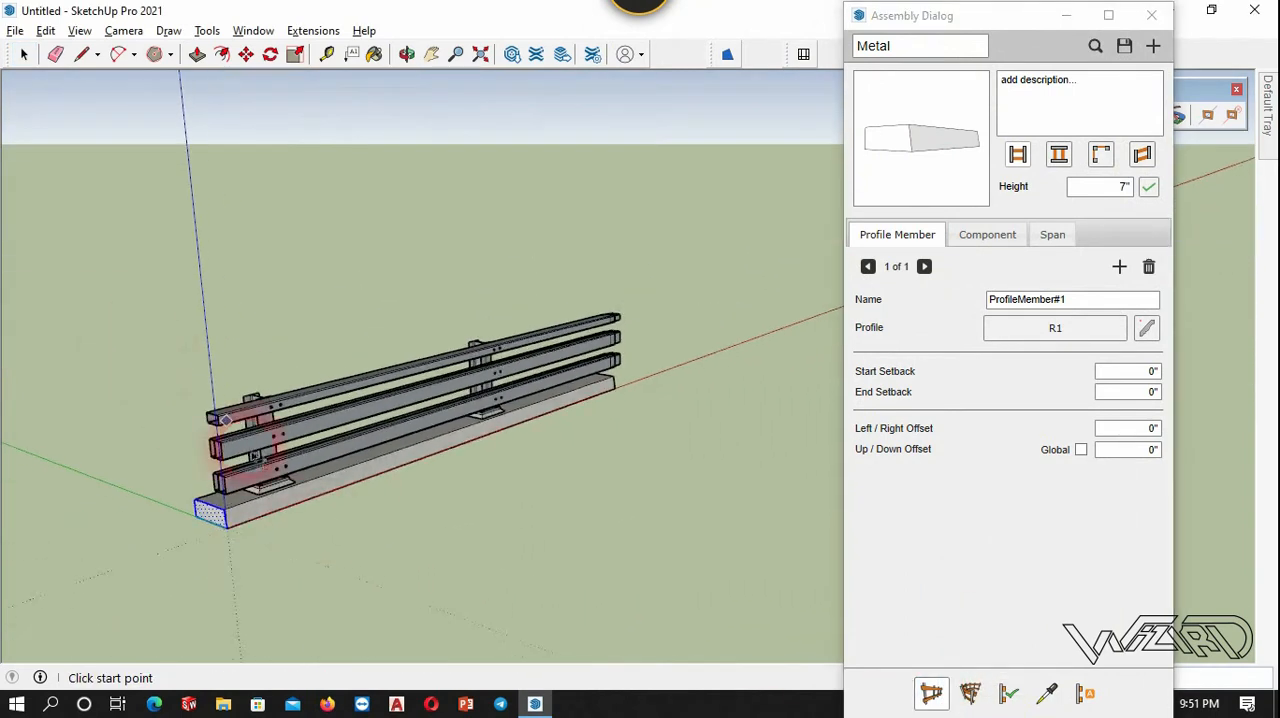
{"action": "scroll", "coordinate": [300, 550], "scroll_direction": "up", "scroll_amount": 2}
{"action": "left_click", "coordinate": [305, 556]}
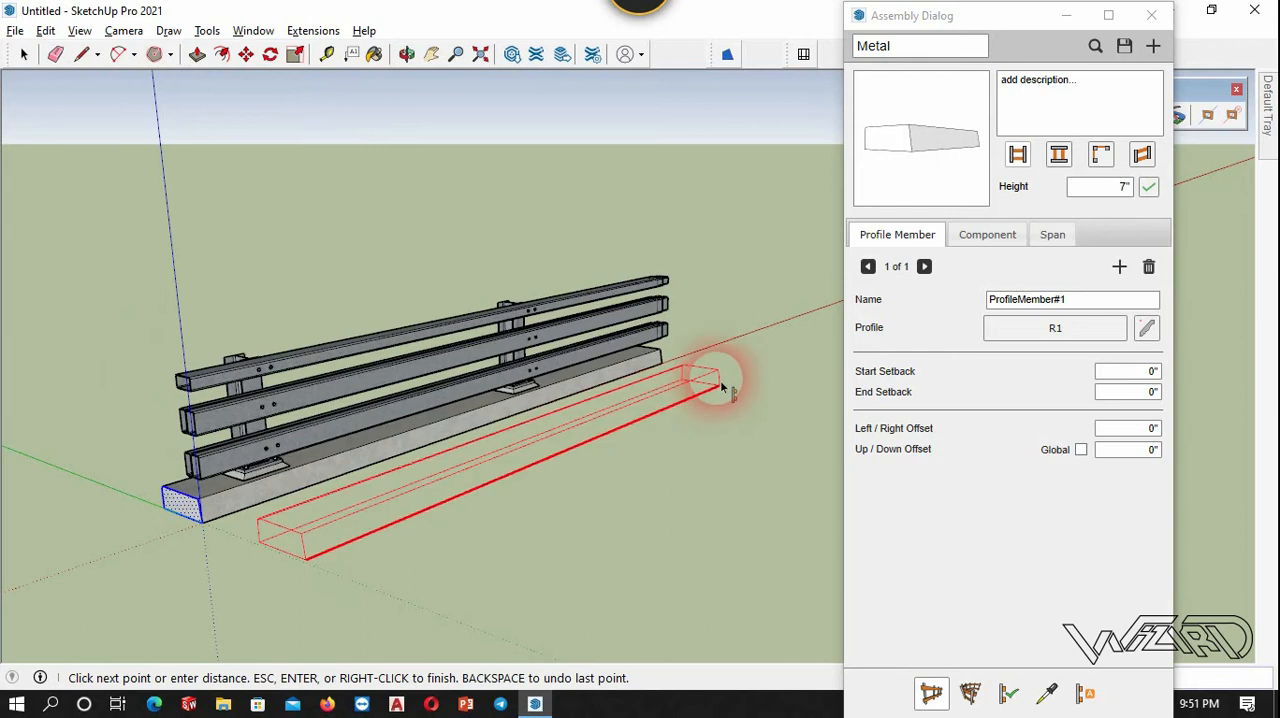
{"action": "left_click", "coordinate": [662, 362]}
{"action": "key", "text": "Escape"}
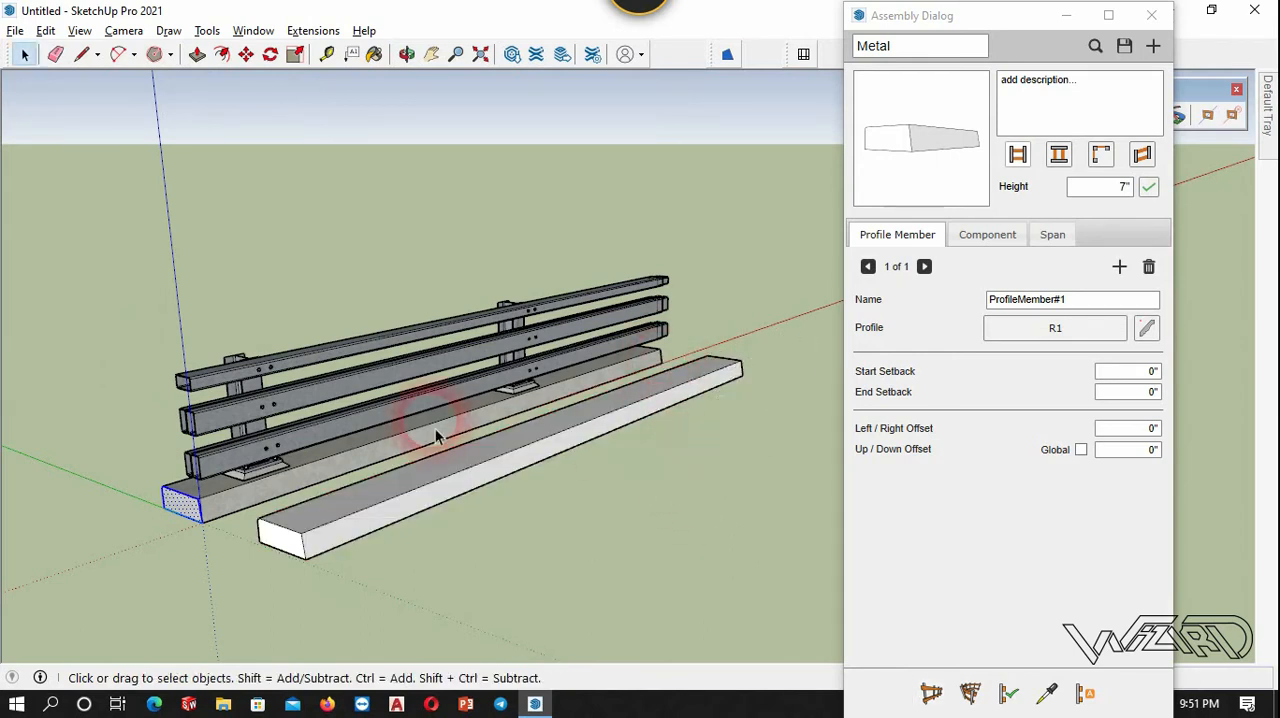
Assign the Concrete_Rough material to the R1 profile and apply it to the first profile member.
{"action": "scroll", "coordinate": [266, 486], "scroll_direction": "up", "scroll_amount": 1}
{"action": "scroll", "coordinate": [286, 529], "scroll_direction": "up", "scroll_amount": 2}
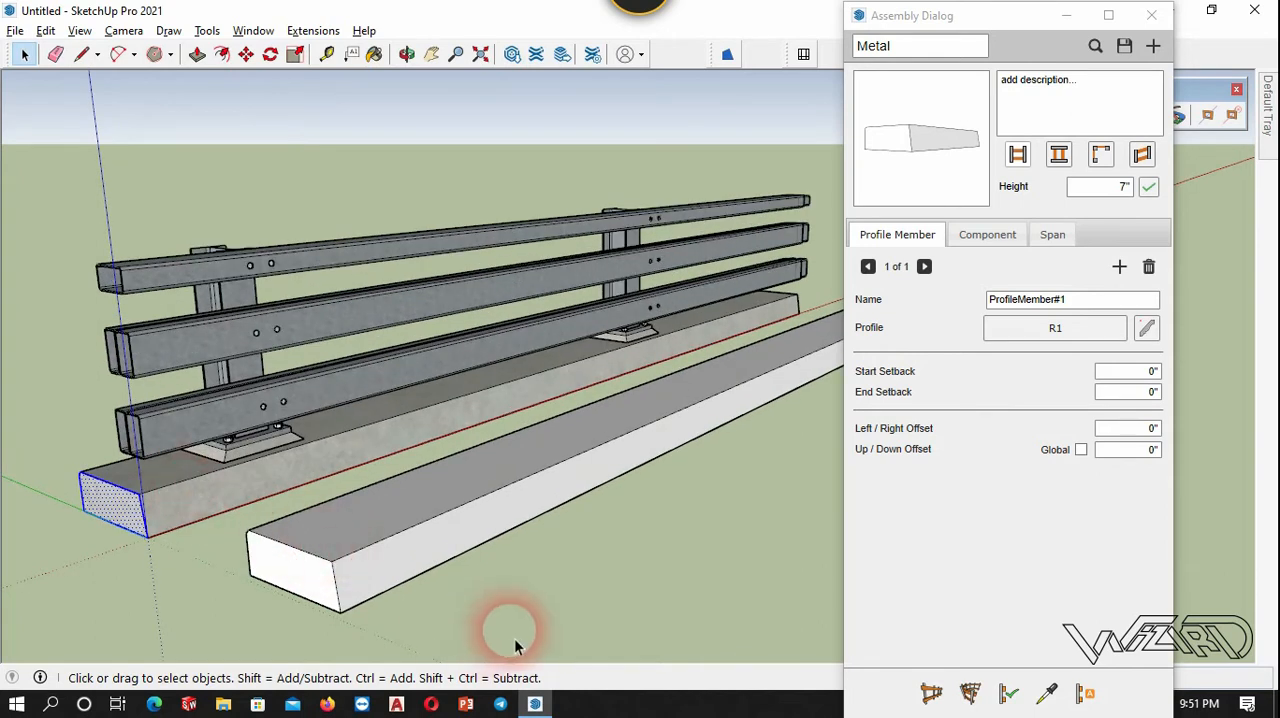
{"action": "middle_click_drag", "start_coordinate": [514, 571], "coordinate": [514, 531]}
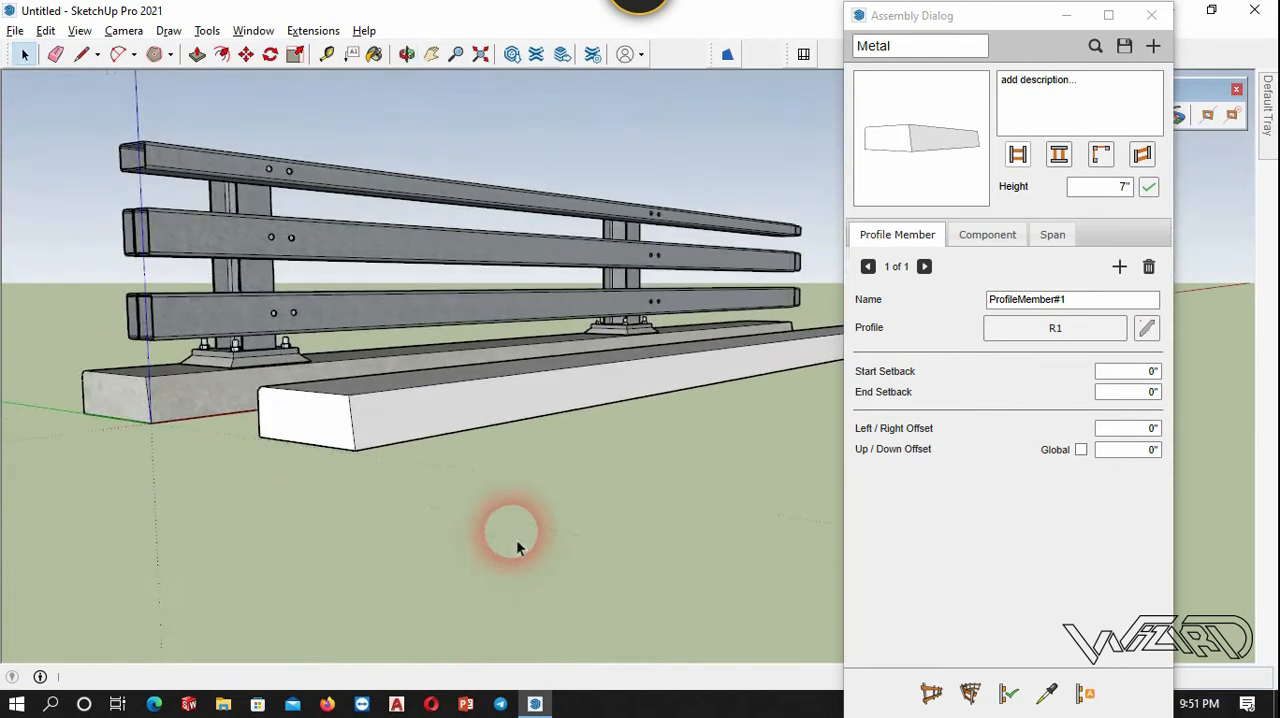
{"action": "left_click", "coordinate": [1148, 331]}
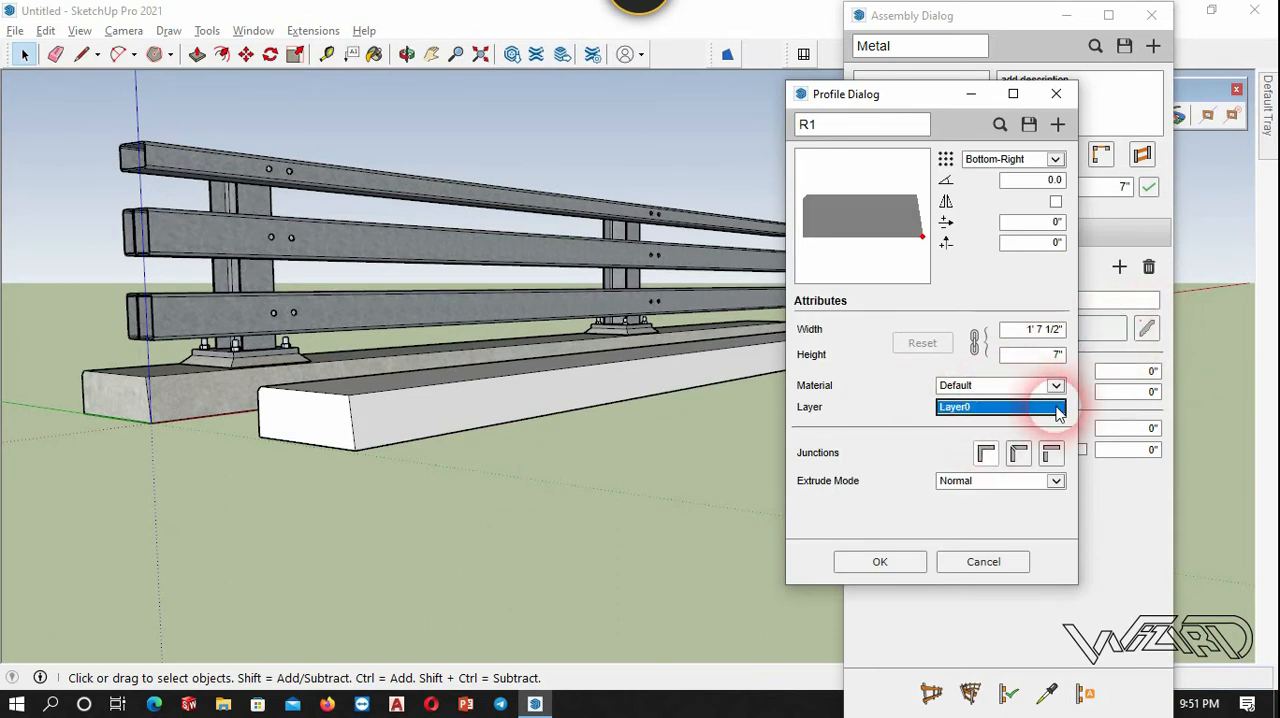
{"action": "left_click", "coordinate": [1055, 385]}
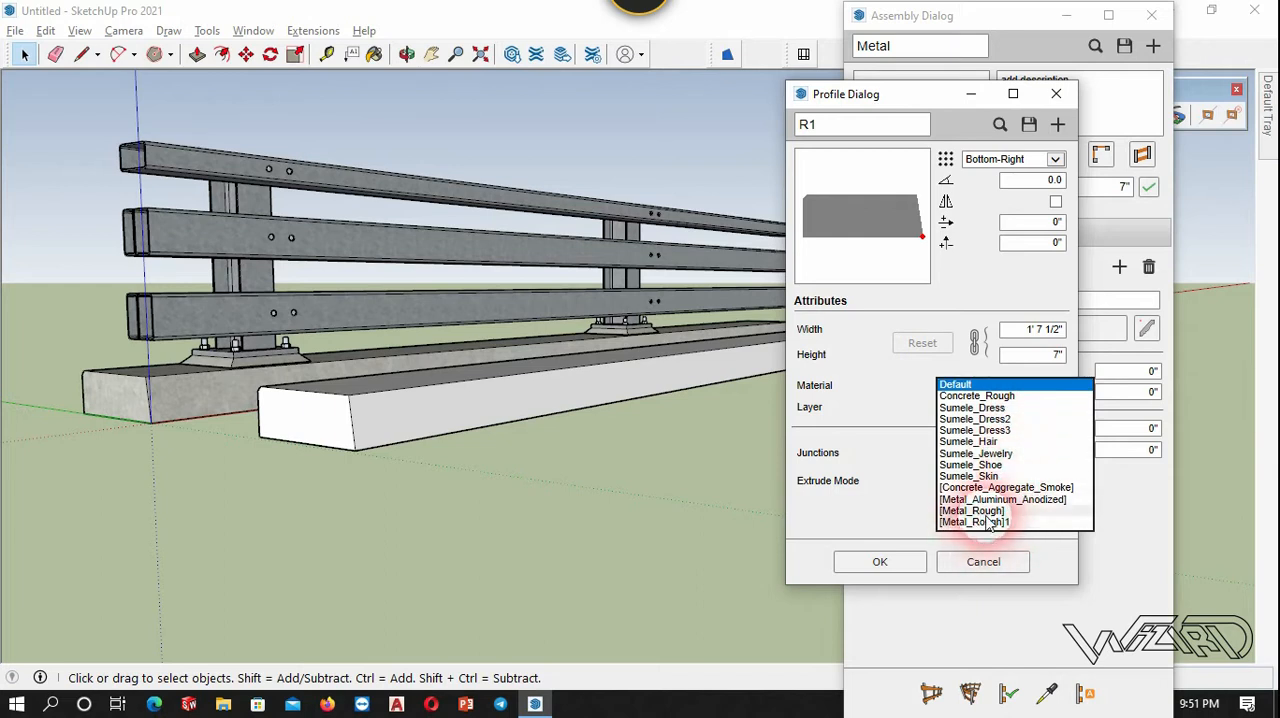
{"action": "left_click", "coordinate": [985, 396]}
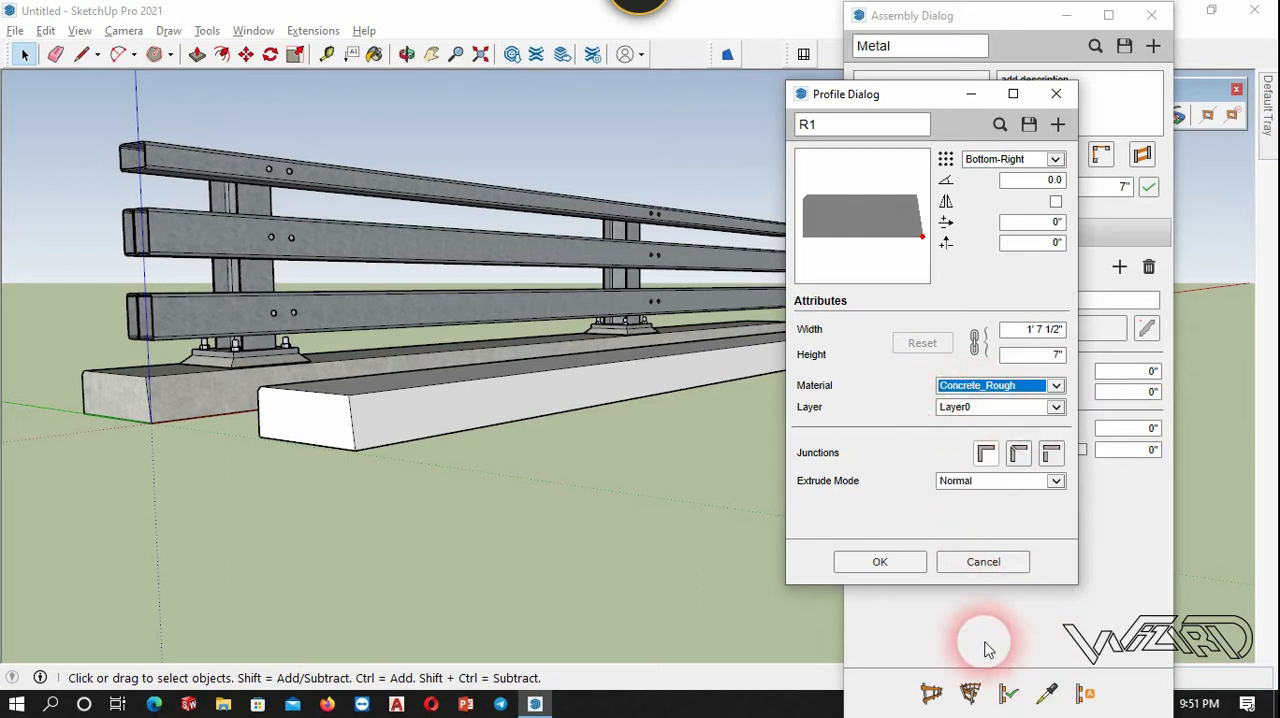
{"action": "left_click", "coordinate": [880, 562]}
{"action": "left_click", "coordinate": [898, 565]}
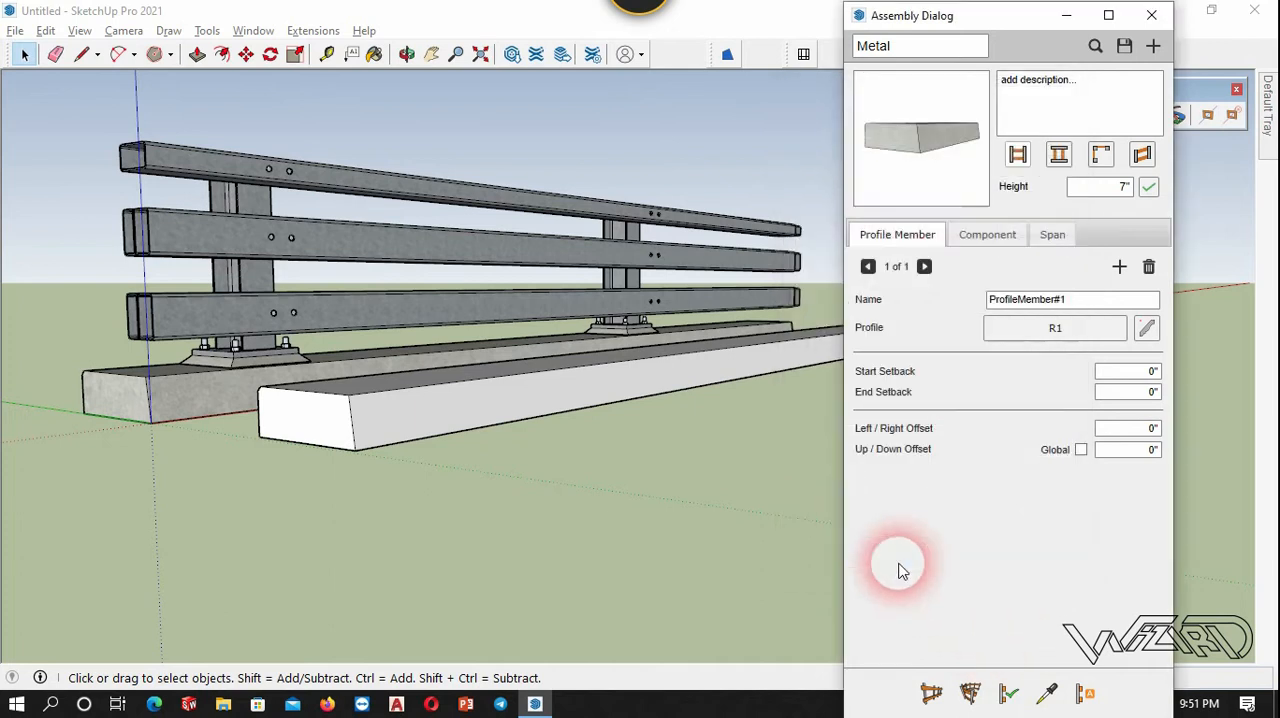
Update the test run in front of the guardrail with the assembly's new concrete material.
{"action": "middle_click_drag", "start_coordinate": [369, 436], "coordinate": [403, 457]}
{"action": "left_click", "coordinate": [400, 430]}
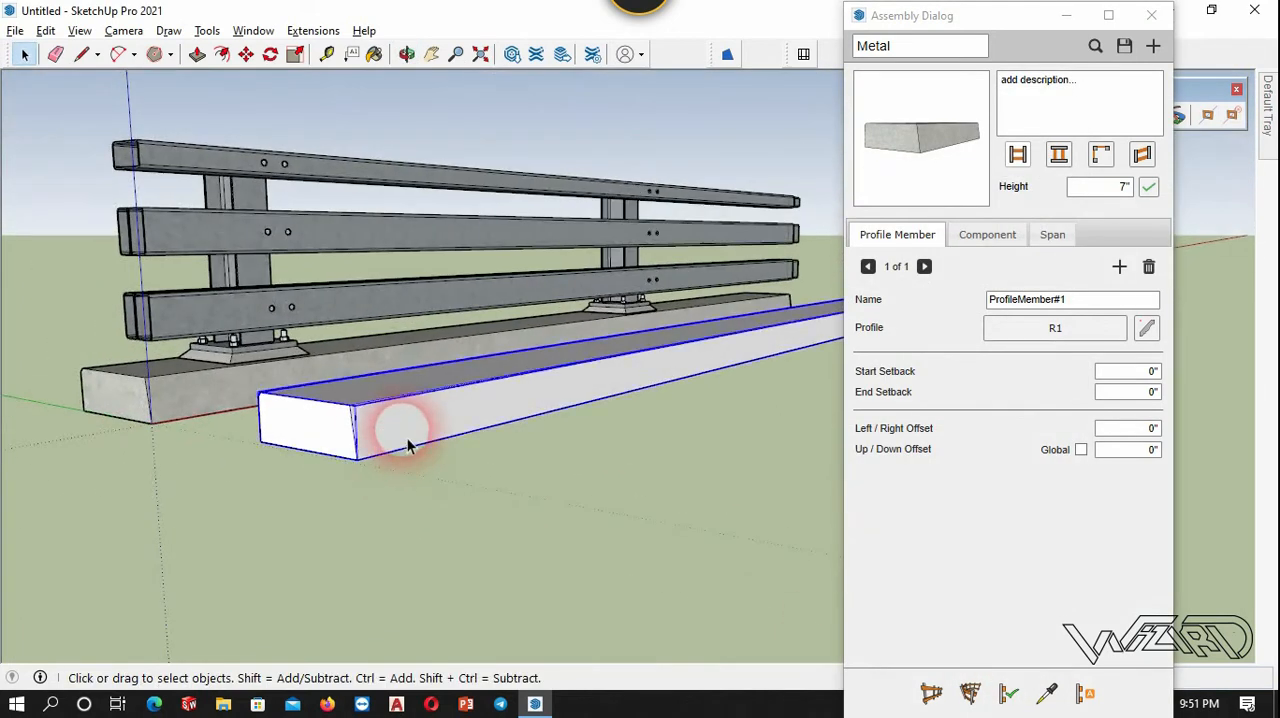
{"action": "left_click", "coordinate": [1020, 701]}
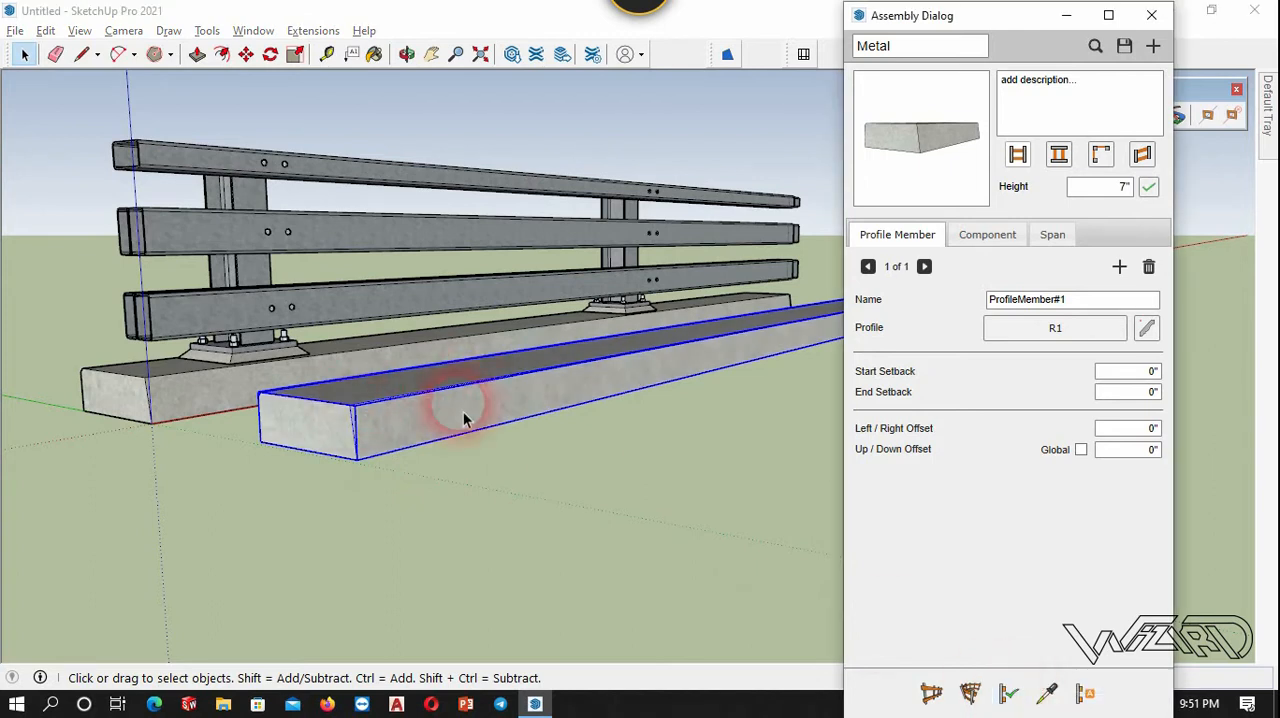
{"action": "scroll", "coordinate": [329, 409], "scroll_direction": "up", "scroll_amount": 3}
{"action": "left_click", "coordinate": [520, 558]}
{"action": "scroll", "coordinate": [520, 558], "scroll_direction": "down", "scroll_amount": 5}
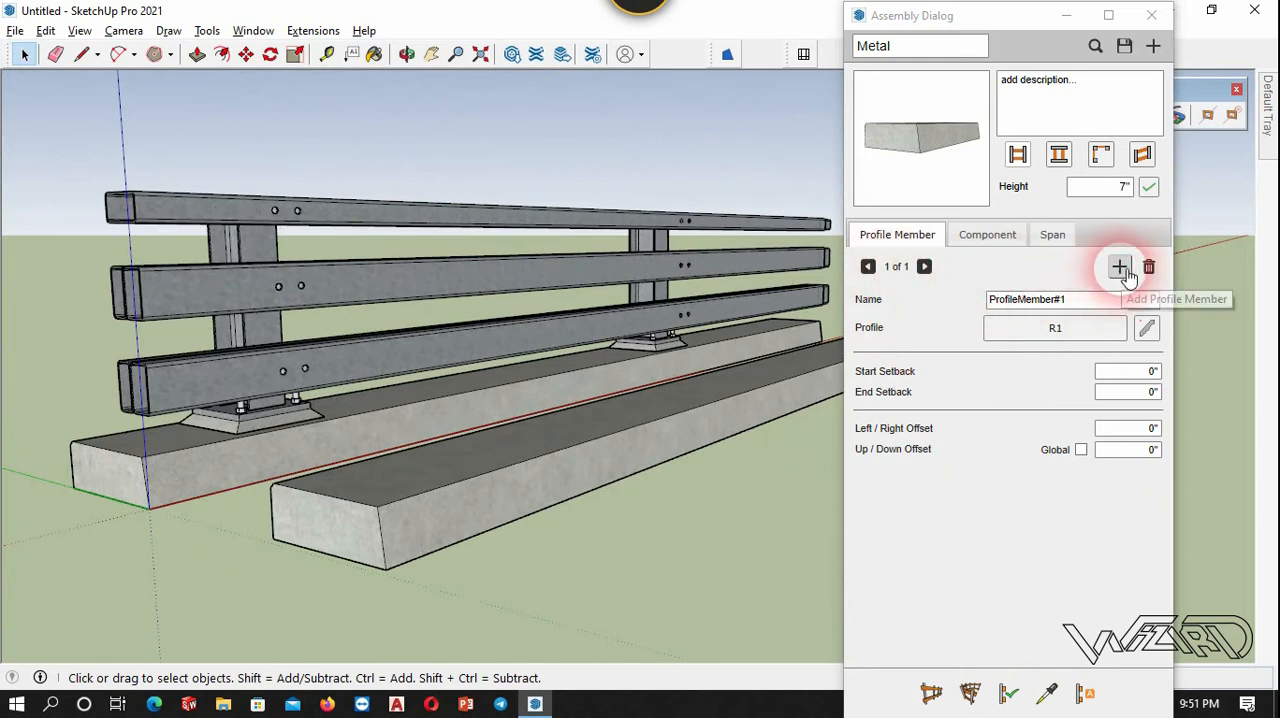
Add a second profile member and create a profile named R2 from the end face of the lower rail's front tube.
{"action": "left_click", "coordinate": [1122, 268]}
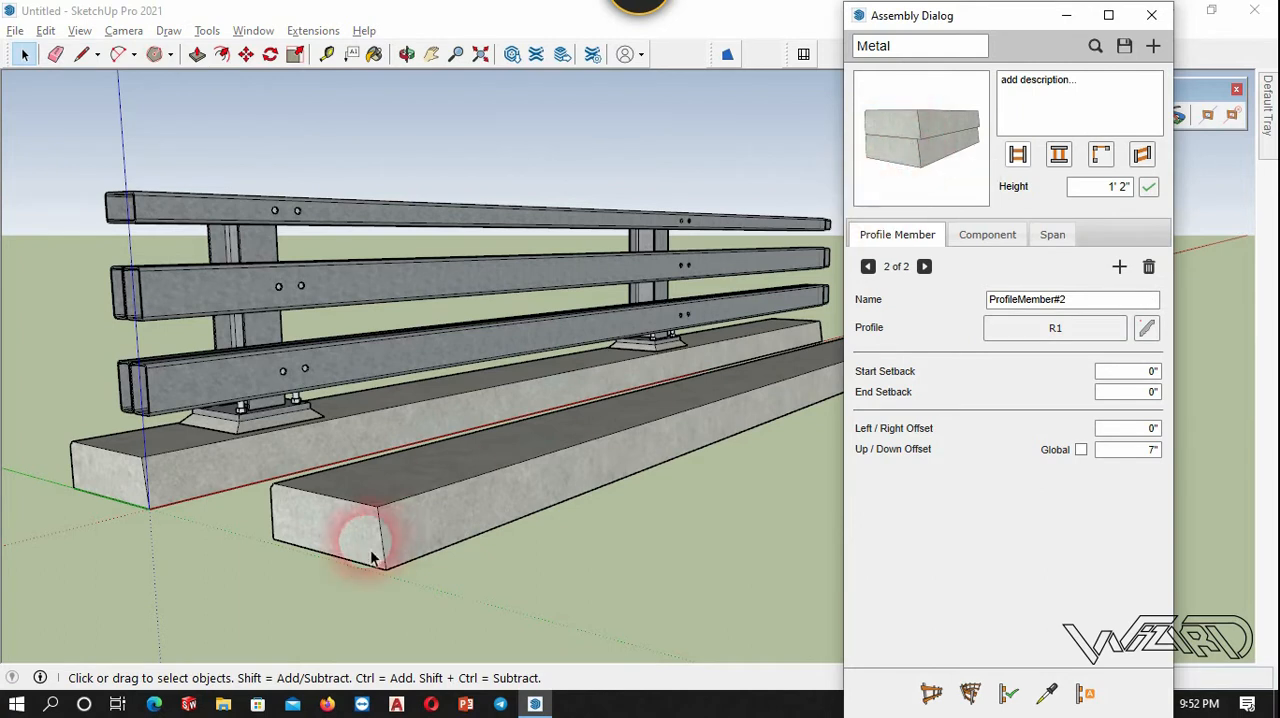
{"action": "left_click", "coordinate": [1148, 330]}
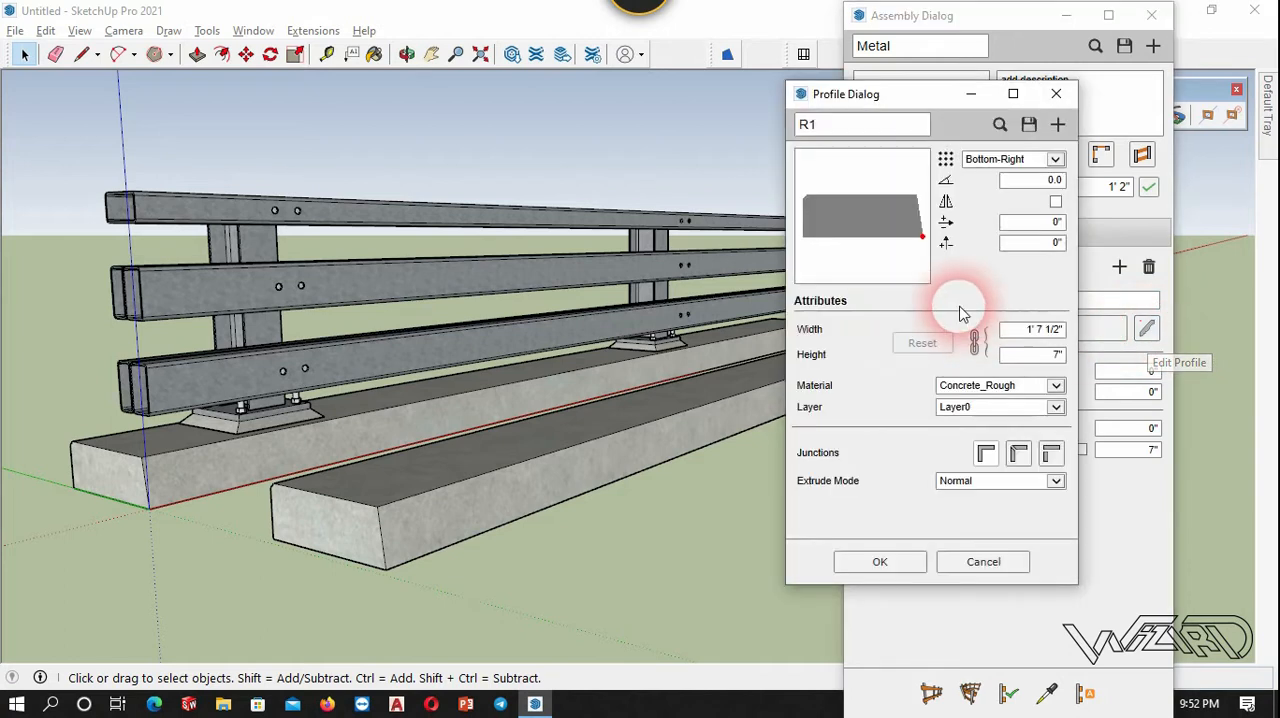
{"action": "left_click", "coordinate": [174, 398]}
{"action": "scroll", "coordinate": [103, 397], "scroll_direction": "up", "scroll_amount": 7}
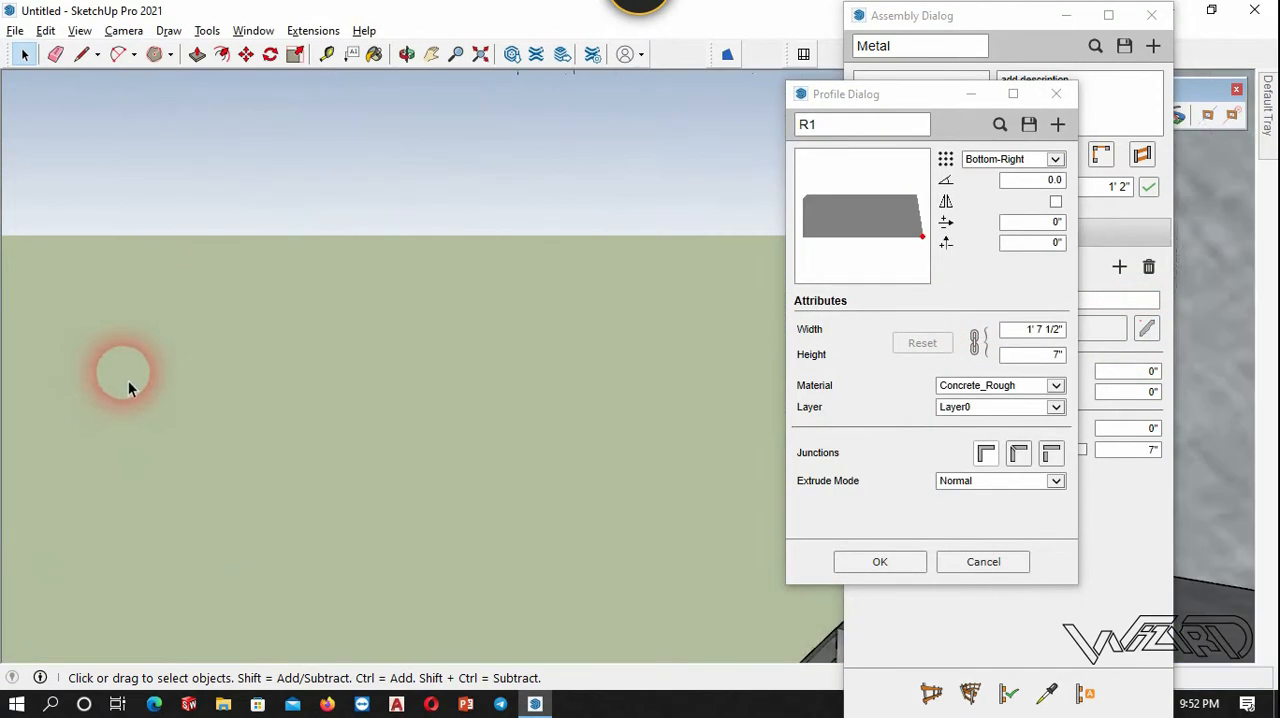
{"action": "scroll", "coordinate": [129, 386], "scroll_direction": "down", "scroll_amount": 3}
{"action": "scroll", "coordinate": [371, 315], "scroll_direction": "up", "scroll_amount": 2}
{"action": "scroll", "coordinate": [371, 315], "scroll_direction": "up", "scroll_amount": 4}
{"action": "scroll", "coordinate": [343, 263], "scroll_direction": "down", "scroll_amount": 5}
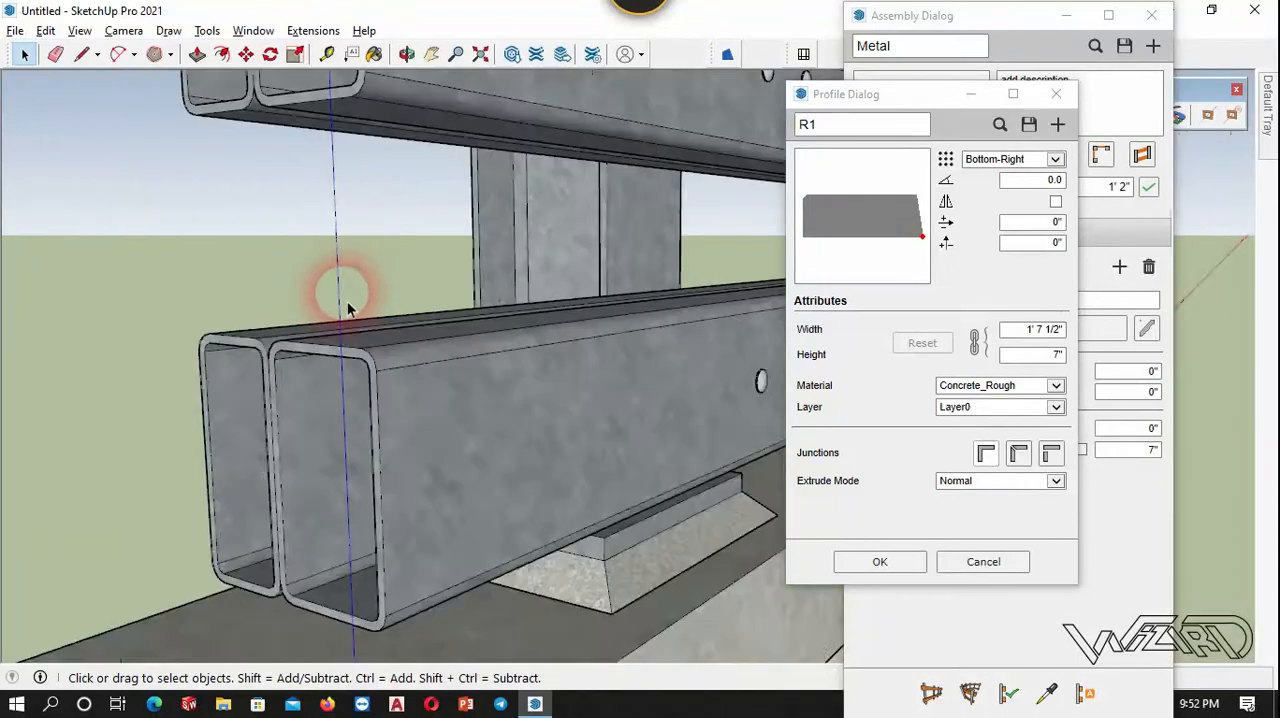
{"action": "scroll", "coordinate": [345, 346], "scroll_direction": "up", "scroll_amount": 3}
{"action": "left_click", "coordinate": [343, 350]}
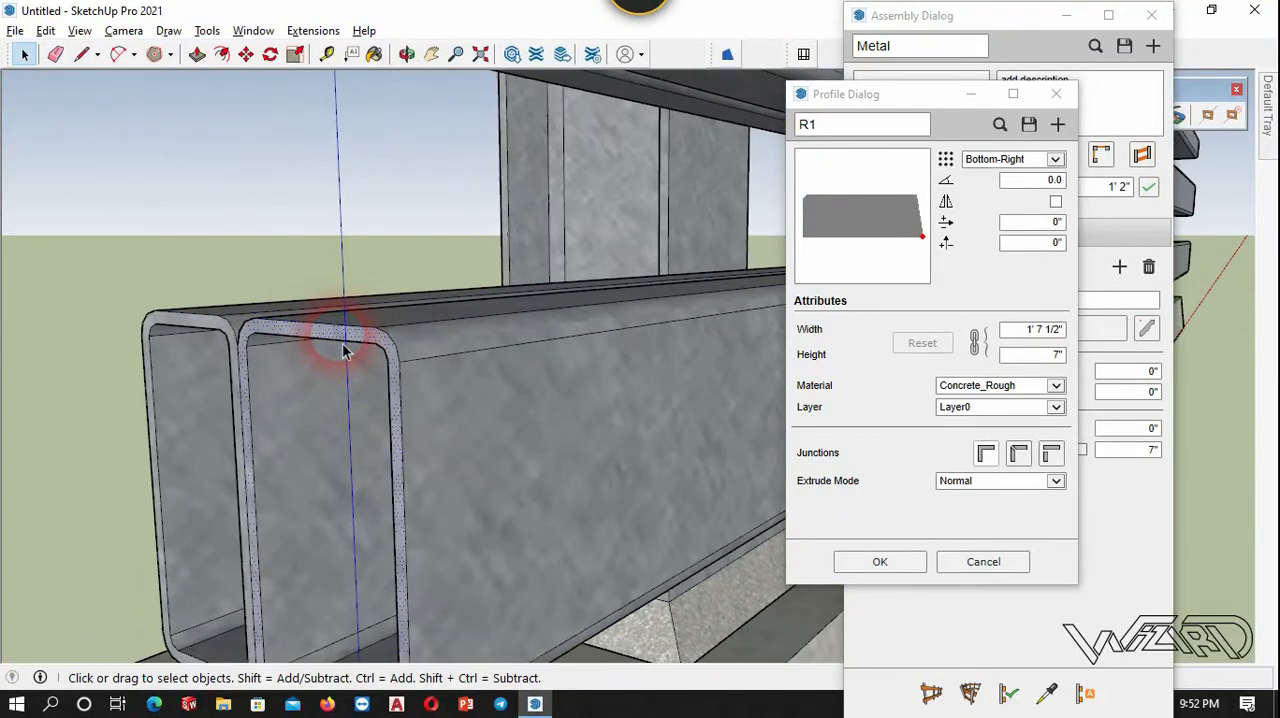
{"action": "triple_click", "coordinate": [343, 350]}
{"action": "double_click", "coordinate": [344, 350]}
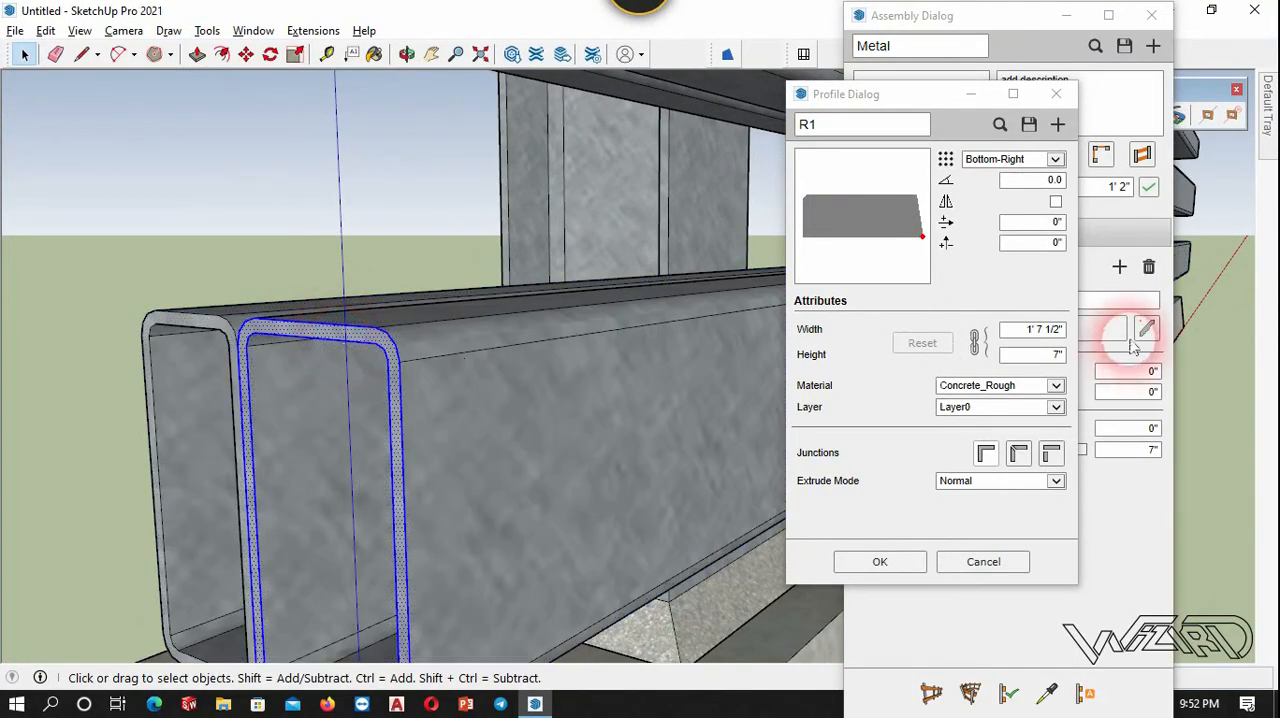
{"action": "left_click", "coordinate": [1057, 124]}
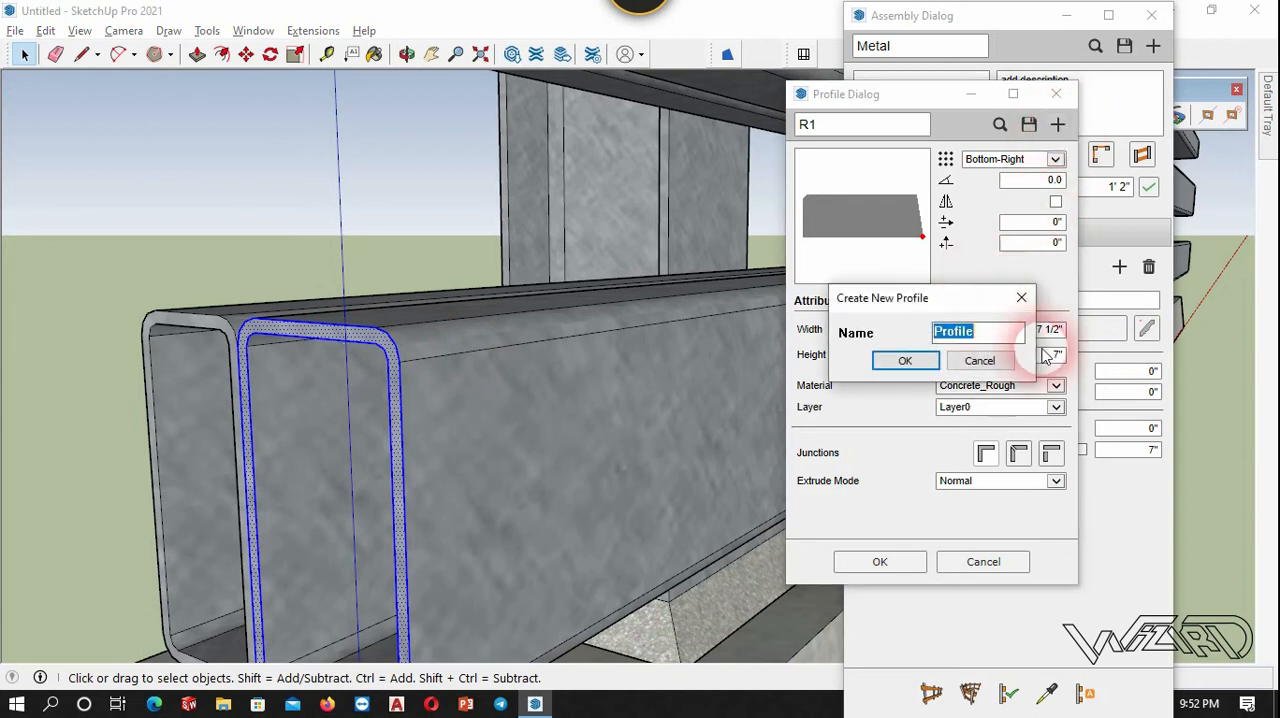
{"action": "type", "text": "R2"}
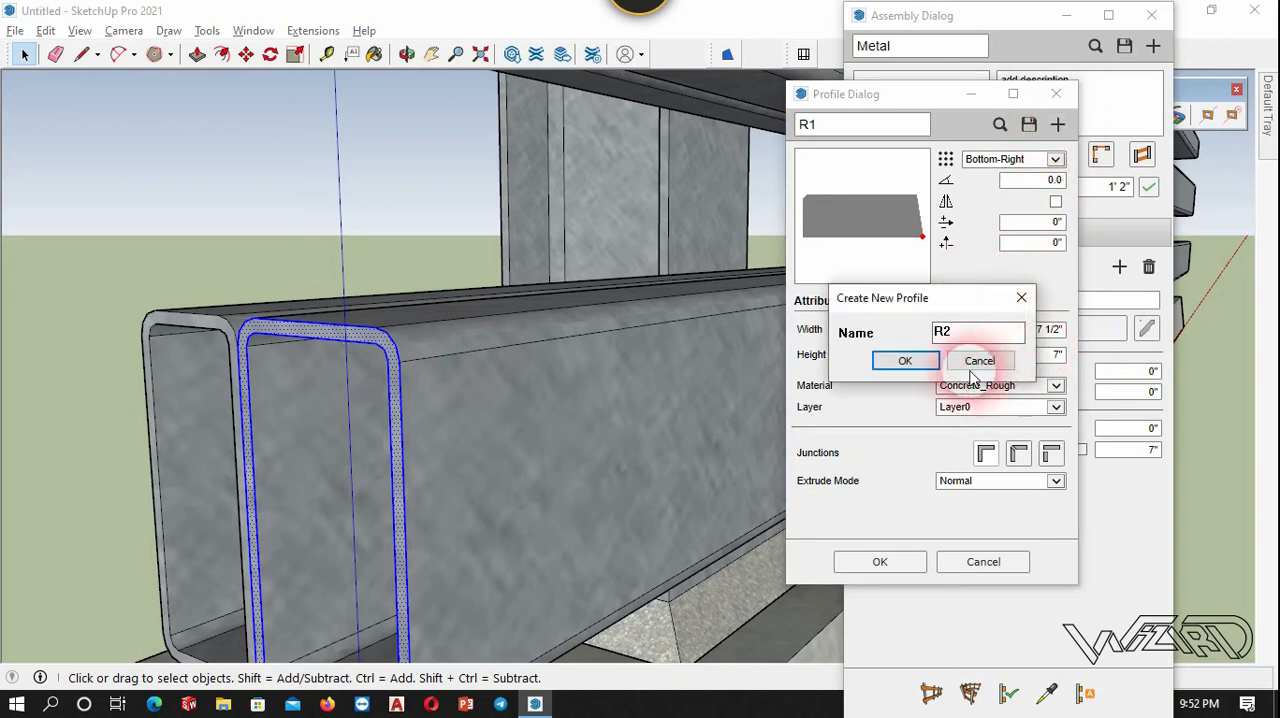
{"action": "left_click", "coordinate": [905, 360]}
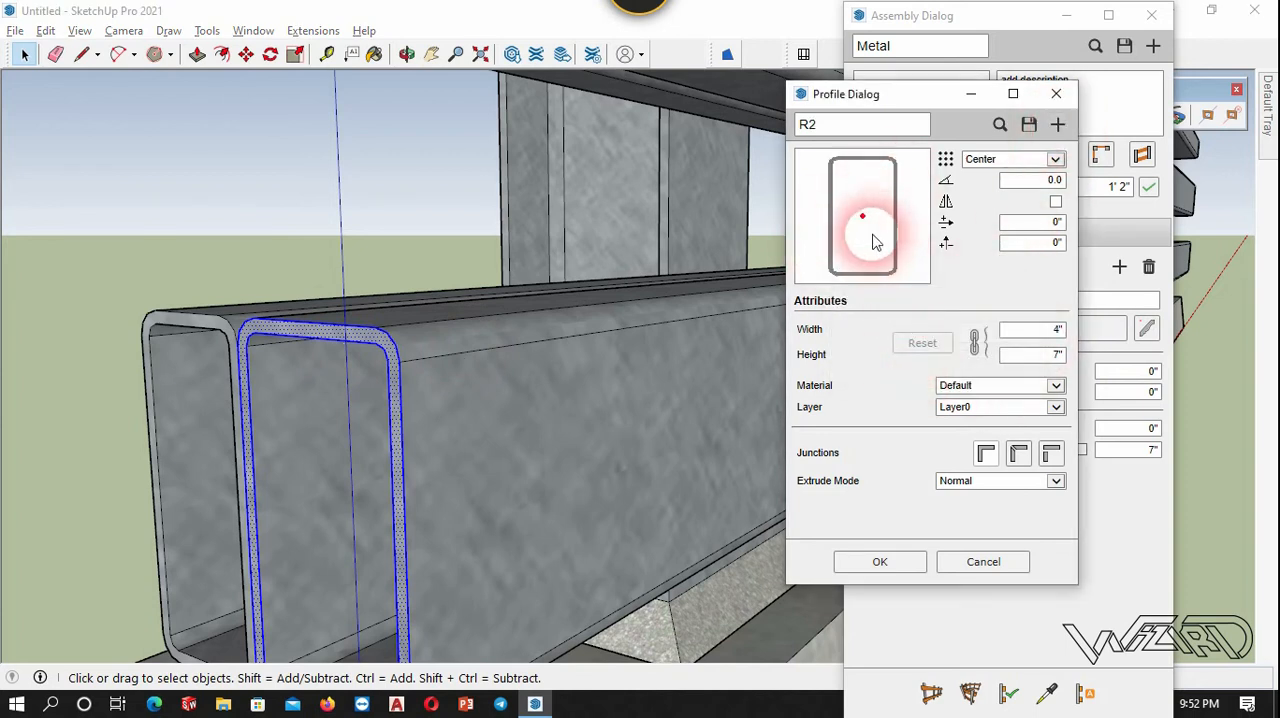
Set the R2 profile's placement point to Center-Right and apply the profile to the second member.
{"action": "left_click", "coordinate": [1056, 161]}
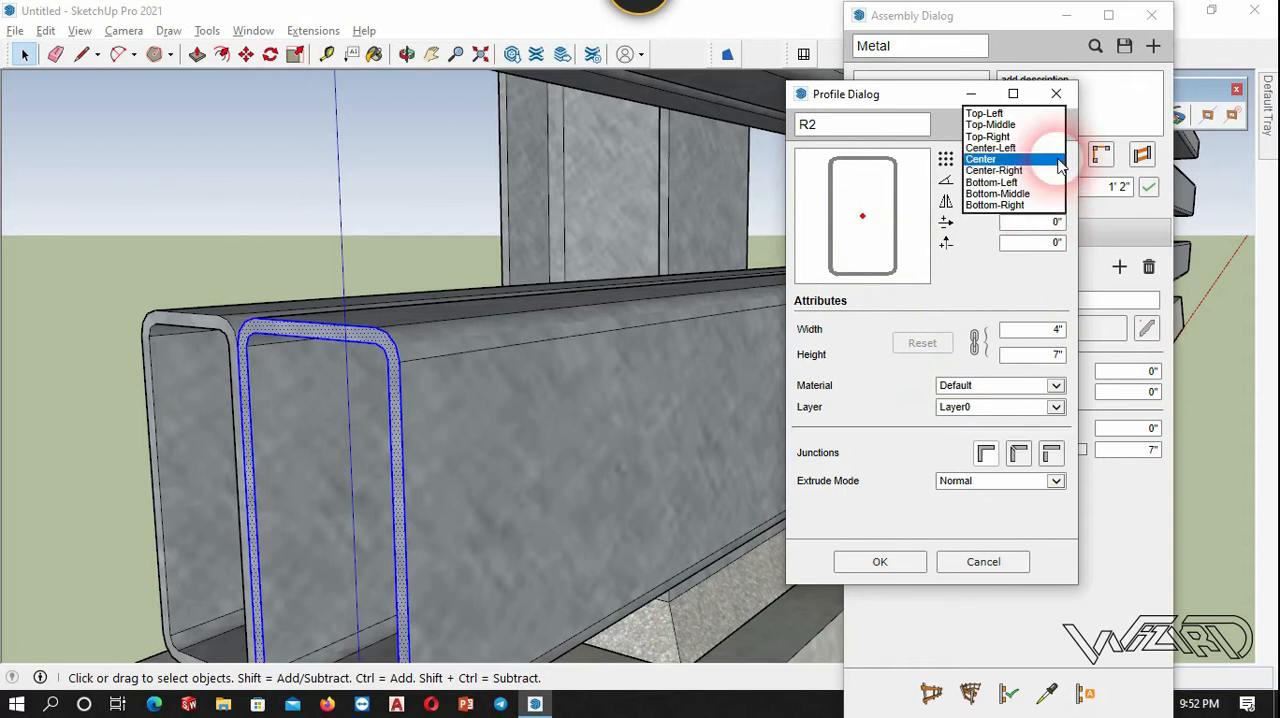
{"action": "left_click", "coordinate": [1008, 170]}
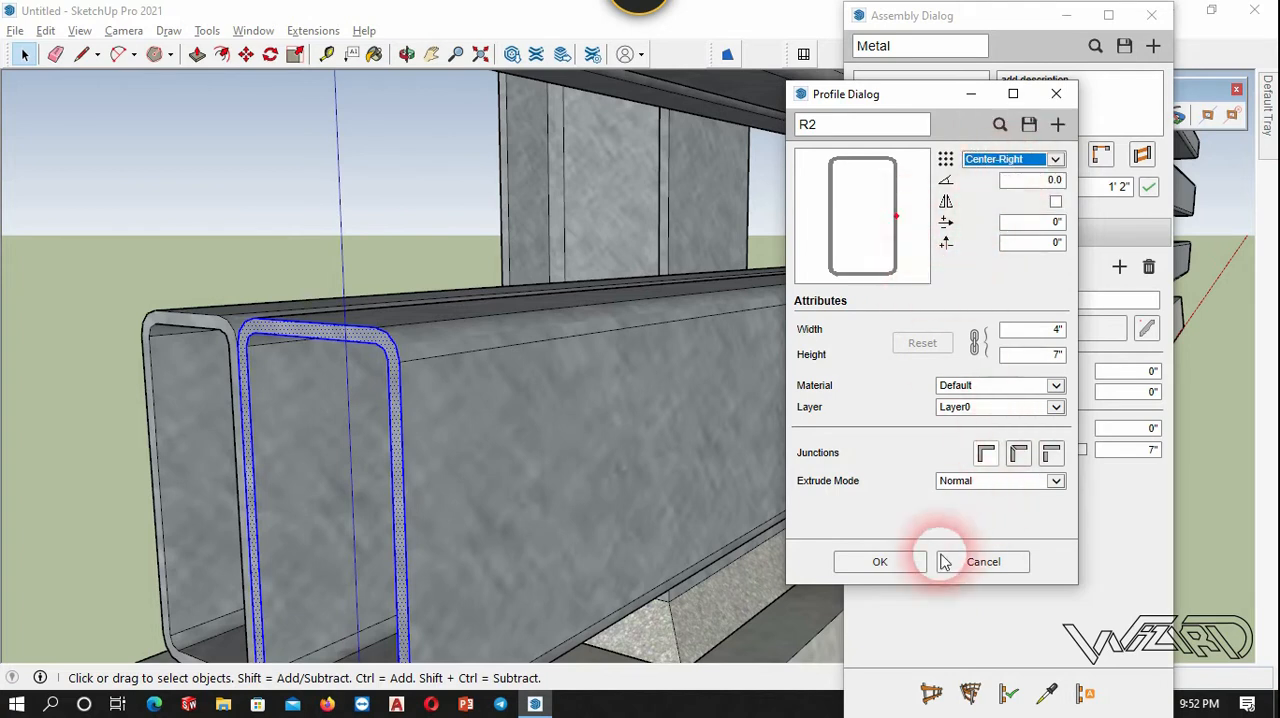
{"action": "left_click", "coordinate": [886, 565]}
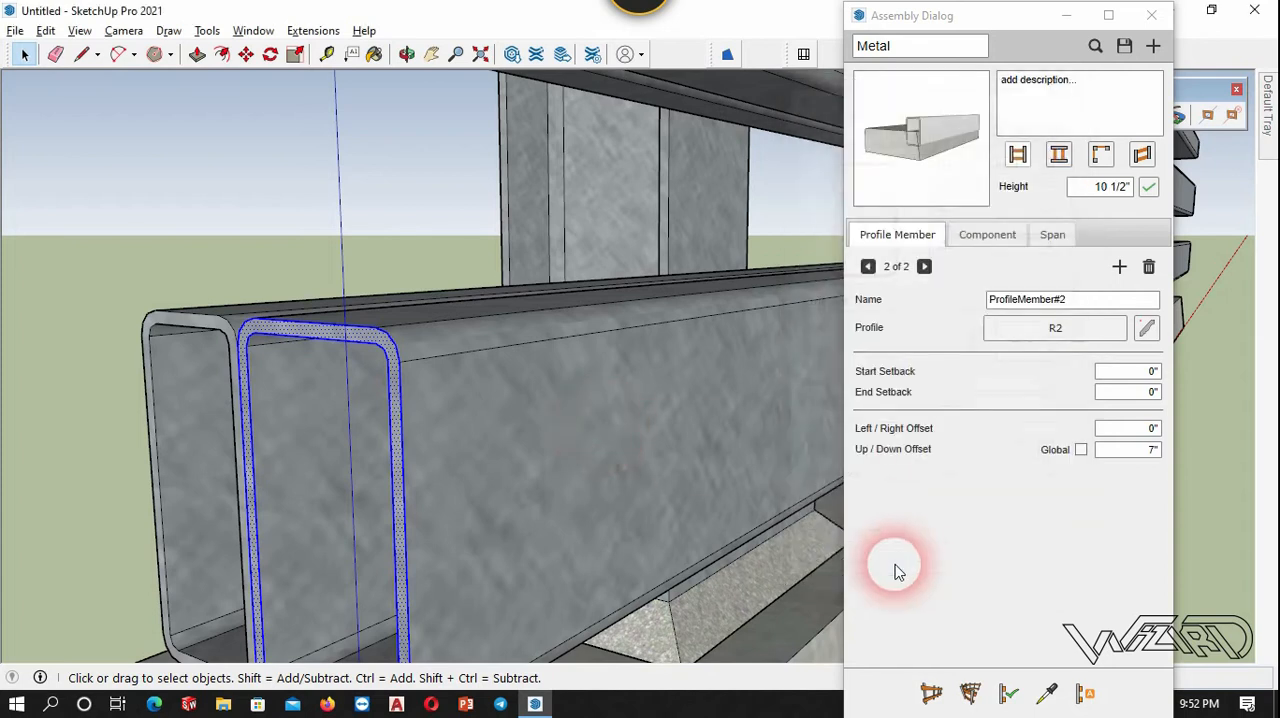
Set the second profile member's Up/Down Offset to 1' 4".
{"action": "scroll", "coordinate": [240, 178], "scroll_direction": "down", "scroll_amount": 5}
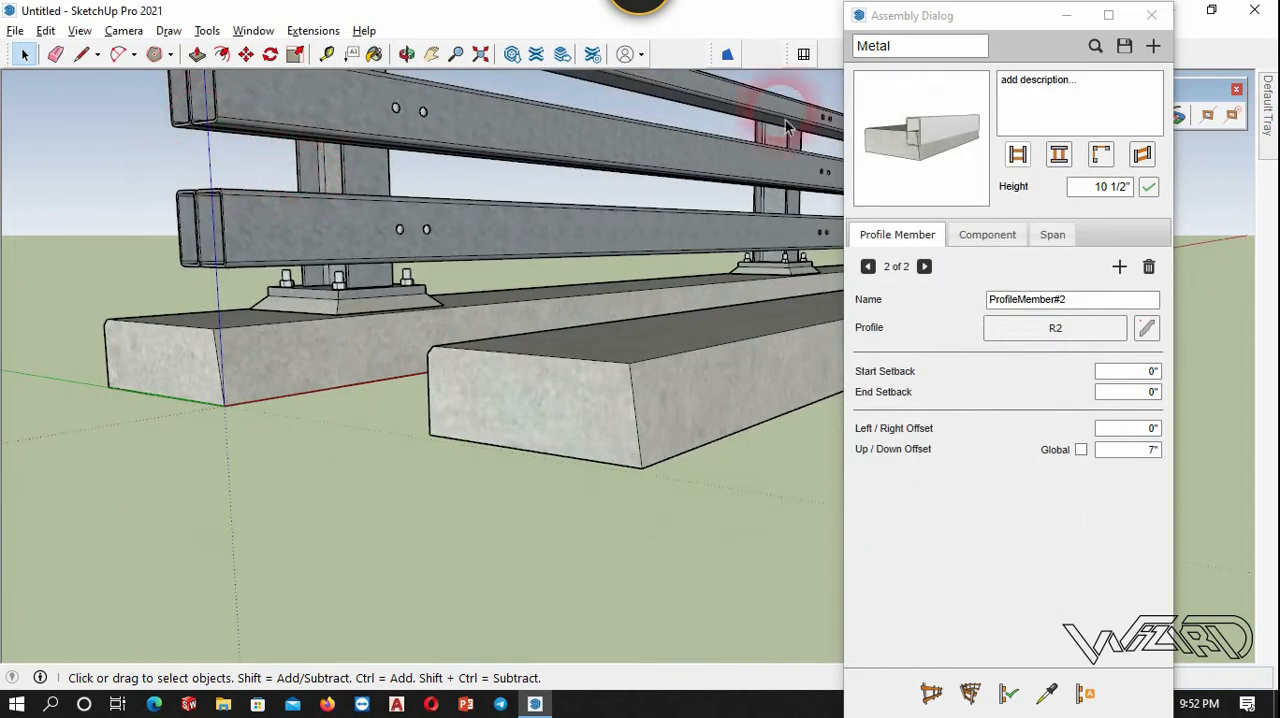
{"action": "scroll", "coordinate": [515, 155], "scroll_direction": "up", "scroll_amount": 5}
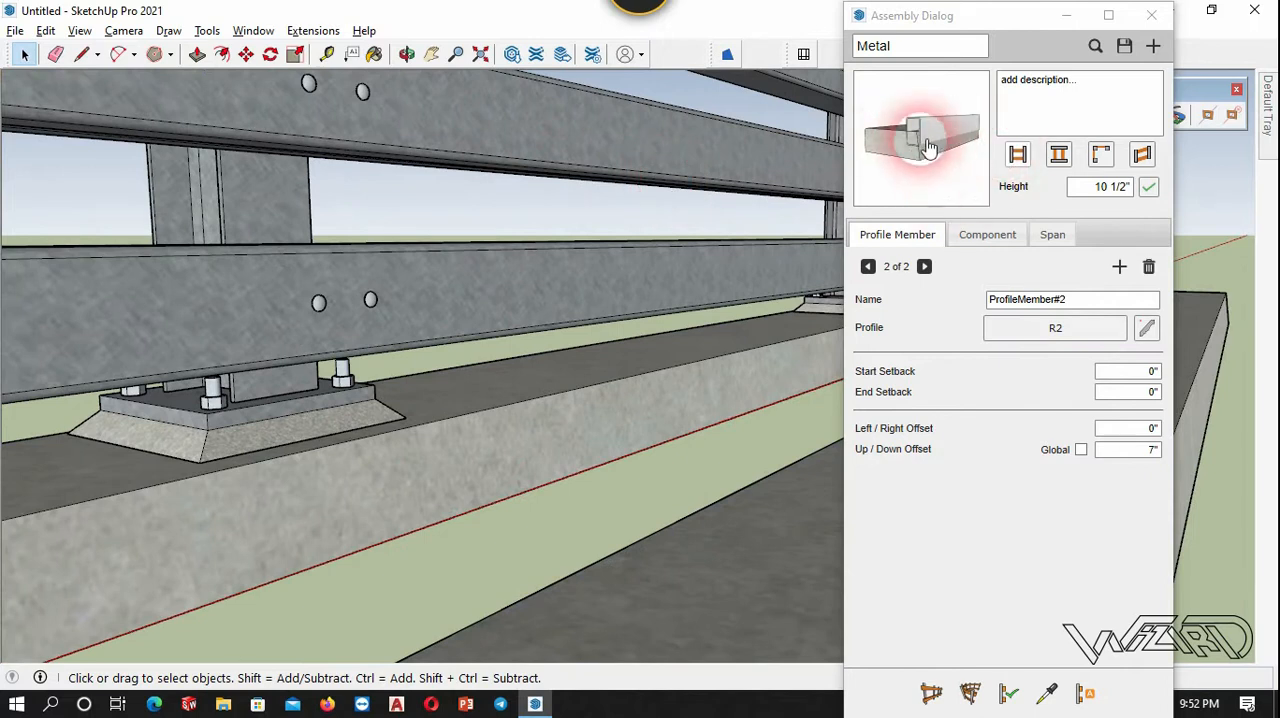
{"action": "scroll", "coordinate": [736, 170], "scroll_direction": "down", "scroll_amount": 6}
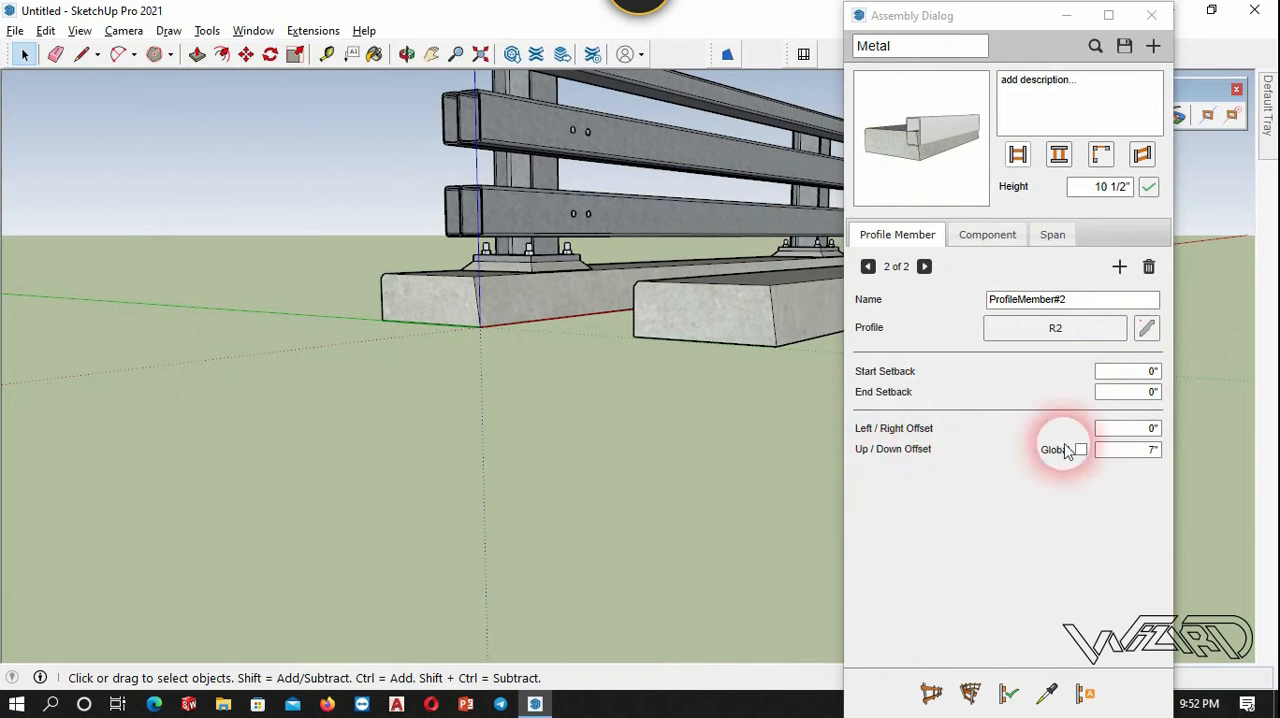
{"action": "double_click", "coordinate": [1152, 450]}
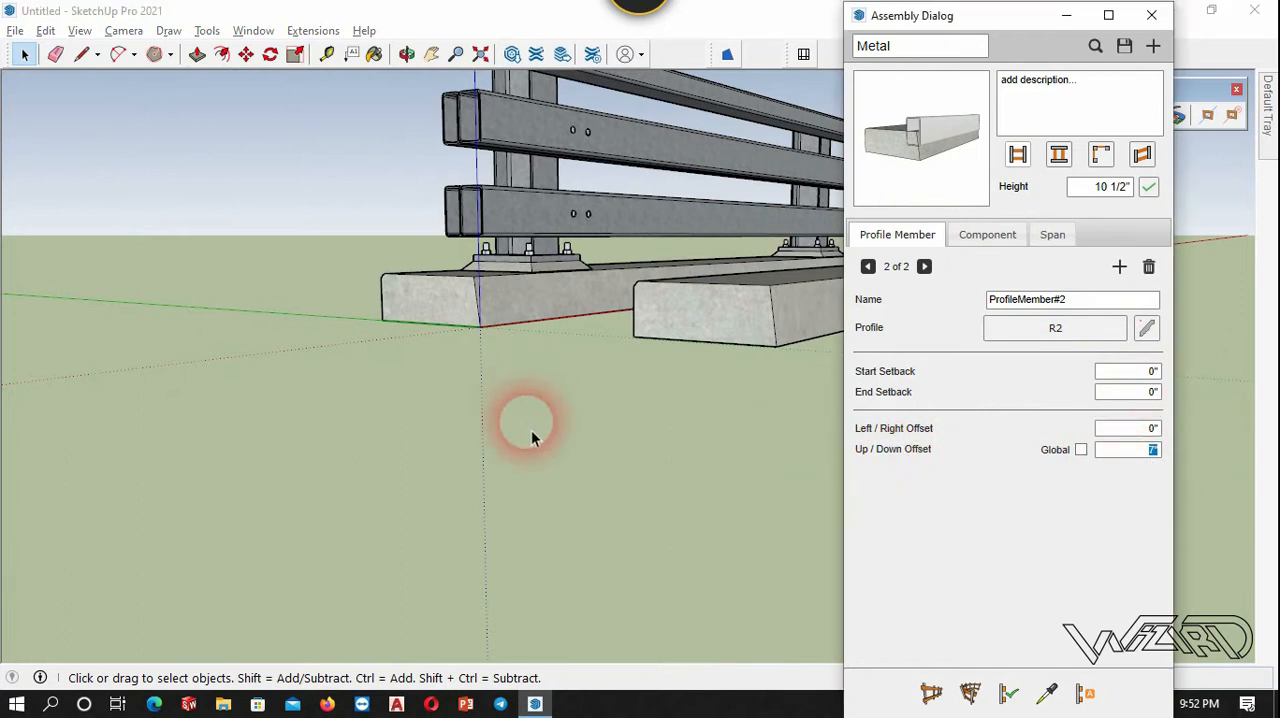
{"action": "scroll", "coordinate": [610, 250], "scroll_direction": "up", "scroll_amount": 5}
{"action": "mouse_move", "coordinate": [933, 465]}
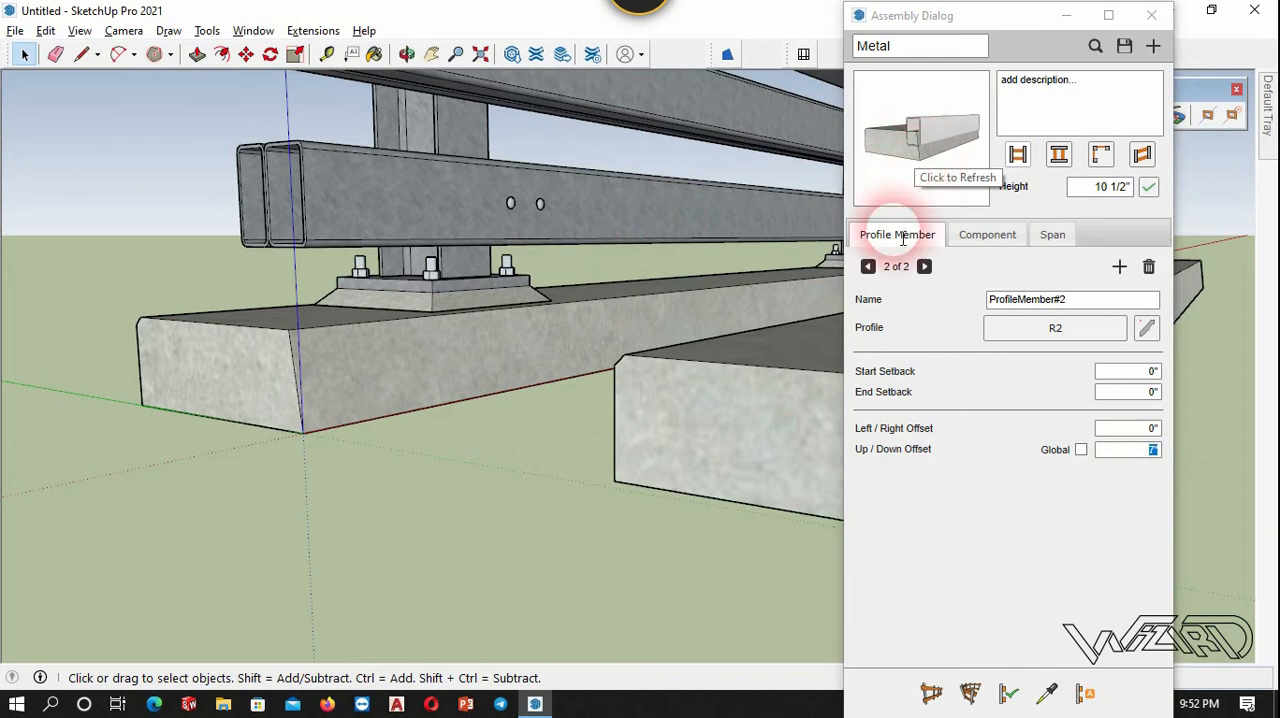
{"action": "left_click", "coordinate": [868, 266]}
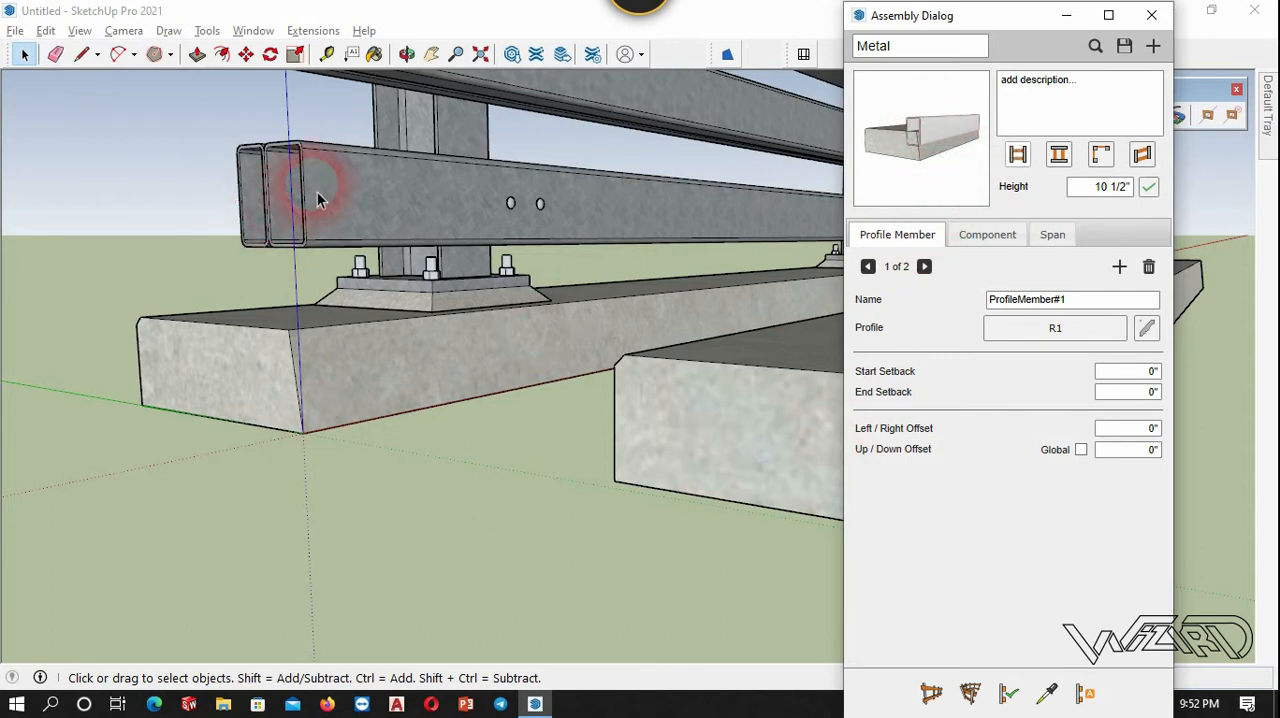
{"action": "left_click", "coordinate": [928, 268]}
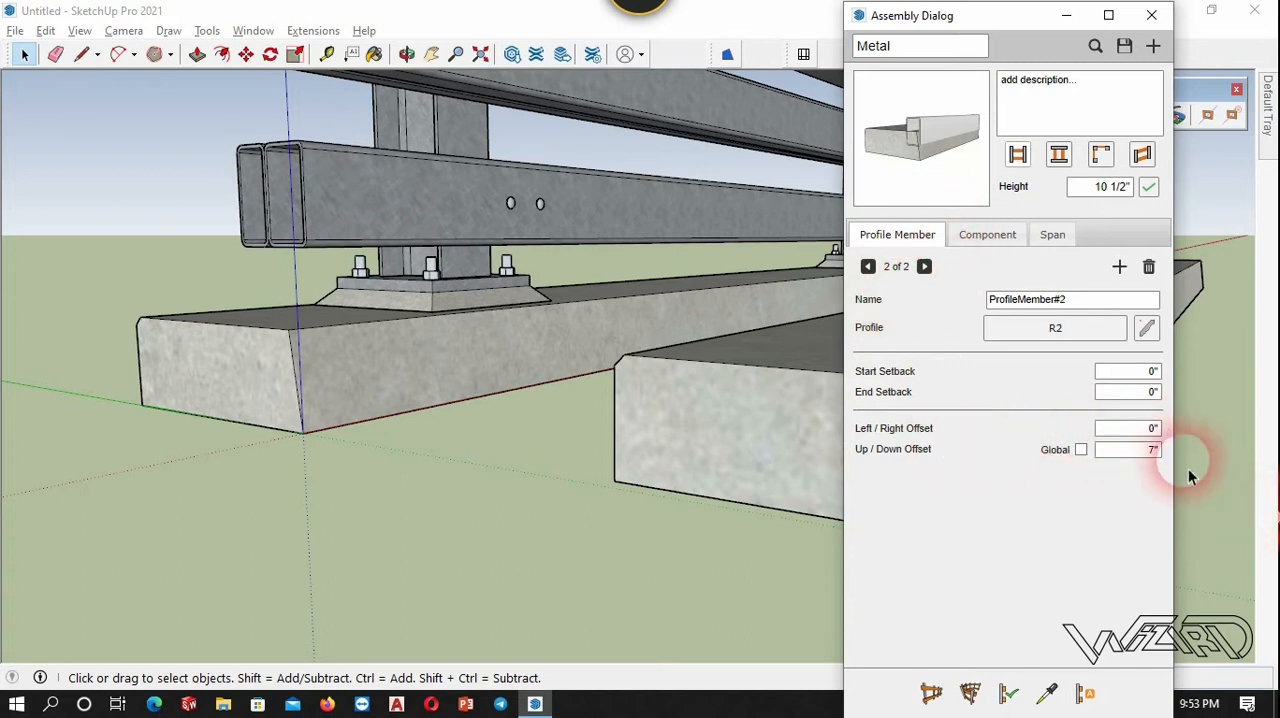
{"action": "double_click", "coordinate": [1150, 452]}
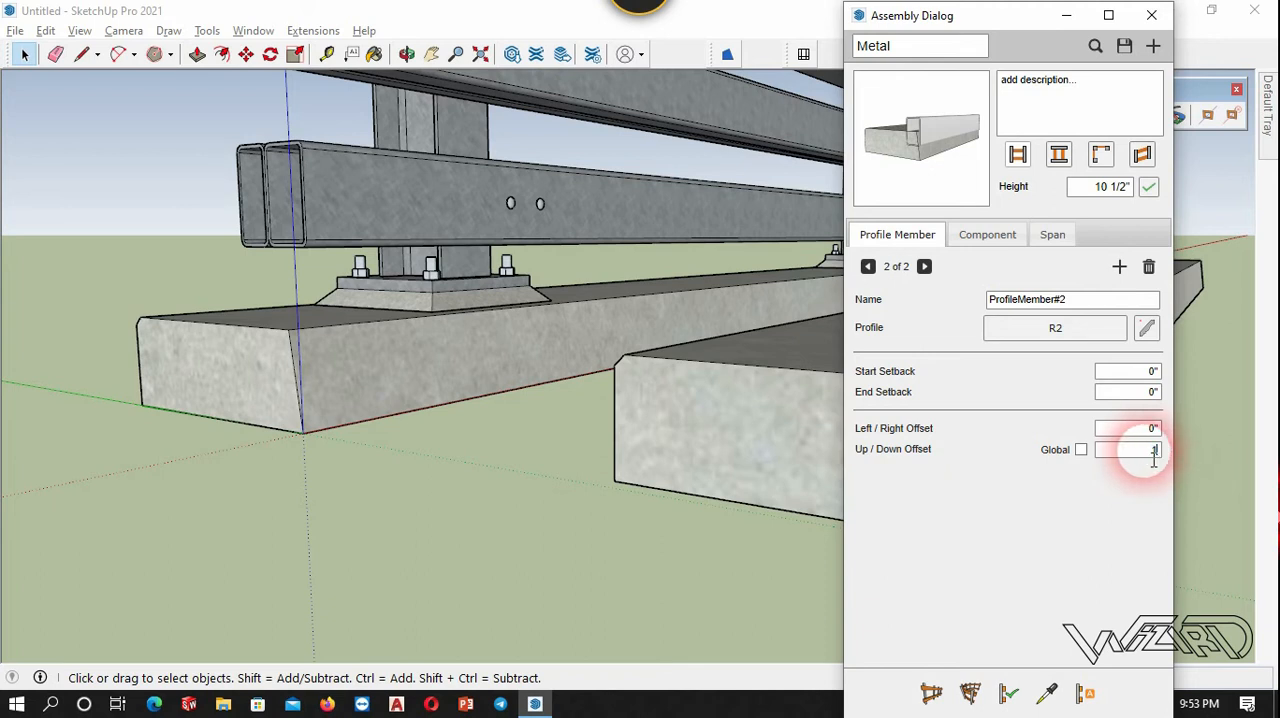
{"action": "type", "text": "1' 4"}
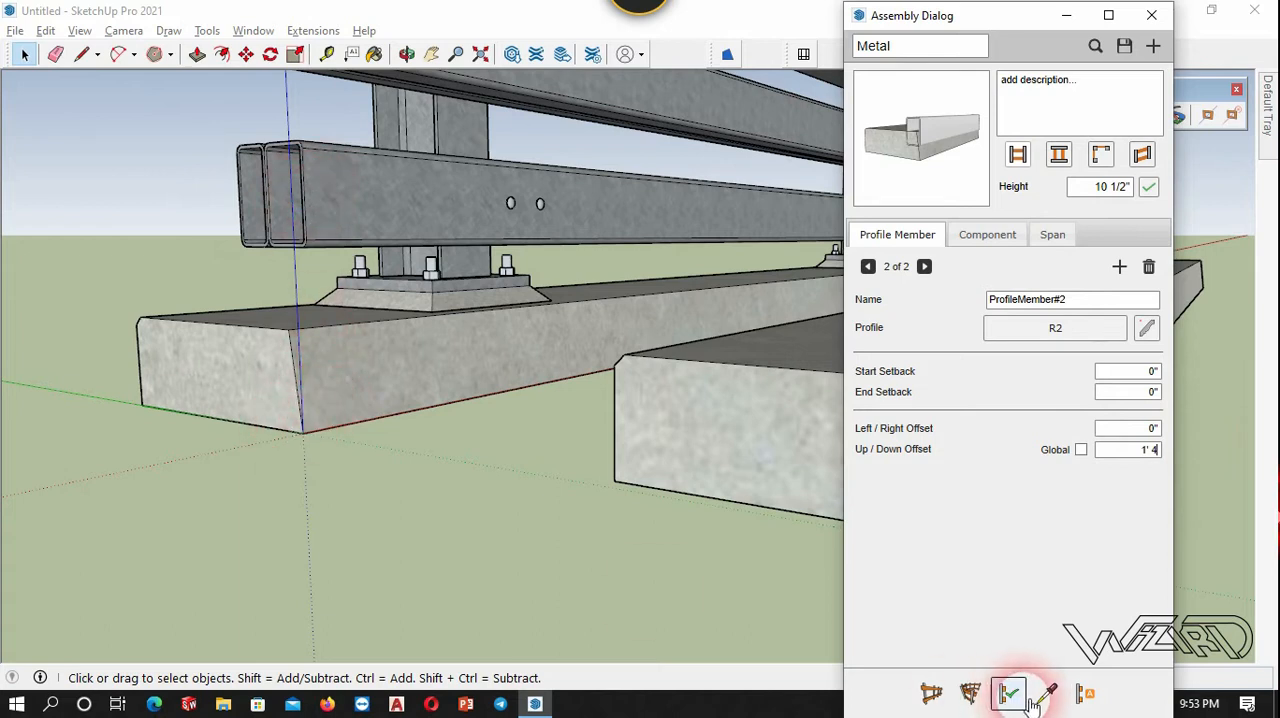
{"action": "left_click", "coordinate": [1132, 432]}
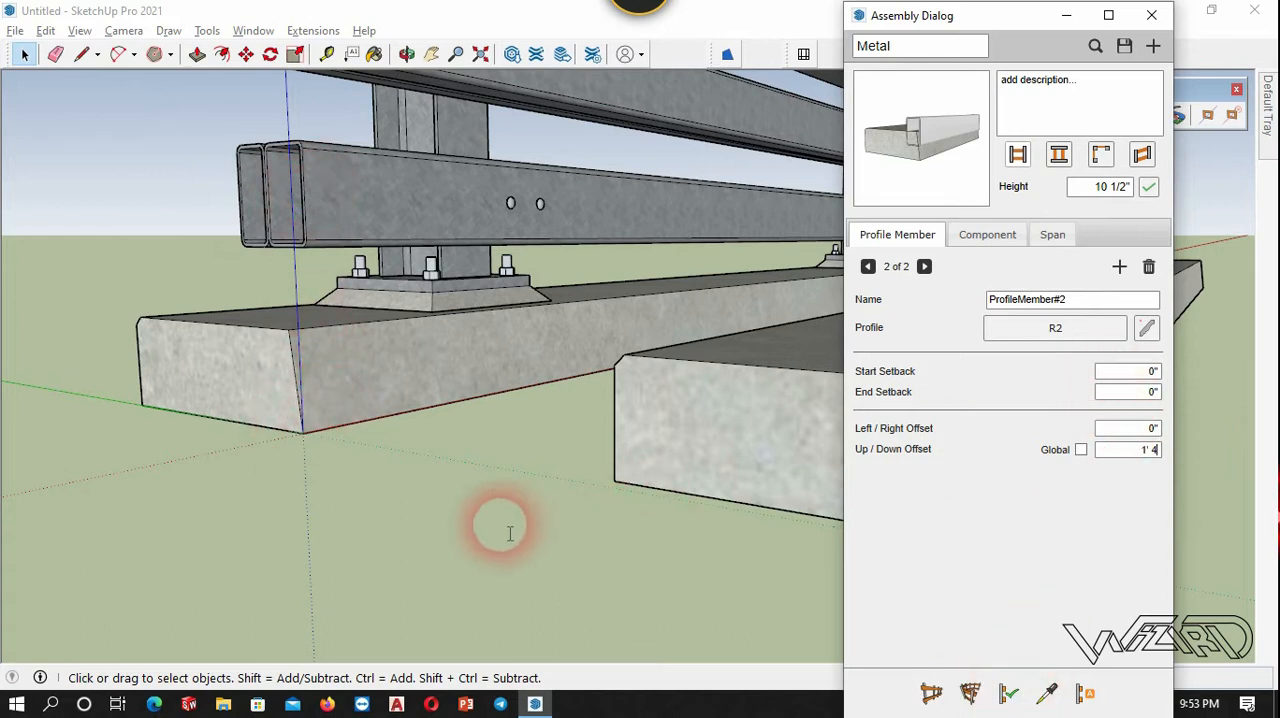
Update the test run so that it includes the raised R2 rail tube.
{"action": "scroll", "coordinate": [211, 500], "scroll_direction": "down", "scroll_amount": 5}
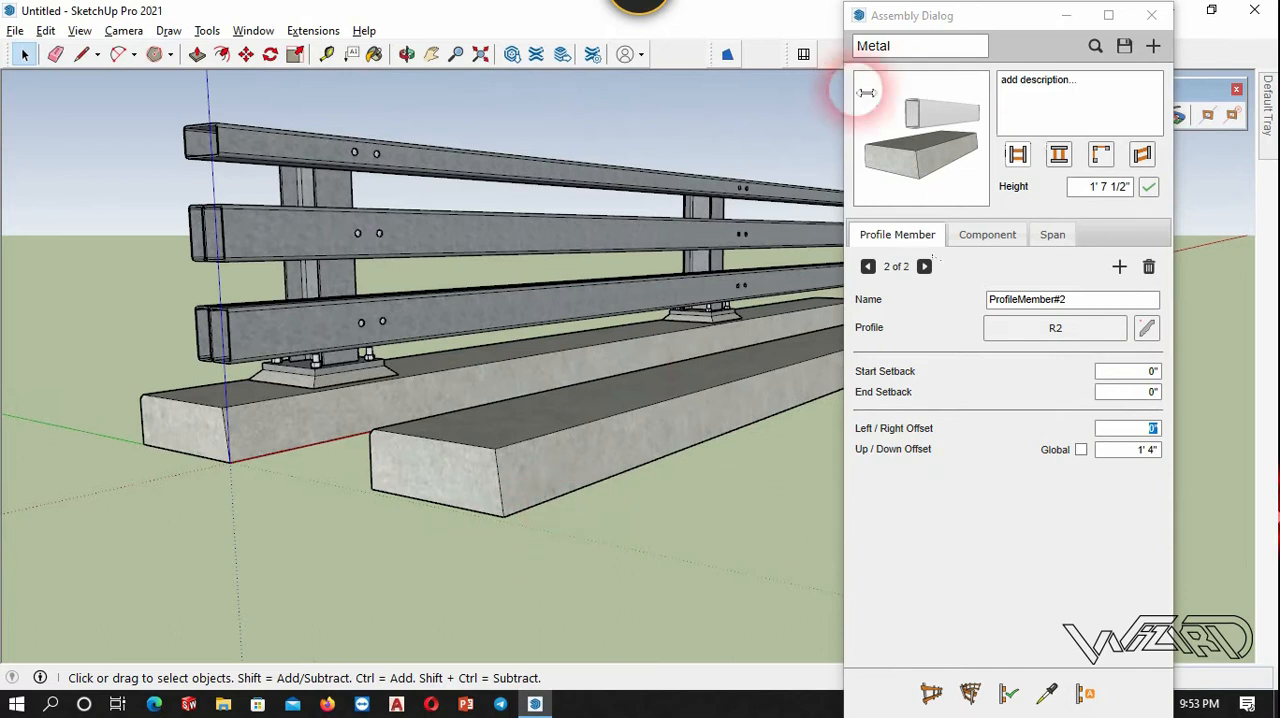
{"action": "left_click", "coordinate": [573, 452]}
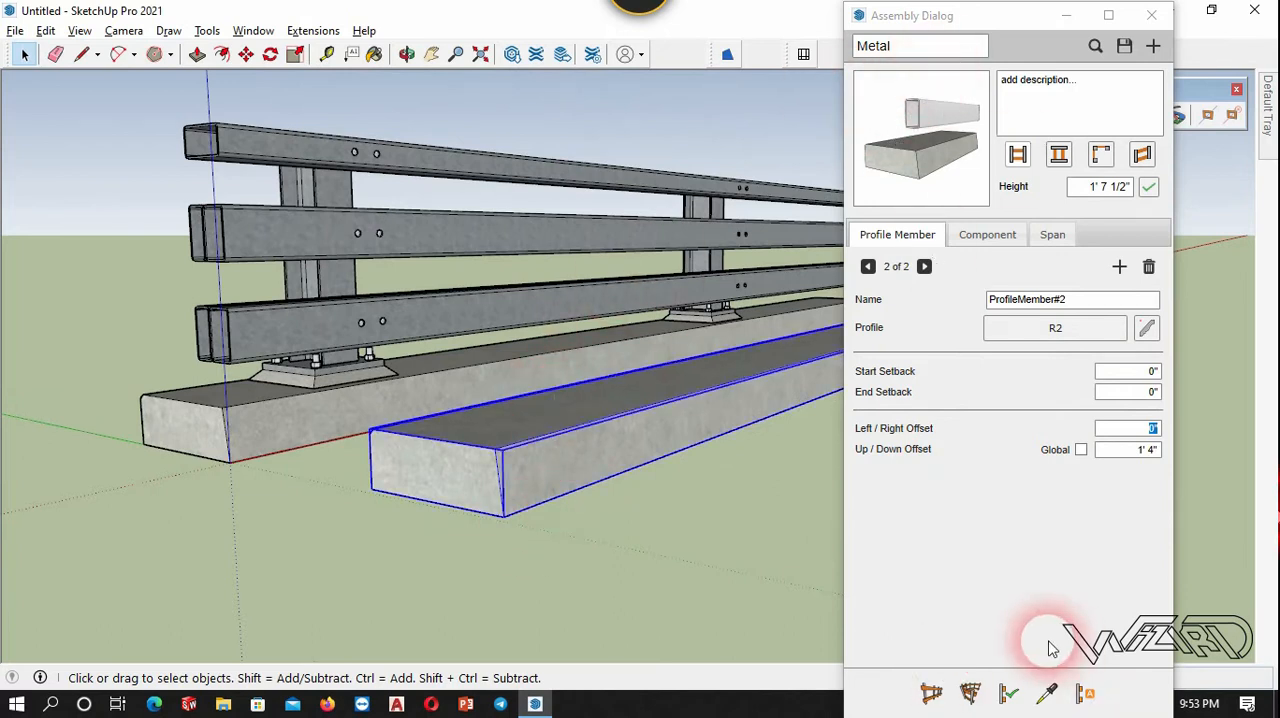
{"action": "left_click", "coordinate": [1008, 692]}
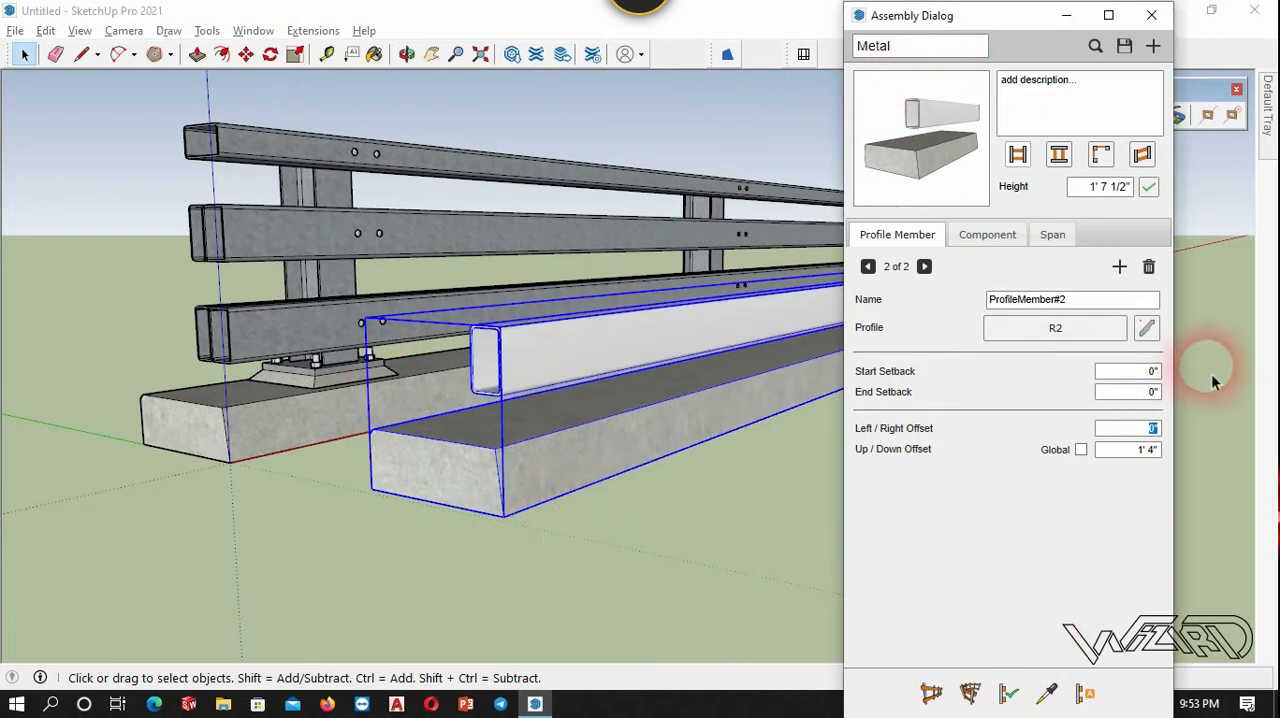
Assign the [Metal_Rough]1 material to the second member's R2 profile and apply it to the test run.
{"action": "left_click", "coordinate": [1147, 328]}
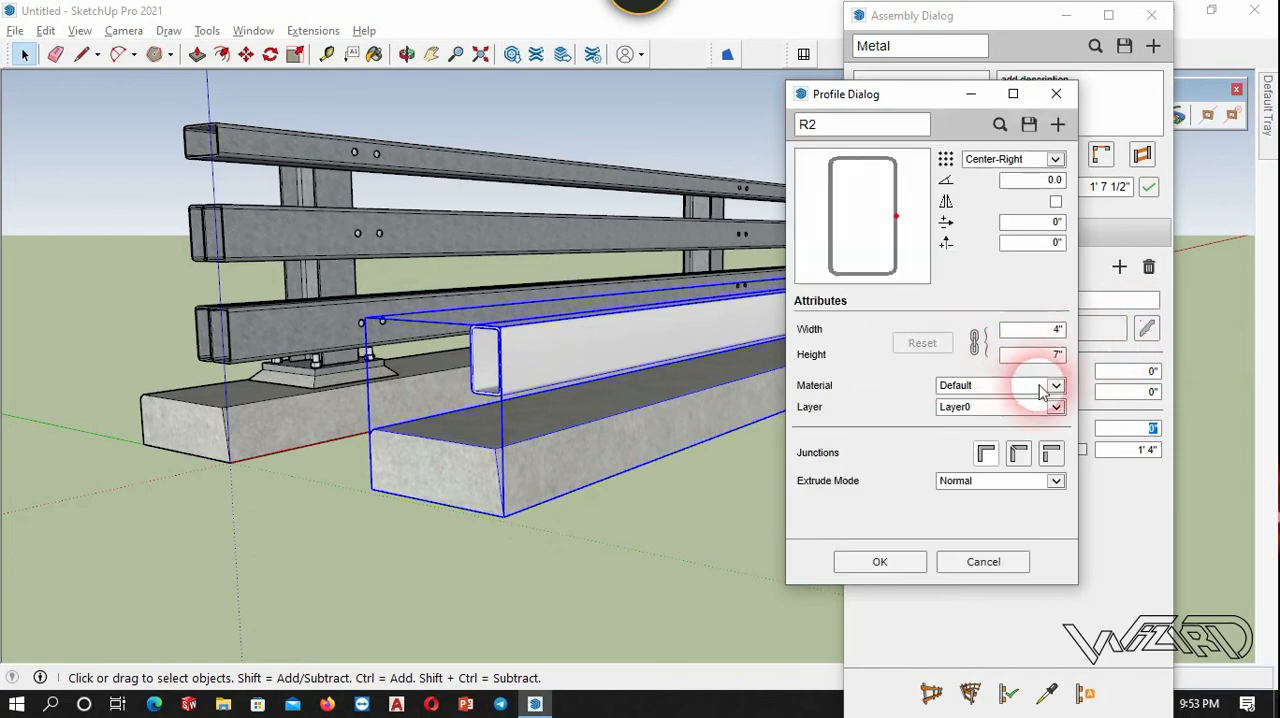
{"action": "left_click", "coordinate": [1058, 388]}
{"action": "left_click", "coordinate": [994, 523]}
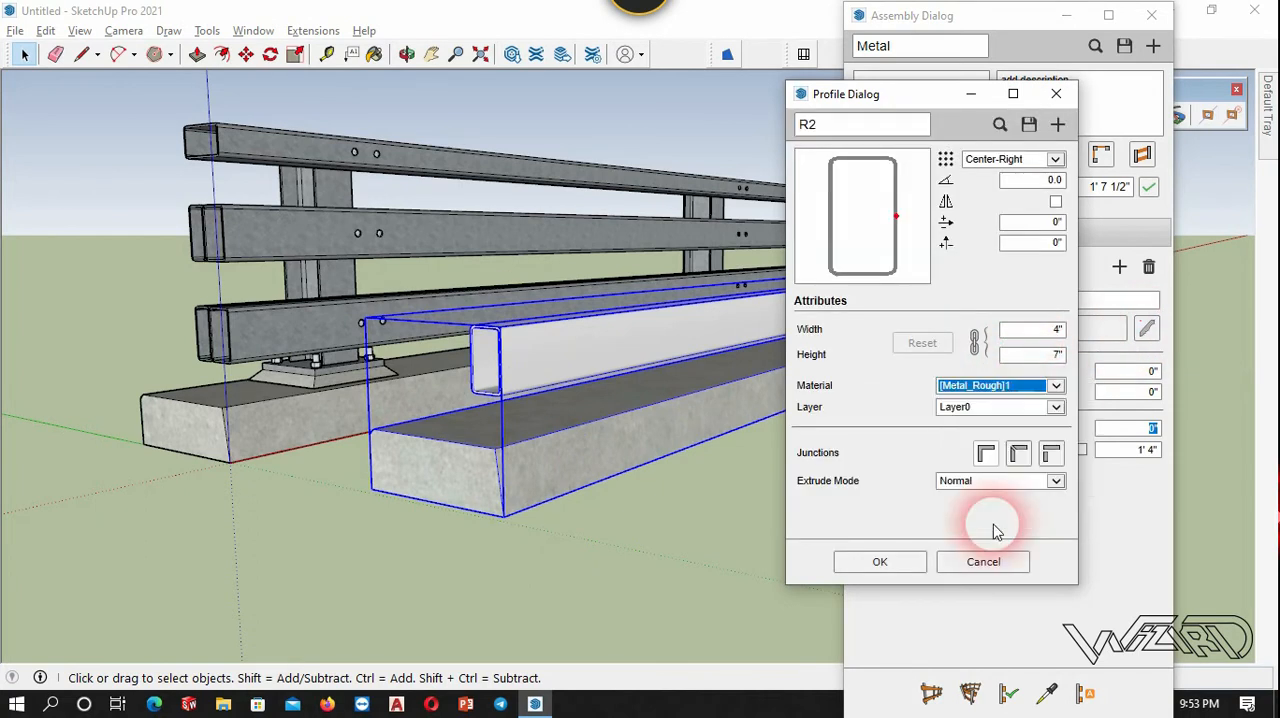
{"action": "left_click", "coordinate": [918, 570]}
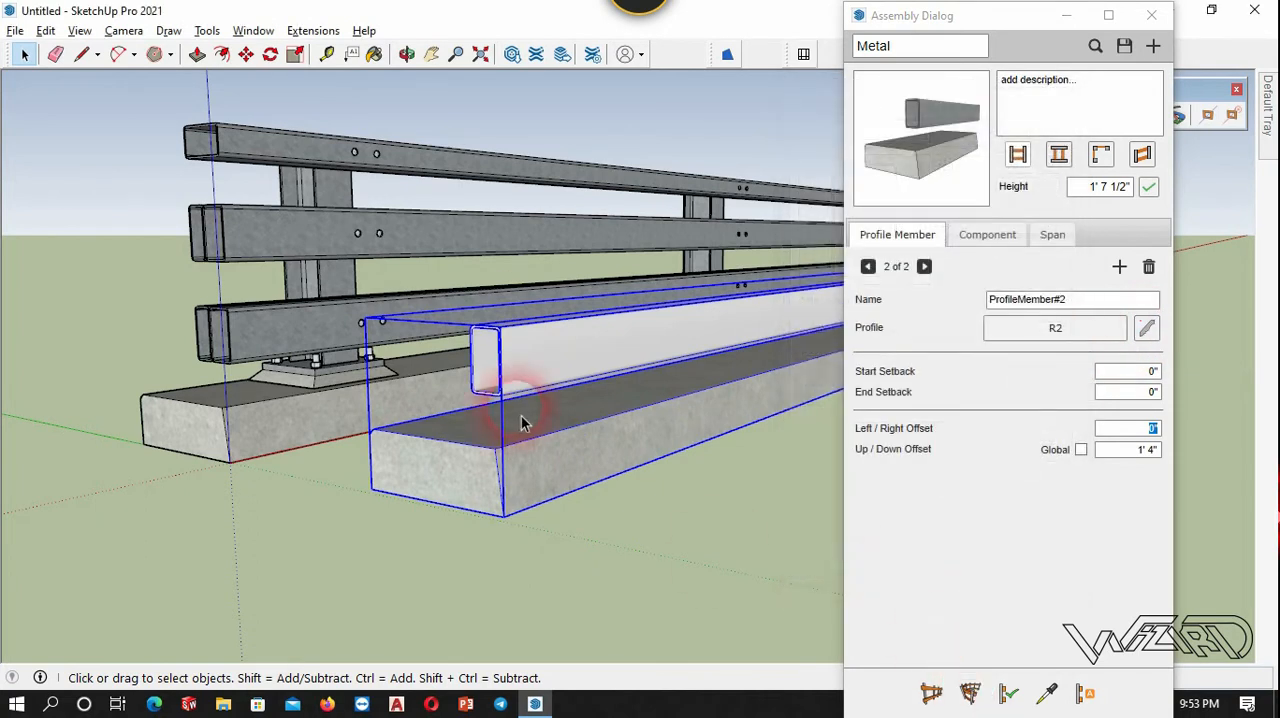
{"action": "left_click", "coordinate": [744, 630]}
{"action": "scroll", "coordinate": [558, 297], "scroll_direction": "up", "scroll_amount": 1}
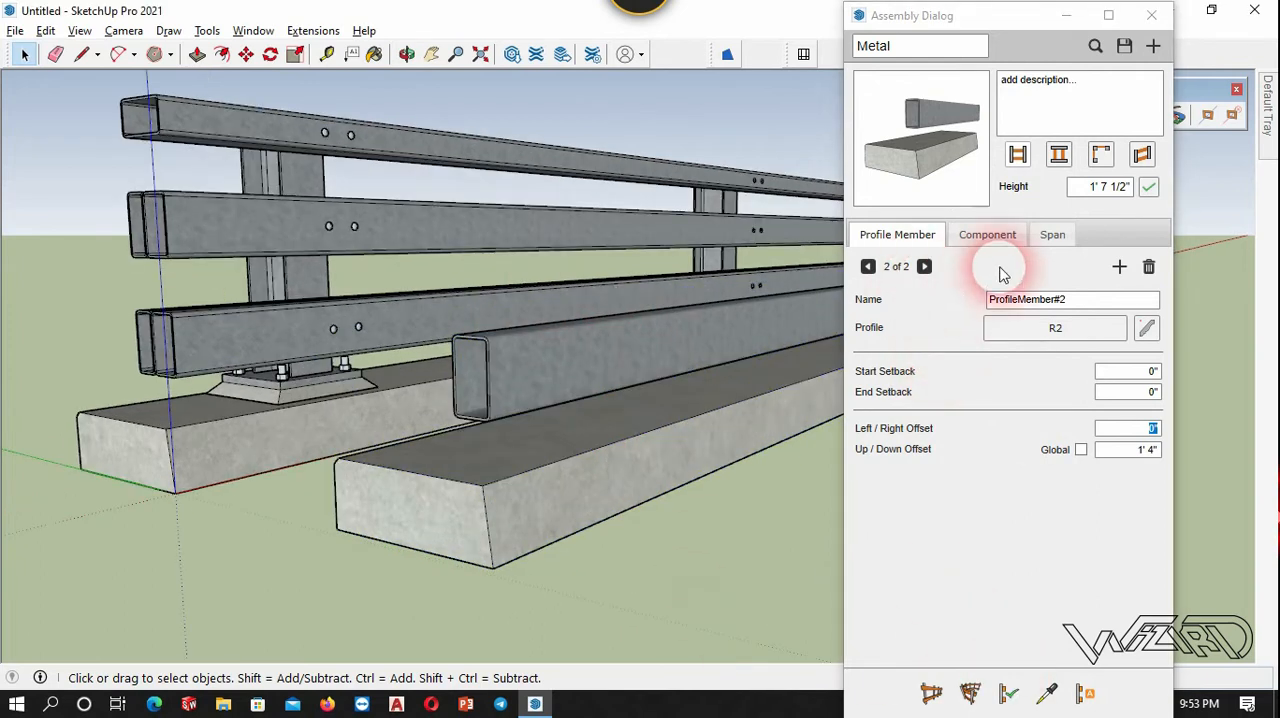
Add a third profile member using R2 and set its Up/Down Offset to 1' 4".
{"action": "left_click", "coordinate": [1121, 267]}
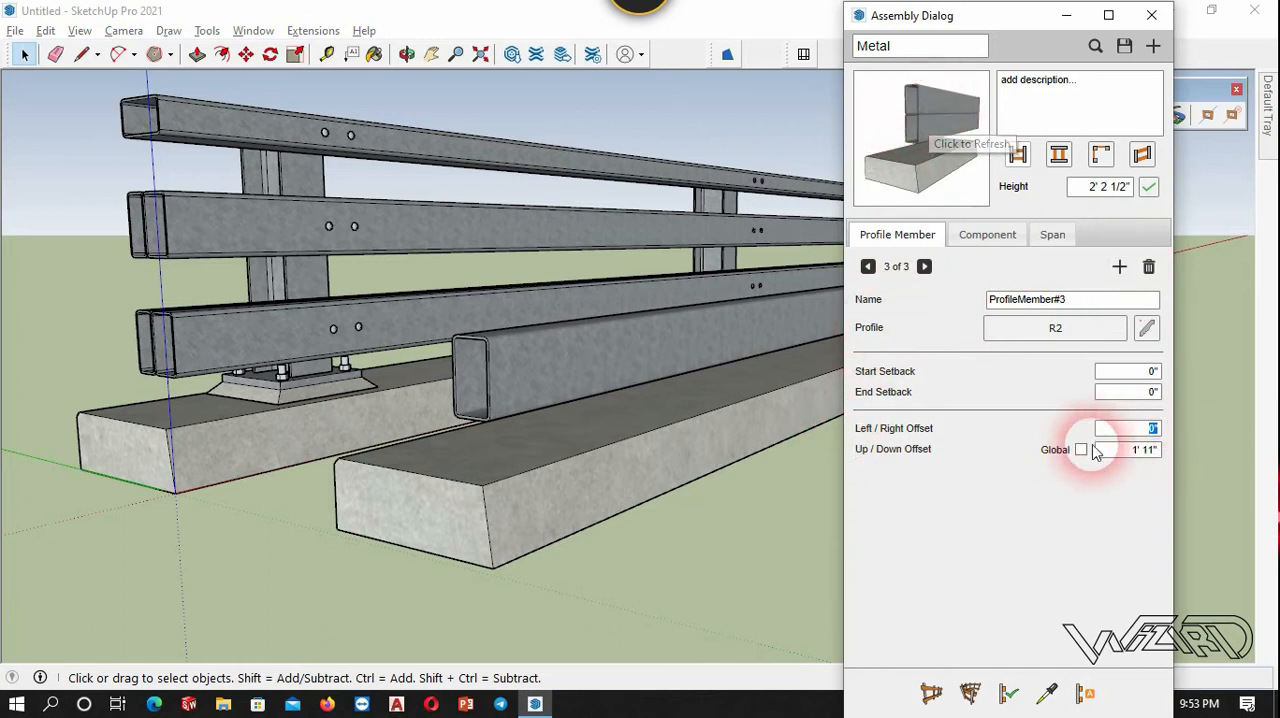
{"action": "left_click", "coordinate": [1147, 453]}
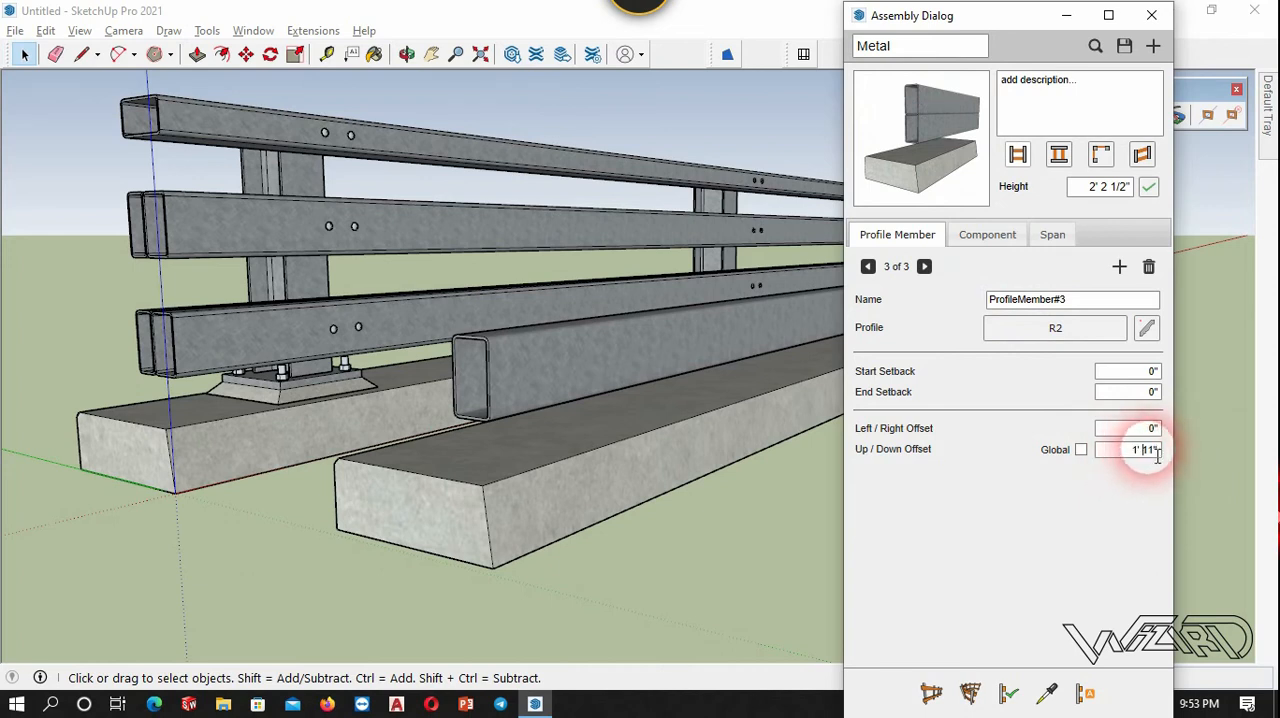
{"action": "key", "text": "Delete"}
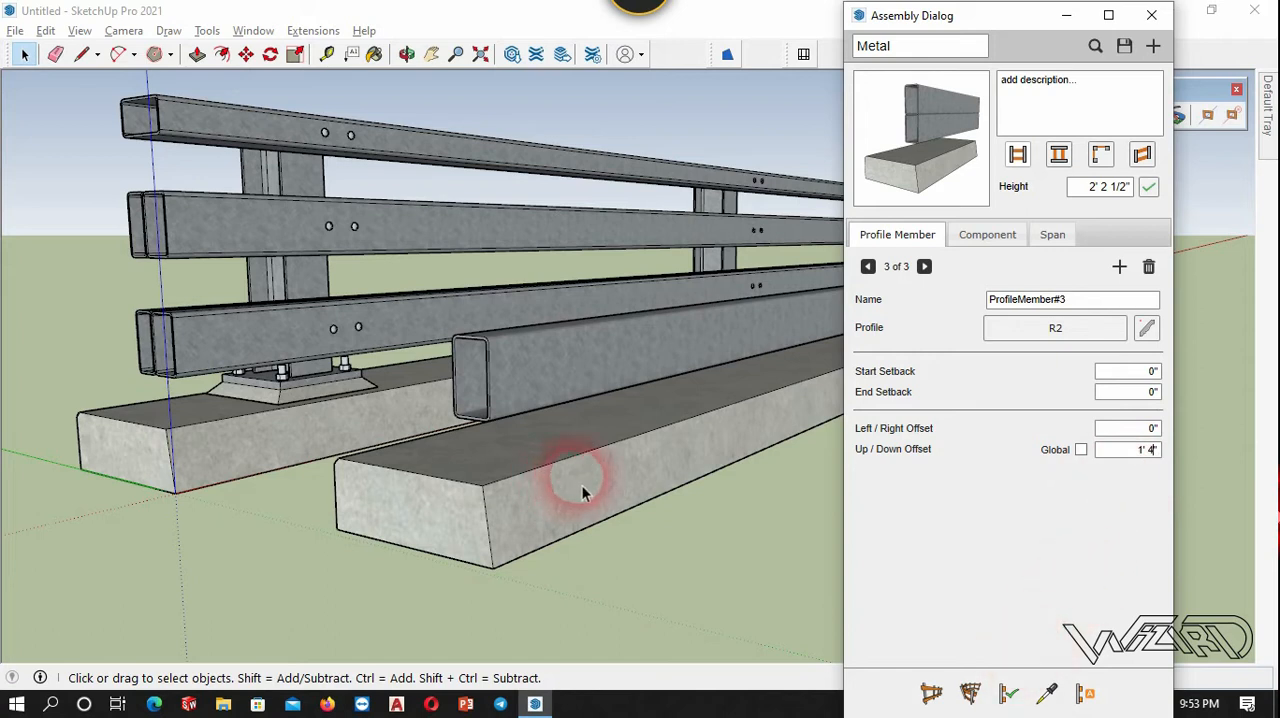
{"action": "left_click", "coordinate": [1150, 429]}
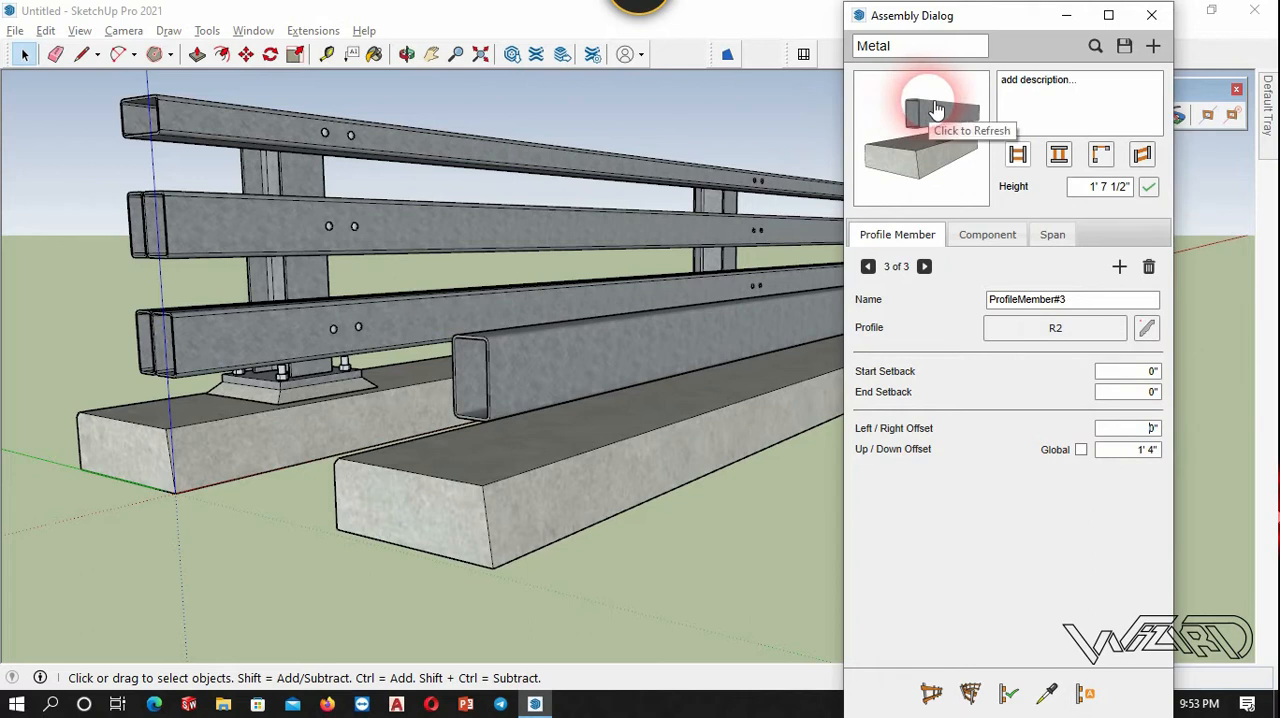
Measure the width of the R2 tube's end on the test run.
{"action": "middle_click_drag", "start_coordinate": [509, 414], "coordinate": [665, 385]}
{"action": "left_click", "coordinate": [1148, 432]}
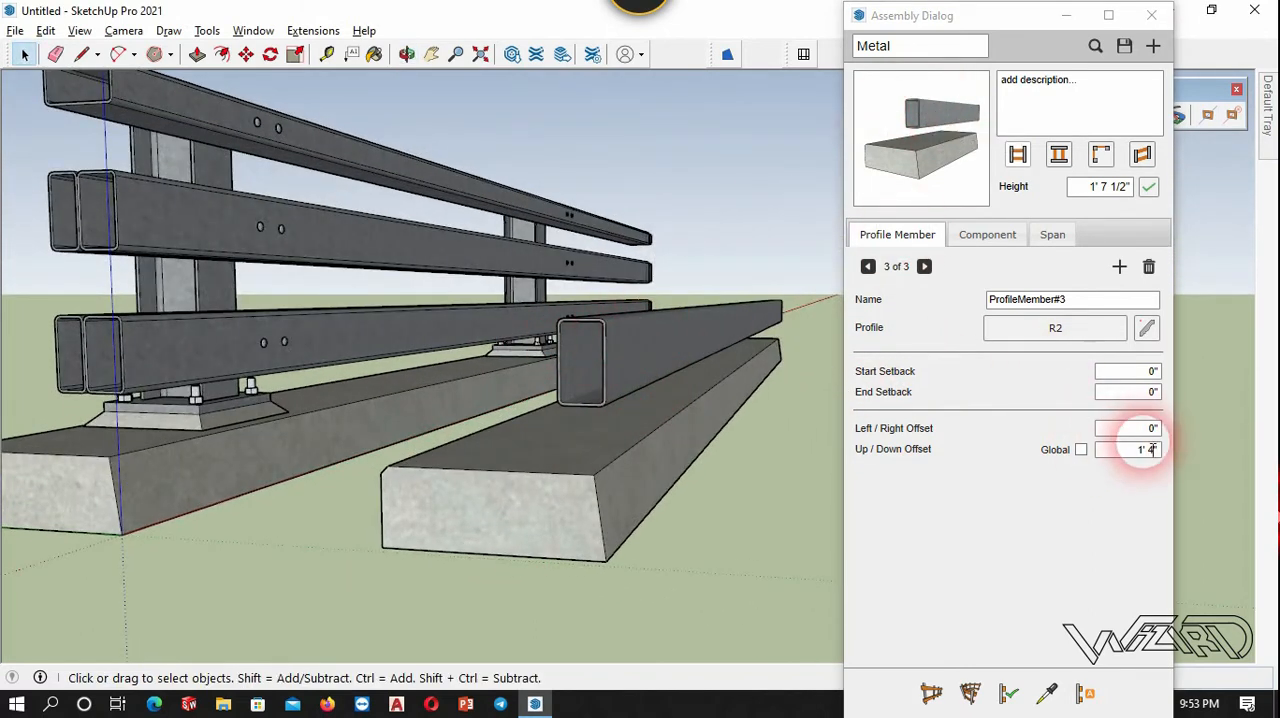
{"action": "left_click", "coordinate": [655, 280]}
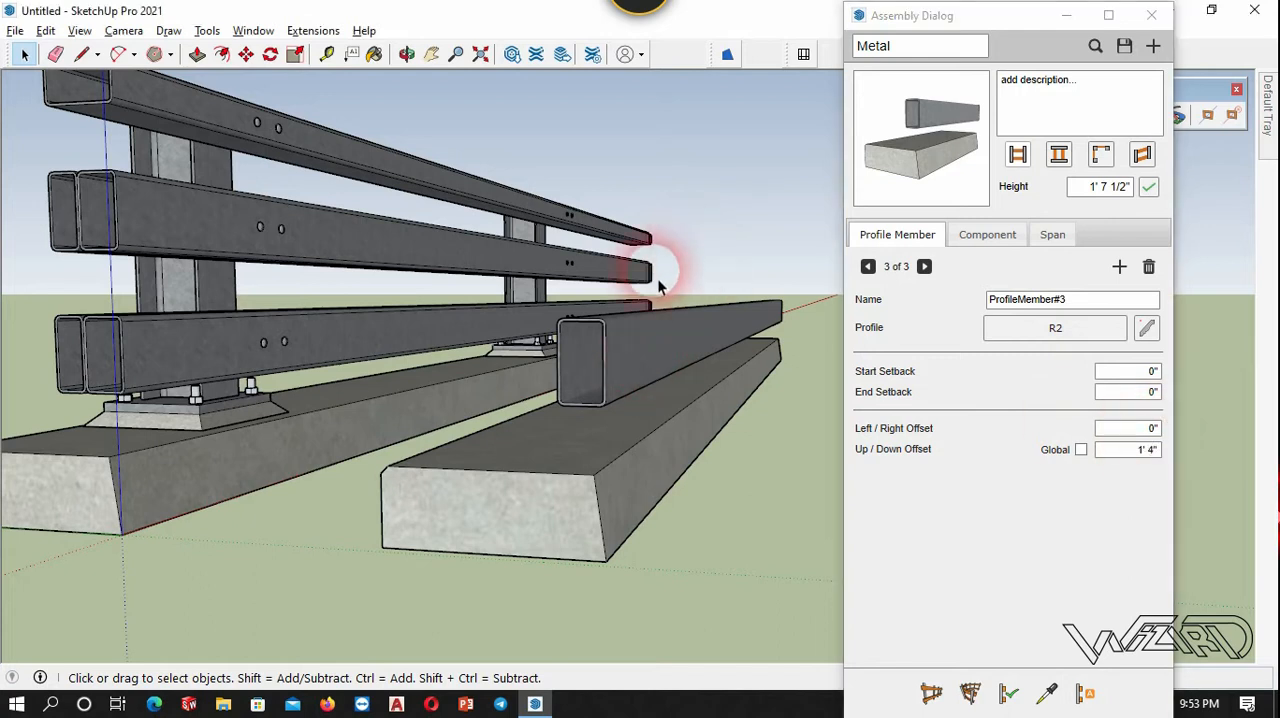
{"action": "scroll", "coordinate": [593, 379], "scroll_direction": "up", "scroll_amount": 3}
{"action": "key", "text": "t"}
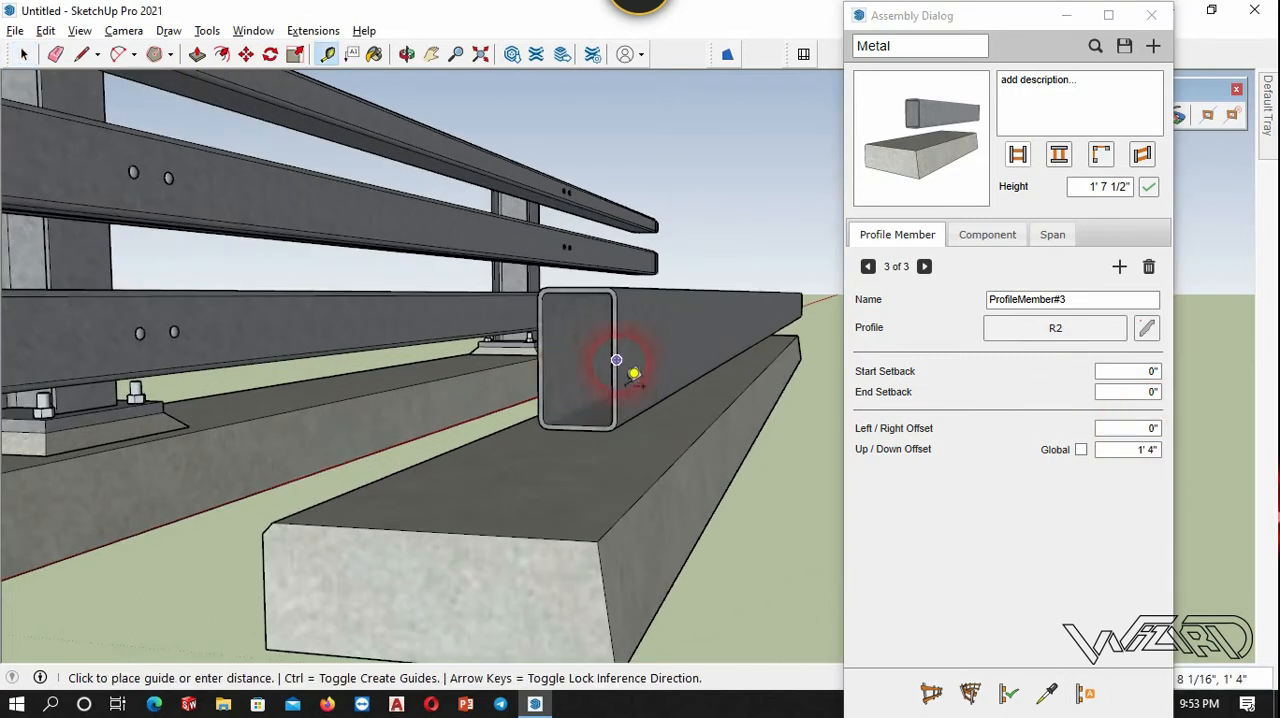
{"action": "scroll", "coordinate": [561, 369], "scroll_direction": "up", "scroll_amount": 2}
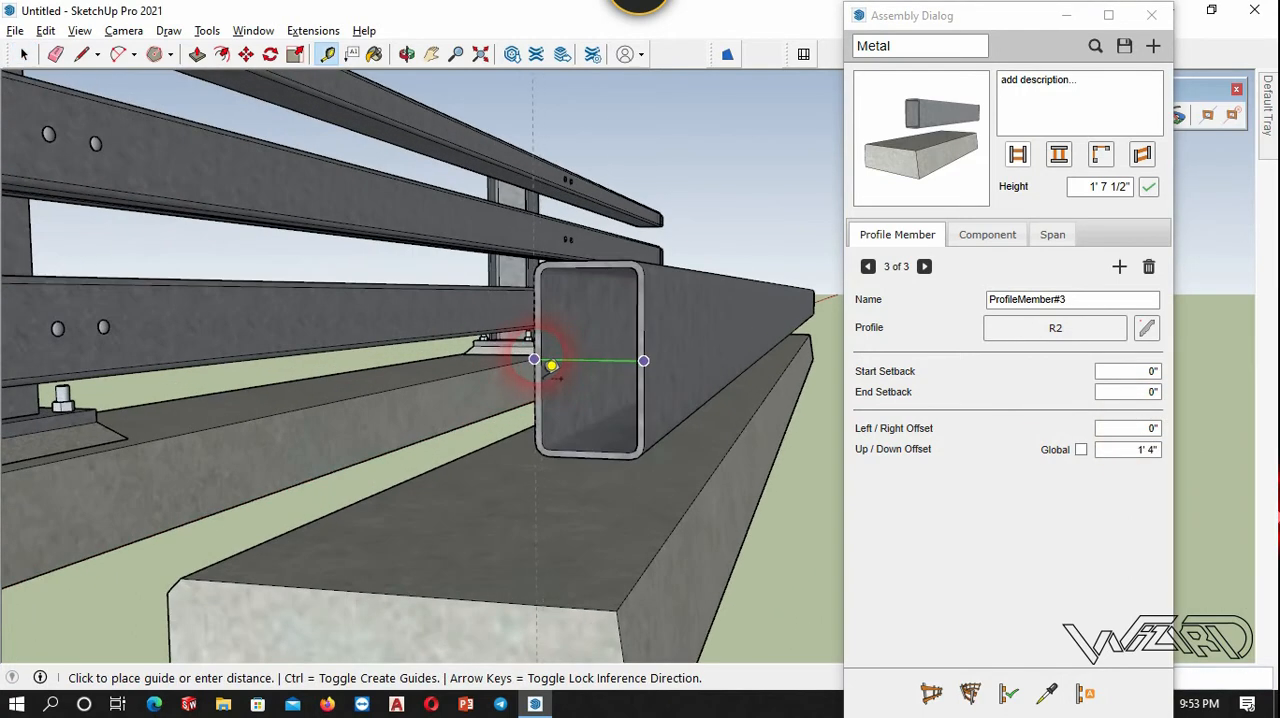
{"action": "key", "text": "space"}
Set the third profile member's Left/Right Offset to -4" and update the test run with it.
{"action": "left_click", "coordinate": [1153, 430]}
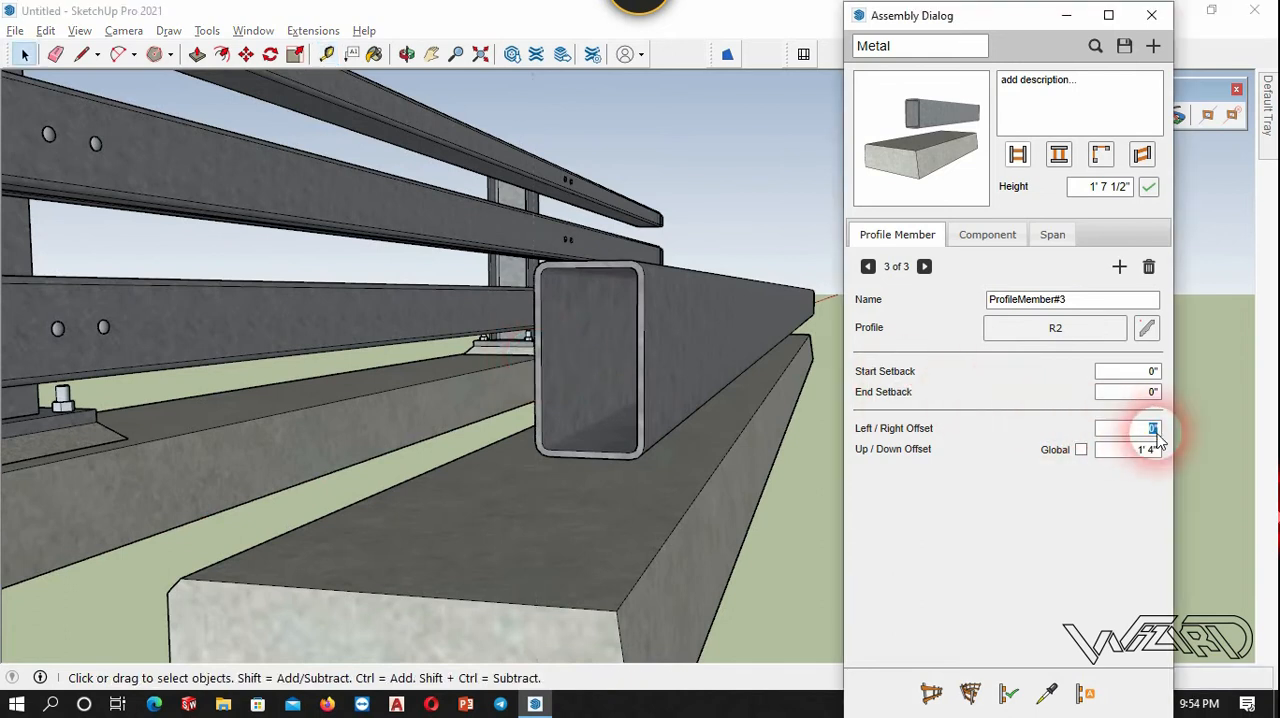
{"action": "type", "text": "4"}
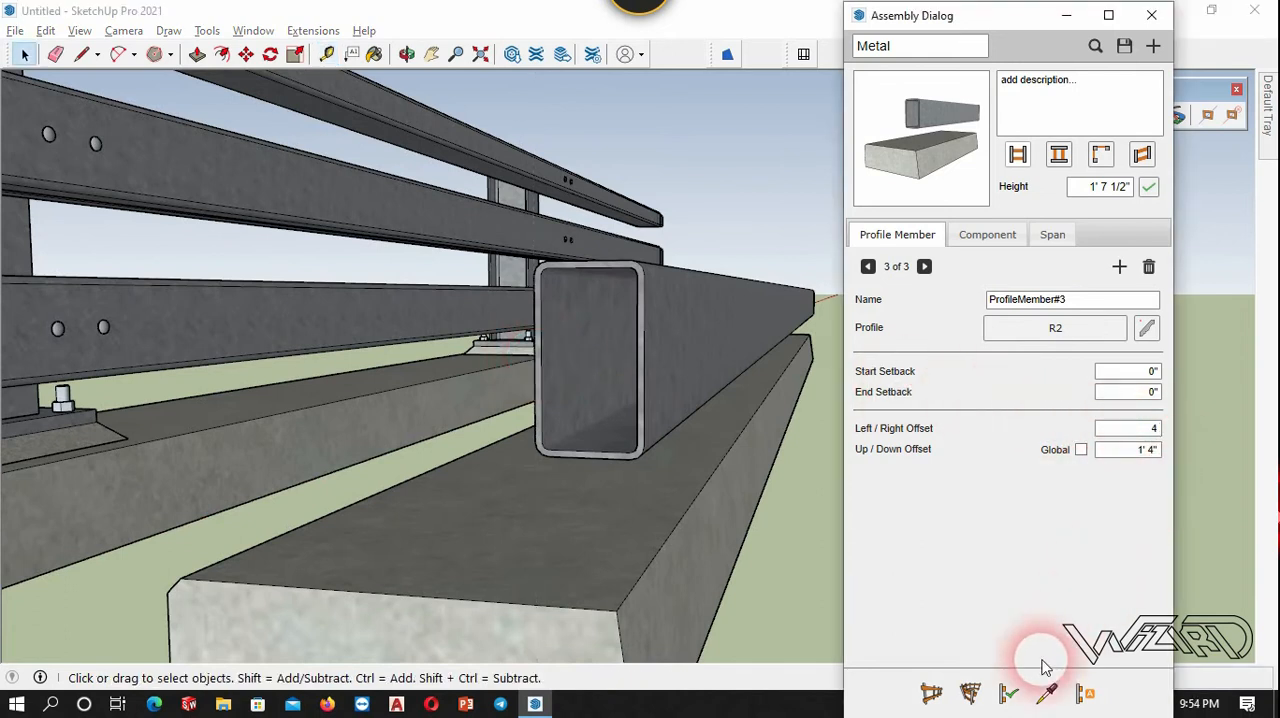
{"action": "left_click", "coordinate": [700, 560]}
{"action": "left_click", "coordinate": [1010, 694]}
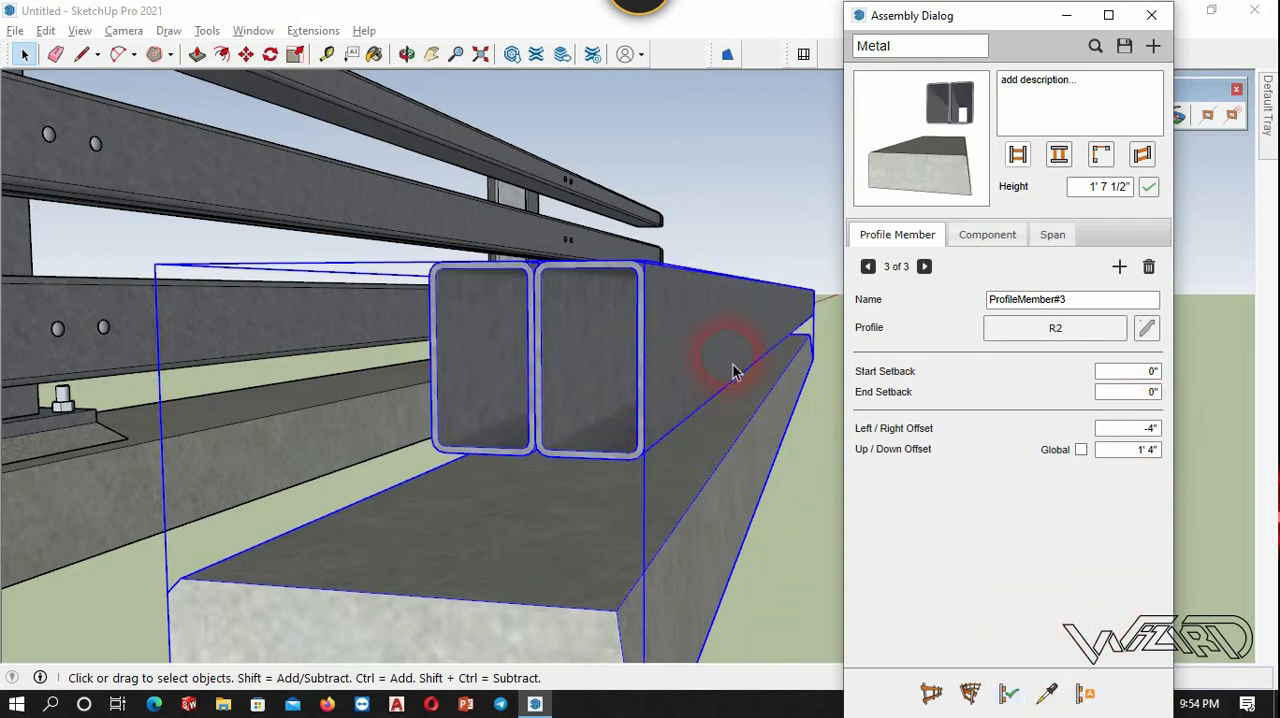
Add a fourth profile member to the assembly using the R2 profile.
{"action": "middle_click_drag", "start_coordinate": [707, 262], "coordinate": [585, 310]}
{"action": "scroll", "coordinate": [625, 105], "scroll_direction": "up", "scroll_amount": 3}
{"action": "scroll", "coordinate": [622, 155], "scroll_direction": "down", "scroll_amount": 2}
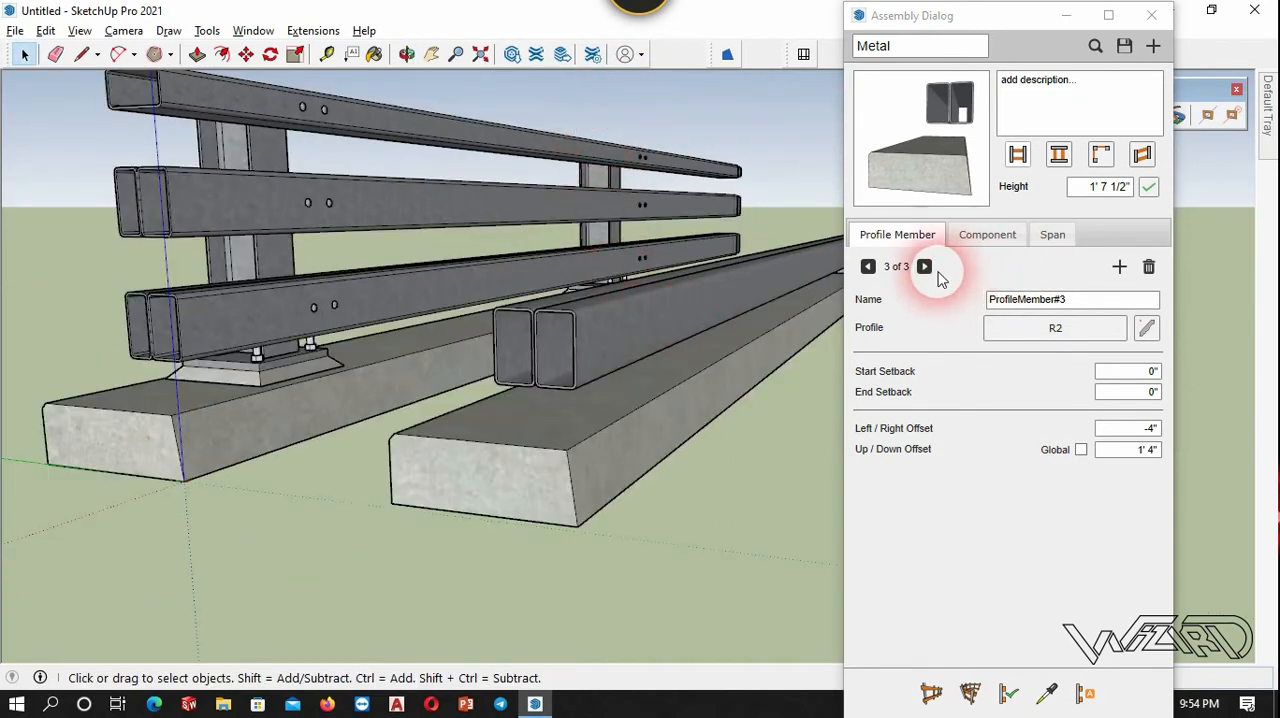
{"action": "left_click", "coordinate": [1119, 267]}
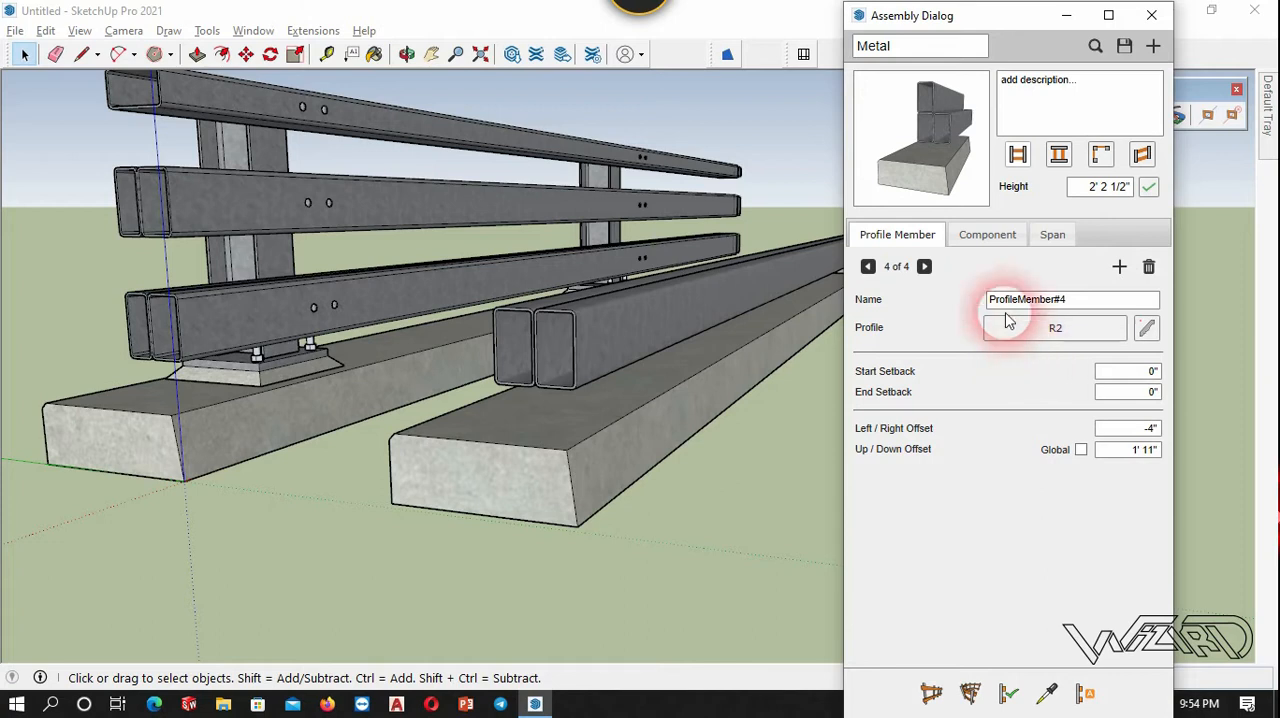
Measure the height from the concrete base's bottom corner to the midpoint of the middle rail's front tube edge on the original guardrail.
{"action": "left_click", "coordinate": [708, 537]}
{"action": "middle_click_drag", "start_coordinate": [522, 463], "coordinate": [99, 207]}
{"action": "key", "text": "t"}
{"action": "scroll", "coordinate": [160, 205], "scroll_direction": "up", "scroll_amount": 4}
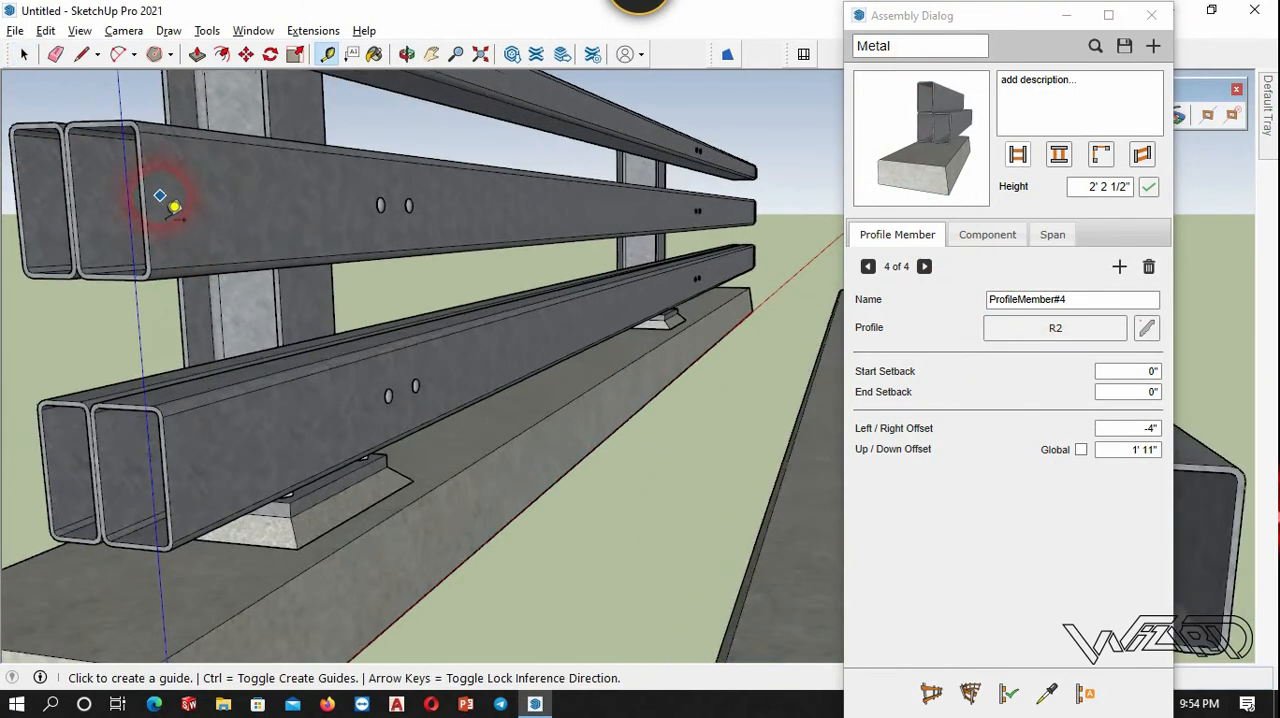
{"action": "left_click", "coordinate": [145, 202]}
{"action": "scroll", "coordinate": [250, 137], "scroll_direction": "down", "scroll_amount": 3}
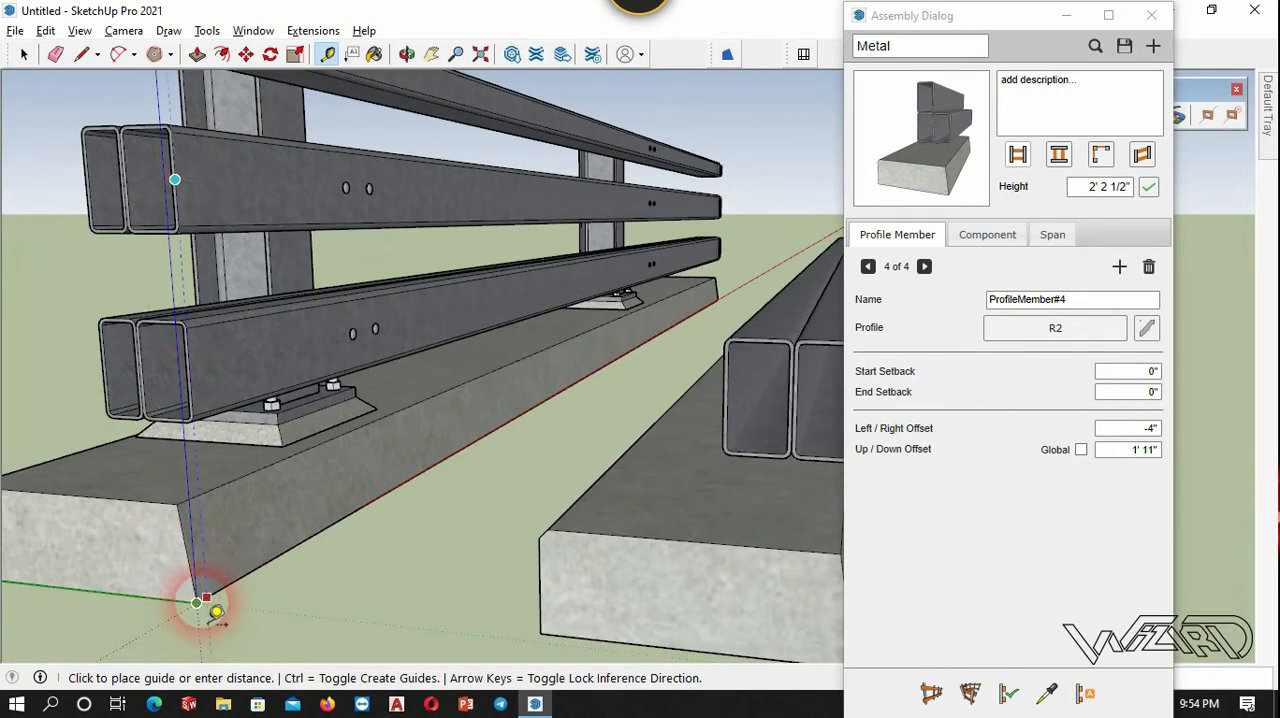
{"action": "key", "text": "ctrl"}
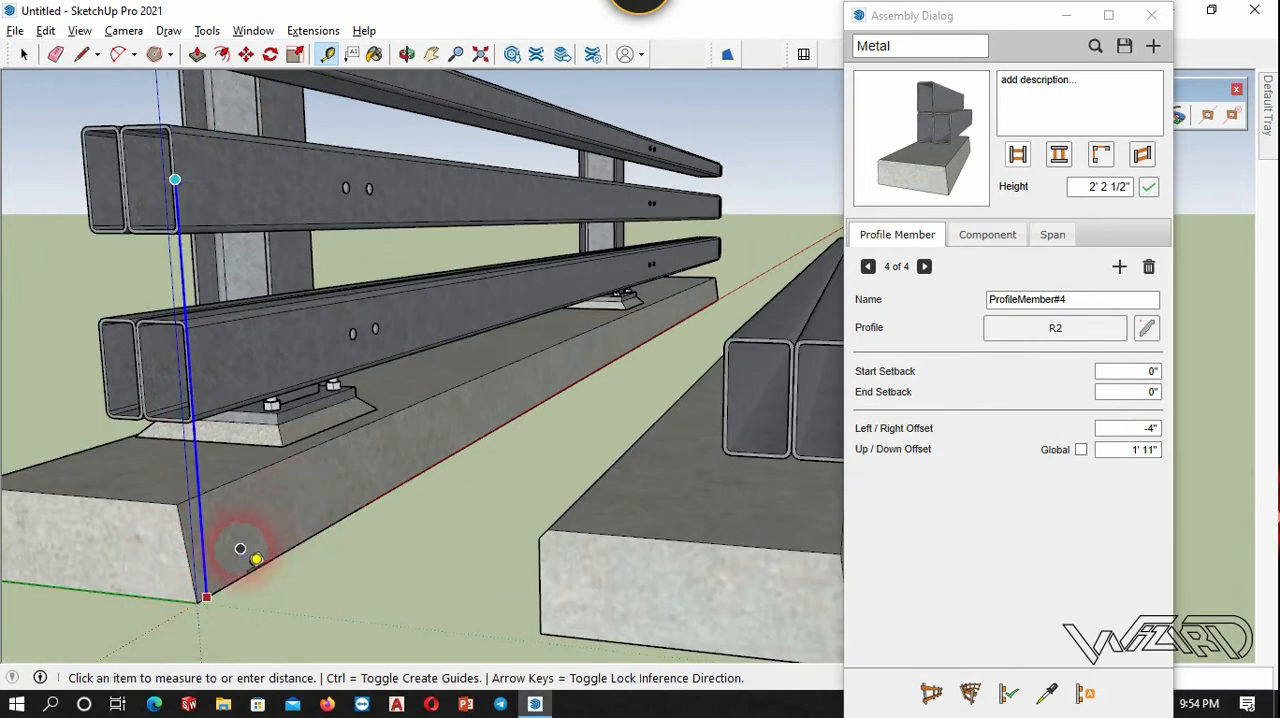
{"action": "key", "text": "space"}
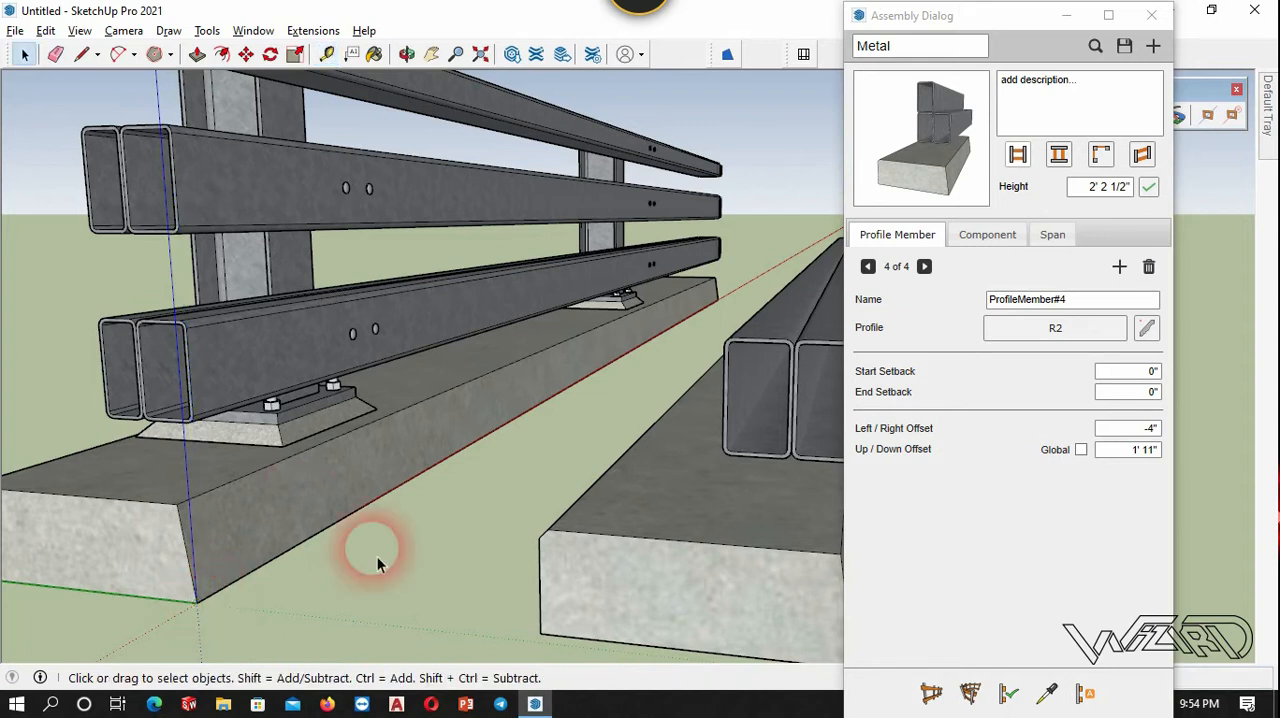
Set the fourth profile member's Up/Down Offset to 2' 4.75", keeping its Left/Right Offset at -4".
{"action": "double_click", "coordinate": [1144, 453]}
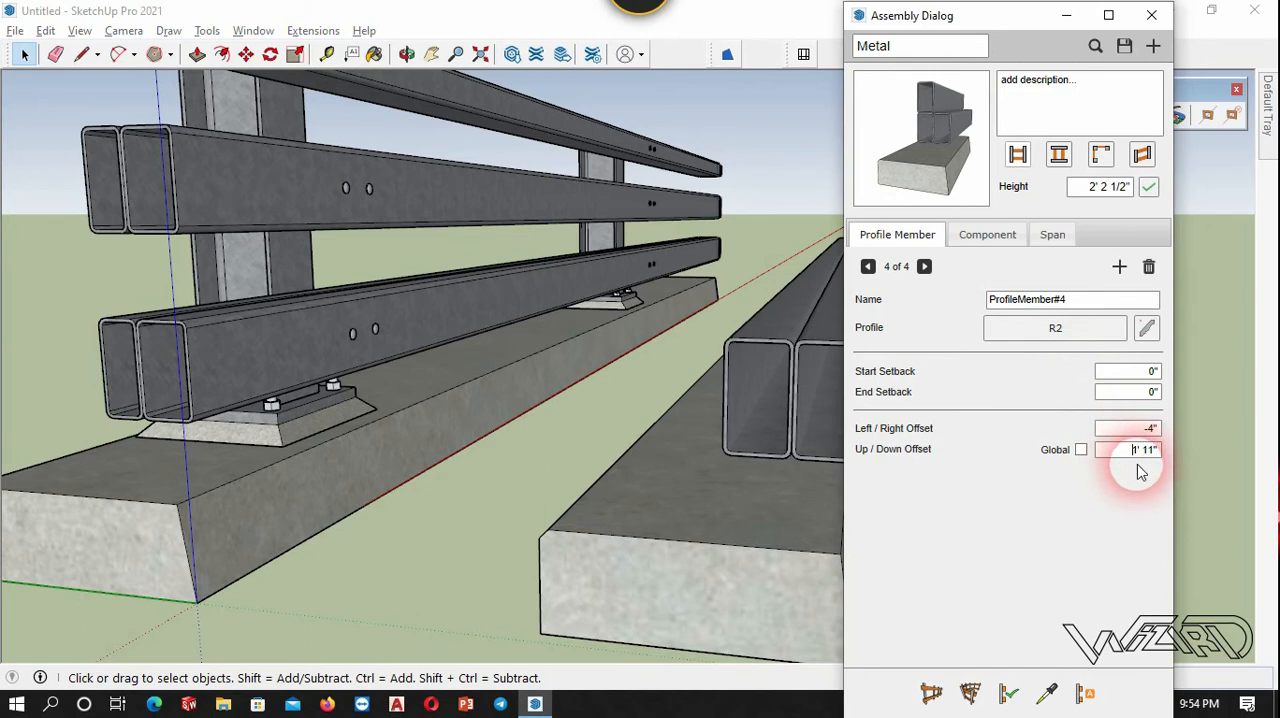
{"action": "left_click", "coordinate": [1149, 452]}
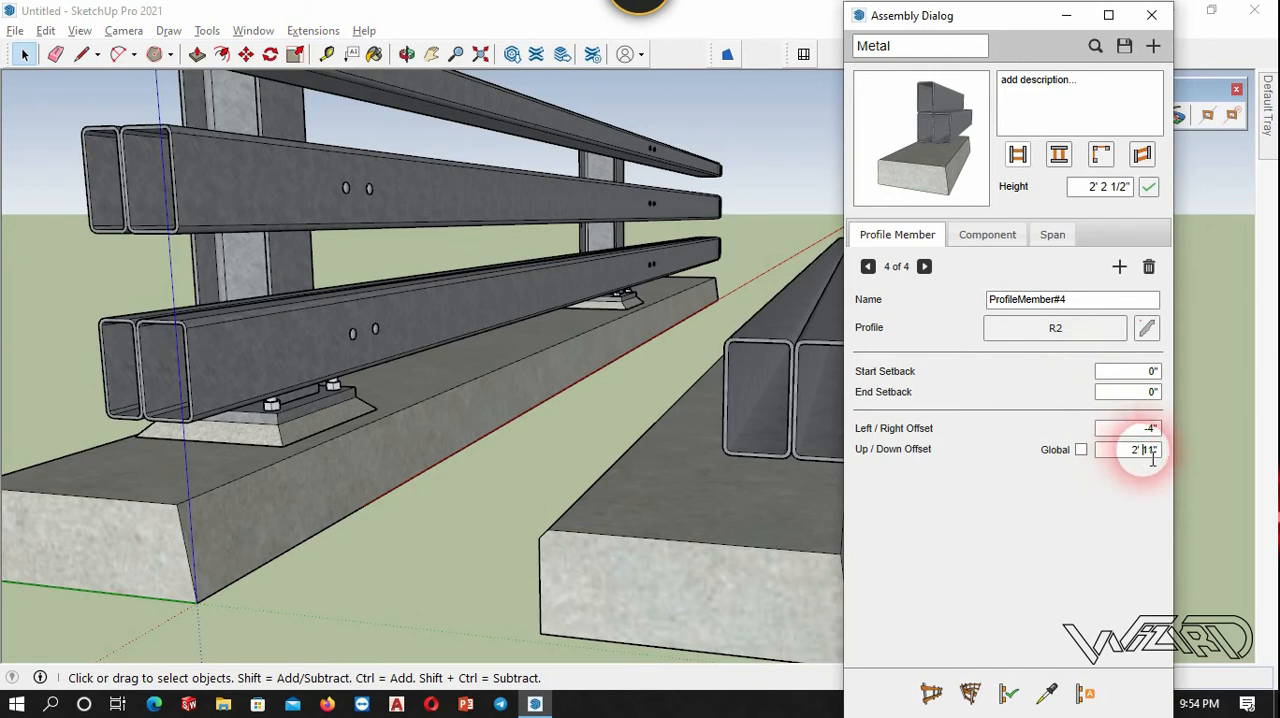
{"action": "key", "text": "Delete"}
{"action": "key", "text": "Delete"}
{"action": "left_click", "coordinate": [1143, 432]}
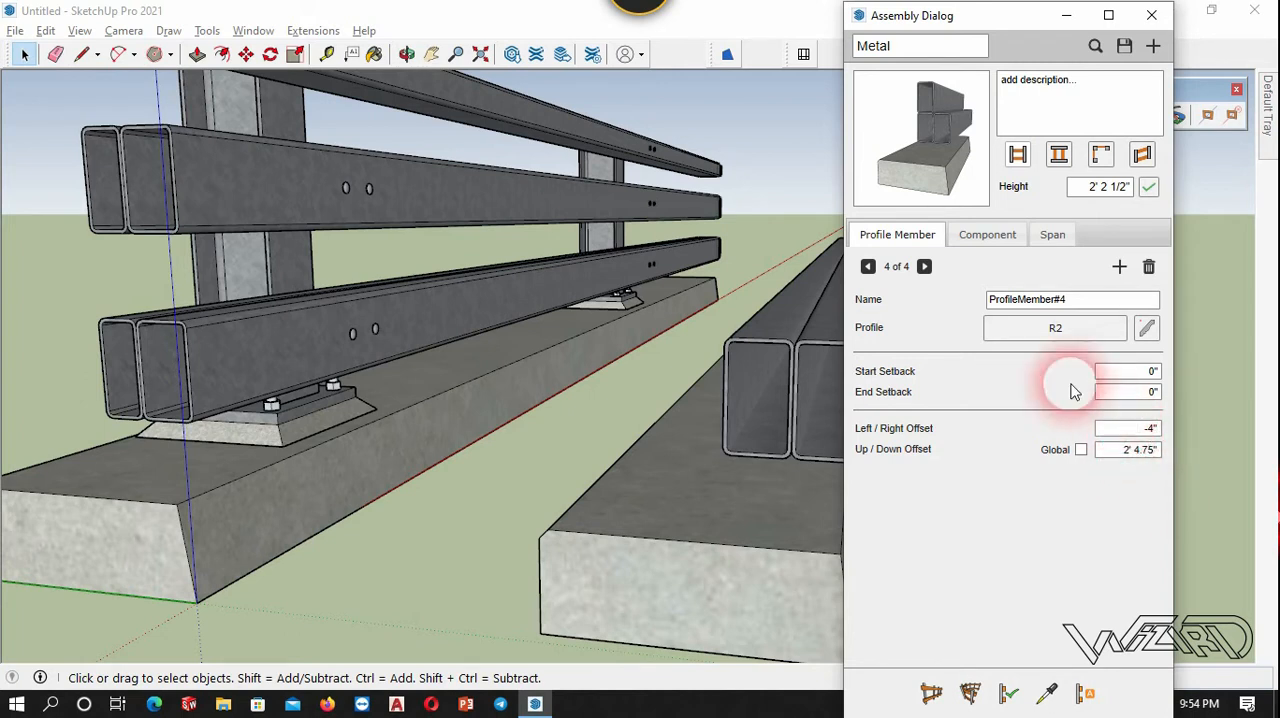
{"action": "scroll", "coordinate": [495, 464], "scroll_direction": "down", "scroll_amount": 3}
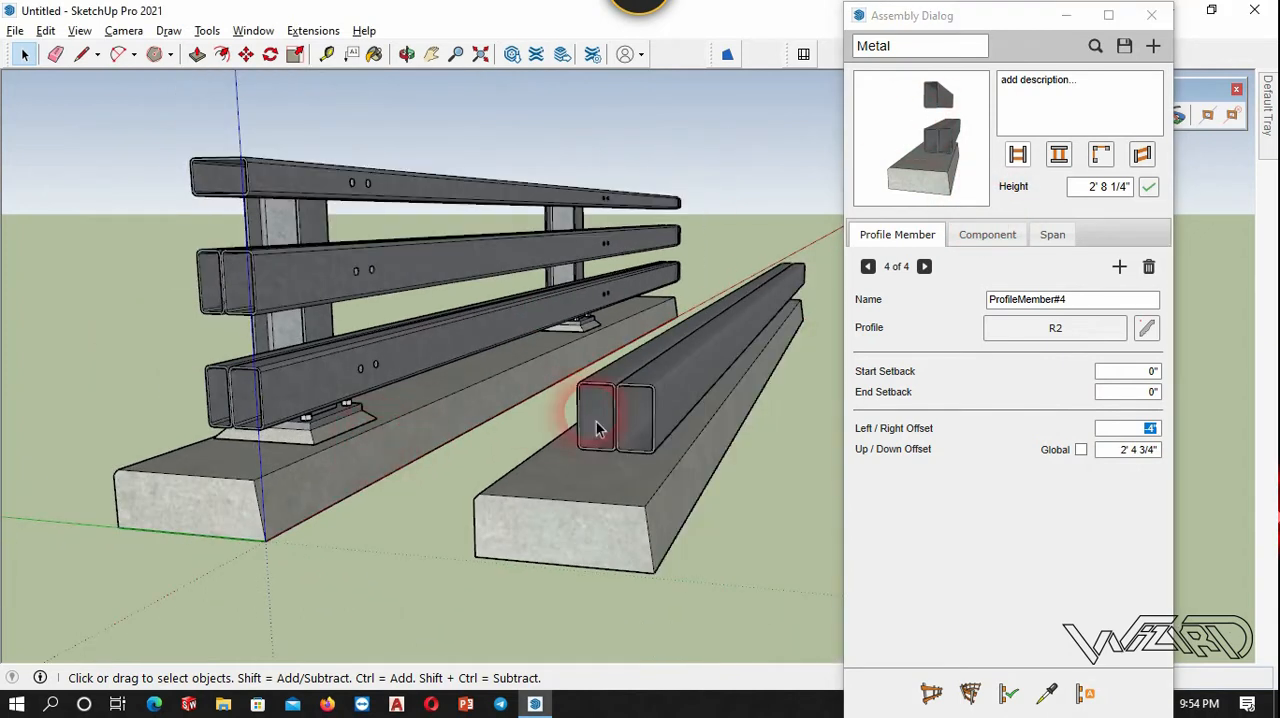
Add a fifth R2 profile member, set its Up/Down Offset to 2' 4 3/4" and update the test run.
{"action": "left_click", "coordinate": [1144, 432]}
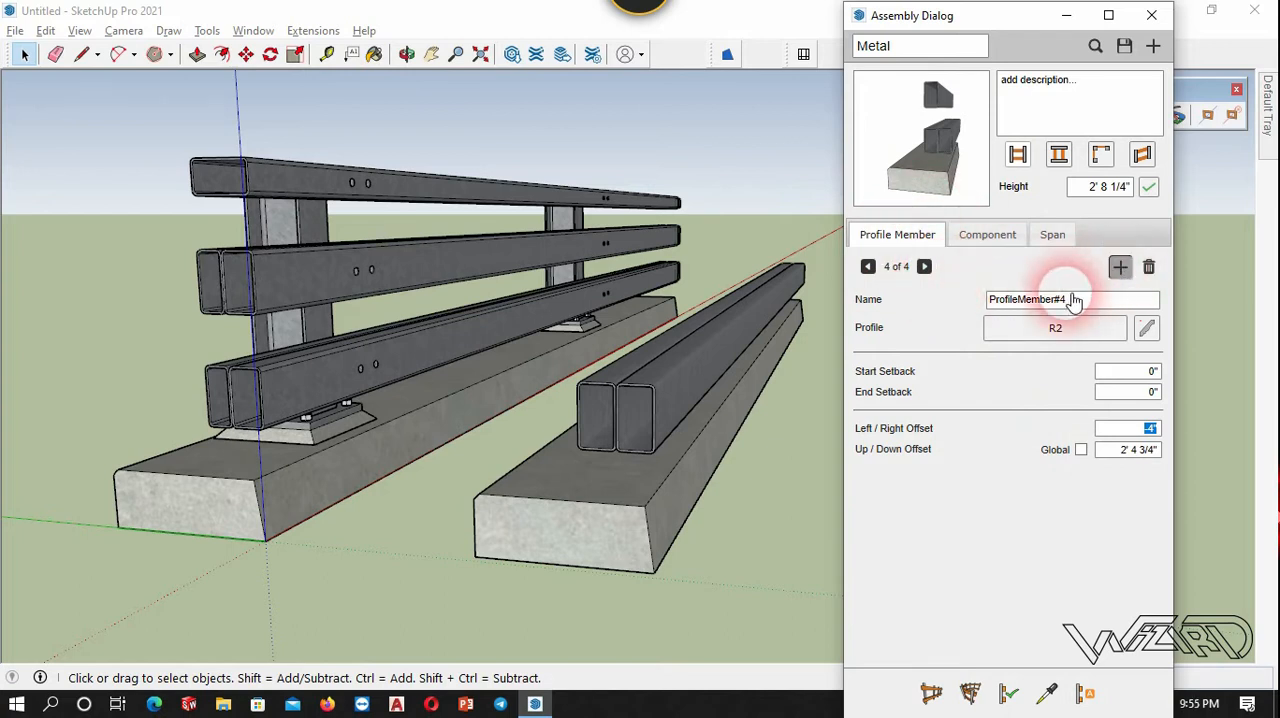
{"action": "left_click", "coordinate": [948, 118]}
{"action": "left_click", "coordinate": [1131, 452]}
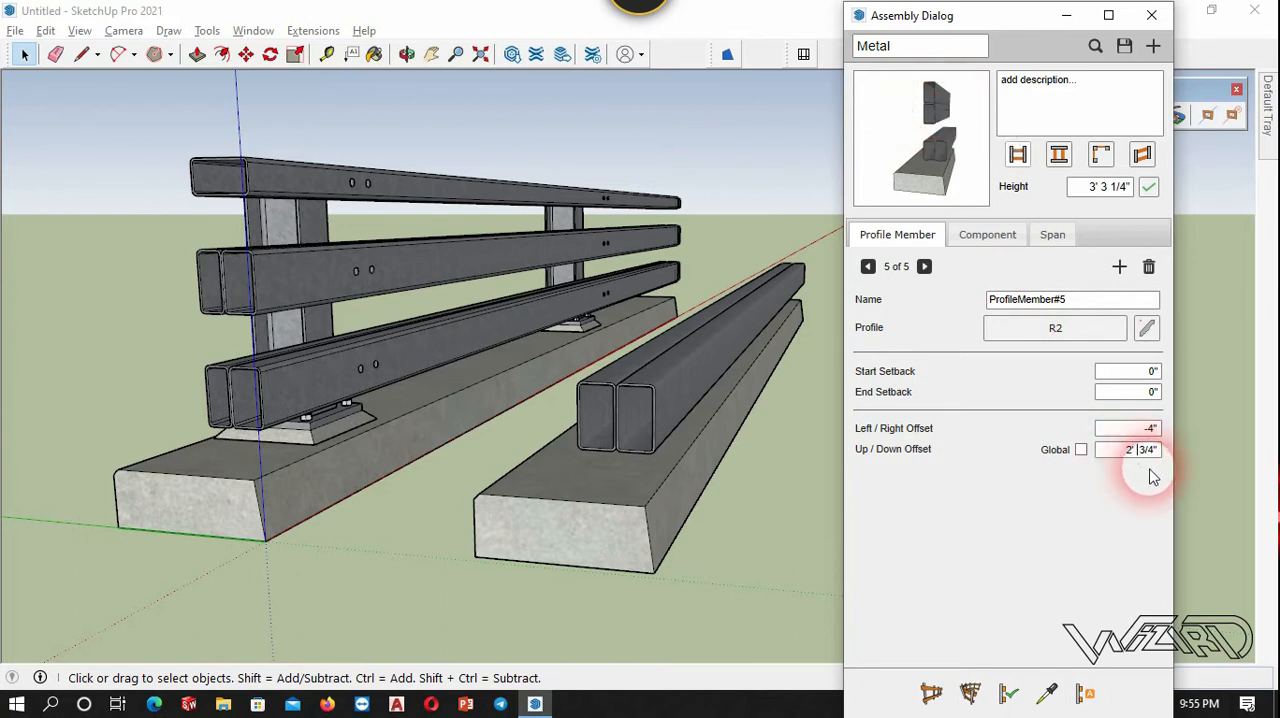
{"action": "left_click", "coordinate": [735, 470]}
{"action": "left_click", "coordinate": [1008, 692]}
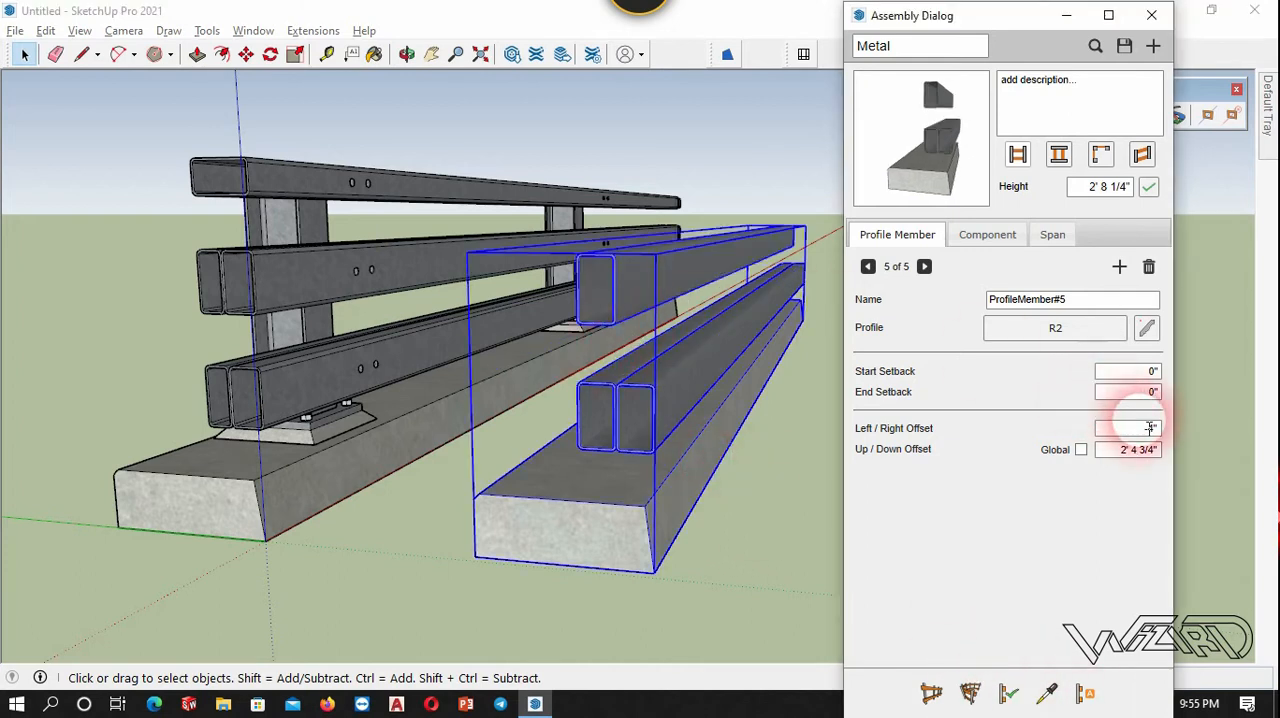
Set the fifth profile member's Left/Right Offset to 0" and update the test run to show both middle tubes.
{"action": "type", "text": "4"}
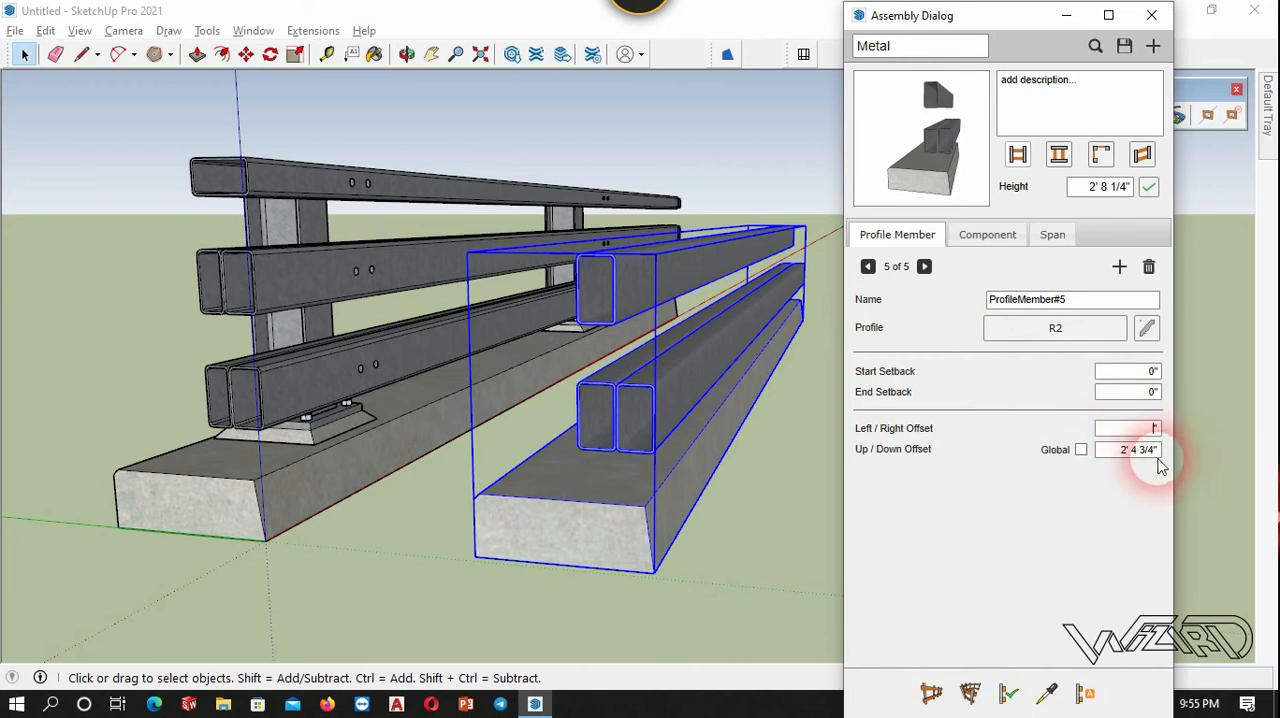
{"action": "left_click", "coordinate": [1010, 692]}
{"action": "left_click", "coordinate": [620, 290]}
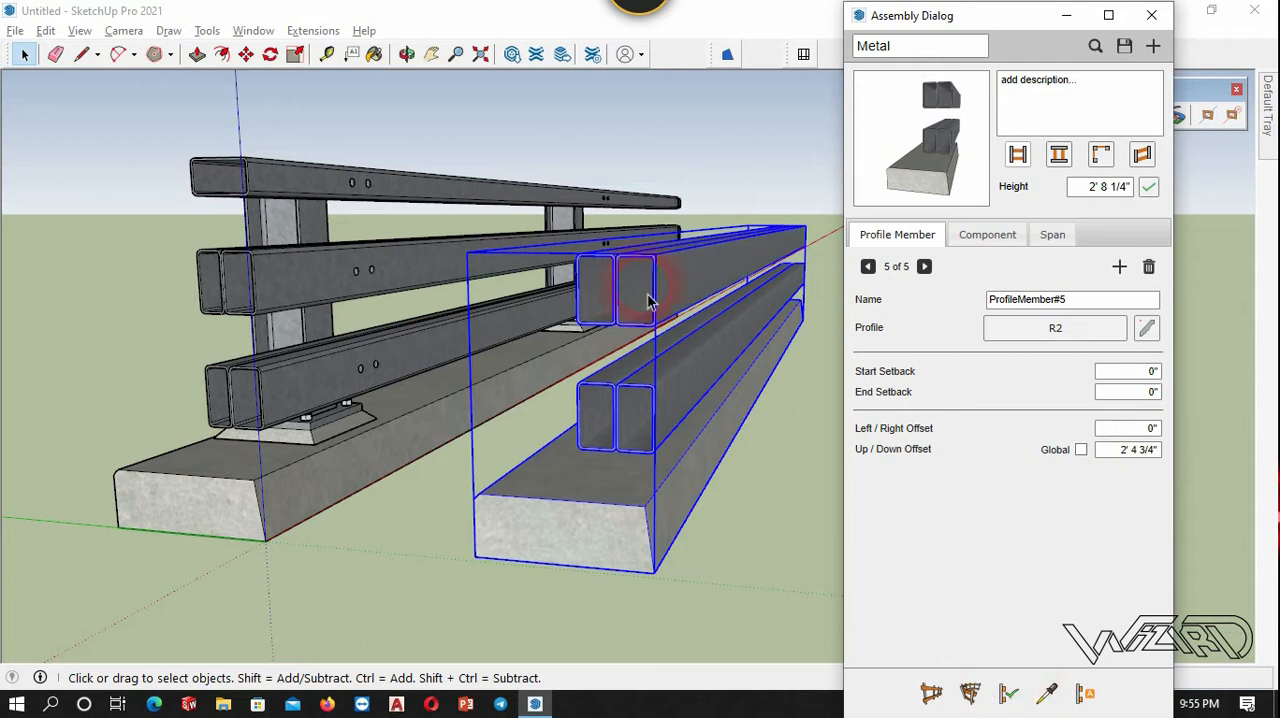
{"action": "left_click", "coordinate": [340, 578]}
Add a sixth profile member to the assembly for the guardrail's top rail.
{"action": "scroll", "coordinate": [364, 553], "scroll_direction": "down", "scroll_amount": 3}
{"action": "middle_click_drag", "start_coordinate": [452, 537], "coordinate": [354, 463]}
{"action": "middle_click_drag", "start_coordinate": [565, 365], "coordinate": [457, 371]}
{"action": "scroll", "coordinate": [266, 306], "scroll_direction": "up", "scroll_amount": 6}
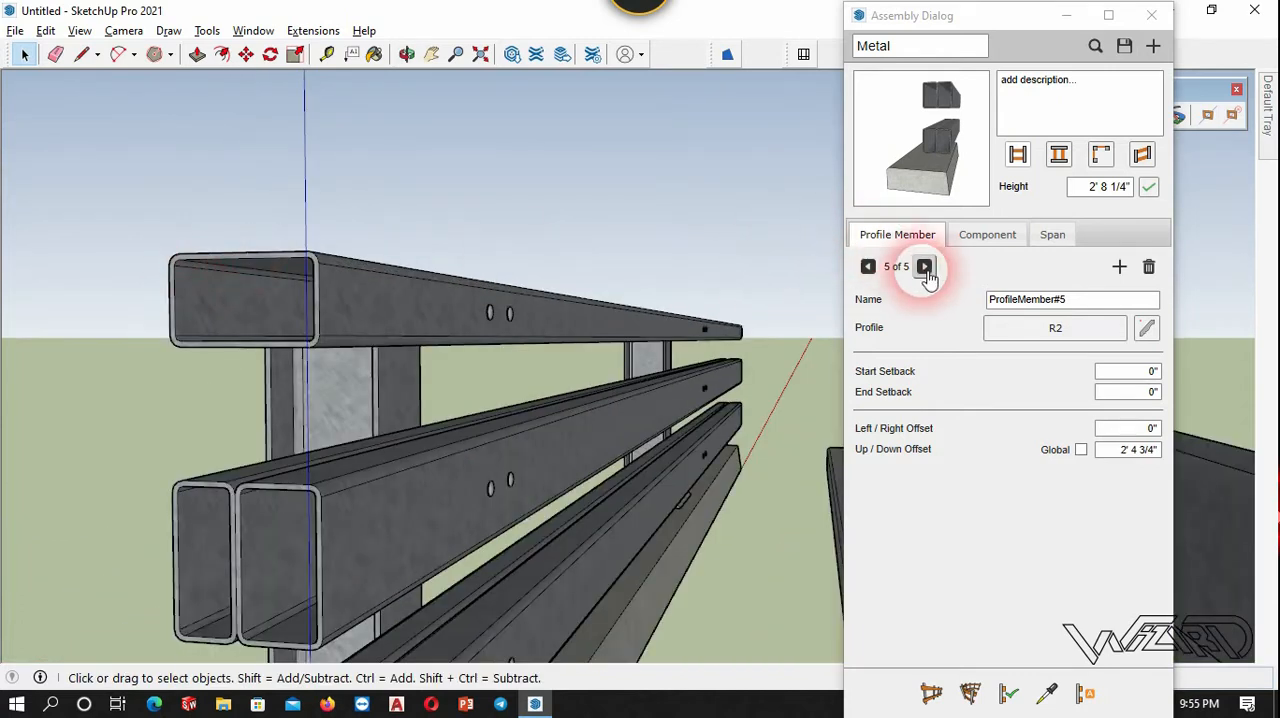
{"action": "left_click", "coordinate": [1119, 266]}
{"action": "scroll", "coordinate": [290, 260], "scroll_direction": "up", "scroll_amount": 3}
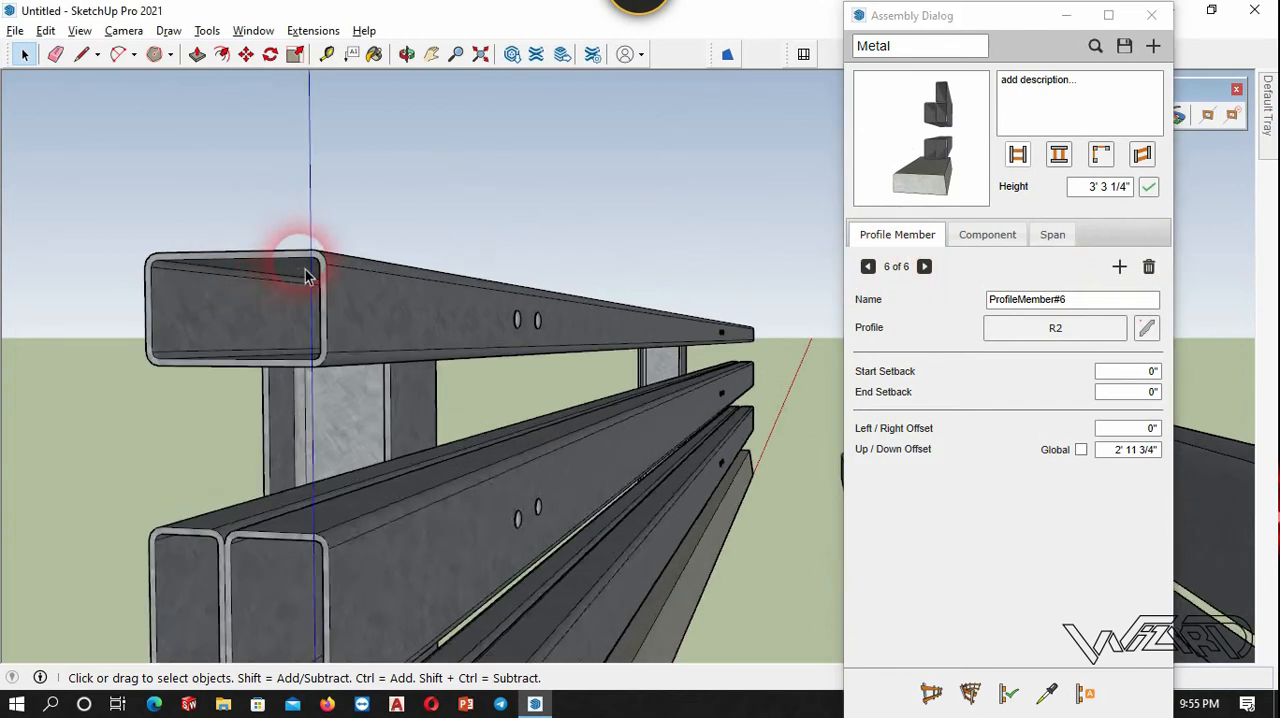
Create a new profile named TR from the top rail's end face for the sixth profile member.
{"action": "left_click", "coordinate": [1147, 330]}
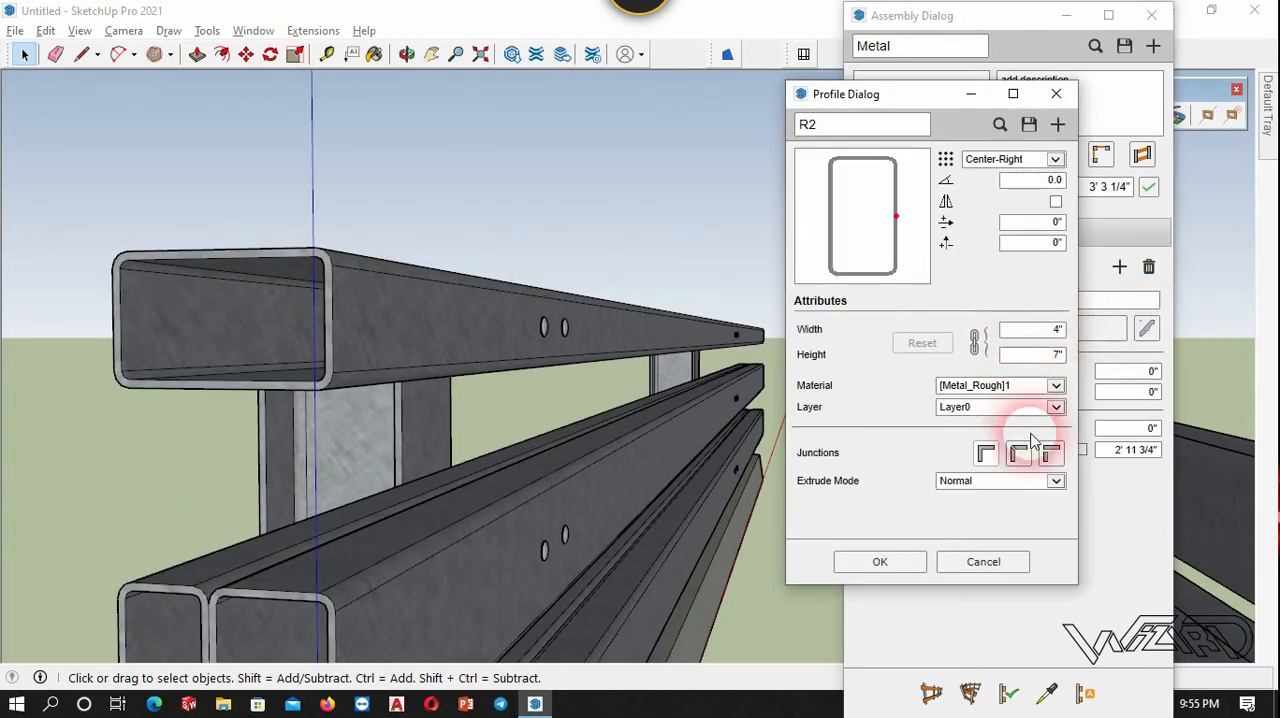
{"action": "left_click", "coordinate": [312, 268]}
{"action": "scroll", "coordinate": [308, 266], "scroll_direction": "up", "scroll_amount": 2}
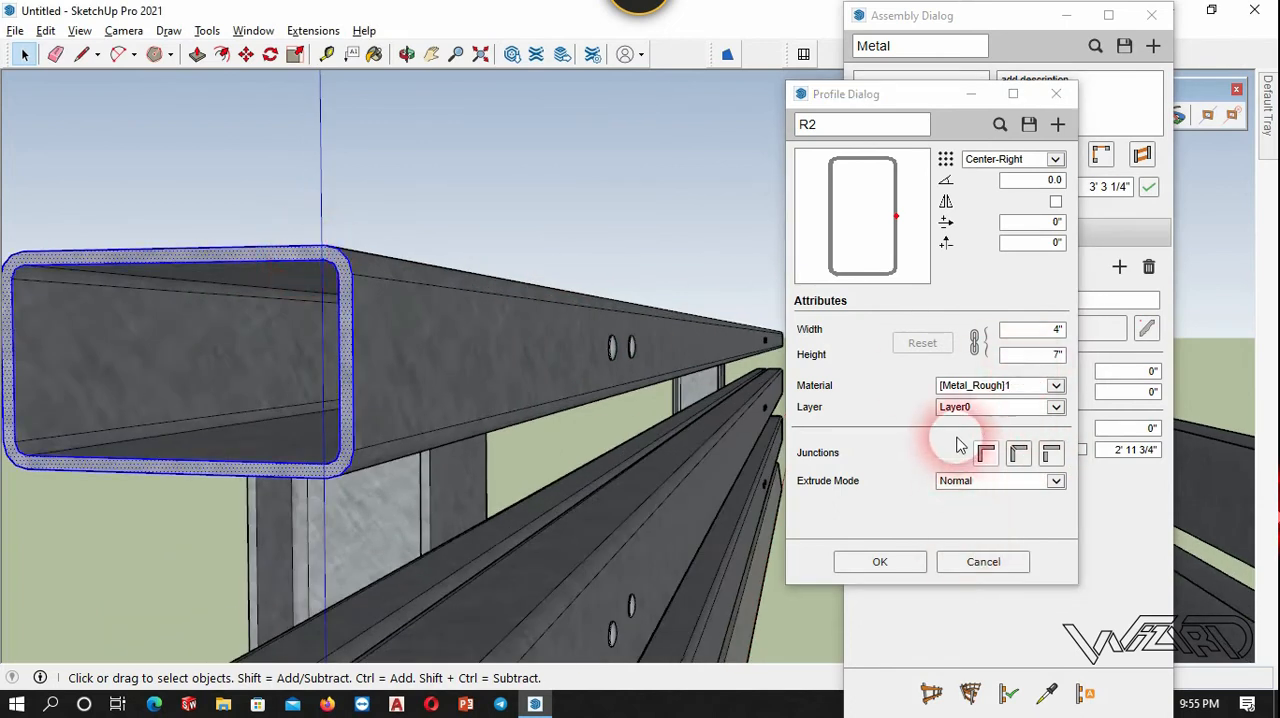
{"action": "left_click", "coordinate": [1058, 124]}
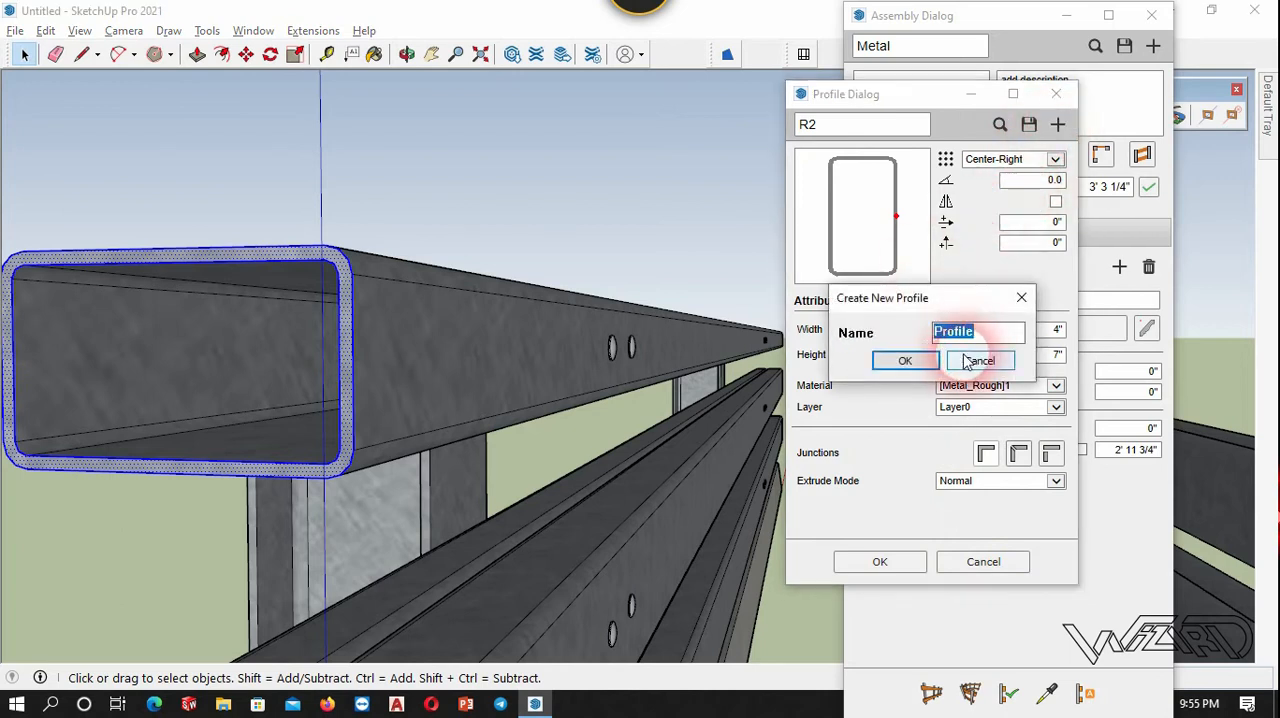
{"action": "type", "text": "T"}
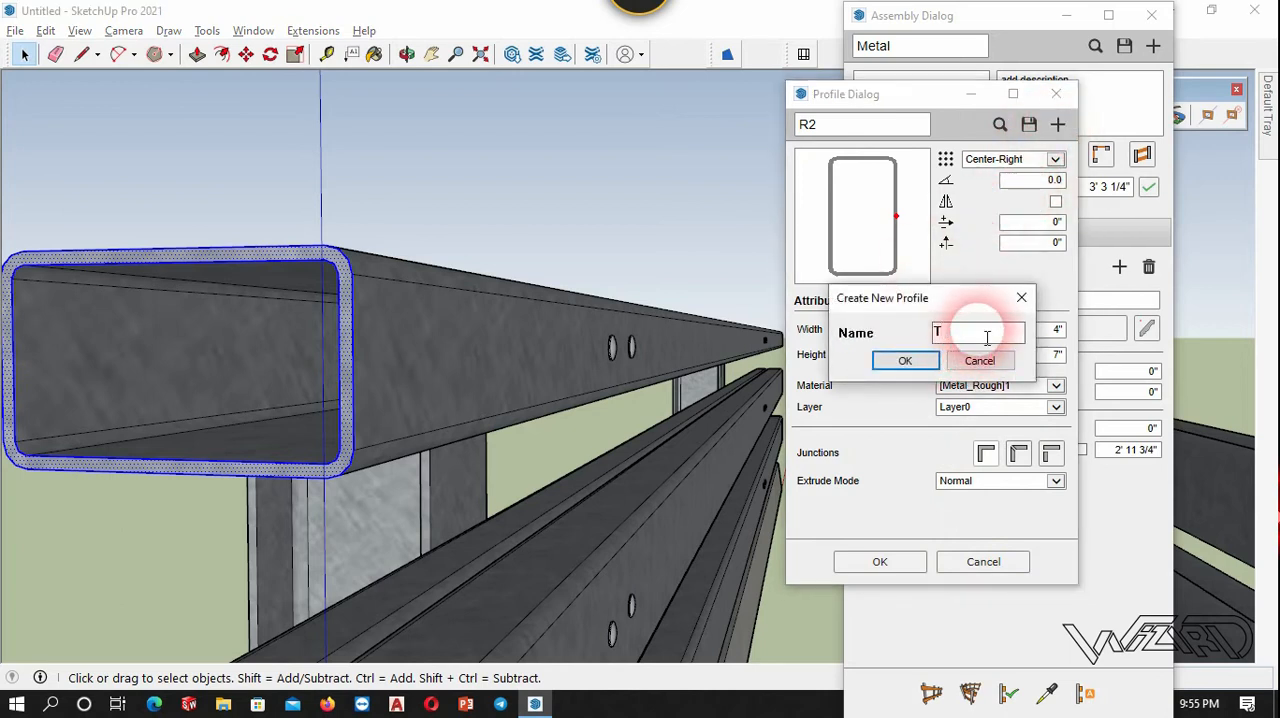
{"action": "type", "text": "R"}
{"action": "left_click", "coordinate": [903, 360]}
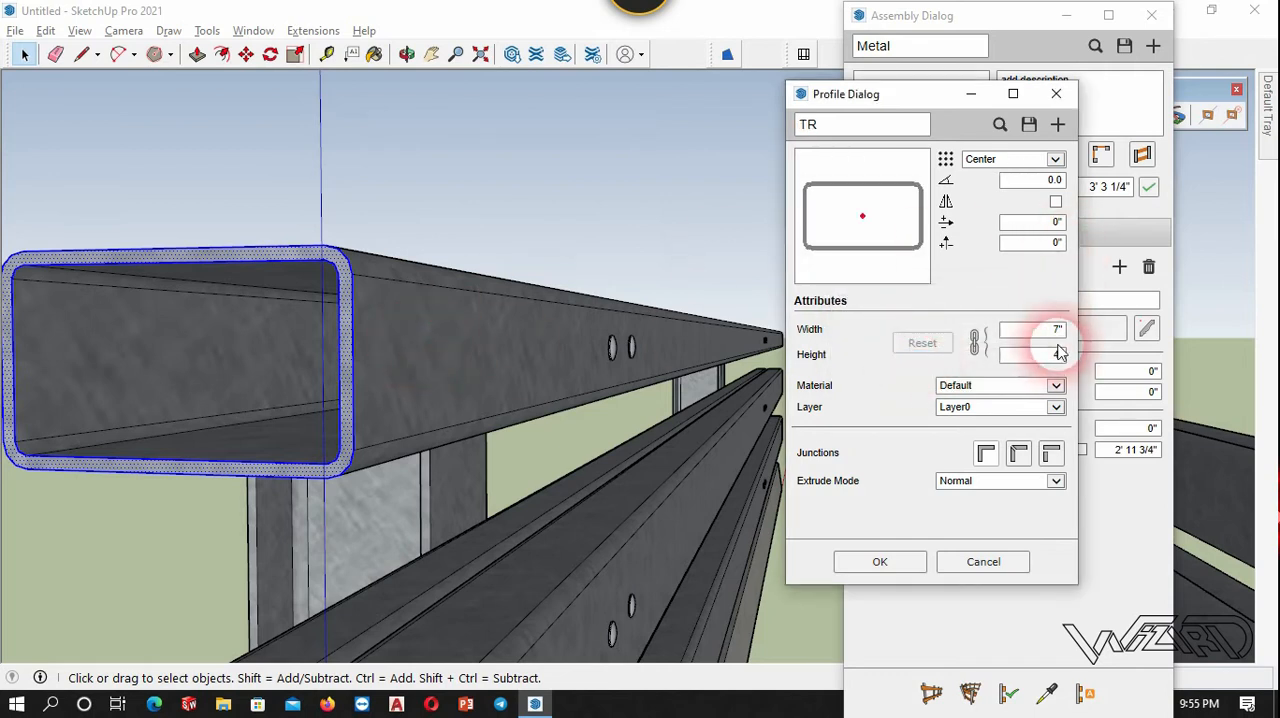
Set the TR profile's placement point to Center-Right and apply it to the sixth profile member.
{"action": "left_click", "coordinate": [1056, 160]}
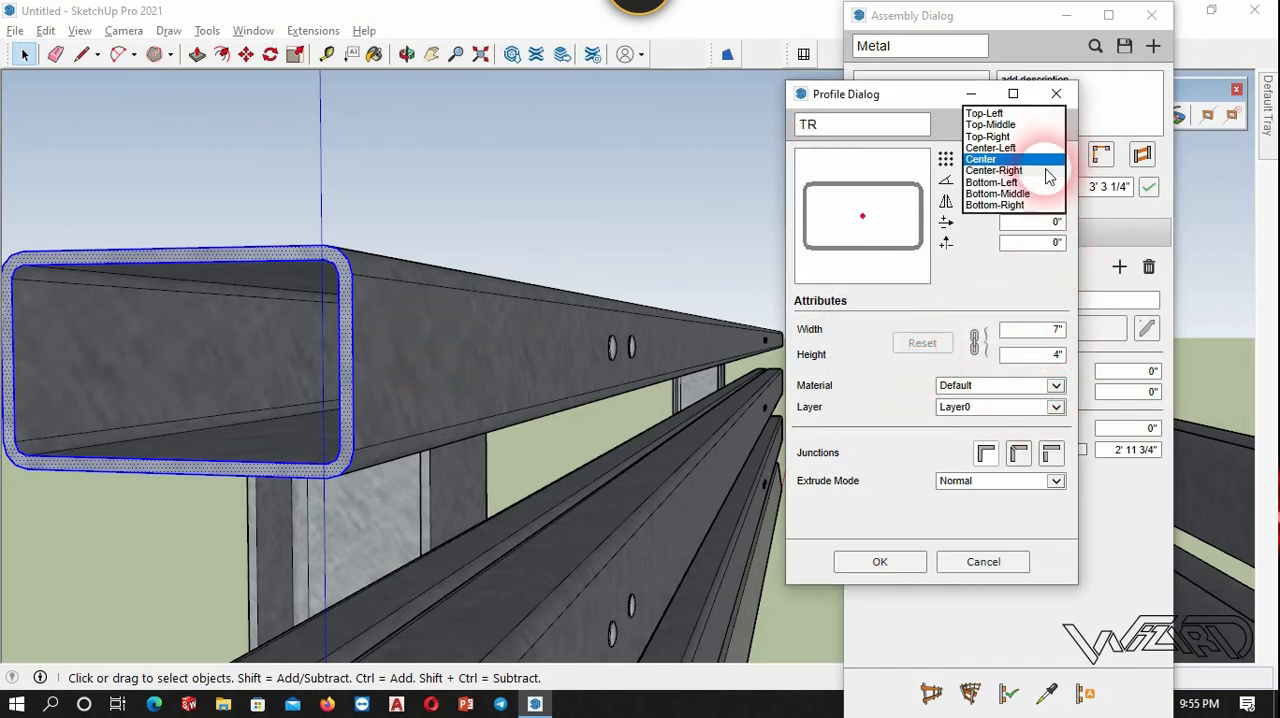
{"action": "left_click", "coordinate": [1010, 170]}
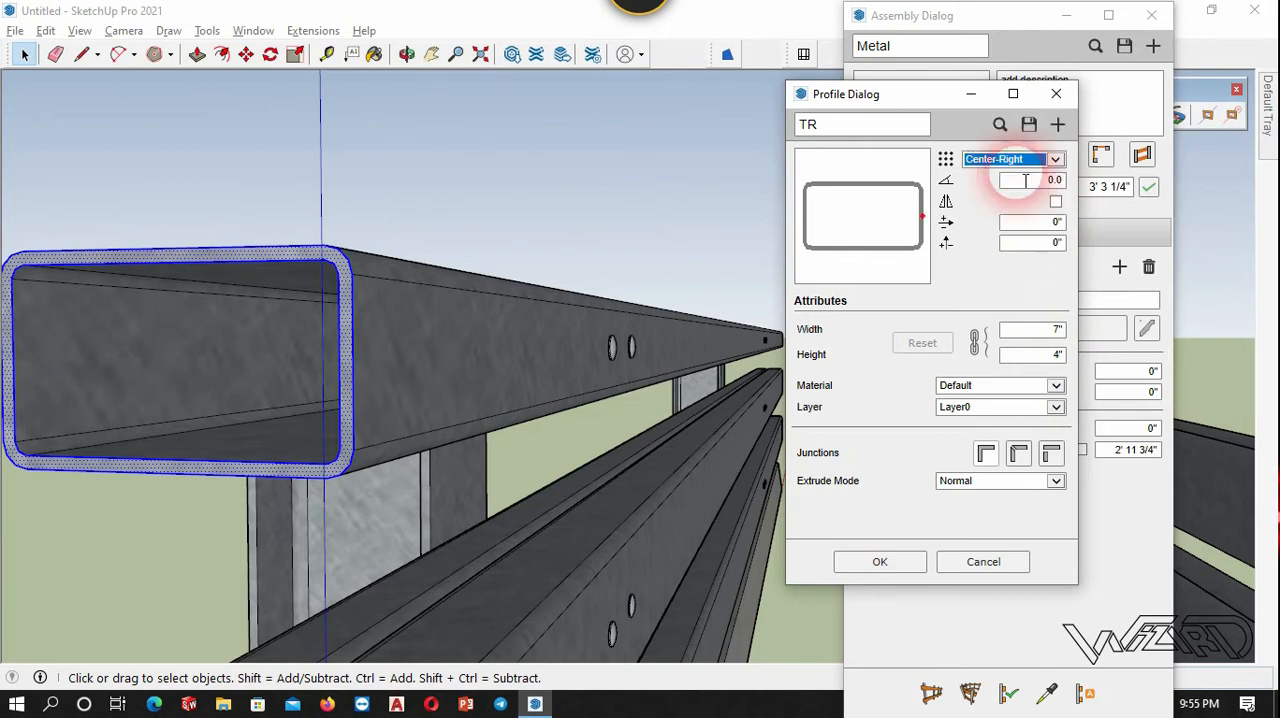
{"action": "left_click", "coordinate": [905, 563]}
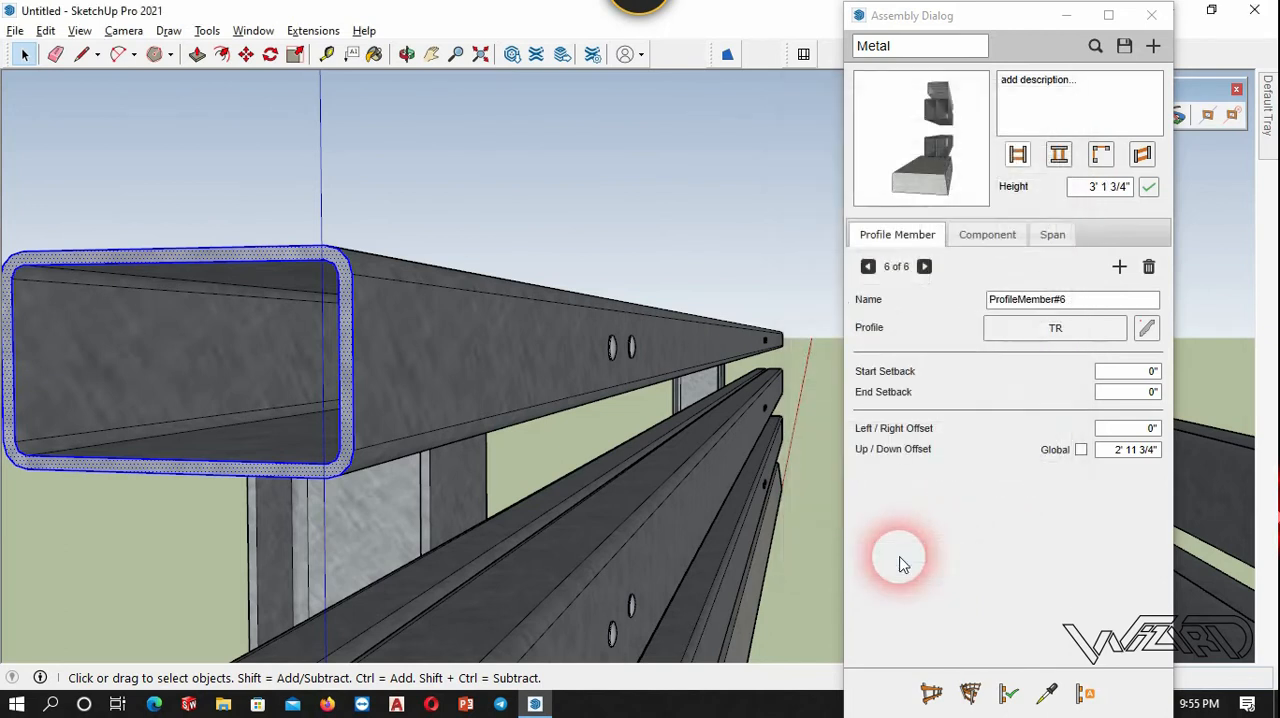
Measure the top rail's side midpoint height above the base's bottom corner and set the sixth member's Up/Down Offset to 3' 4".
{"action": "scroll", "coordinate": [514, 223], "scroll_direction": "down", "scroll_amount": 8}
{"action": "scroll", "coordinate": [536, 313], "scroll_direction": "up", "scroll_amount": 3}
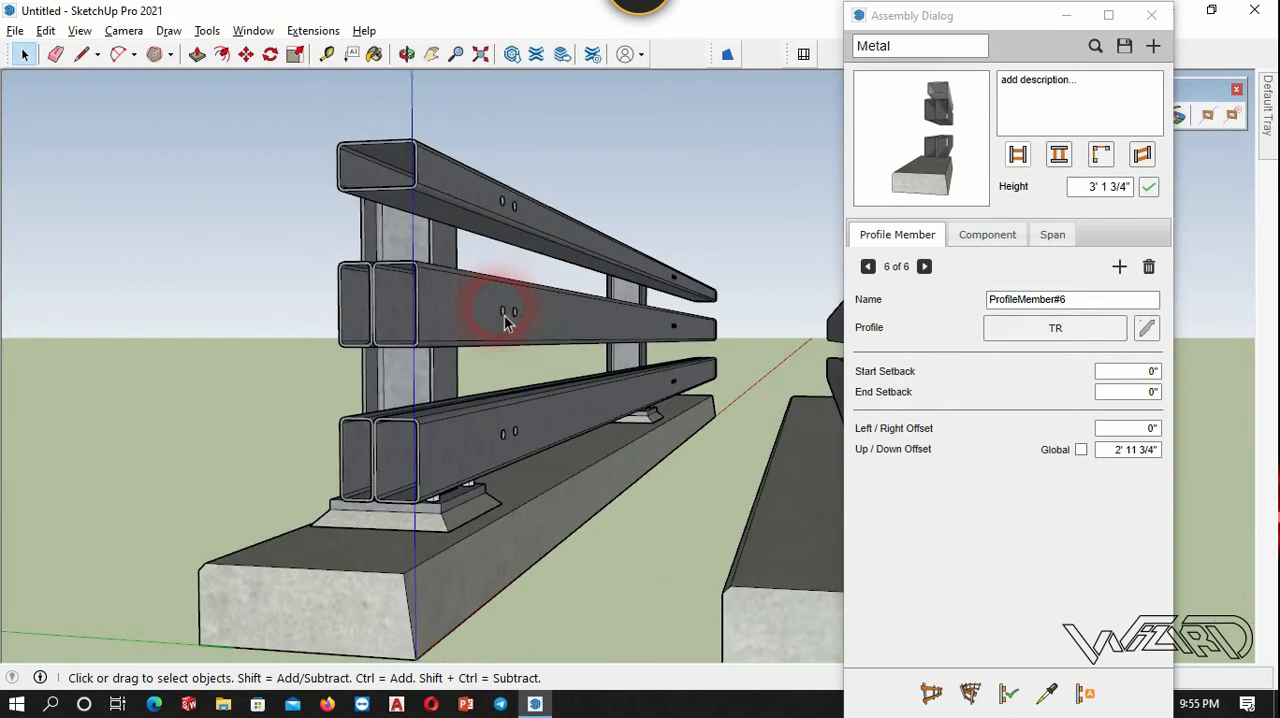
{"action": "key", "text": "t"}
{"action": "scroll", "coordinate": [420, 165], "scroll_direction": "up", "scroll_amount": 2}
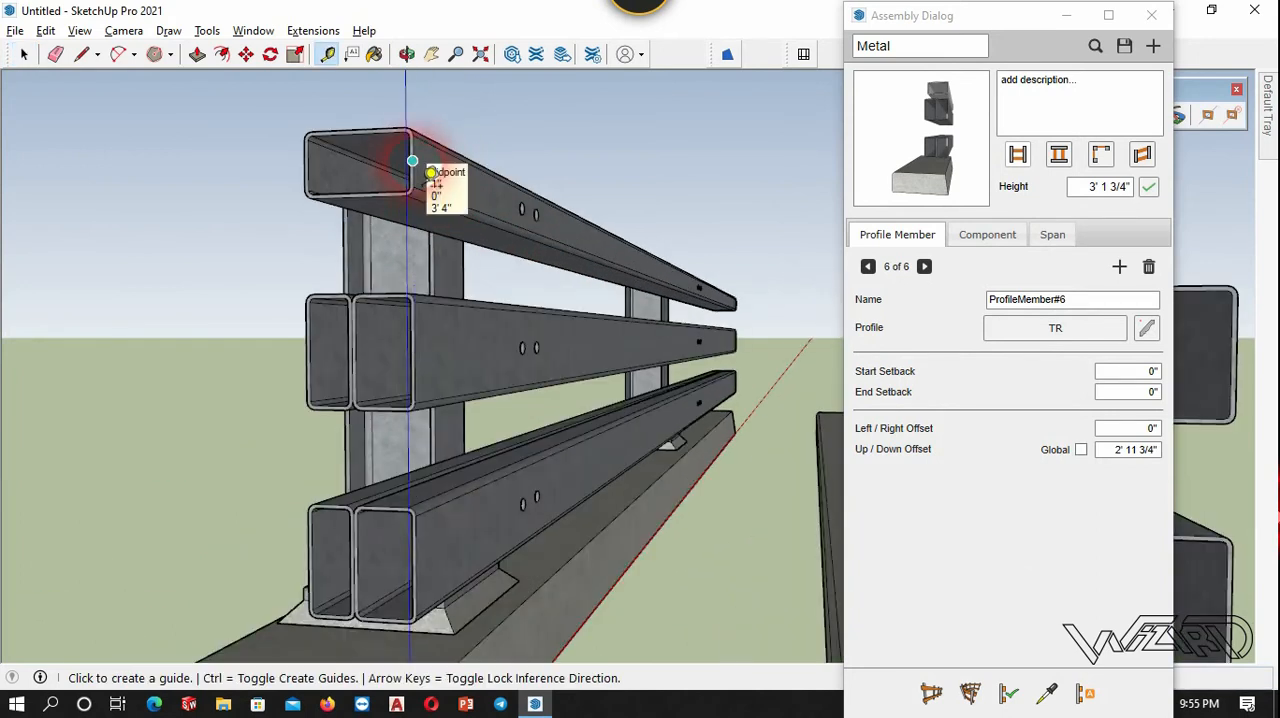
{"action": "left_click", "coordinate": [412, 160]}
{"action": "scroll", "coordinate": [412, 165], "scroll_direction": "down", "scroll_amount": 4}
{"action": "scroll", "coordinate": [420, 563], "scroll_direction": "up", "scroll_amount": 6}
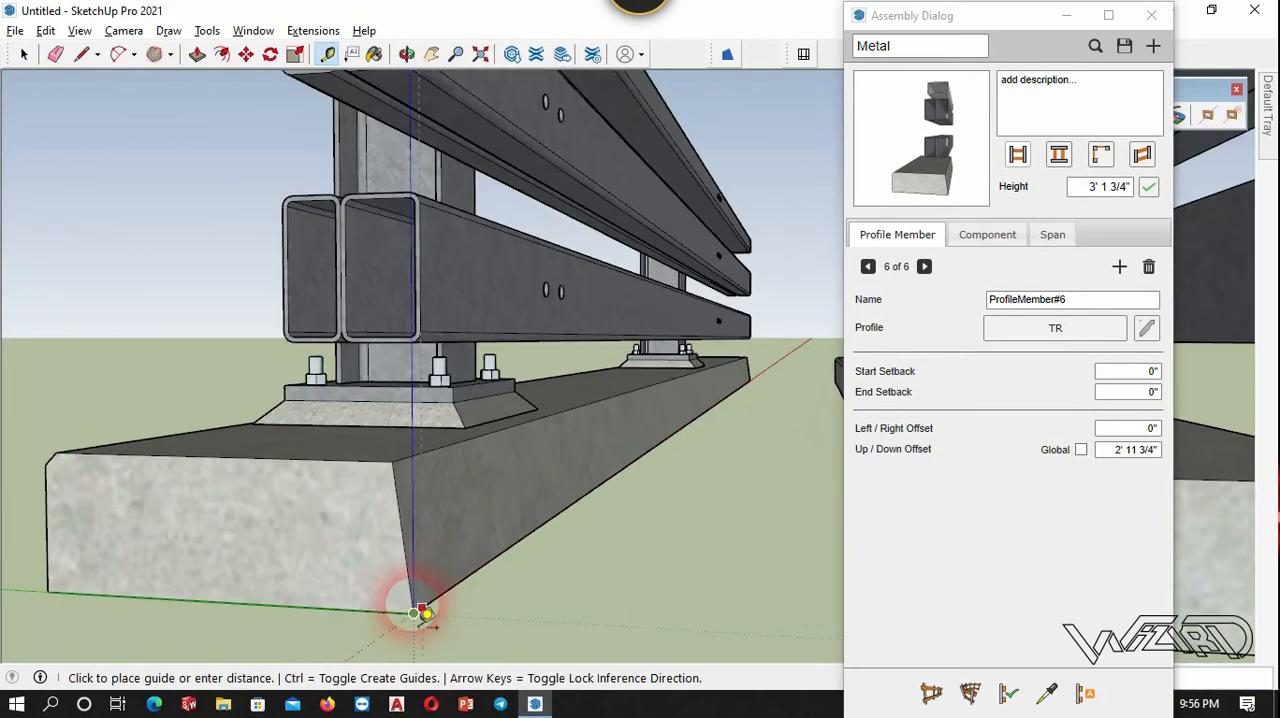
{"action": "left_click", "coordinate": [427, 620]}
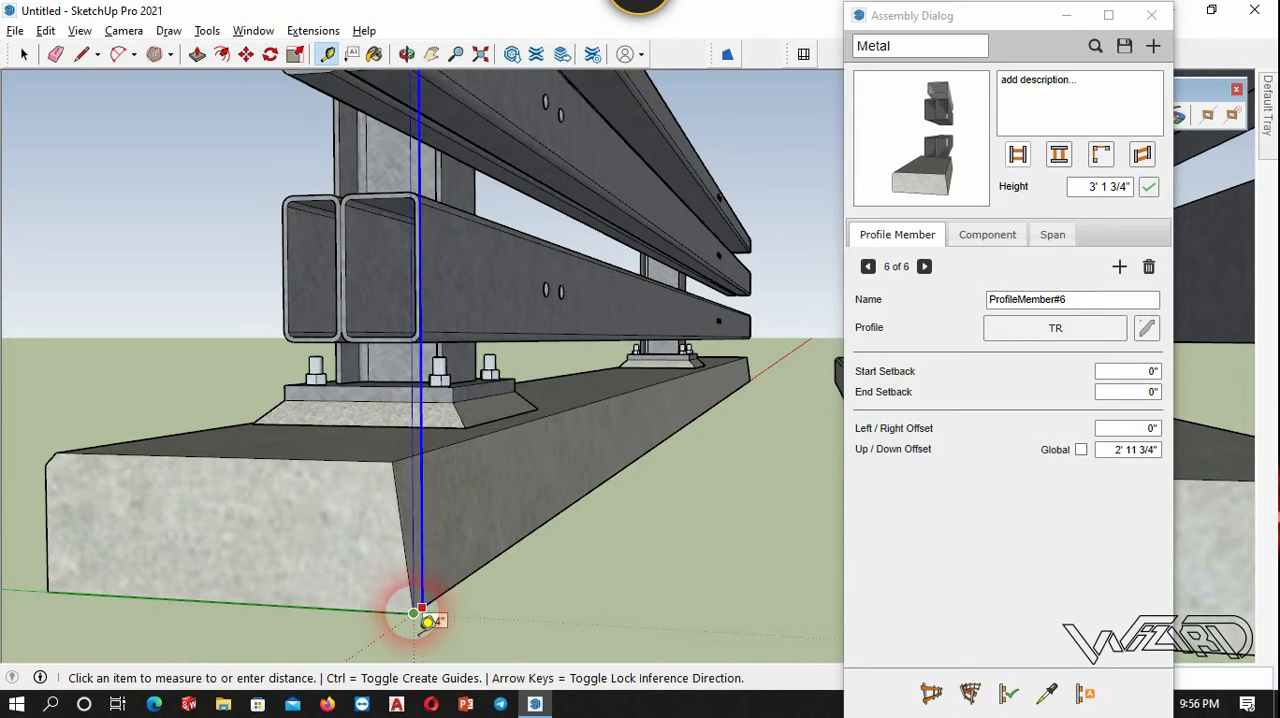
{"action": "key", "text": "space"}
{"action": "scroll", "coordinate": [414, 614], "scroll_direction": "down", "scroll_amount": 8}
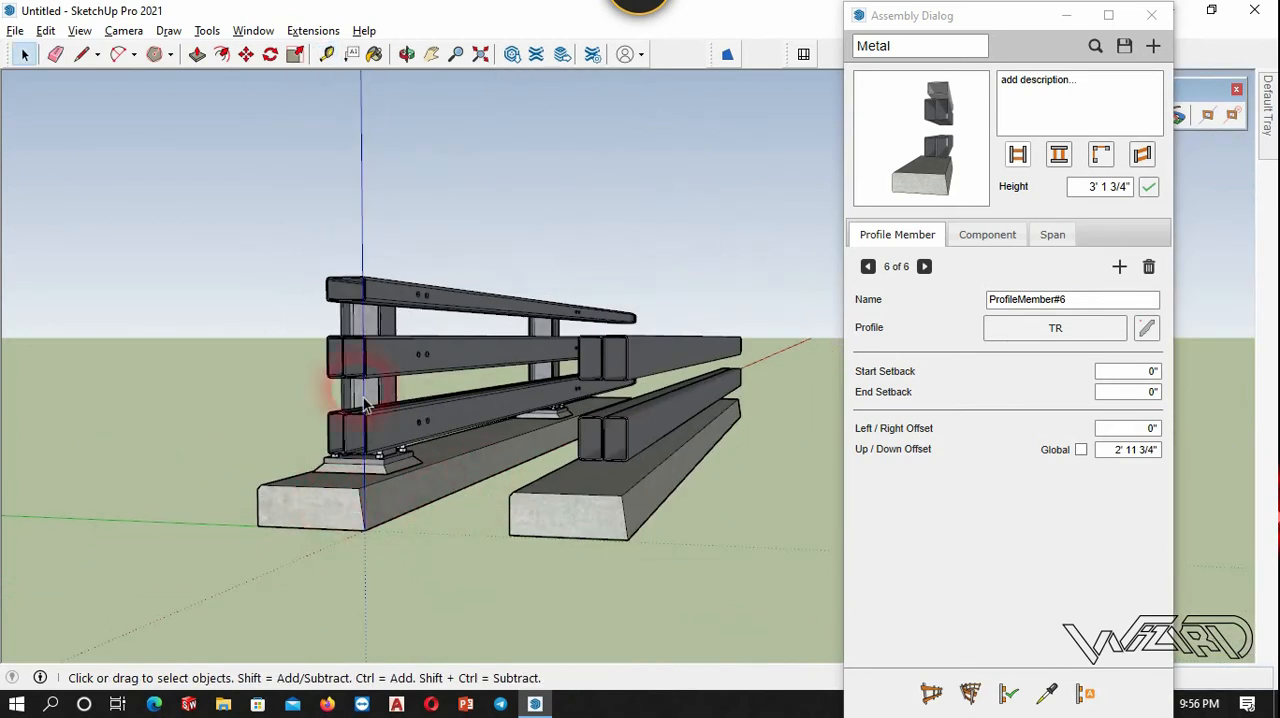
{"action": "left_click", "coordinate": [1137, 452]}
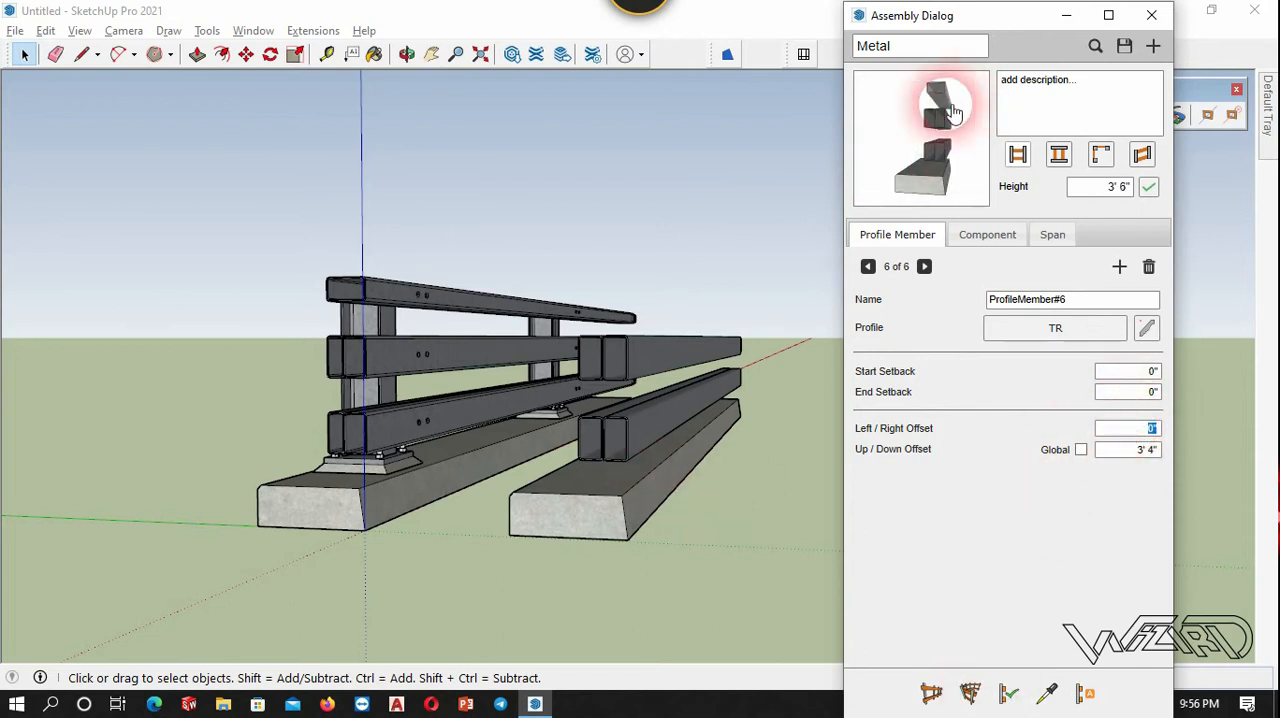
Assign the rough metal material to the TR profile and update the test run to include the top rail.
{"action": "left_click", "coordinate": [1146, 328]}
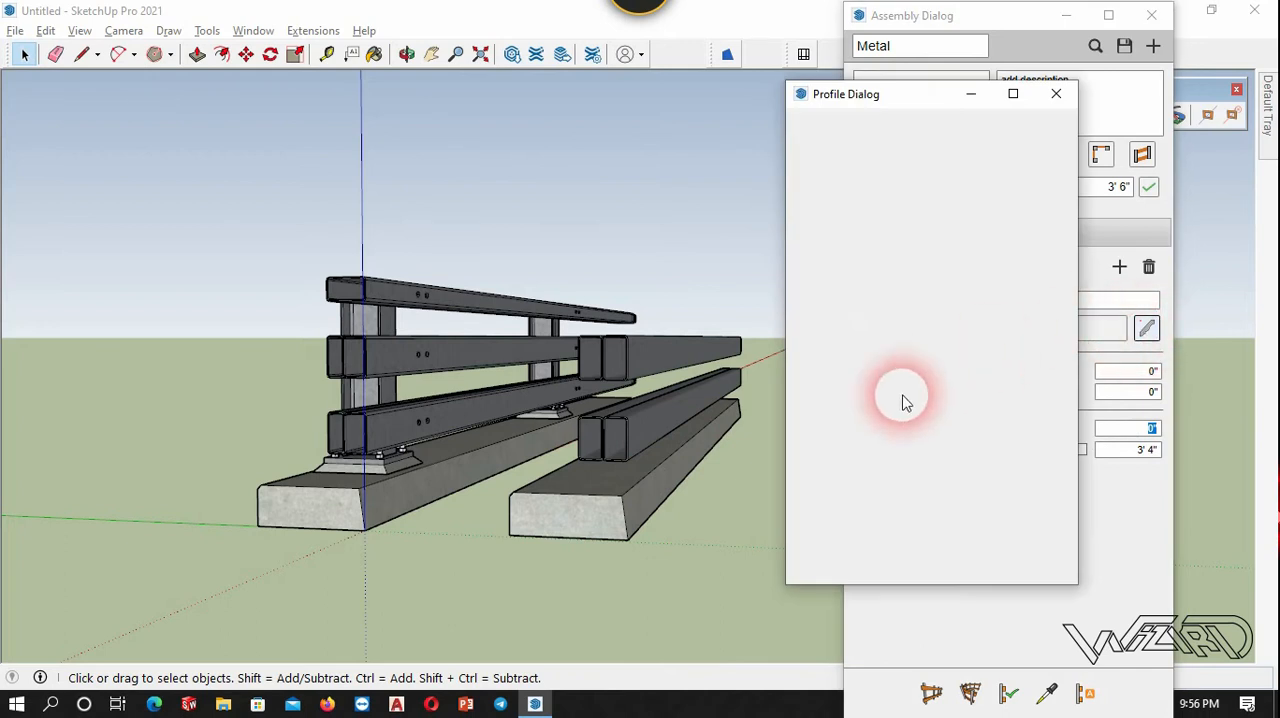
{"action": "left_click", "coordinate": [1050, 386]}
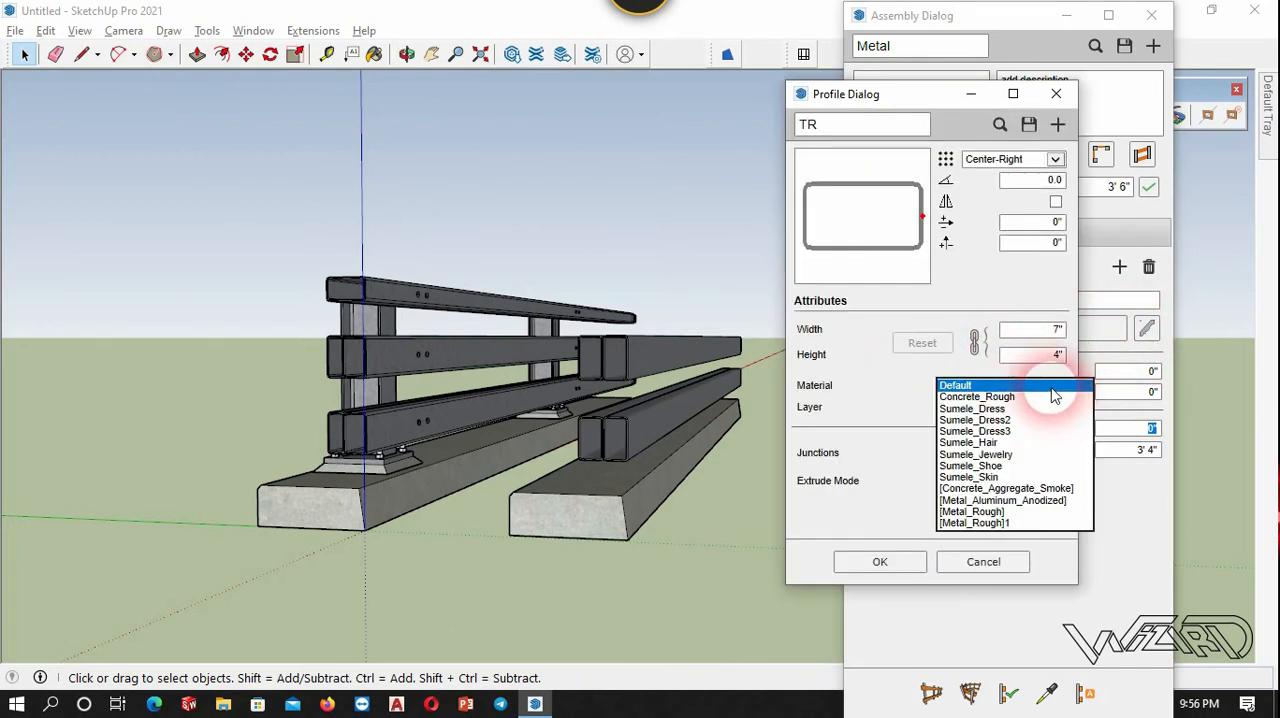
{"action": "left_click", "coordinate": [988, 511]}
{"action": "left_click", "coordinate": [908, 562]}
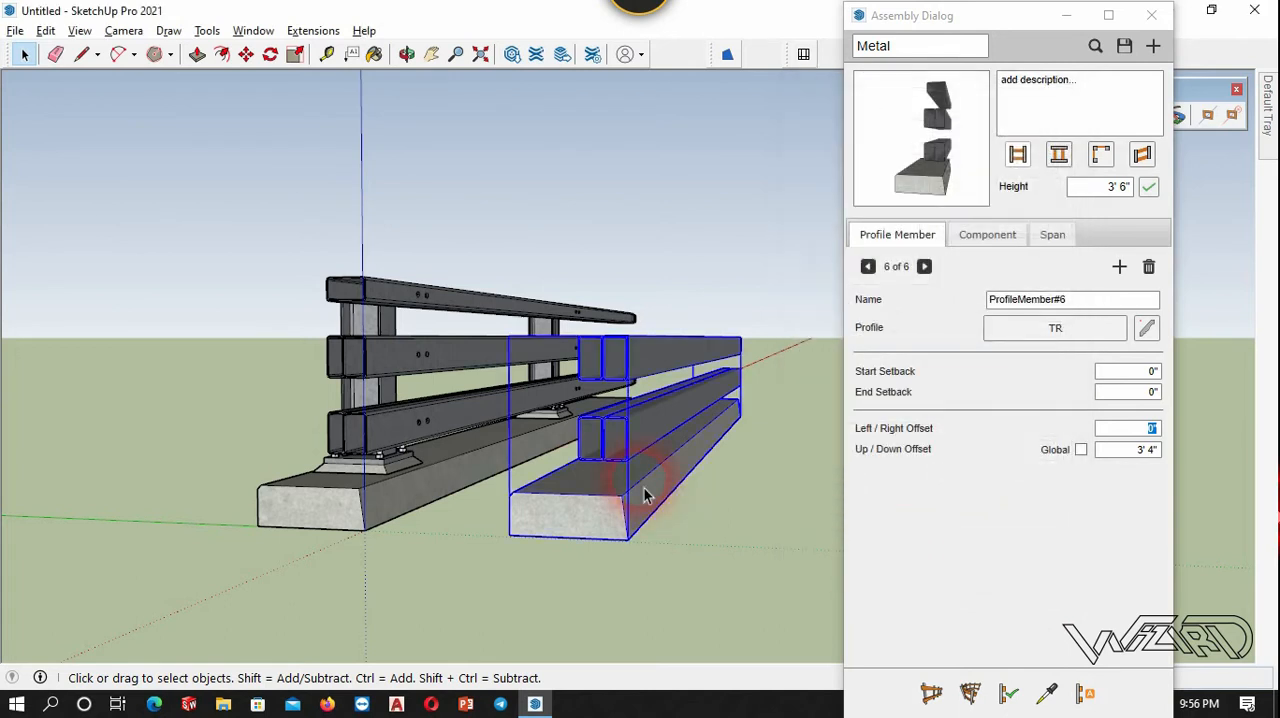
{"action": "left_click", "coordinate": [507, 494]}
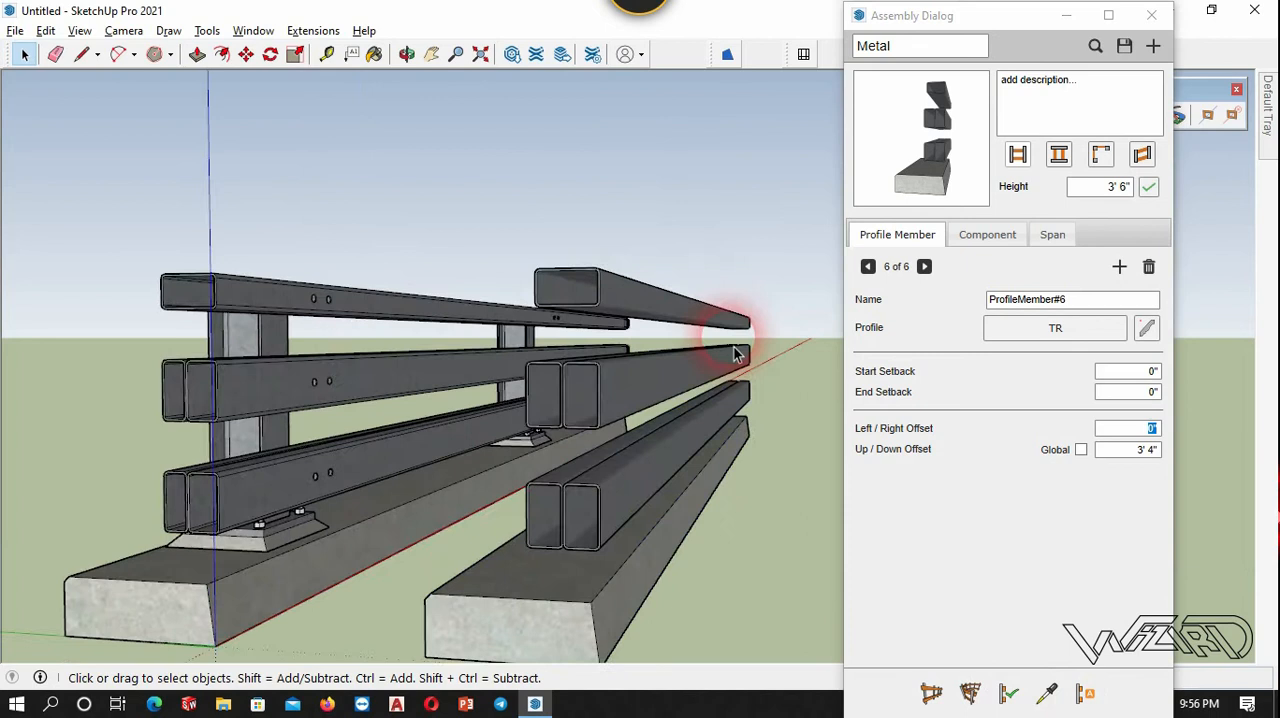
{"action": "scroll", "coordinate": [737, 349], "scroll_direction": "up", "scroll_amount": 5}
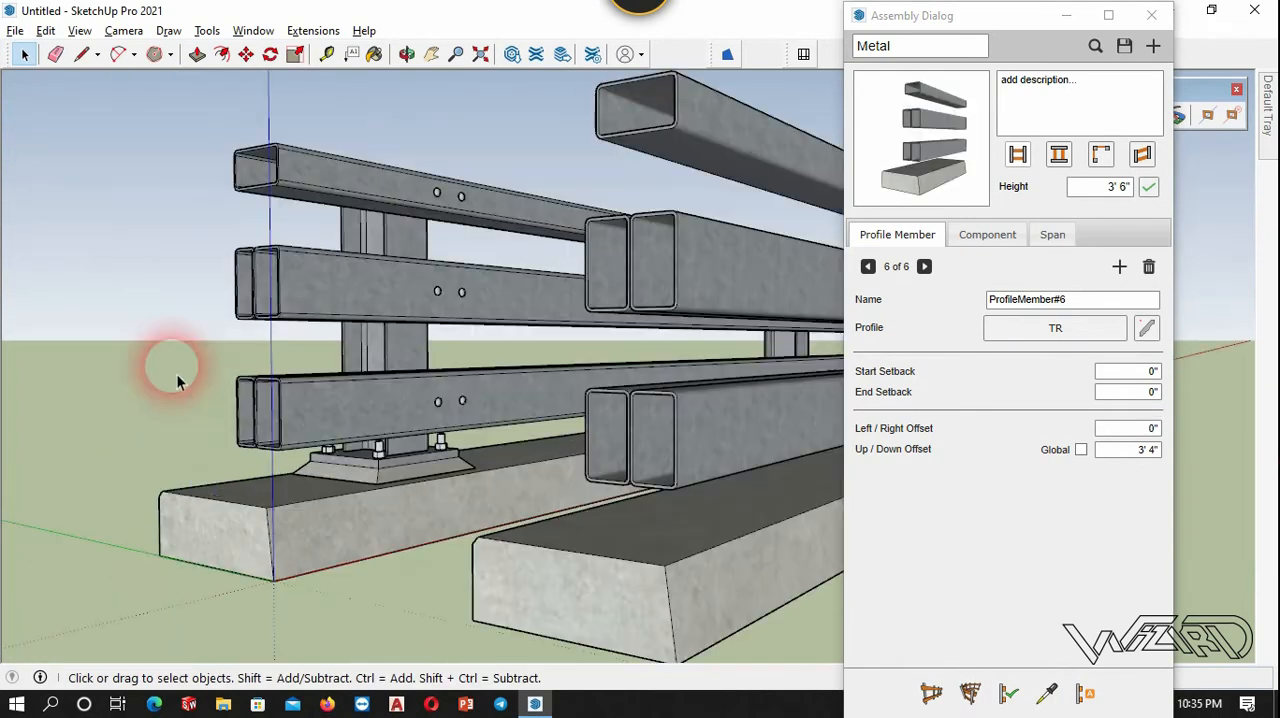
Replace the original guardrail model with a standalone copy of its post component at the origin.
{"action": "left_click", "coordinate": [459, 444]}
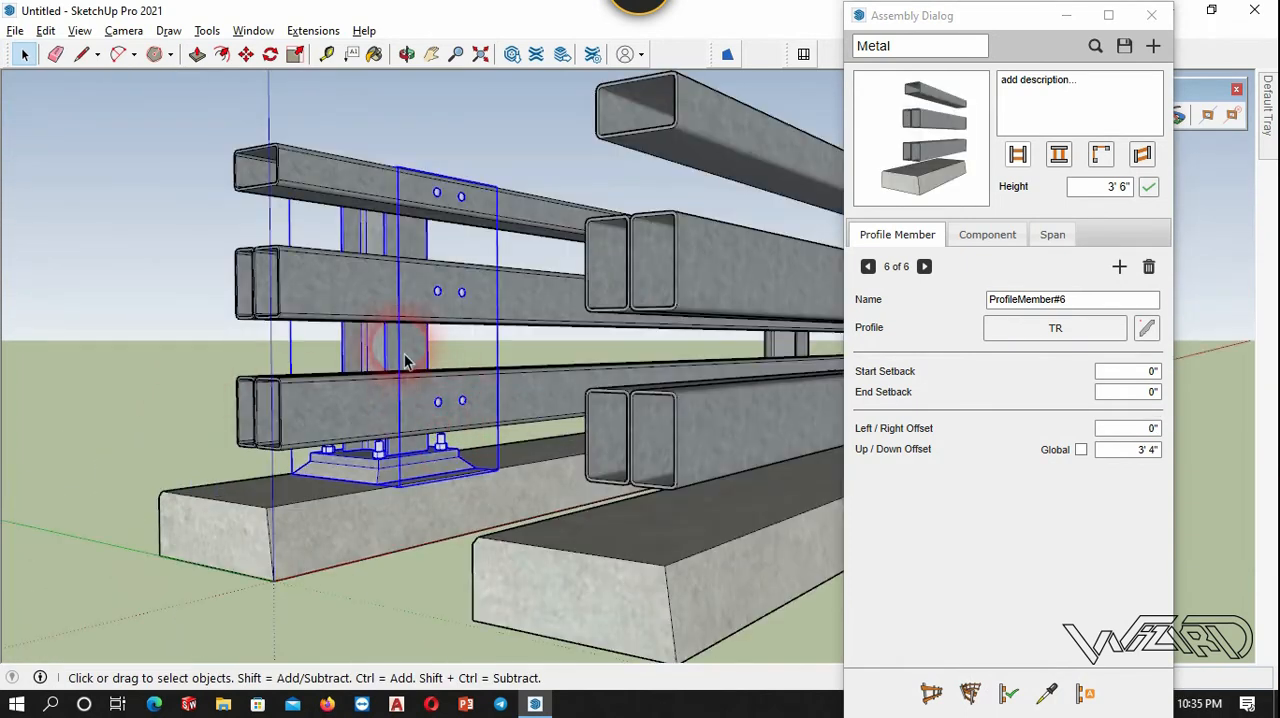
{"action": "left_click_drag", "start_coordinate": [427, 604], "coordinate": [183, 222]}
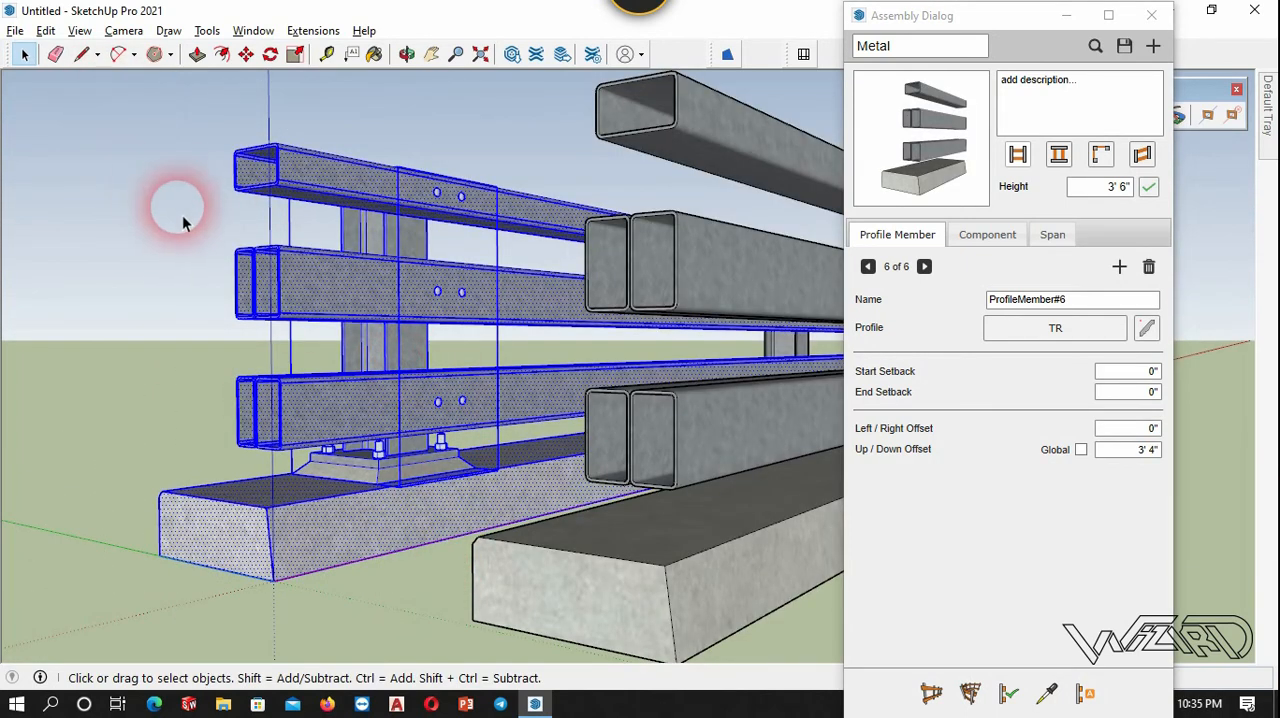
{"action": "key", "text": "Delete"}
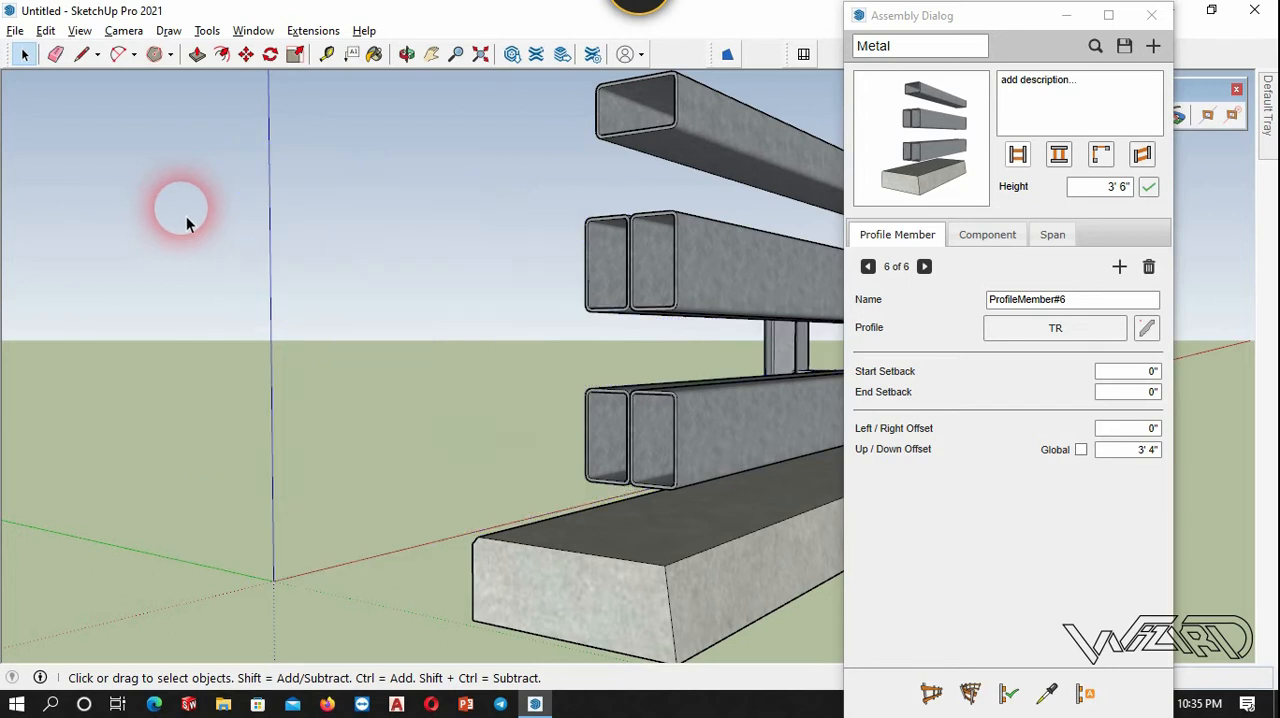
{"action": "left_click", "coordinate": [344, 503]}
{"action": "key", "text": "ctrl+v"}
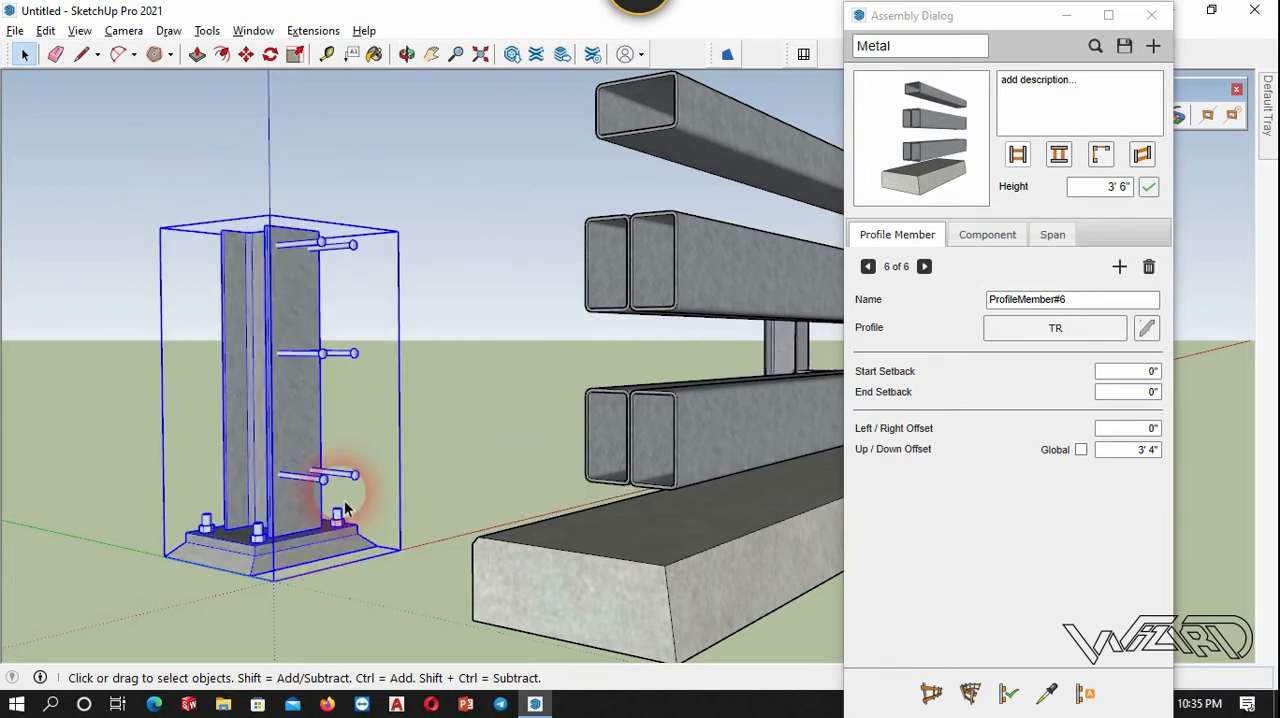
Open the post component to inspect its axes at the base corner, and leave it again.
{"action": "left_click", "coordinate": [349, 612]}
{"action": "scroll", "coordinate": [263, 574], "scroll_direction": "up", "scroll_amount": 3}
{"action": "left_click", "coordinate": [263, 568]}
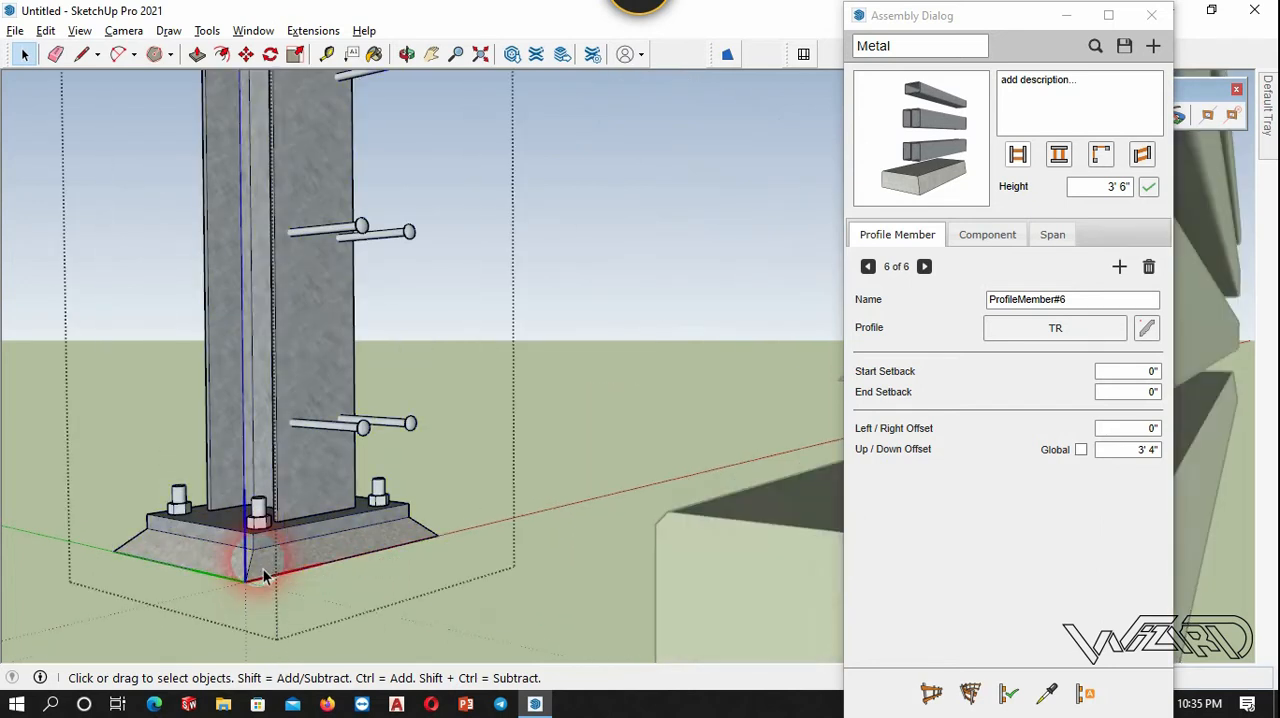
{"action": "scroll", "coordinate": [263, 568], "scroll_direction": "down", "scroll_amount": 3}
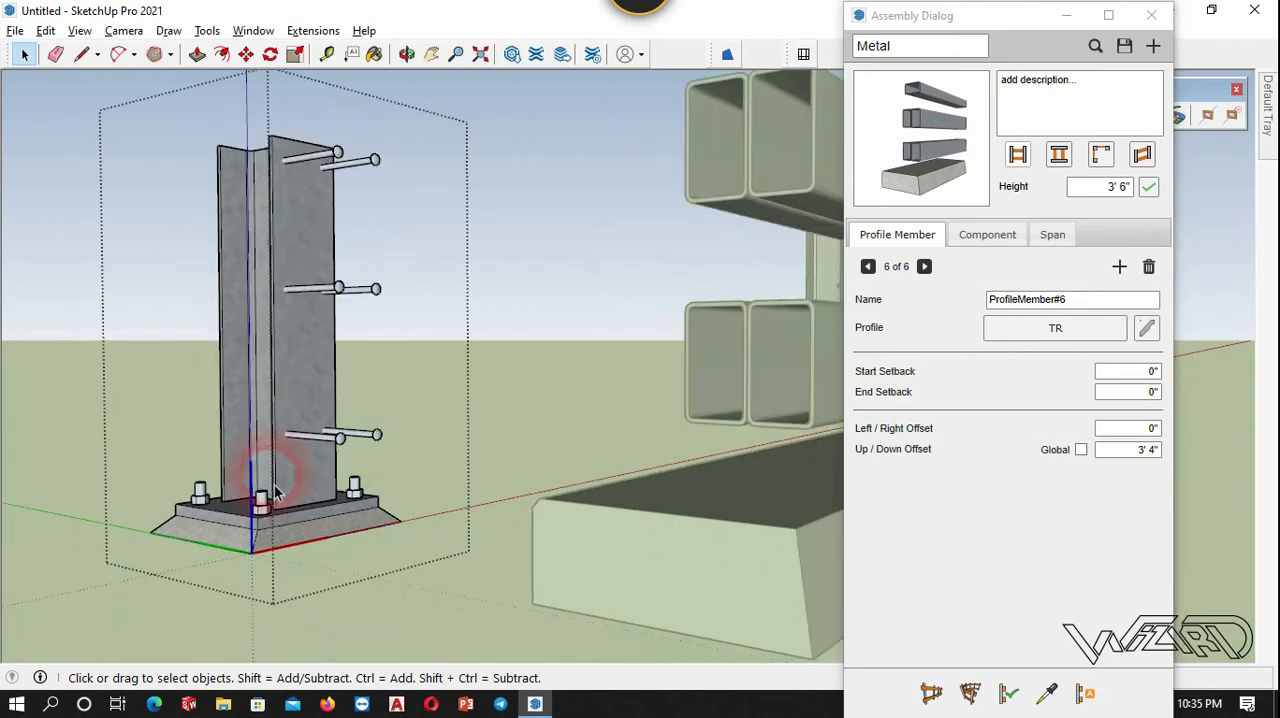
{"action": "left_click", "coordinate": [471, 609]}
{"action": "left_click", "coordinate": [335, 440]}
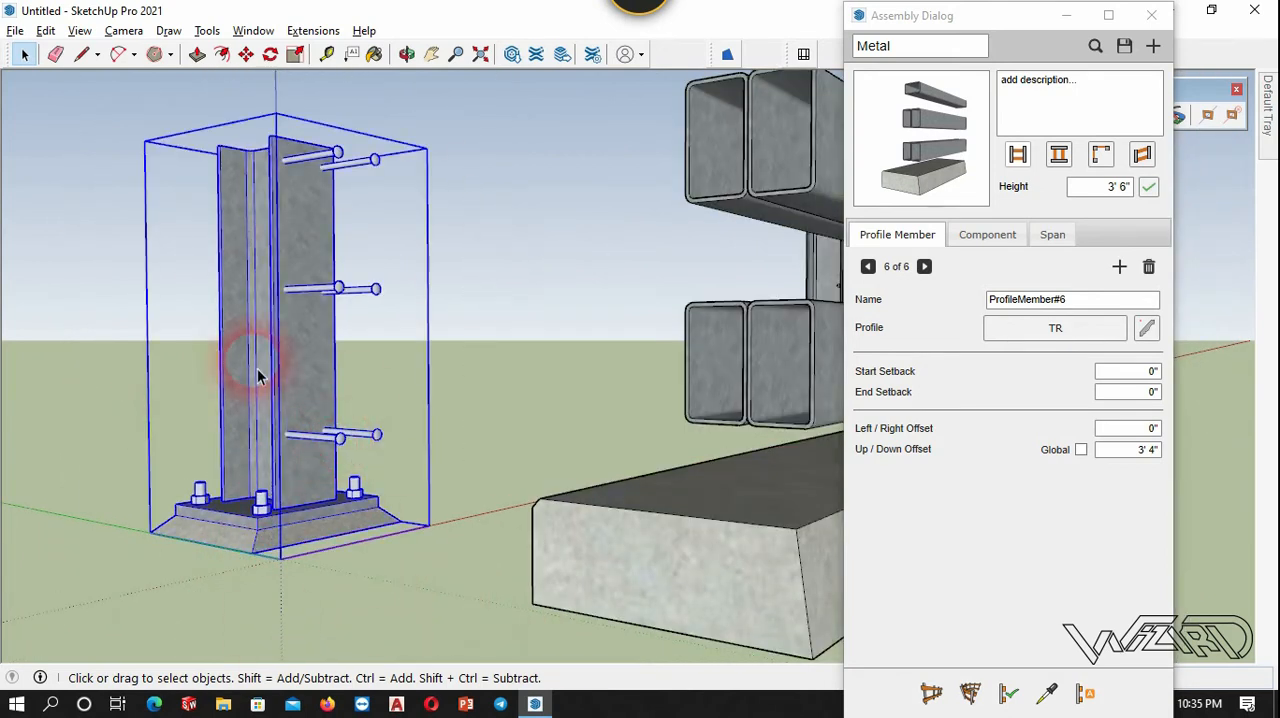
{"action": "left_click", "coordinate": [471, 272]}
{"action": "left_click", "coordinate": [571, 286]}
Add a component to the Metal assembly and pick the standalone post from the model as its source.
{"action": "left_click", "coordinate": [987, 236]}
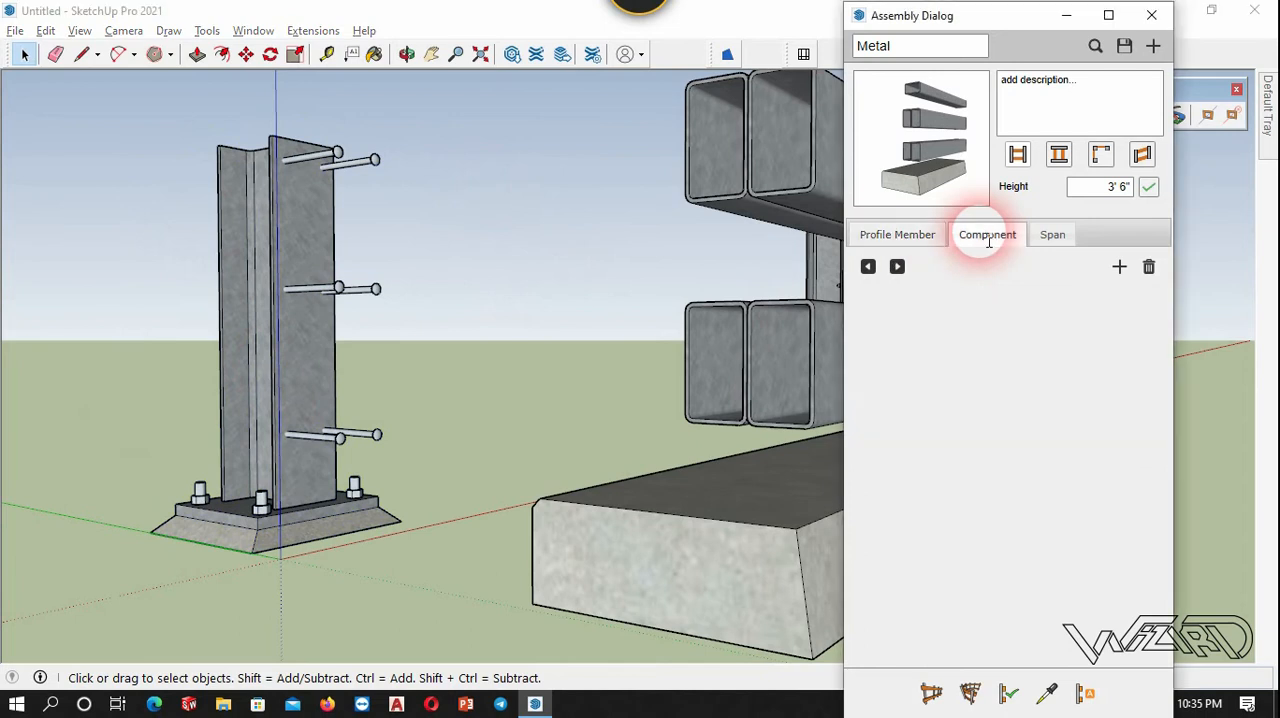
{"action": "left_click", "coordinate": [1134, 269]}
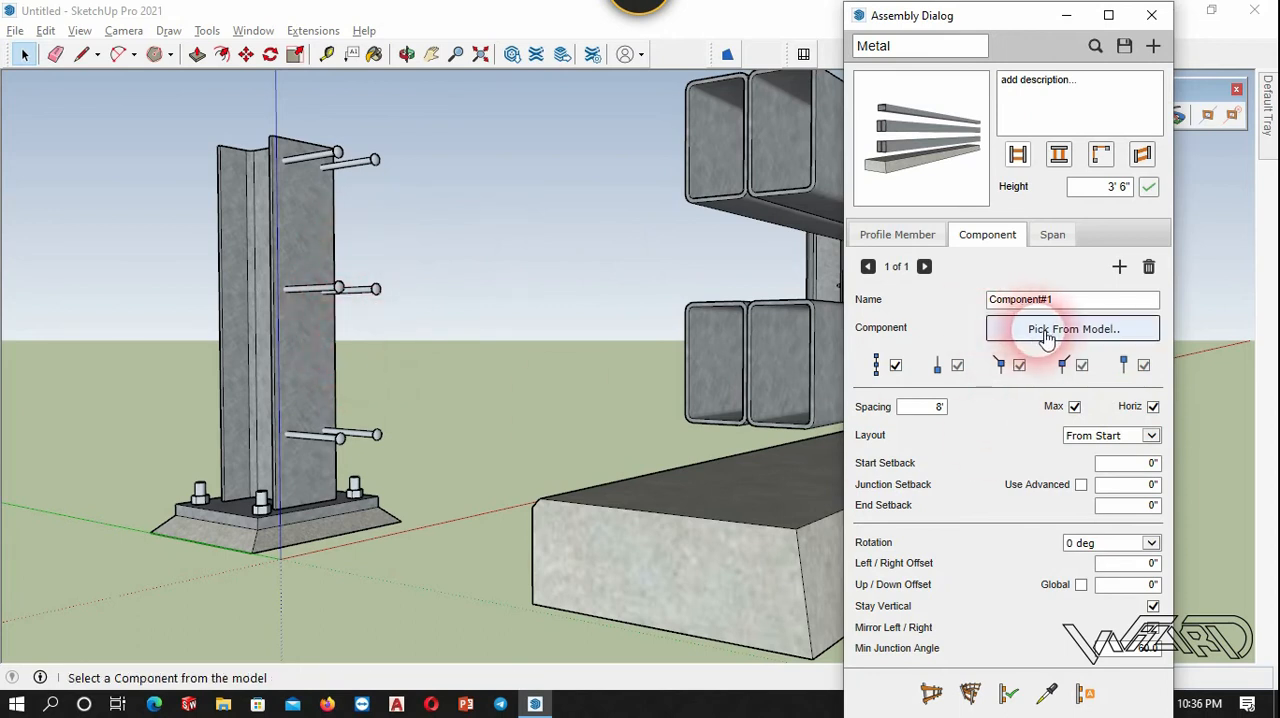
{"action": "left_click", "coordinate": [318, 377]}
{"action": "left_click", "coordinate": [316, 378]}
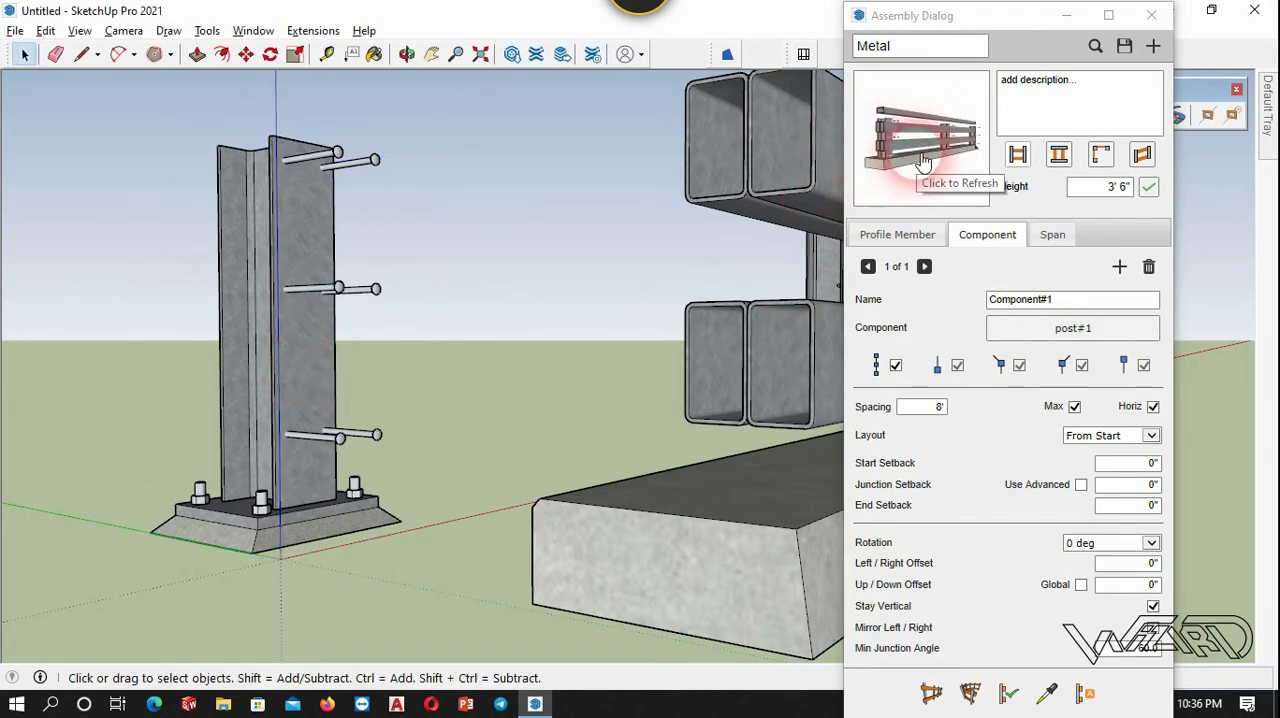
Update the test run so it includes the newly added post component.
{"action": "scroll", "coordinate": [186, 403], "scroll_direction": "down", "scroll_amount": 4}
{"action": "scroll", "coordinate": [338, 296], "scroll_direction": "up", "scroll_amount": 4}
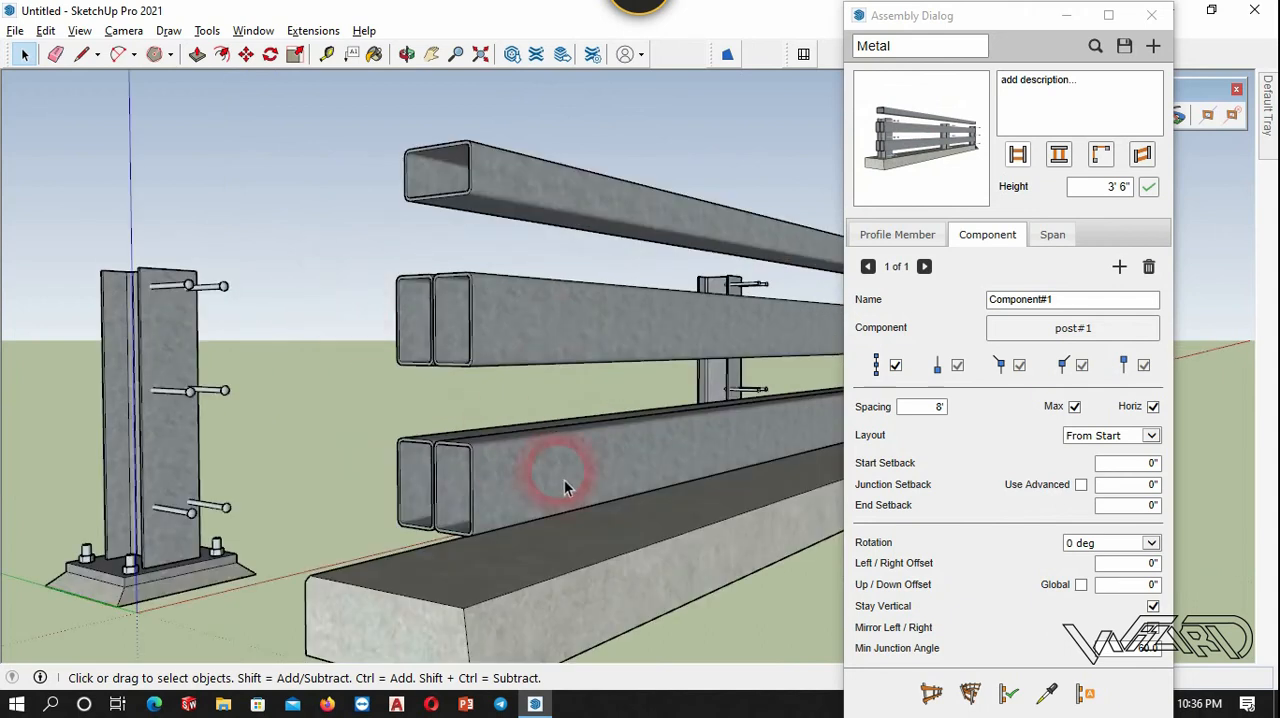
{"action": "left_click", "coordinate": [523, 288]}
{"action": "scroll", "coordinate": [480, 270], "scroll_direction": "down", "scroll_amount": 3}
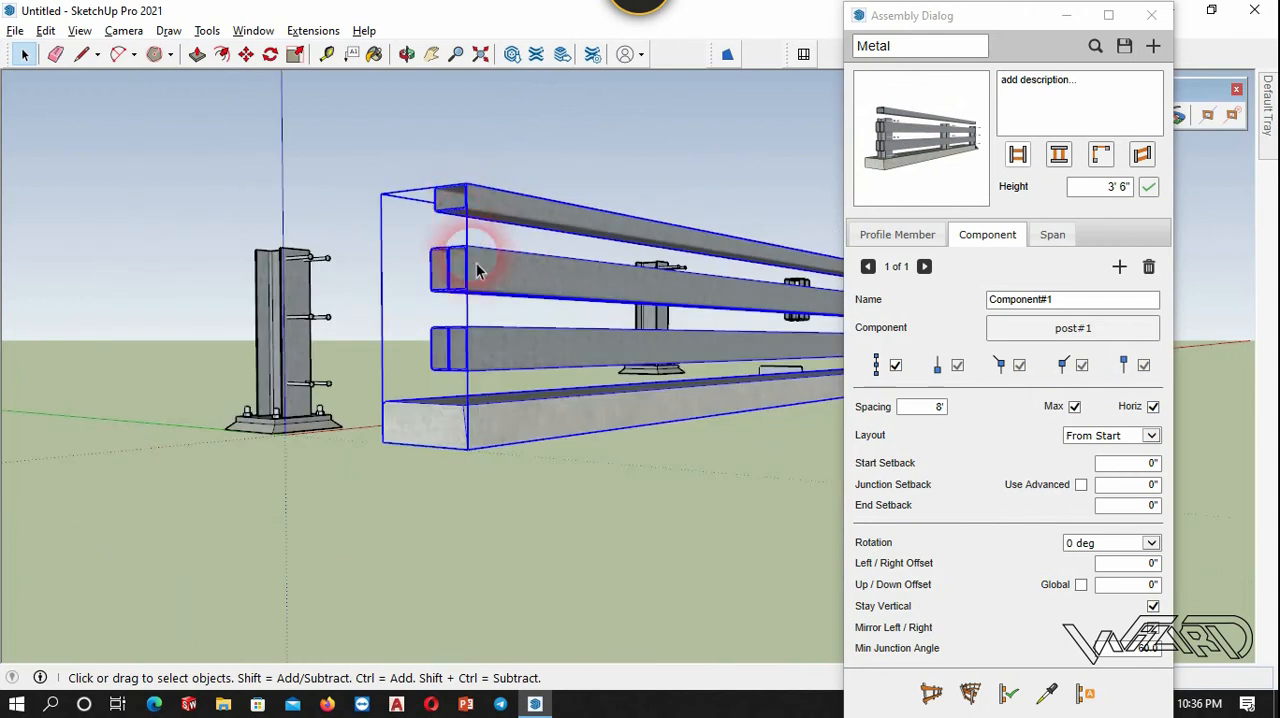
{"action": "left_click", "coordinate": [1008, 694]}
{"action": "scroll", "coordinate": [425, 353], "scroll_direction": "up", "scroll_amount": 3}
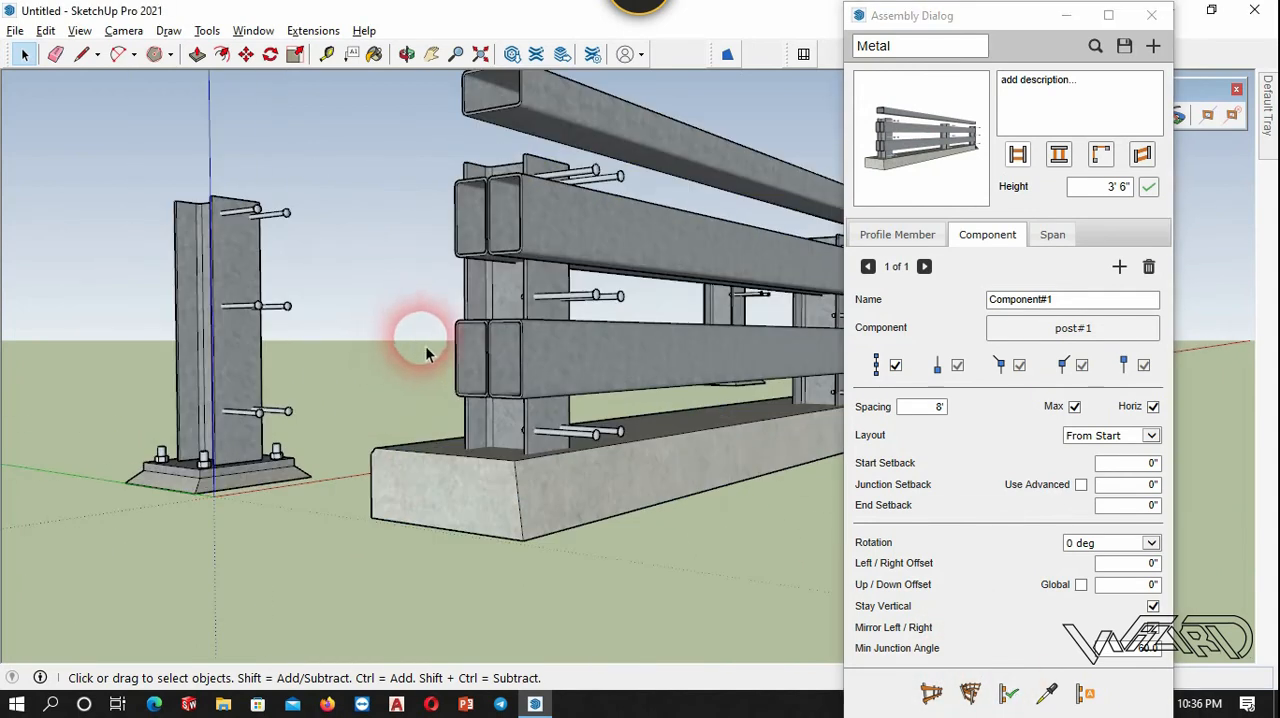
Examine in X-ray view how the post's footing sits inside the concrete base at the start of the test run.
{"action": "mouse_move", "coordinate": [529, 509]}
{"action": "middle_mouse_down"}
{"action": "mouse_move", "coordinate": [514, 531]}
{"action": "mouse_move", "coordinate": [391, 506]}
{"action": "mouse_move", "coordinate": [368, 385]}
{"action": "mouse_move", "coordinate": [380, 440]}
{"action": "mouse_move", "coordinate": [551, 477]}
{"action": "mouse_move", "coordinate": [529, 528]}
{"action": "middle_mouse_up"}
{"action": "middle_click_drag", "start_coordinate": [568, 404], "coordinate": [594, 543]}
{"action": "scroll", "coordinate": [594, 543], "scroll_direction": "up", "scroll_amount": 2}
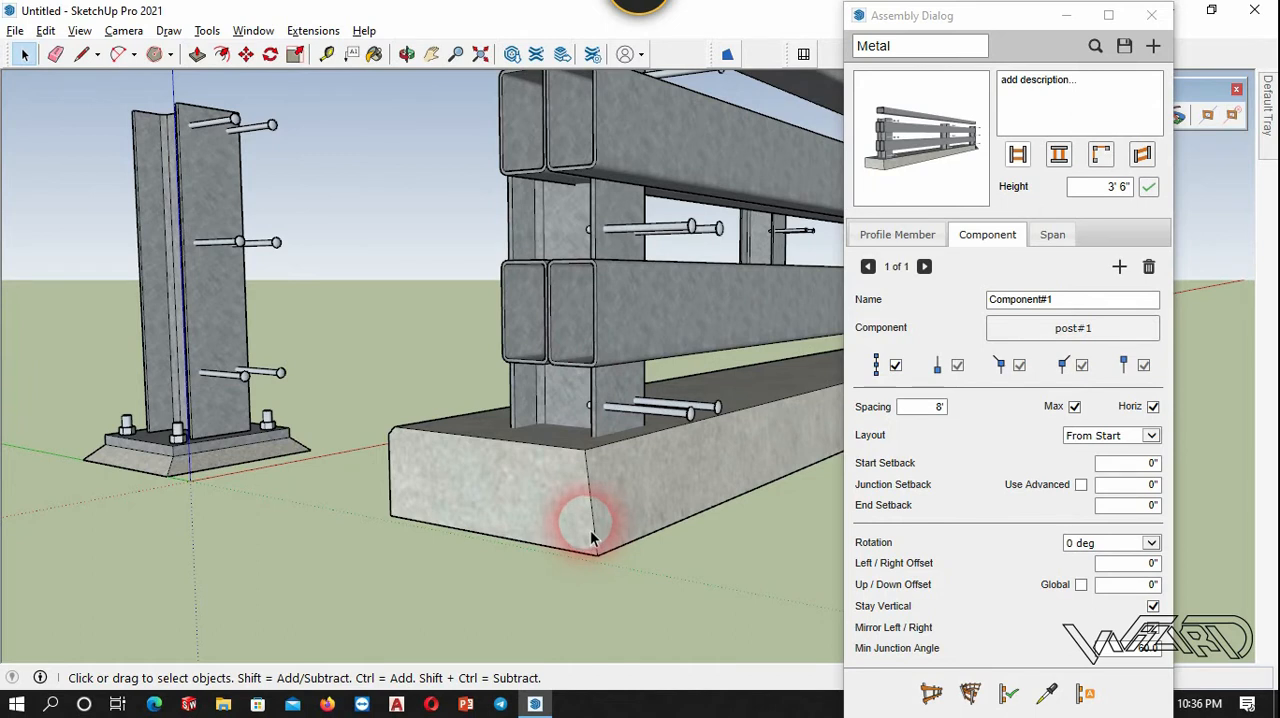
{"action": "key", "text": "x"}
{"action": "scroll", "coordinate": [608, 574], "scroll_direction": "up", "scroll_amount": 3}
{"action": "middle_click_drag", "start_coordinate": [602, 545], "coordinate": [380, 568]}
{"action": "scroll", "coordinate": [596, 546], "scroll_direction": "up", "scroll_amount": 1}
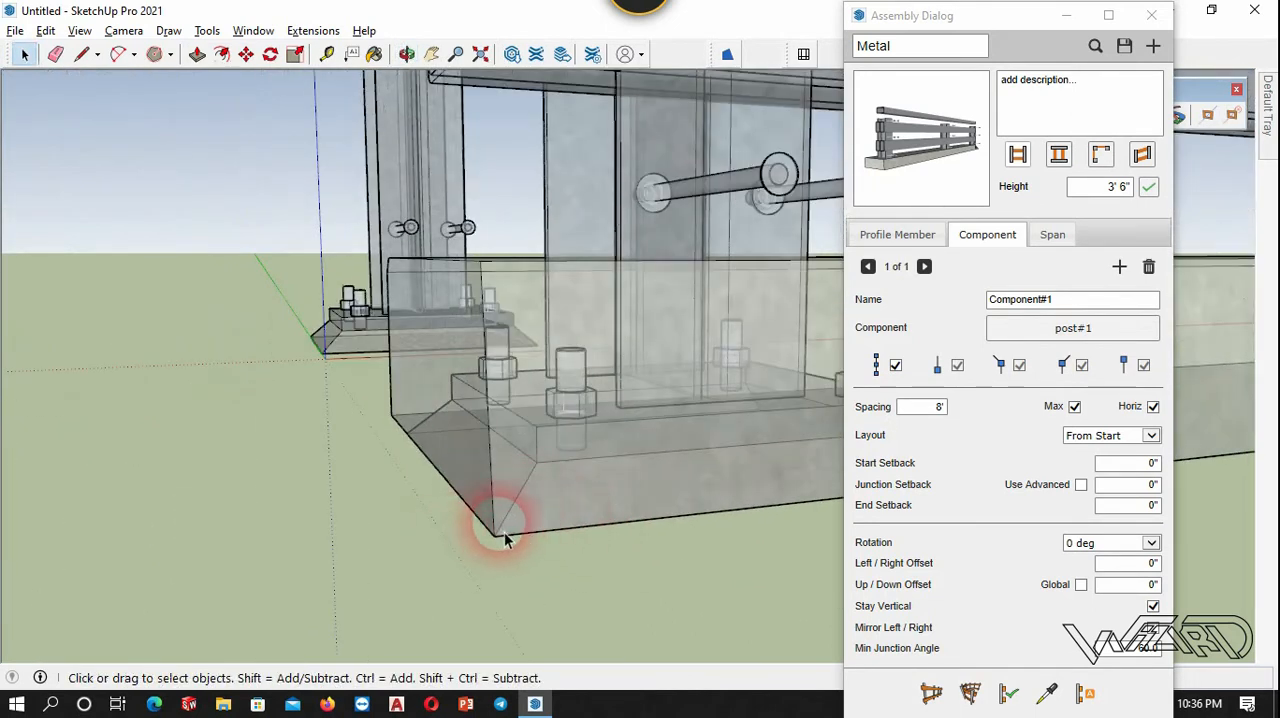
{"action": "middle_click_drag", "start_coordinate": [490, 510], "coordinate": [671, 597]}
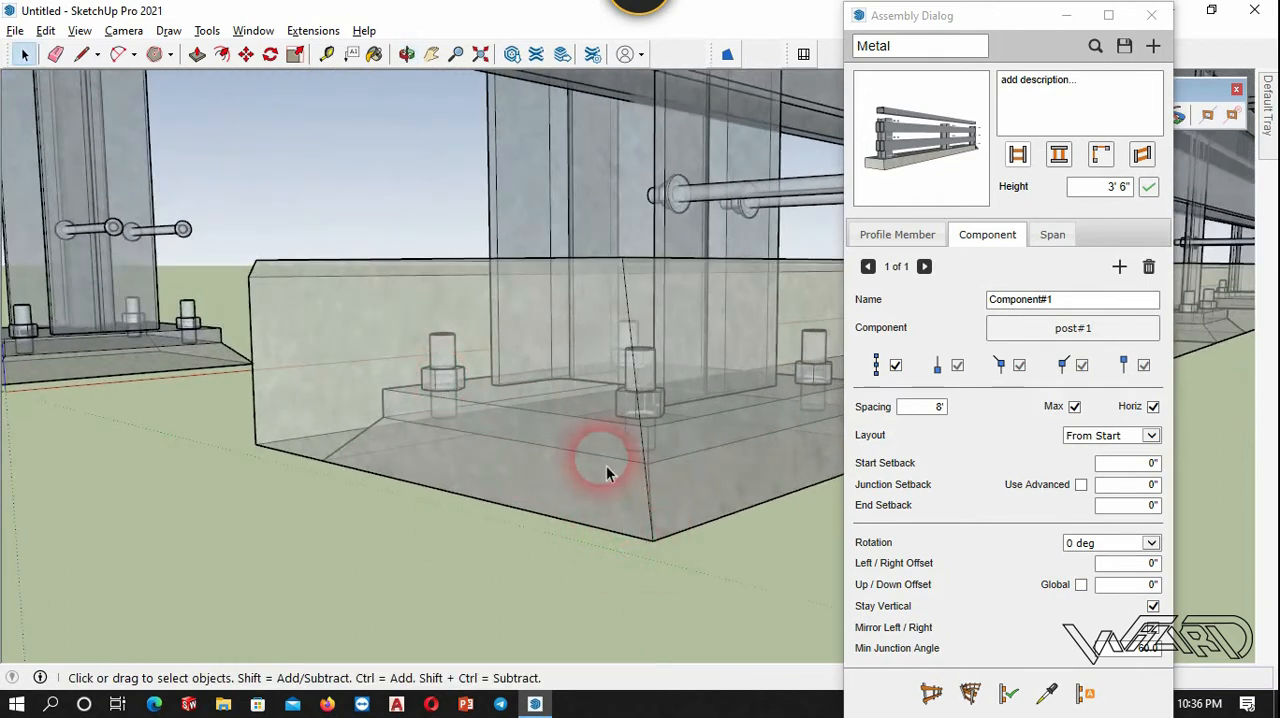
Turn off X-ray, select the test run and raise its post component with an up/down offset of 7 inches.
{"action": "key", "text": "x"}
{"action": "scroll", "coordinate": [591, 491], "scroll_direction": "down", "scroll_amount": 4}
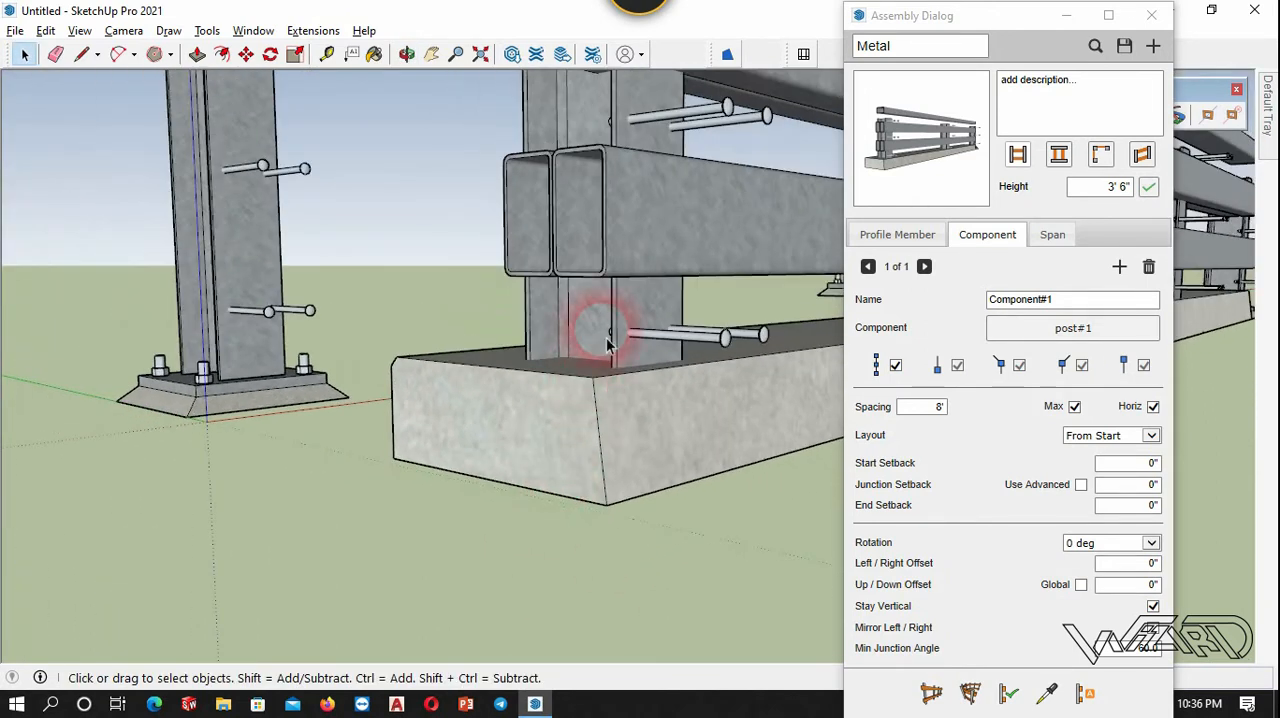
{"action": "scroll", "coordinate": [457, 428], "scroll_direction": "down", "scroll_amount": 2}
{"action": "left_click", "coordinate": [457, 432]}
{"action": "scroll", "coordinate": [480, 455], "scroll_direction": "down", "scroll_amount": 3}
{"action": "middle_click_drag", "start_coordinate": [514, 486], "coordinate": [580, 458]}
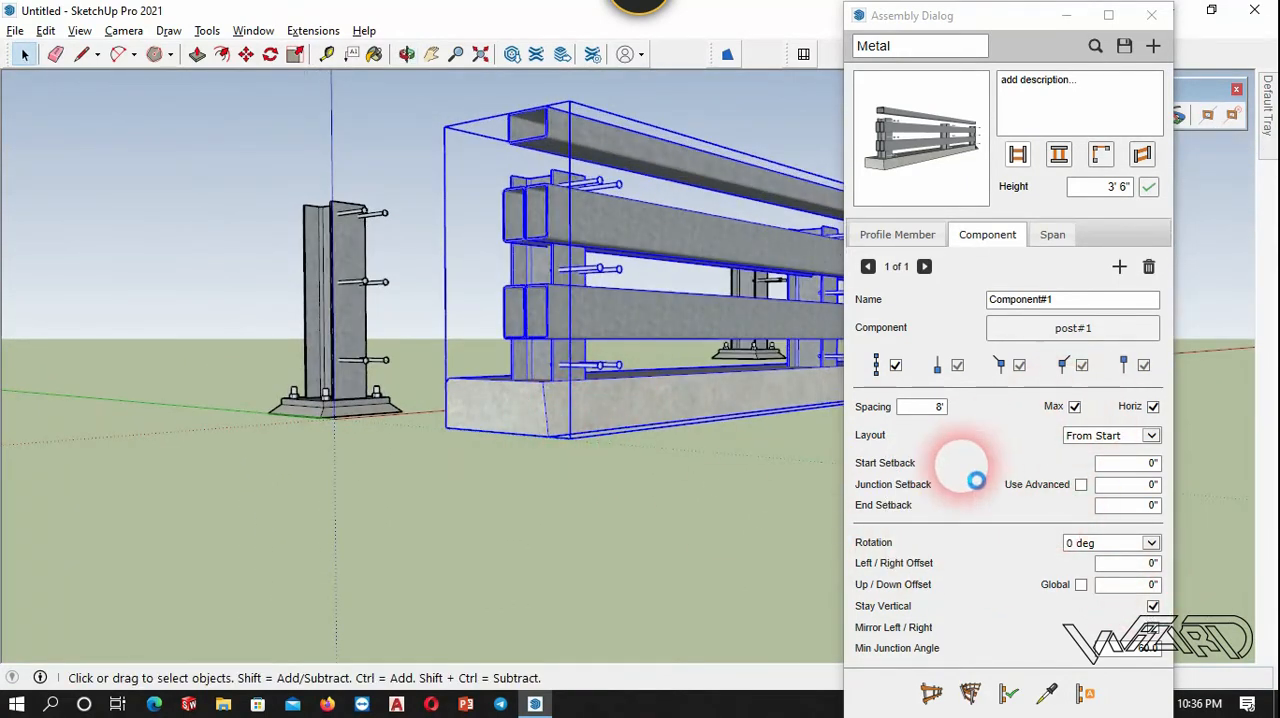
{"action": "left_click", "coordinate": [1152, 588]}
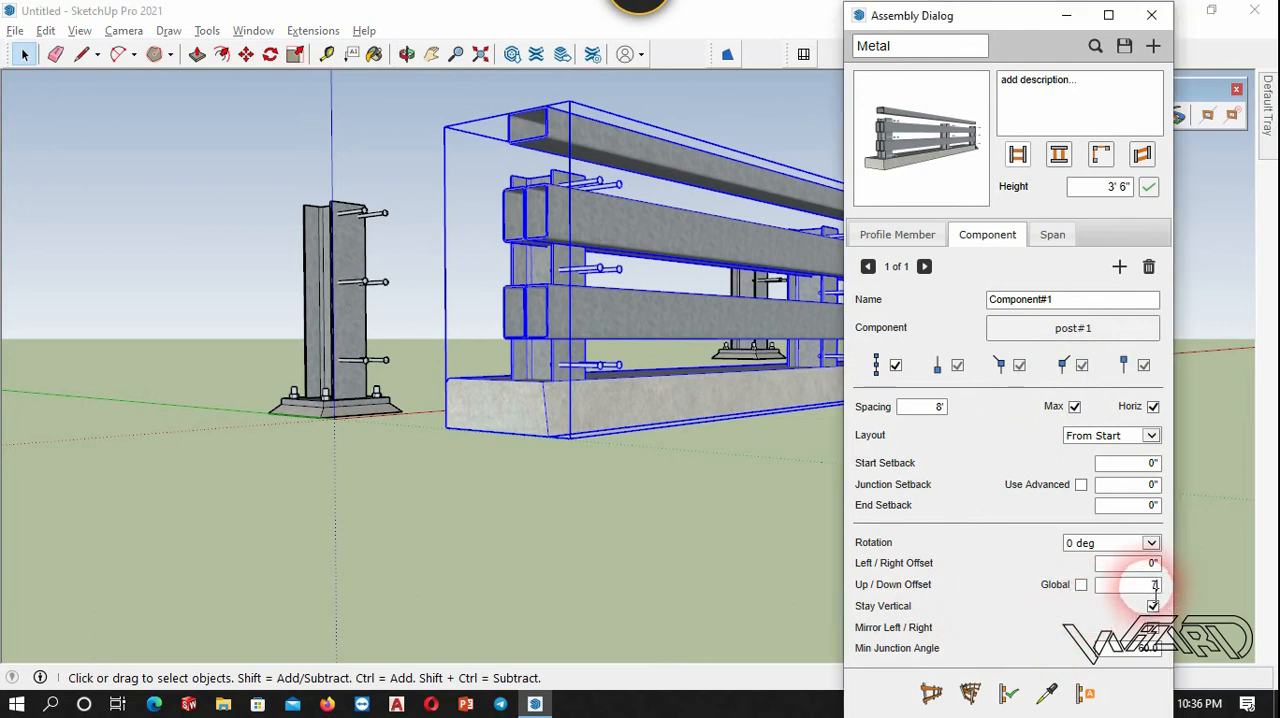
{"action": "type", "text": "7"}
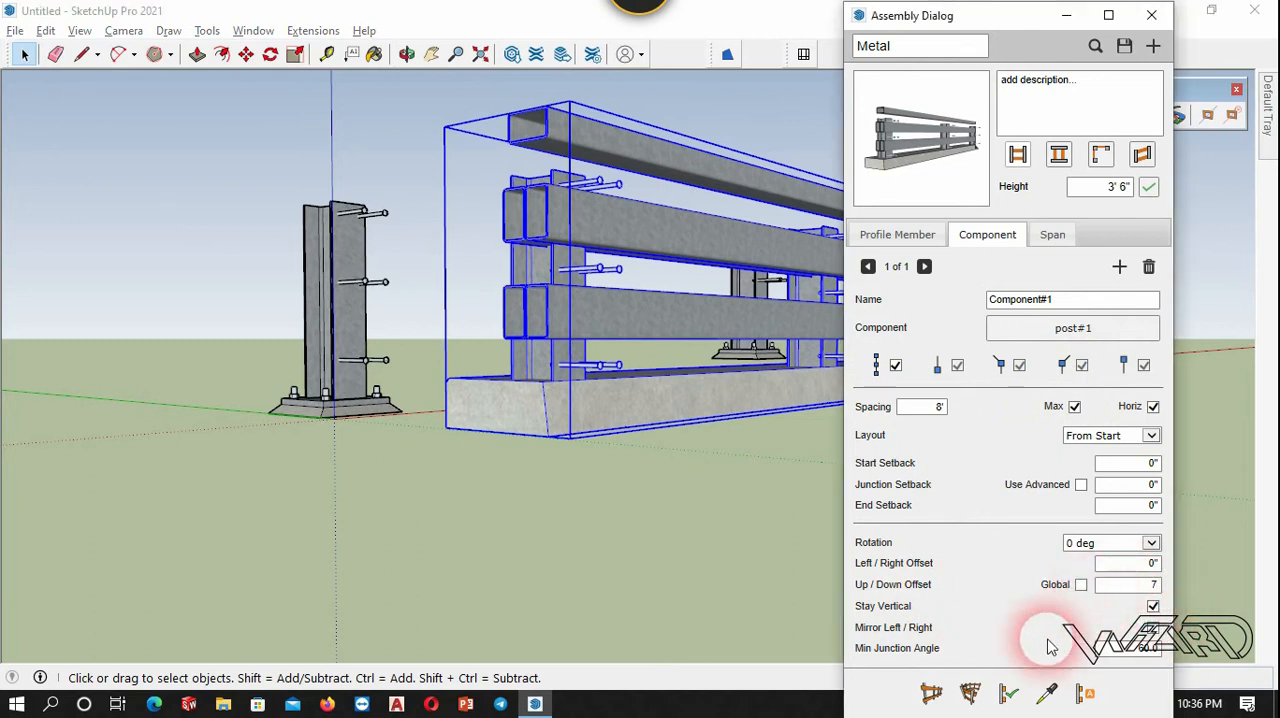
{"action": "left_click", "coordinate": [1147, 566]}
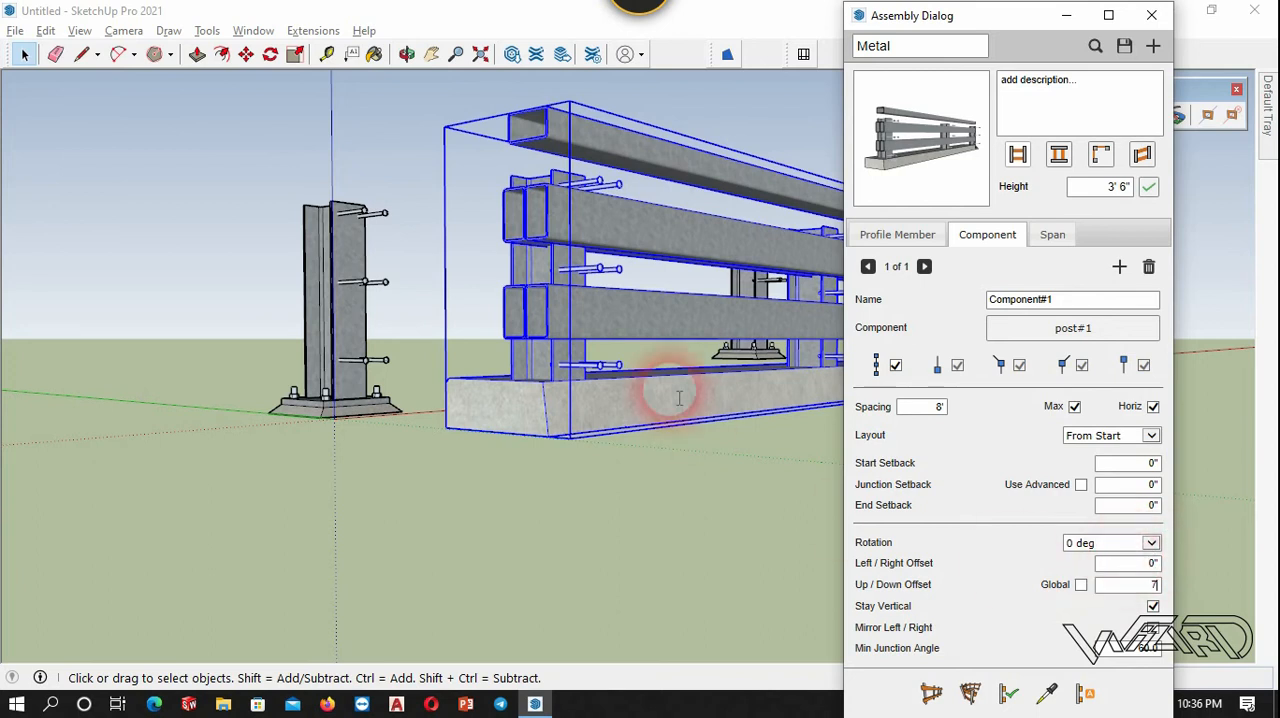
{"action": "left_click", "coordinate": [676, 500]}
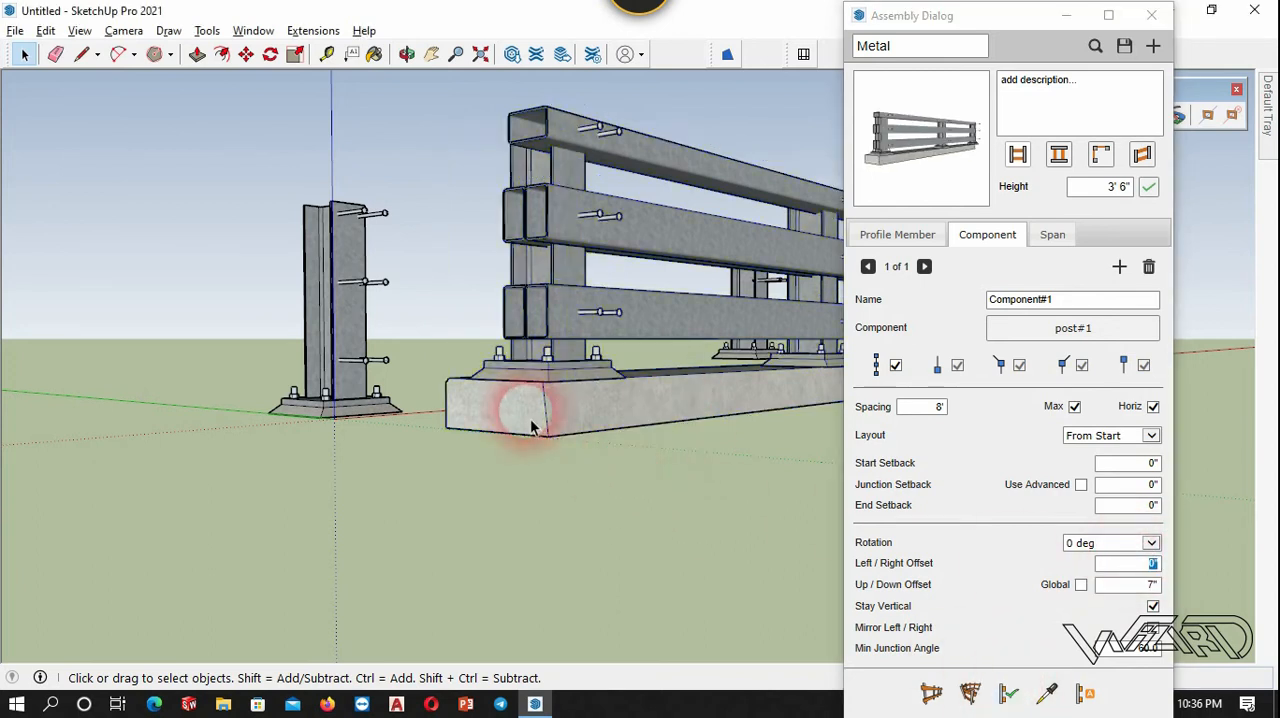
Open the post component at the start of the test run for editing.
{"action": "middle_click_drag", "start_coordinate": [523, 403], "coordinate": [703, 364]}
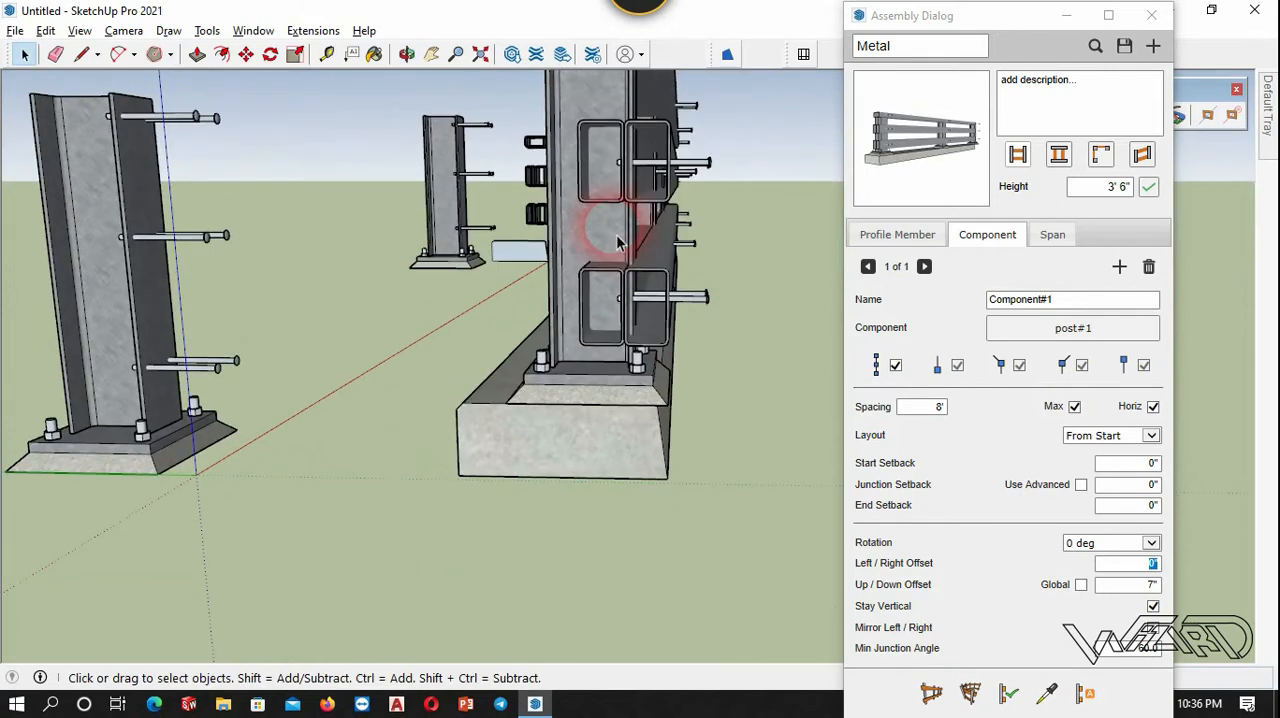
{"action": "scroll", "coordinate": [621, 242], "scroll_direction": "up", "scroll_amount": 2}
{"action": "scroll", "coordinate": [684, 408], "scroll_direction": "up", "scroll_amount": 3}
{"action": "middle_click_drag", "start_coordinate": [683, 406], "coordinate": [491, 404]}
{"action": "scroll", "coordinate": [622, 404], "scroll_direction": "up", "scroll_amount": 1}
{"action": "scroll", "coordinate": [530, 415], "scroll_direction": "up", "scroll_amount": 1}
{"action": "double_click", "coordinate": [531, 416]}
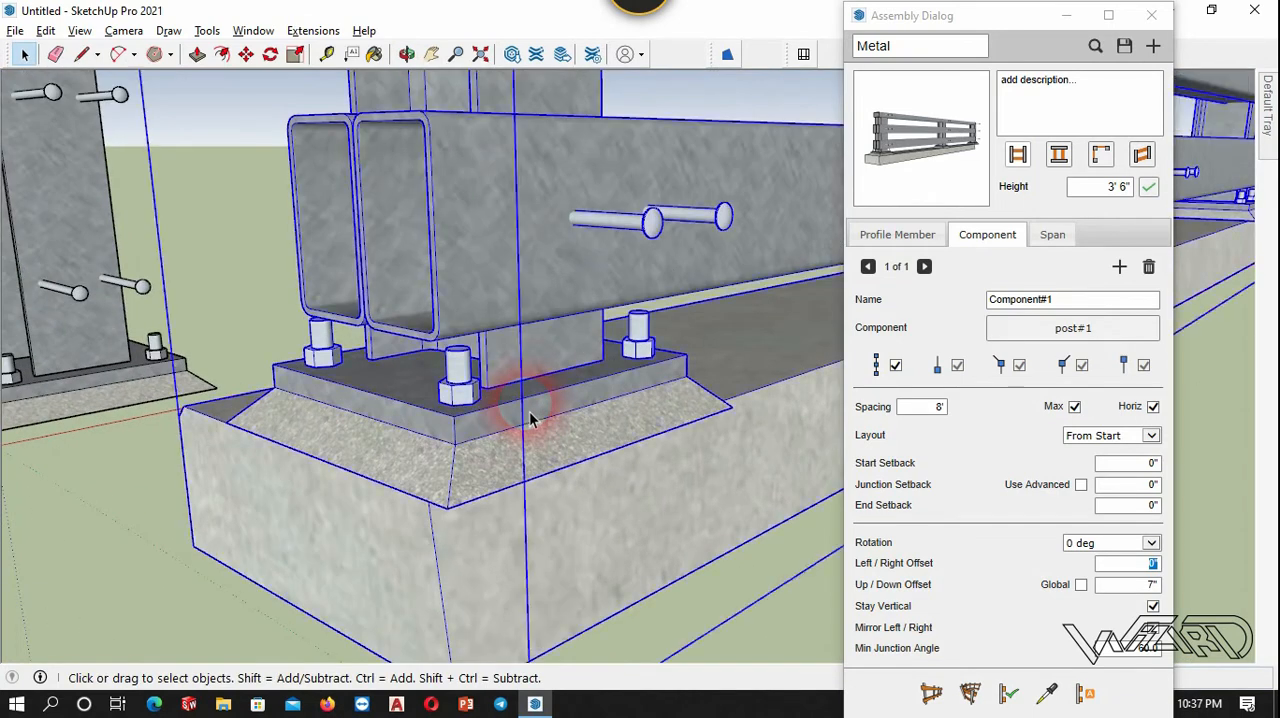
{"action": "scroll", "coordinate": [508, 412], "scroll_direction": "up", "scroll_amount": 1}
{"action": "right_click", "coordinate": [540, 385]}
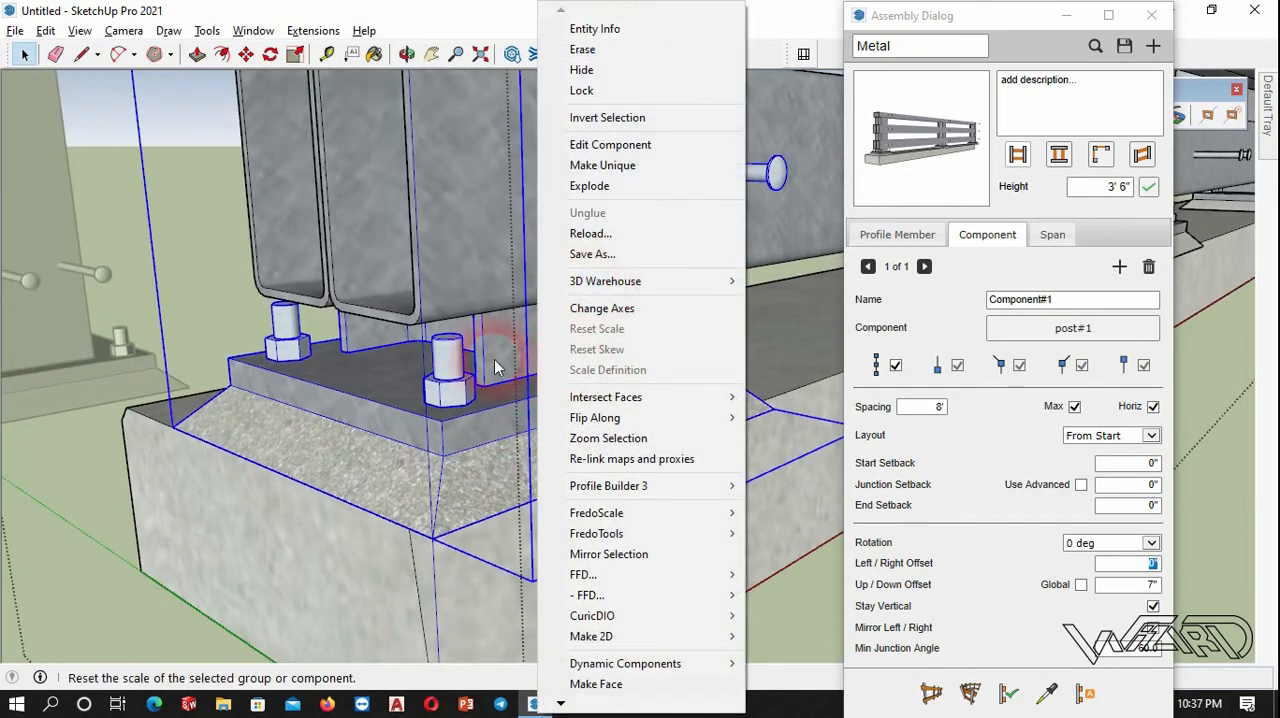
{"action": "left_click", "coordinate": [425, 445]}
{"action": "left_click", "coordinate": [206, 357]}
Change the component's axes so the origin sits at the post's bottom corner on the base plate, then close the component.
{"action": "right_click", "coordinate": [197, 347]}
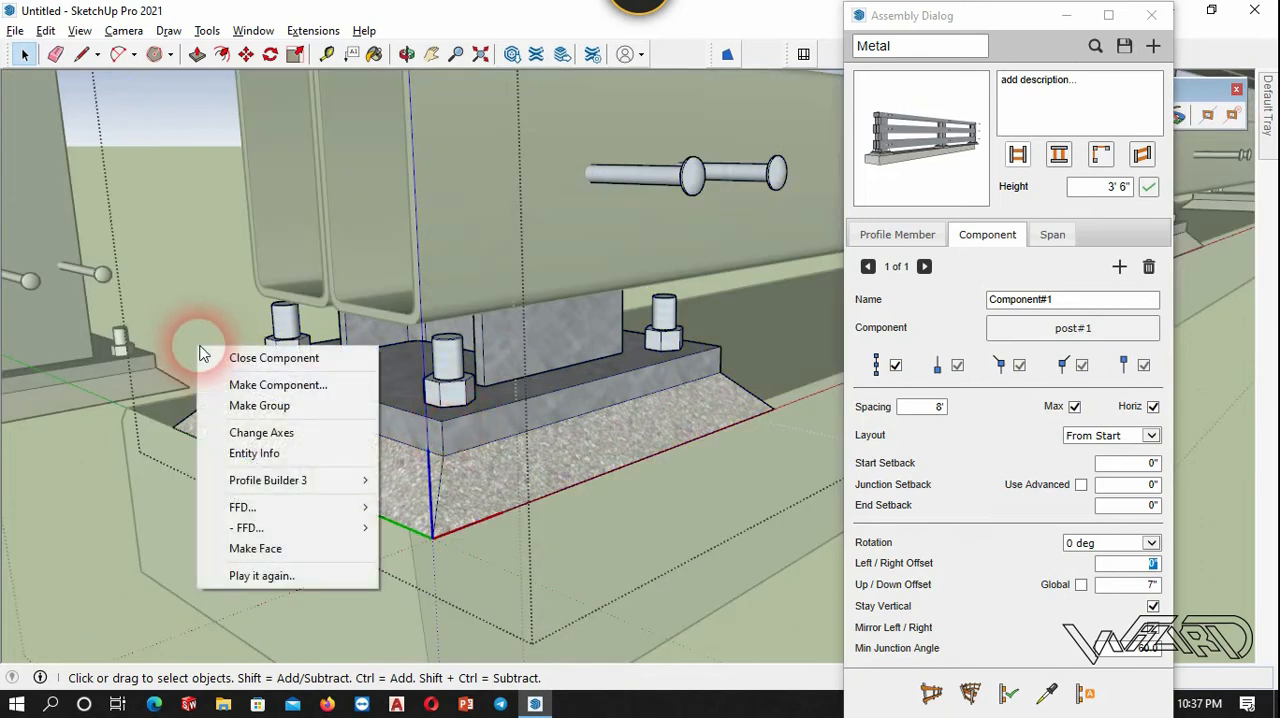
{"action": "left_click", "coordinate": [290, 432]}
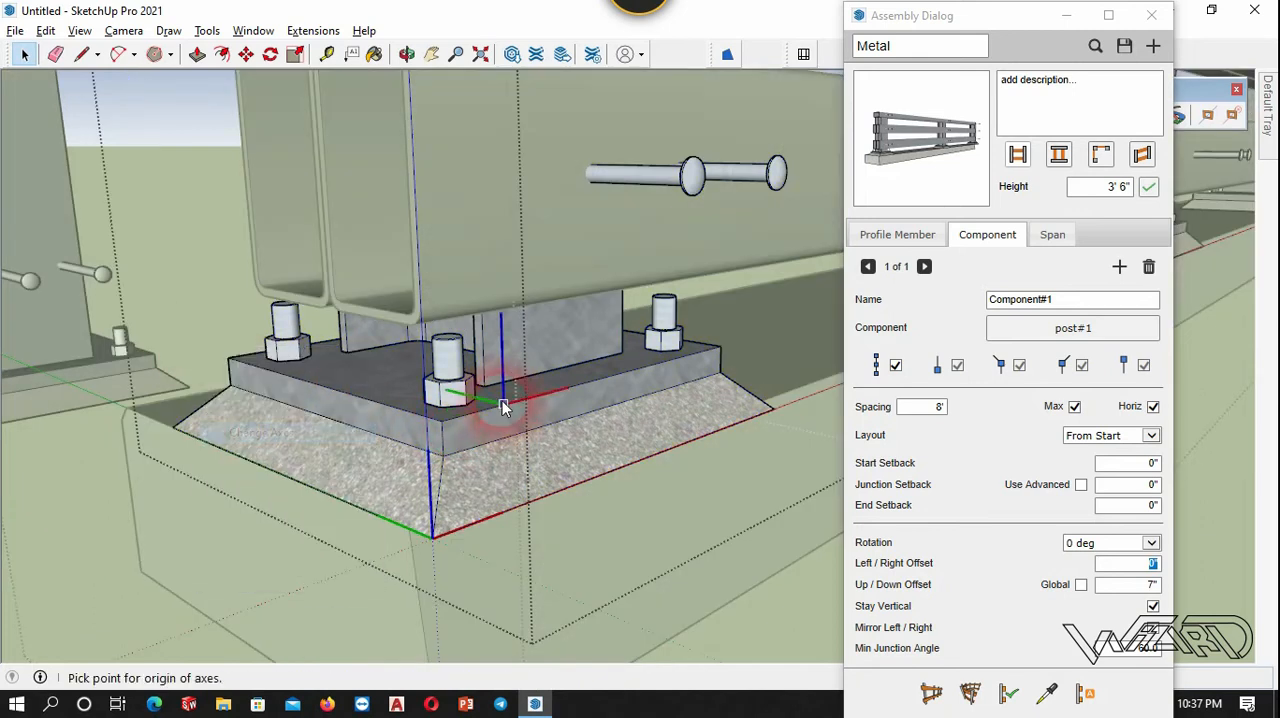
{"action": "scroll", "coordinate": [495, 400], "scroll_direction": "up", "scroll_amount": 2}
{"action": "left_click", "coordinate": [477, 381]}
{"action": "left_click", "coordinate": [522, 370]}
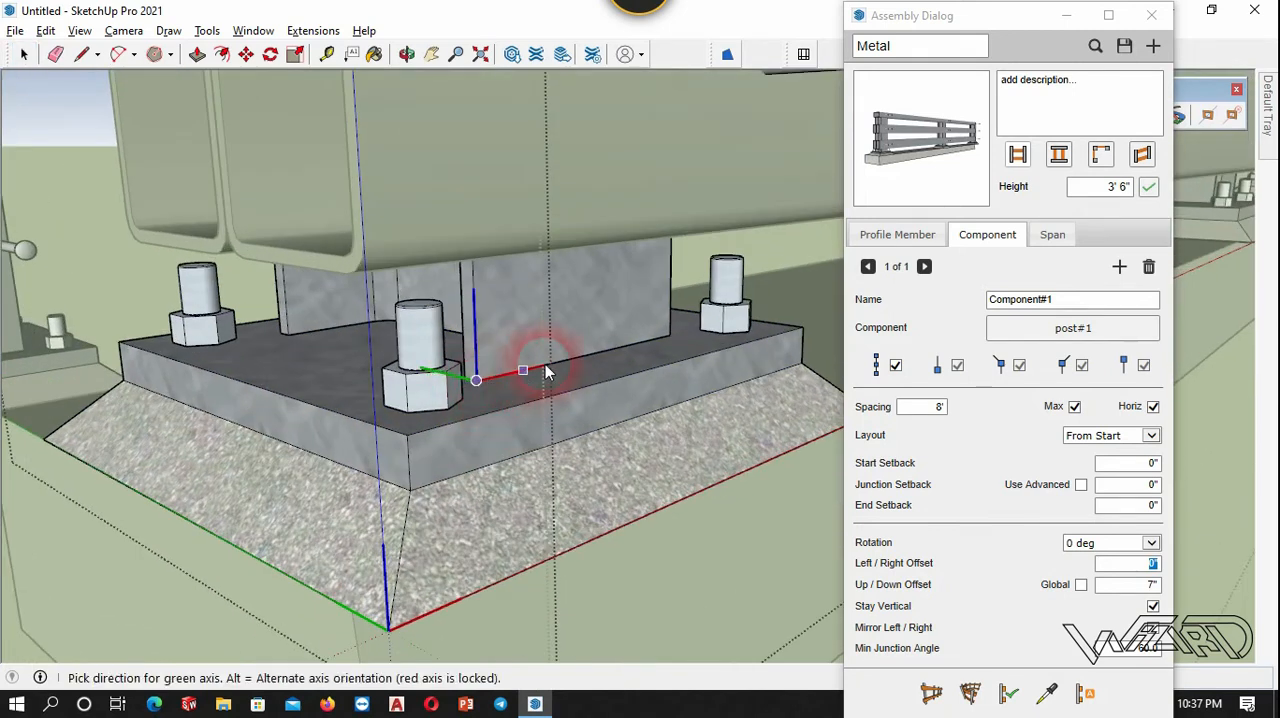
{"action": "left_click", "coordinate": [577, 376]}
{"action": "left_click", "coordinate": [84, 224]}
{"action": "left_click", "coordinate": [84, 224]}
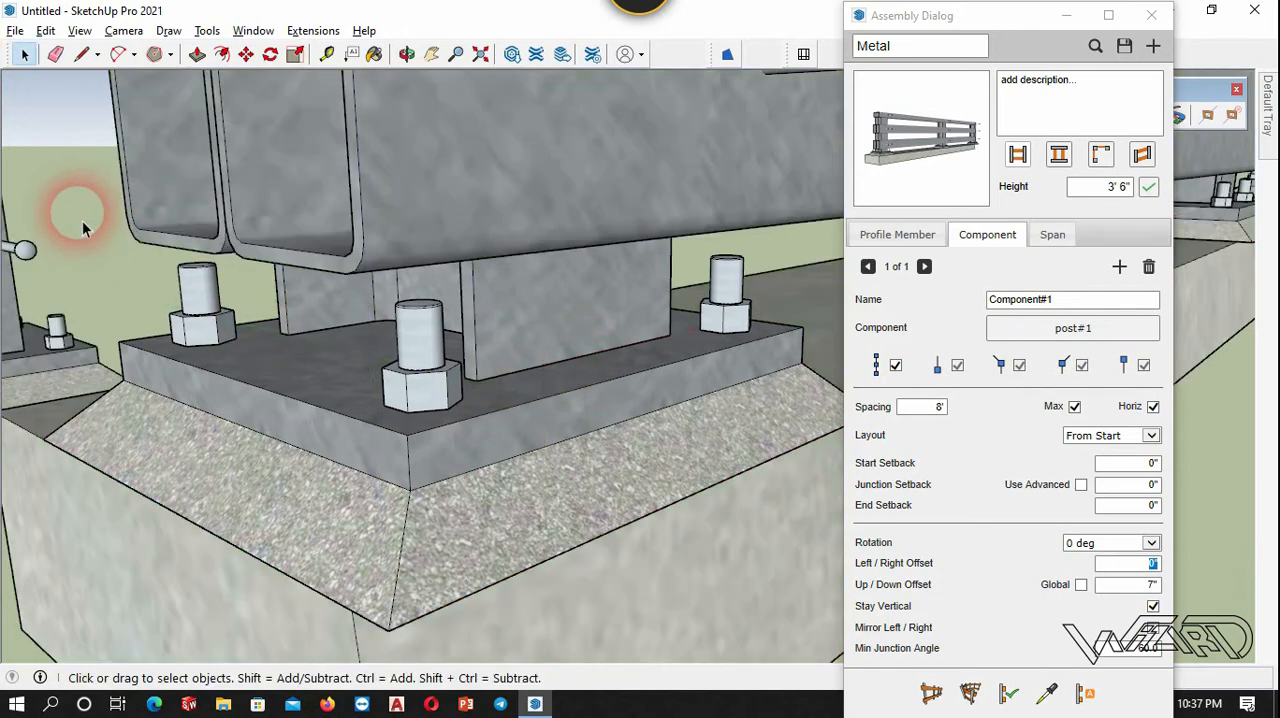
Select the test run and apply the assembly again so it uses the post's changed axes.
{"action": "scroll", "coordinate": [320, 322], "scroll_direction": "down", "scroll_amount": 2}
{"action": "scroll", "coordinate": [376, 366], "scroll_direction": "down", "scroll_amount": 4}
{"action": "left_click", "coordinate": [441, 283]}
{"action": "scroll", "coordinate": [431, 425], "scroll_direction": "down", "scroll_amount": 1}
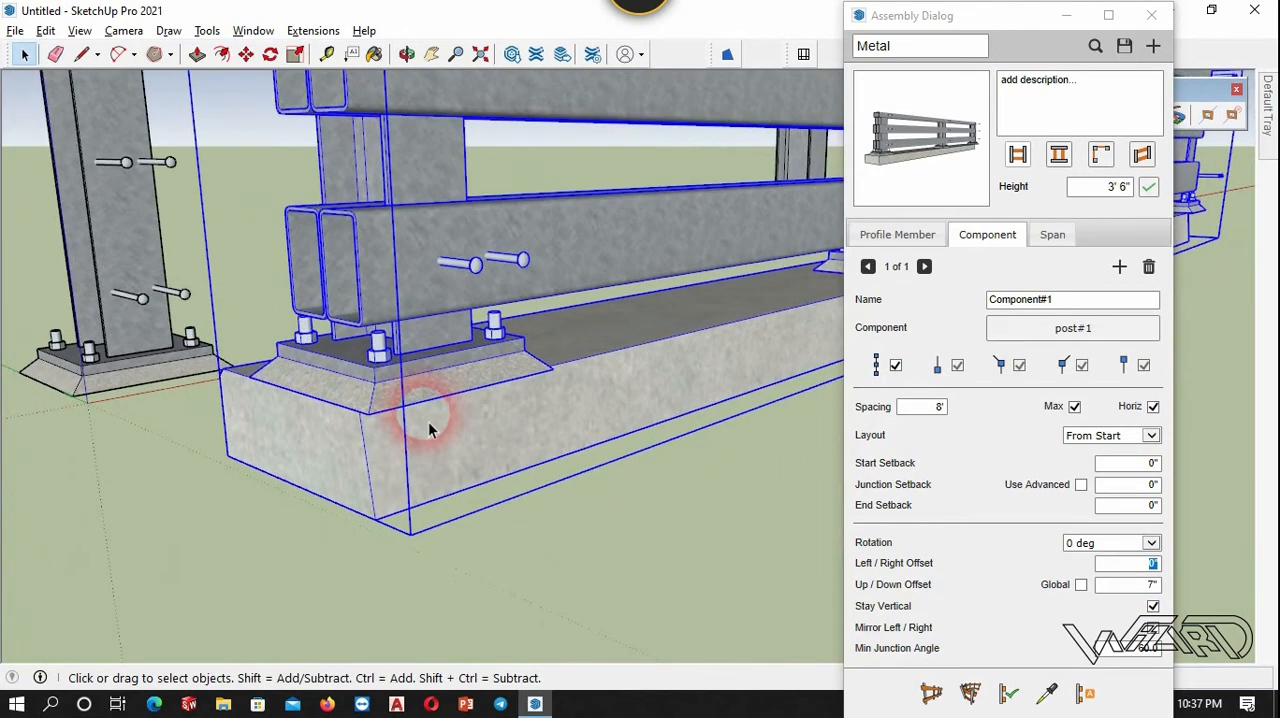
{"action": "middle_click_drag", "start_coordinate": [431, 427], "coordinate": [670, 425]}
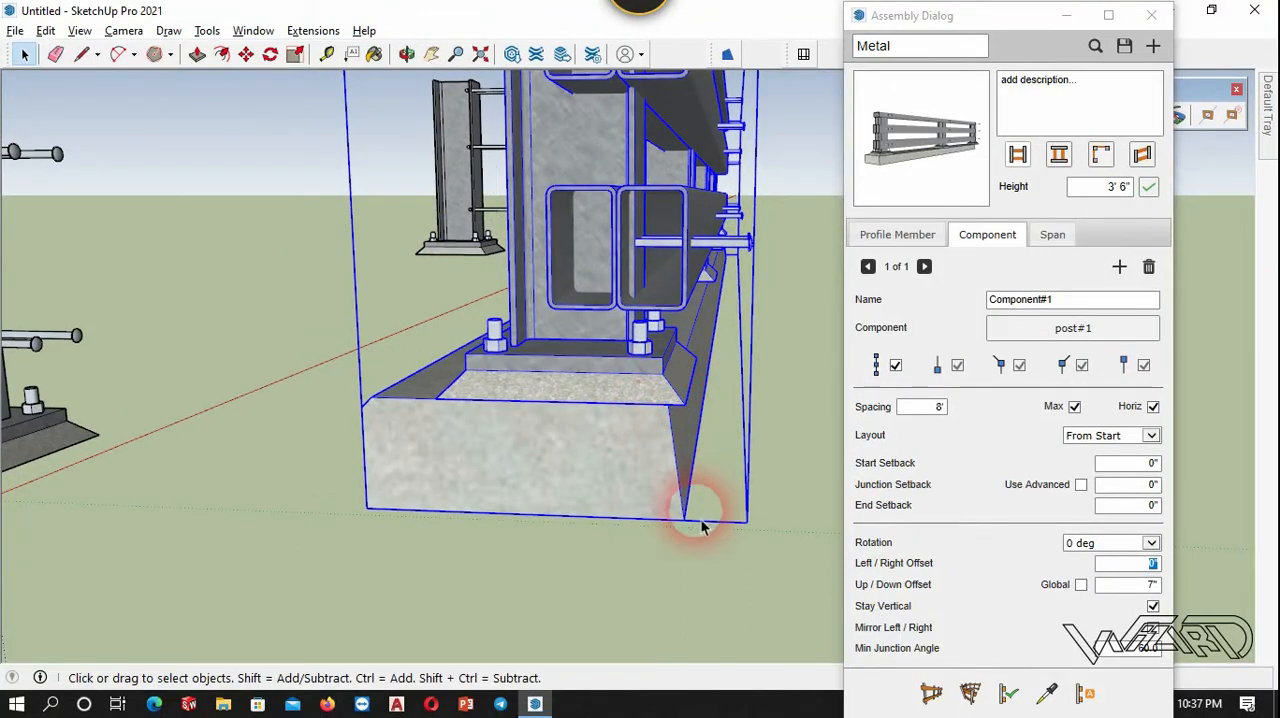
{"action": "left_click", "coordinate": [1008, 692]}
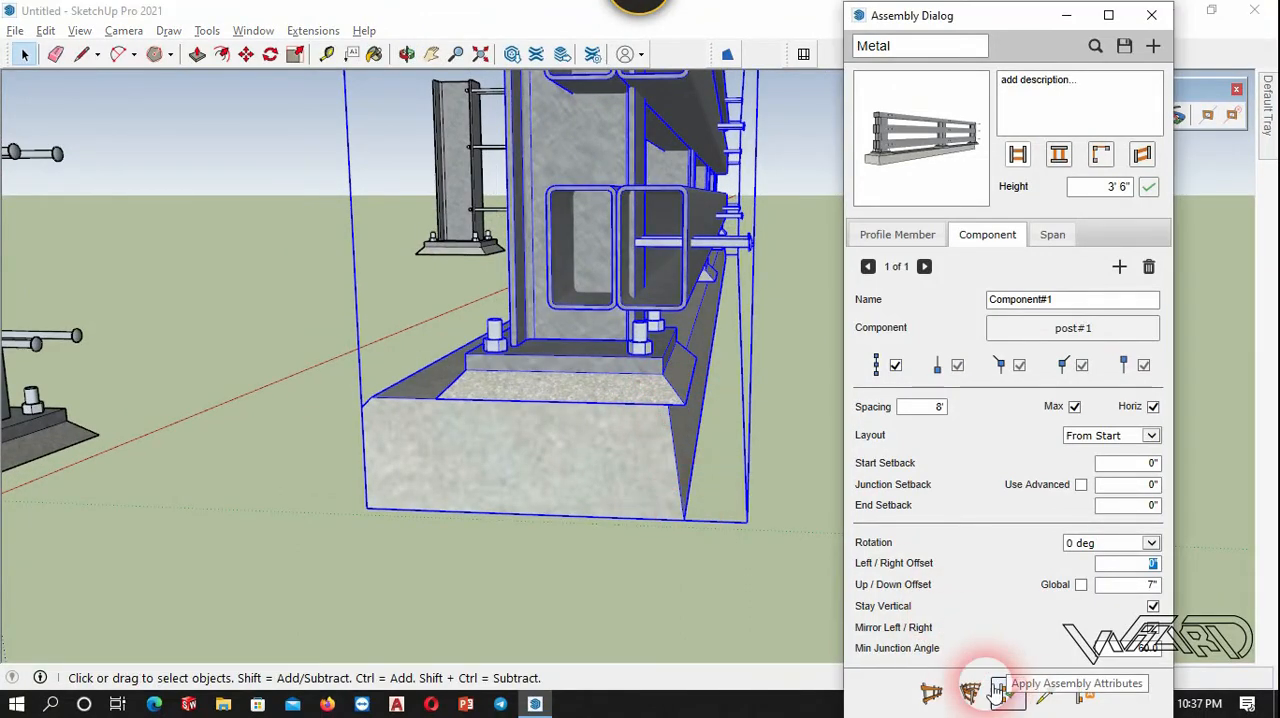
{"action": "left_click", "coordinate": [684, 543]}
Measure the width of the first post across its outer flange edges, just above the lower rails.
{"action": "middle_click_drag", "start_coordinate": [634, 380], "coordinate": [668, 200]}
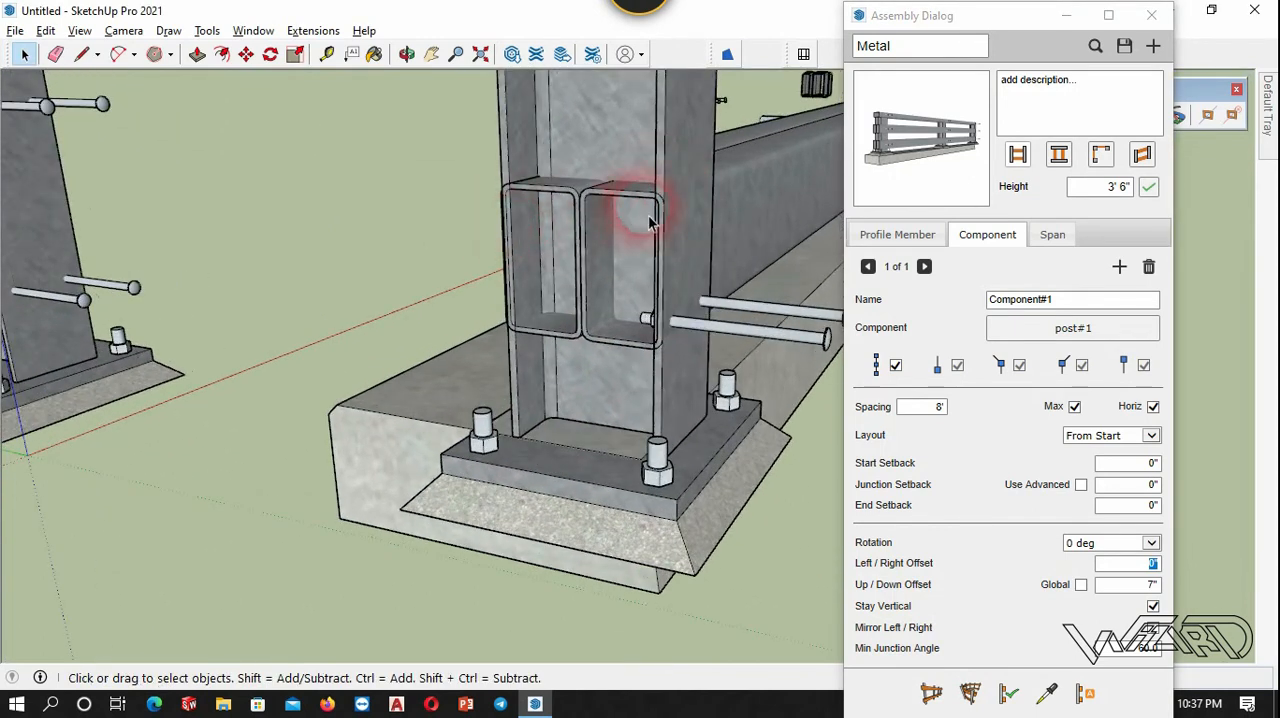
{"action": "scroll", "coordinate": [649, 222], "scroll_direction": "up", "scroll_amount": 2}
{"action": "left_click", "coordinate": [698, 168]}
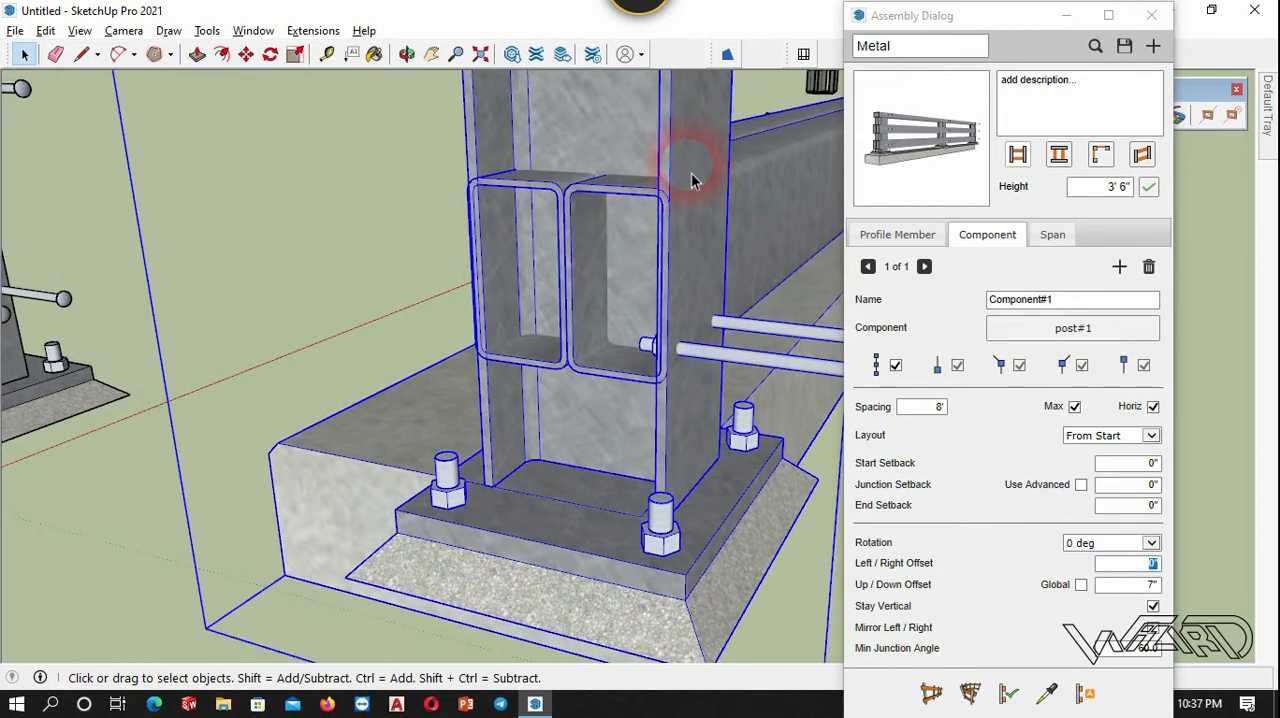
{"action": "key", "text": "t"}
{"action": "scroll", "coordinate": [688, 200], "scroll_direction": "up", "scroll_amount": 2}
{"action": "left_click", "coordinate": [655, 153]}
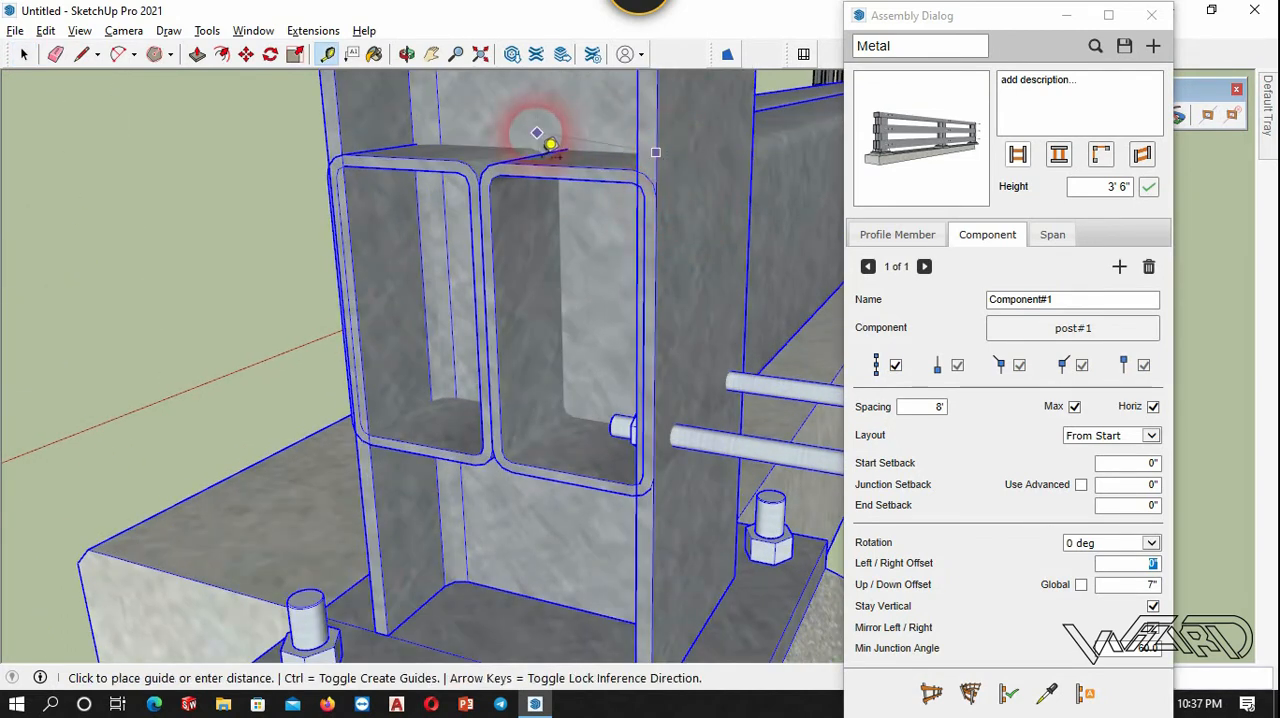
{"action": "scroll", "coordinate": [465, 142], "scroll_direction": "down", "scroll_amount": 2}
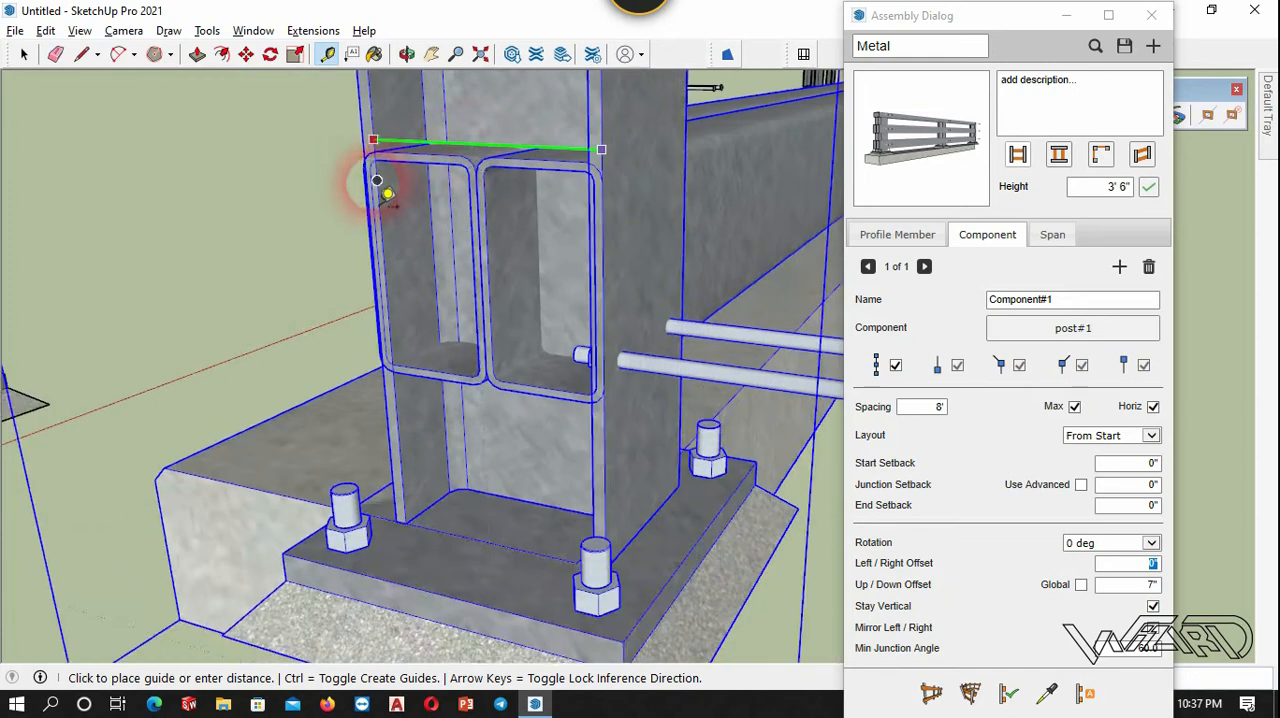
{"action": "middle_click_drag", "start_coordinate": [370, 178], "coordinate": [434, 216]}
{"action": "scroll", "coordinate": [270, 268], "scroll_direction": "up", "scroll_amount": 1}
{"action": "scroll", "coordinate": [345, 264], "scroll_direction": "down", "scroll_amount": 2}
{"action": "scroll", "coordinate": [390, 266], "scroll_direction": "up", "scroll_amount": 4}
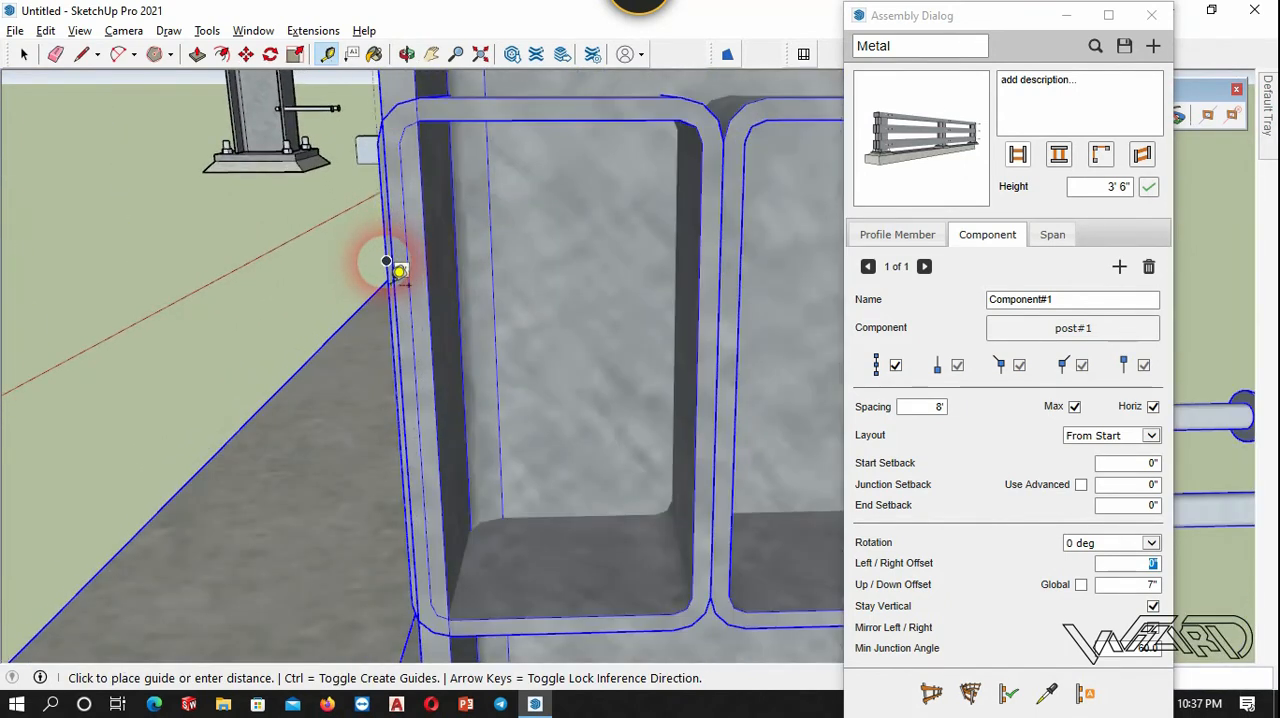
{"action": "key", "text": "space"}
Try a left/right offset of 8 inches for the posts in the selected run.
{"action": "scroll", "coordinate": [214, 390], "scroll_direction": "down", "scroll_amount": 5}
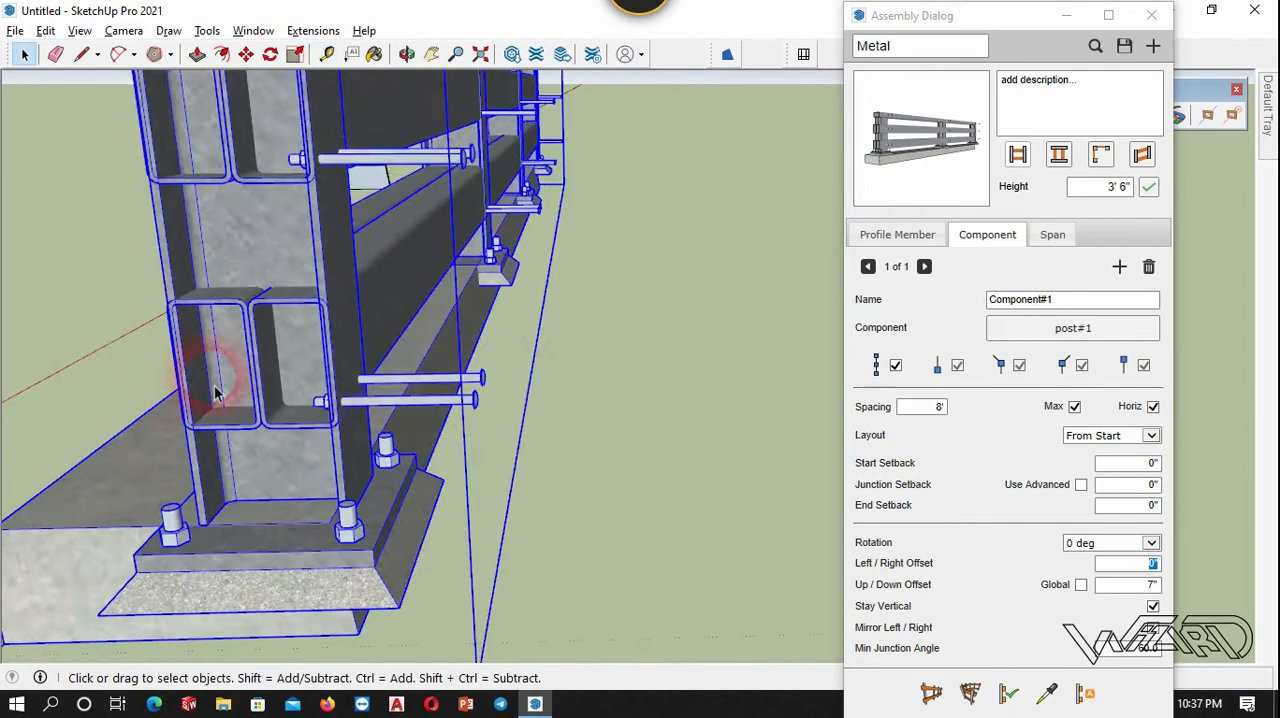
{"action": "scroll", "coordinate": [578, 389], "scroll_direction": "down", "scroll_amount": 3}
{"action": "left_click", "coordinate": [640, 434]}
{"action": "middle_click_drag", "start_coordinate": [543, 380], "coordinate": [206, 263]}
{"action": "left_click", "coordinate": [206, 263]}
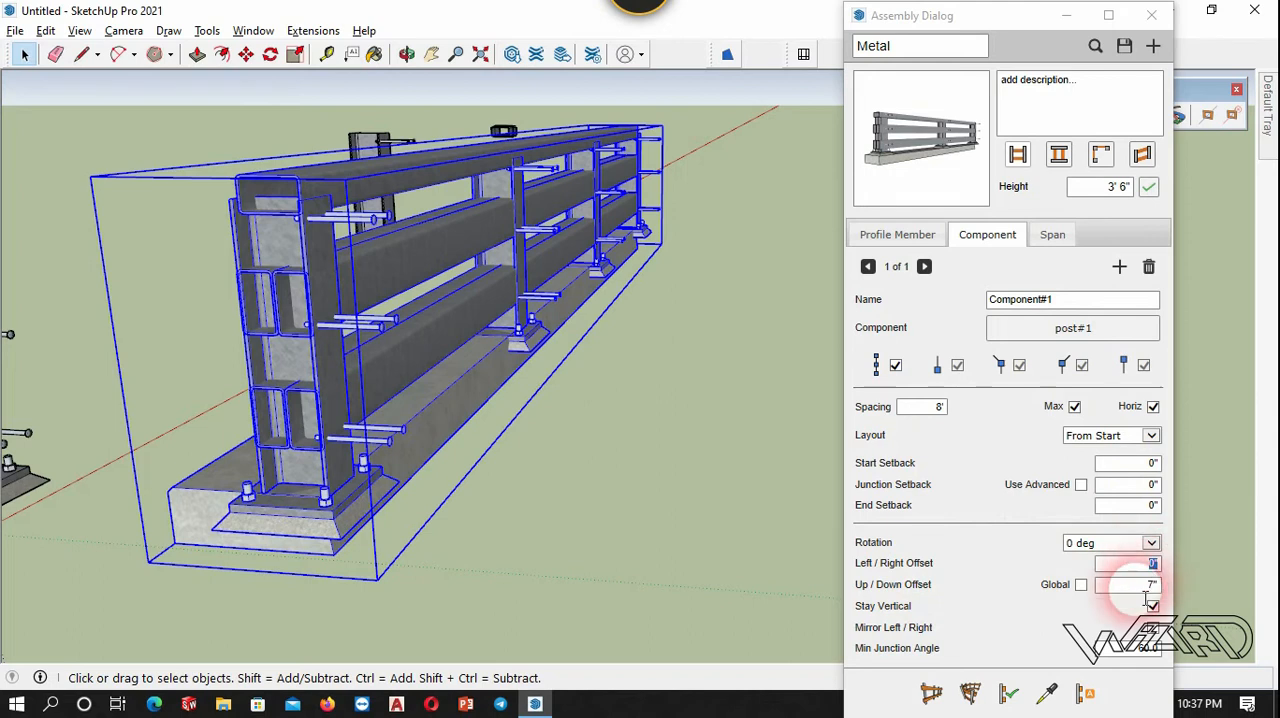
{"action": "left_click", "coordinate": [1152, 566]}
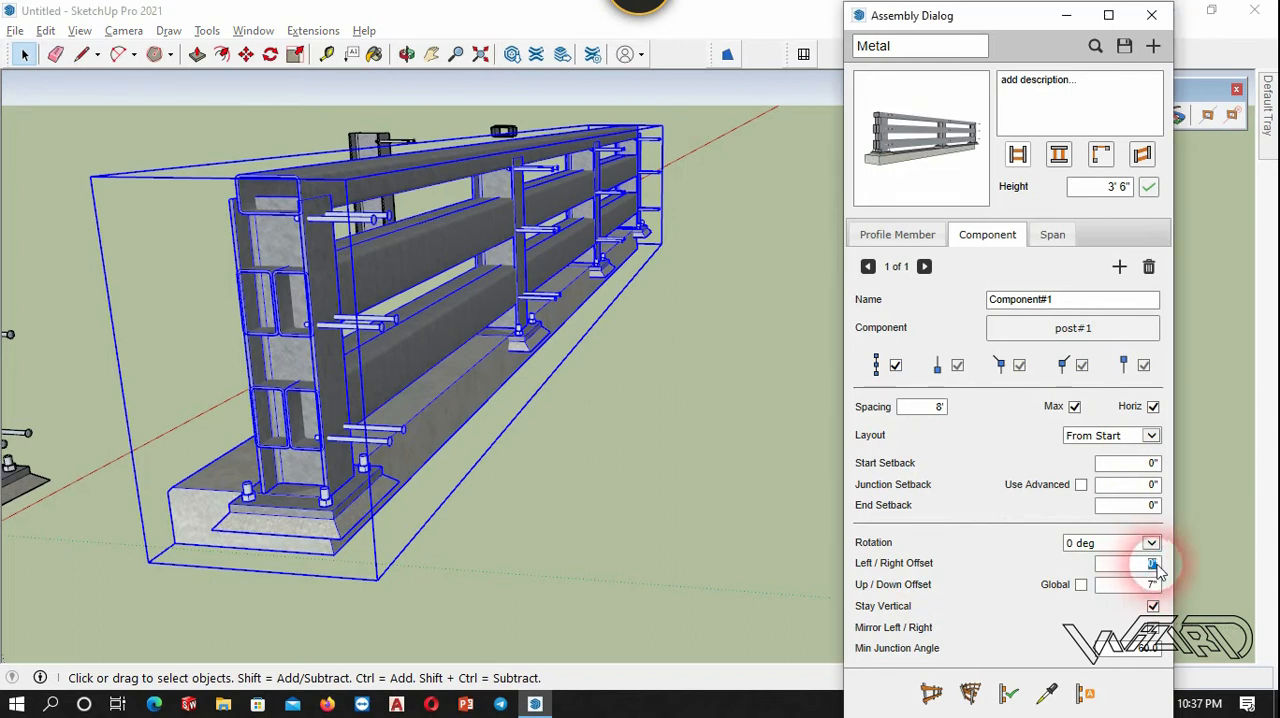
{"action": "left_click", "coordinate": [1153, 606]}
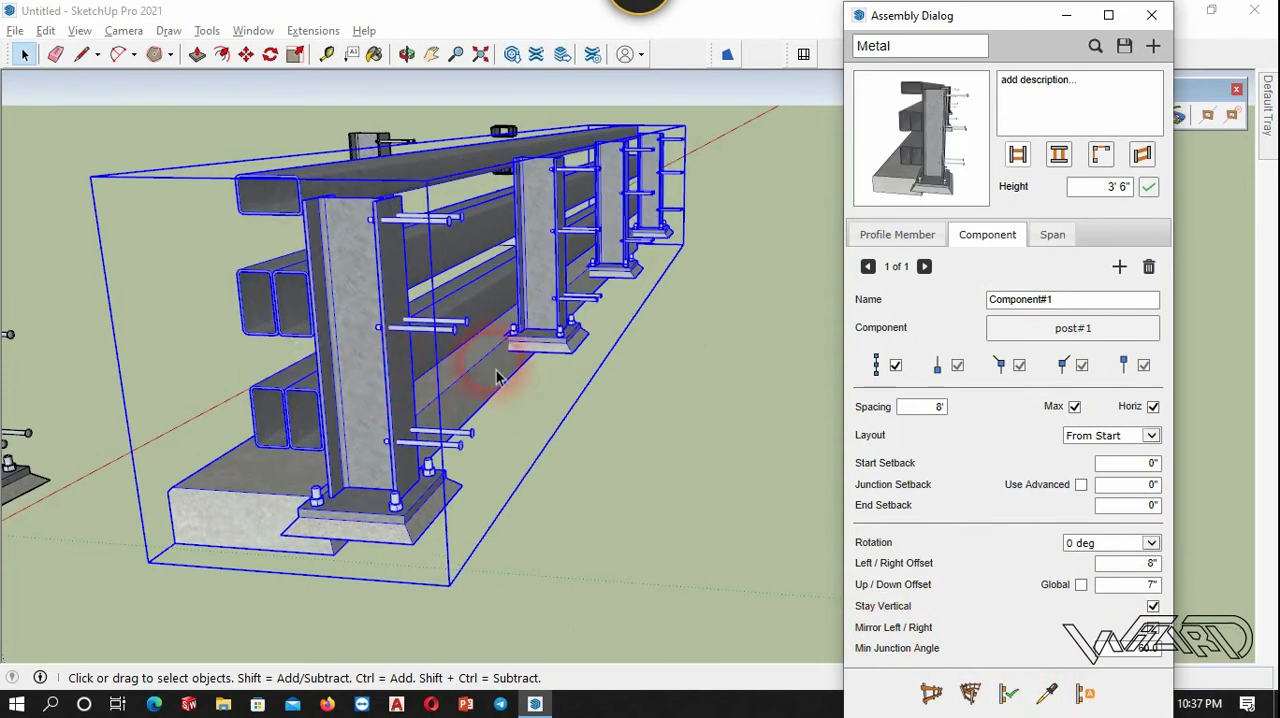
Set the post component's left/right offset to -8 inches and apply it to the run.
{"action": "left_click", "coordinate": [1147, 561]}
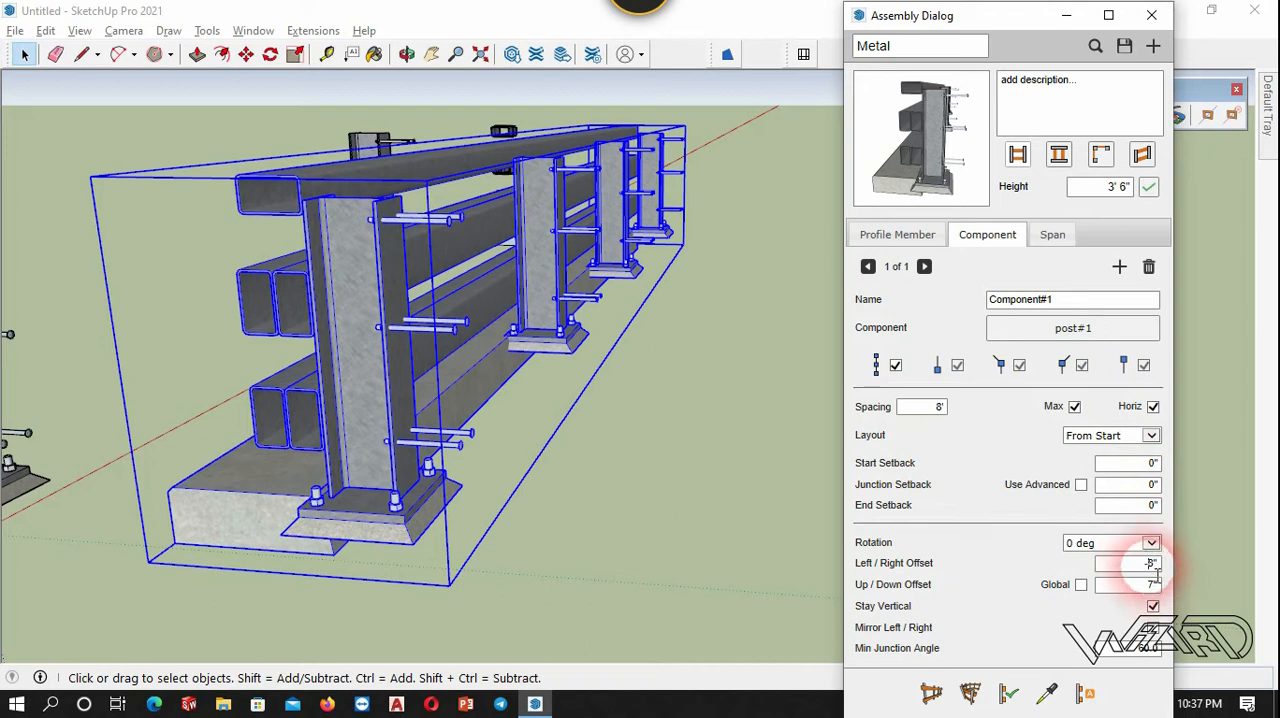
{"action": "left_click", "coordinate": [1008, 692]}
{"action": "left_click", "coordinate": [612, 513]}
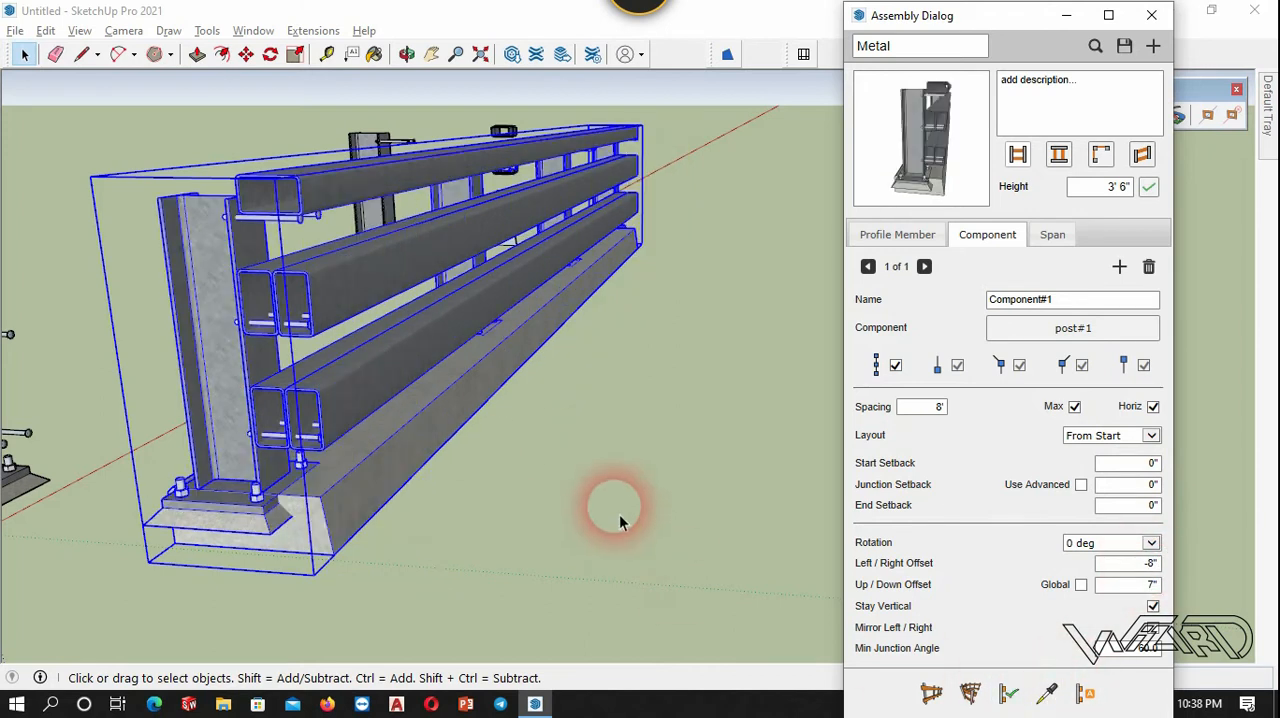
Set the post component's start setback to 2 feet and apply it to the run.
{"action": "middle_click_drag", "start_coordinate": [618, 521], "coordinate": [503, 183]}
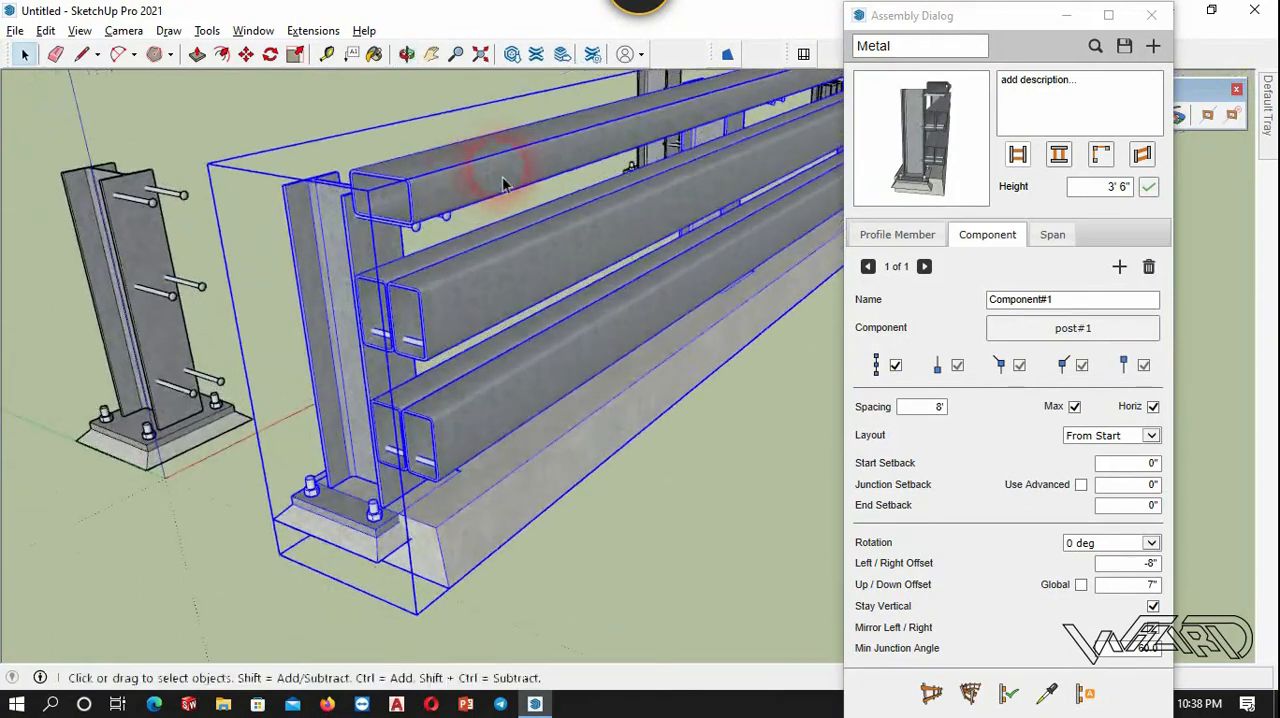
{"action": "double_click", "coordinate": [1150, 466]}
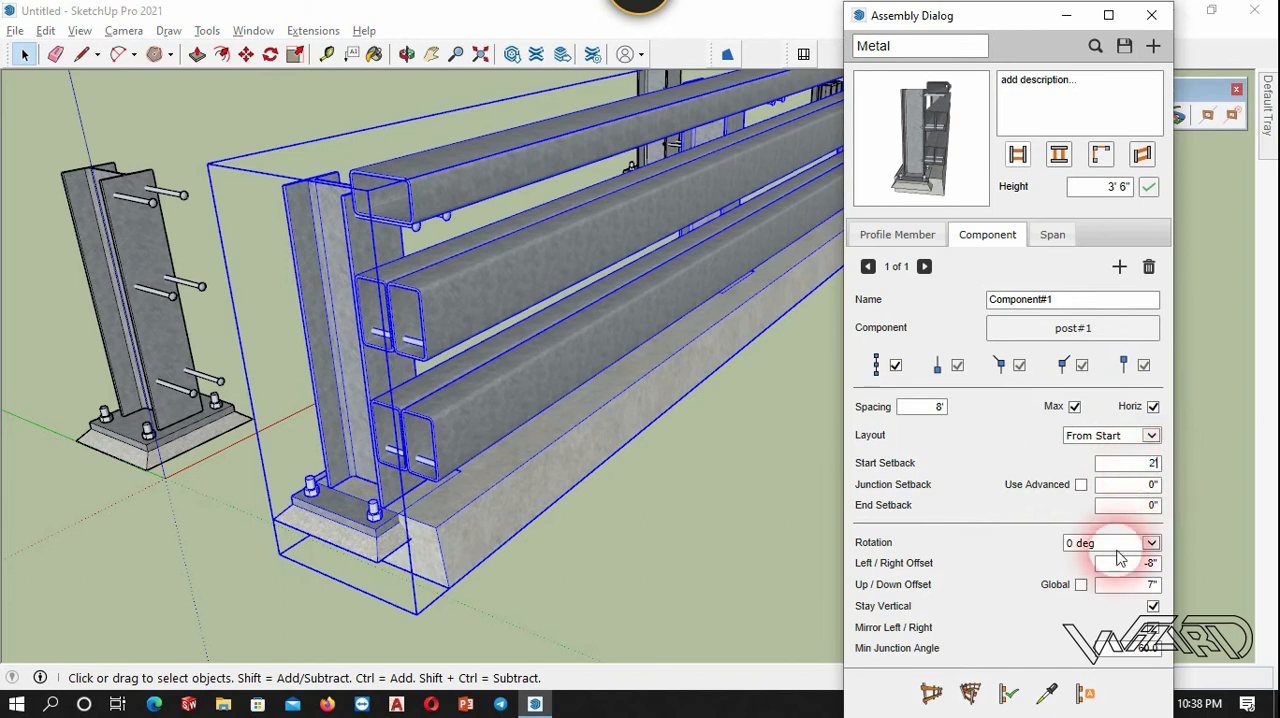
{"action": "left_click", "coordinate": [1003, 692]}
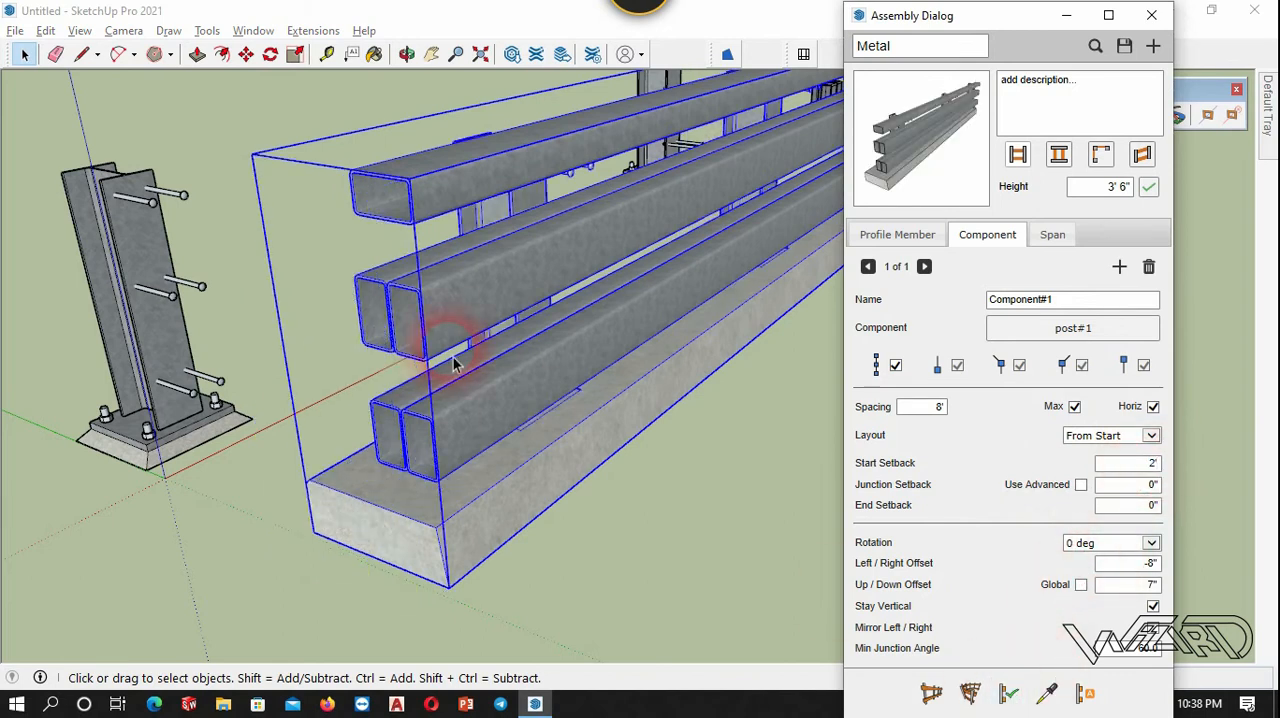
Measure the height of the sloped concrete footing under the original post, from its upper edge to the ground.
{"action": "middle_click_drag", "start_coordinate": [528, 345], "coordinate": [430, 305]}
{"action": "scroll", "coordinate": [449, 343], "scroll_direction": "up", "scroll_amount": 3}
{"action": "scroll", "coordinate": [471, 357], "scroll_direction": "down", "scroll_amount": 3}
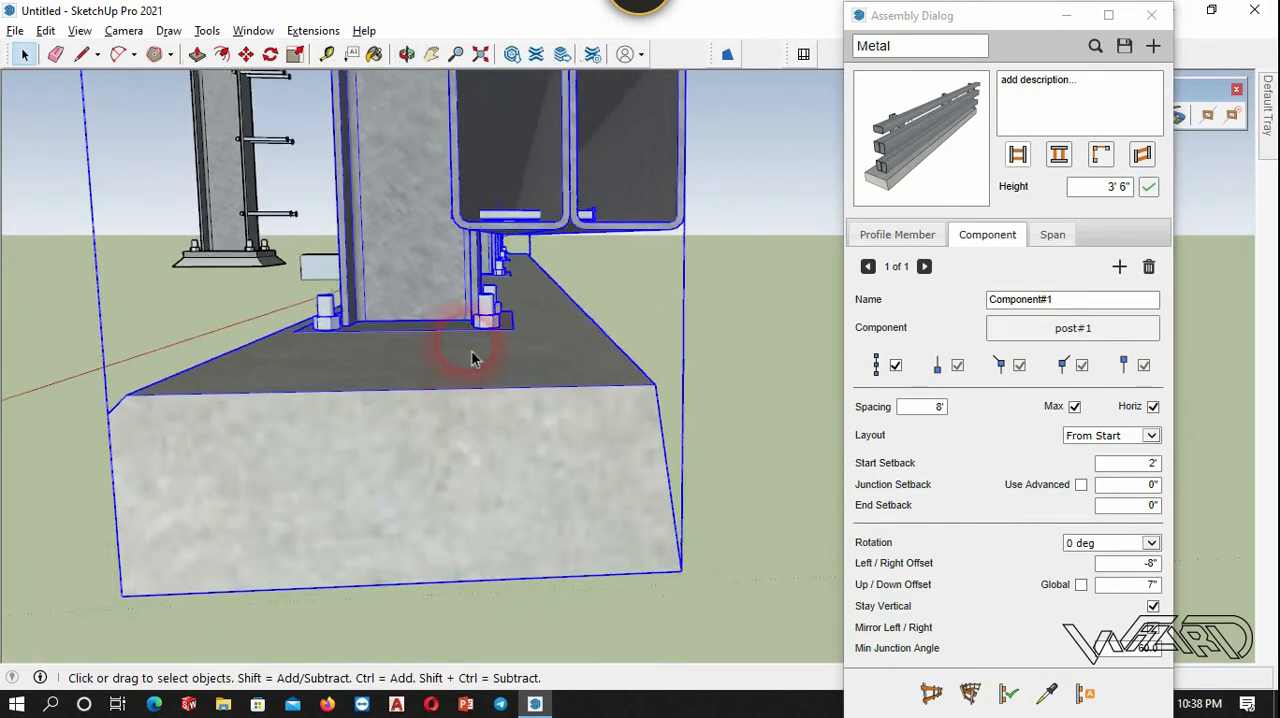
{"action": "middle_click_drag", "start_coordinate": [485, 357], "coordinate": [460, 350]}
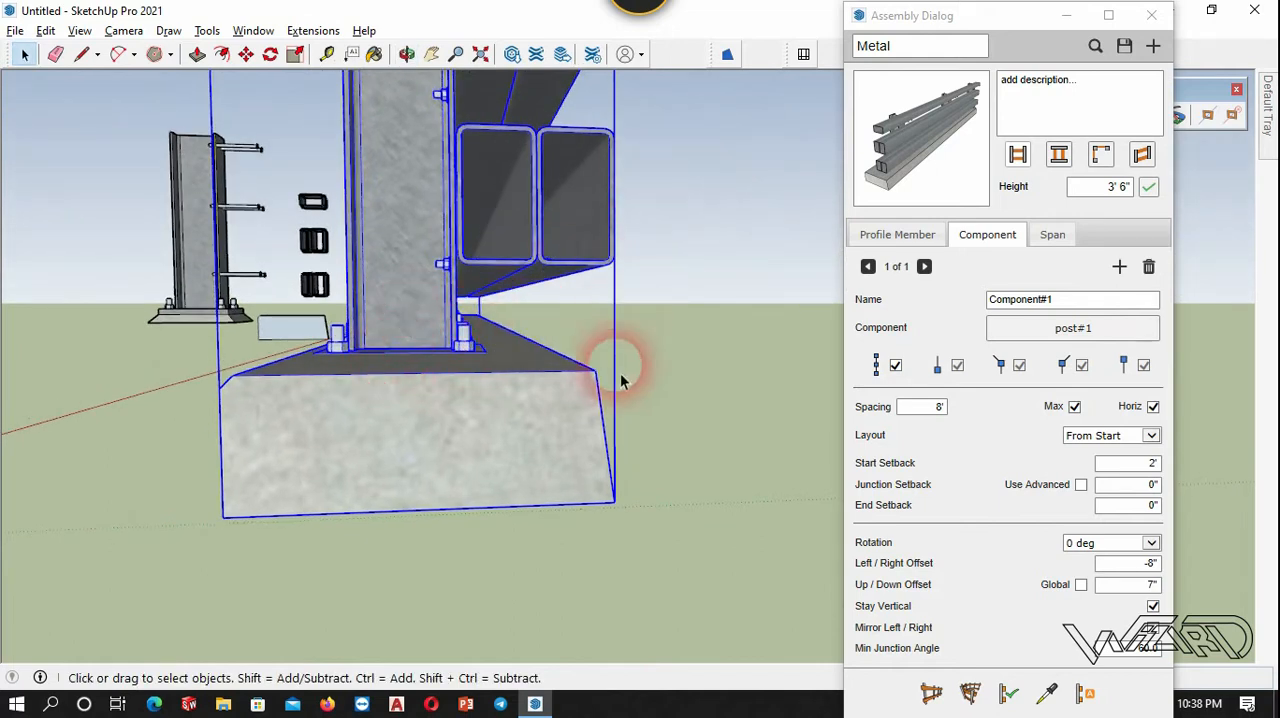
{"action": "middle_click_drag", "start_coordinate": [609, 366], "coordinate": [586, 416]}
{"action": "scroll", "coordinate": [600, 405], "scroll_direction": "down", "scroll_amount": 3}
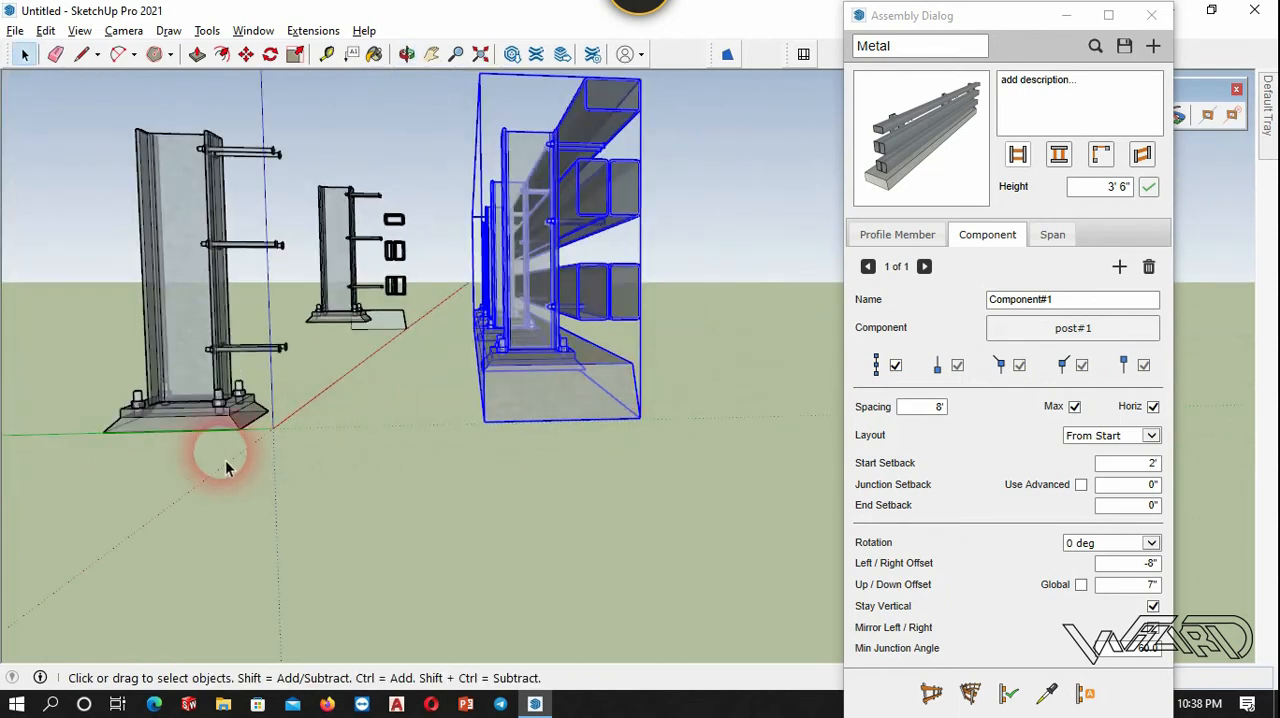
{"action": "mouse_move", "coordinate": [223, 443]}
{"action": "middle_mouse_down"}
{"action": "mouse_move", "coordinate": [354, 400]}
{"action": "mouse_move", "coordinate": [230, 420]}
{"action": "middle_mouse_up"}
{"action": "scroll", "coordinate": [230, 420], "scroll_direction": "up", "scroll_amount": 5}
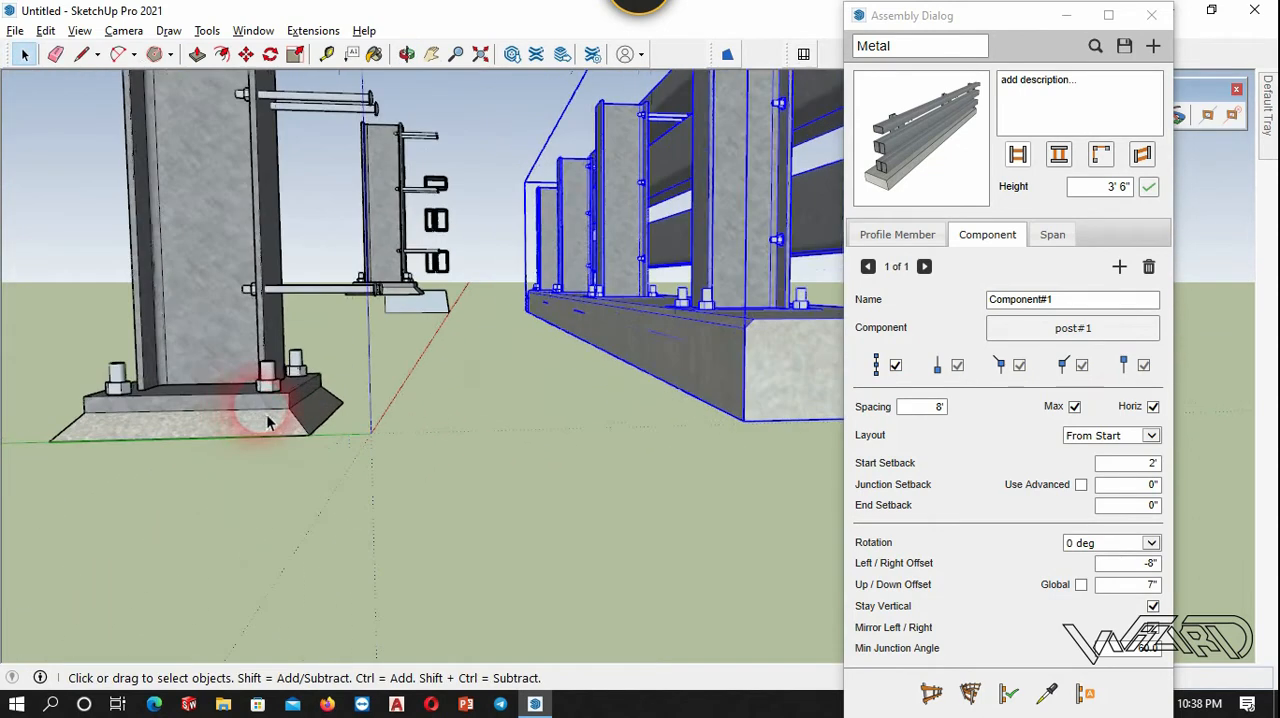
{"action": "key", "text": "t"}
{"action": "left_click", "coordinate": [295, 391]}
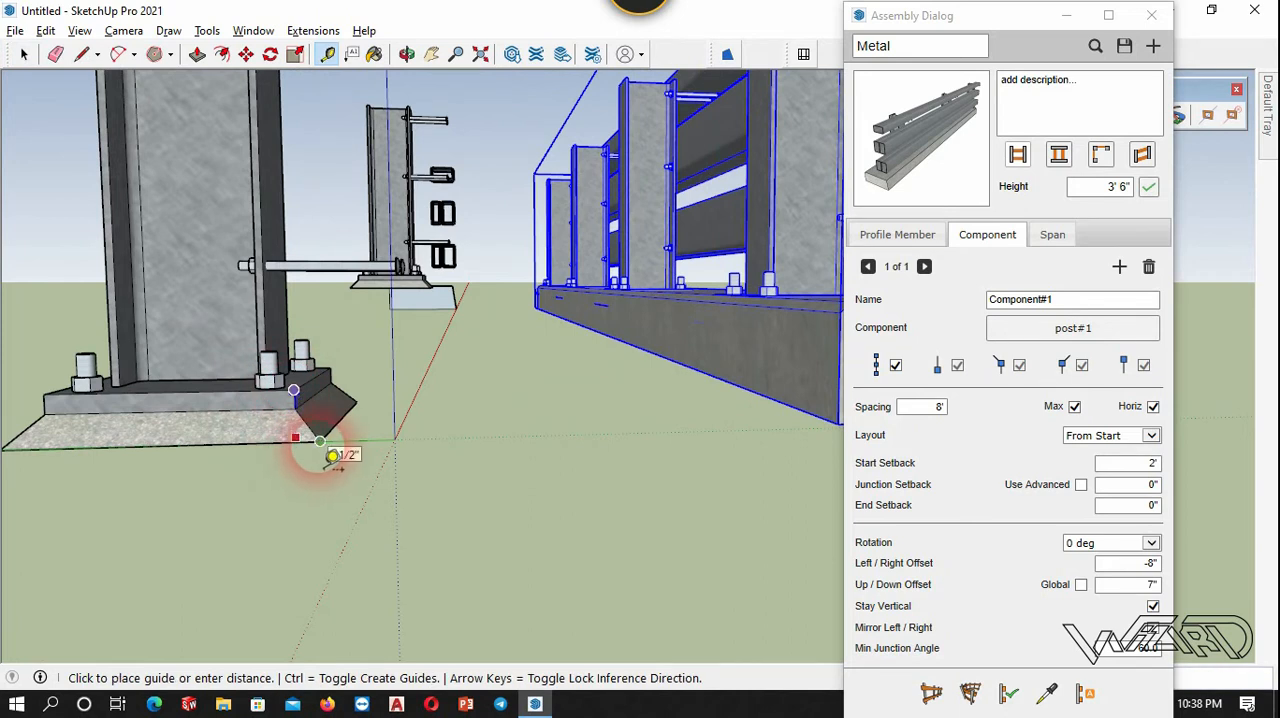
{"action": "key", "text": "space"}
{"action": "scroll", "coordinate": [318, 514], "scroll_direction": "down", "scroll_amount": 3}
{"action": "middle_click_drag", "start_coordinate": [312, 491], "coordinate": [190, 500]}
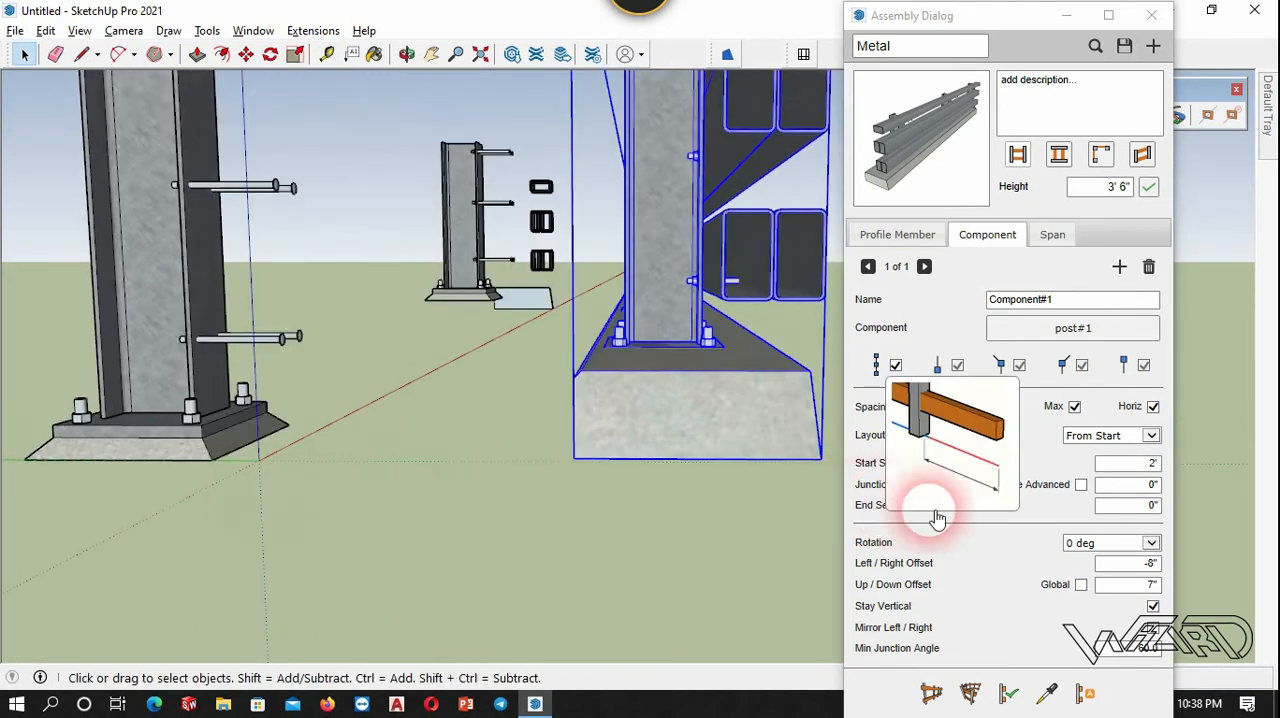
Set the post component's up/down offset to 9.5 inches and apply it to the run.
{"action": "double_click", "coordinate": [1150, 590]}
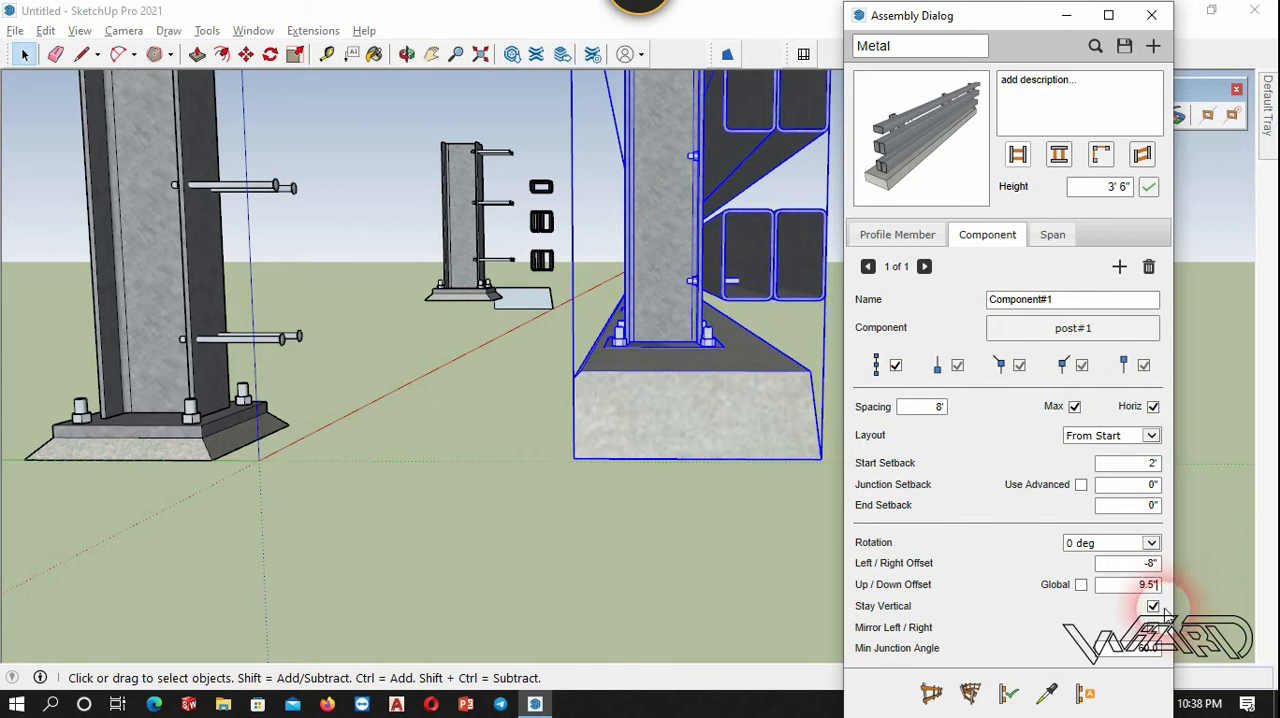
{"action": "left_click", "coordinate": [1007, 691]}
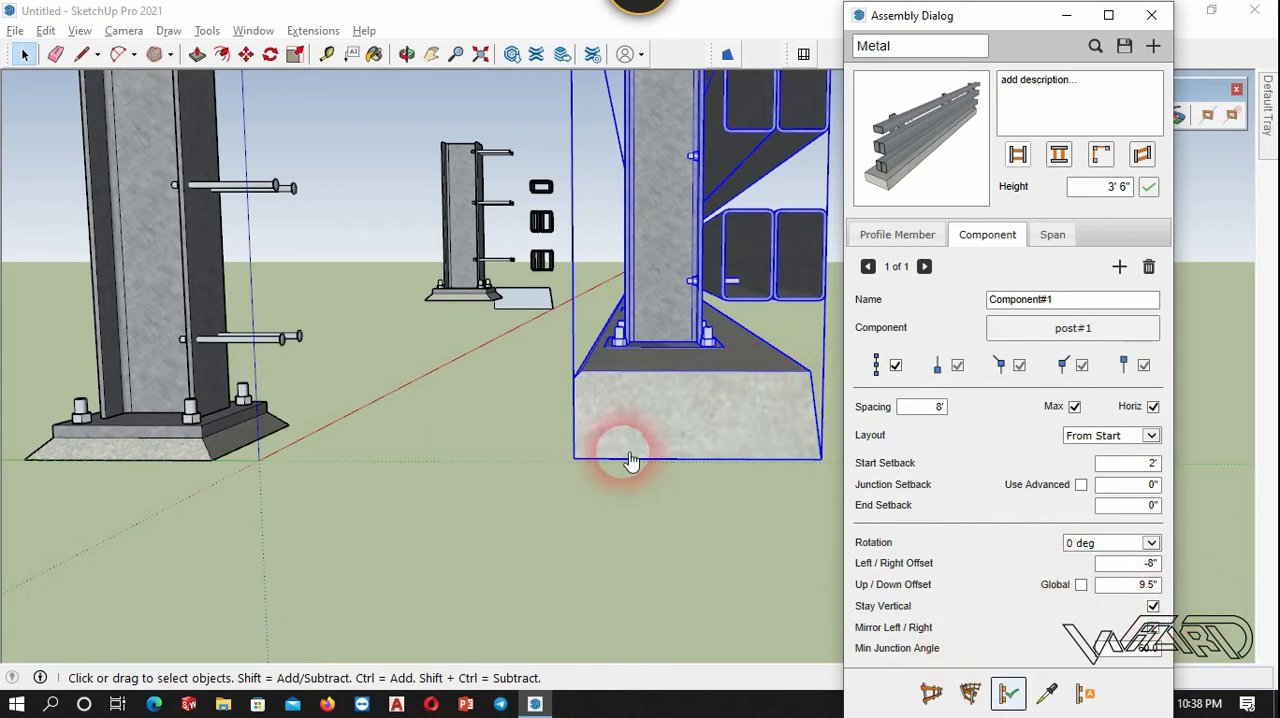
{"action": "middle_click_drag", "start_coordinate": [634, 357], "coordinate": [667, 311]}
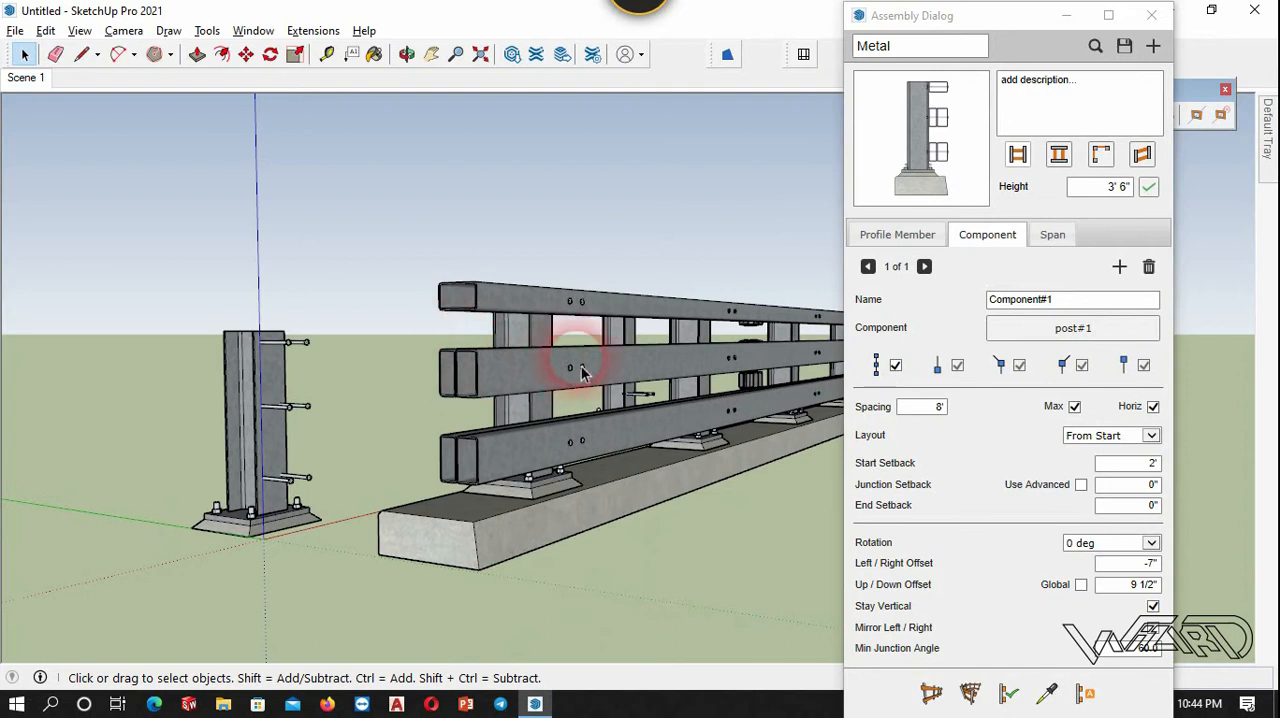
{"action": "middle_click_drag", "start_coordinate": [571, 357], "coordinate": [787, 284]}
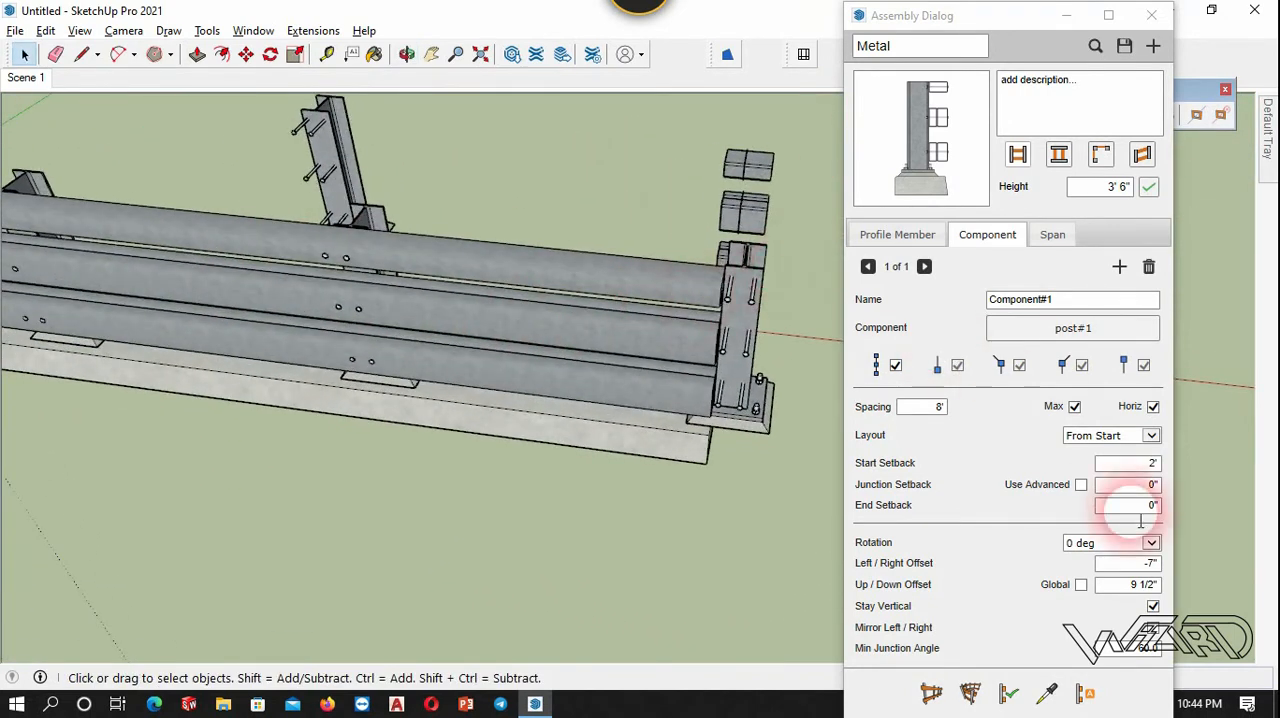
Try an end setback of -2 feet for the post component in the selected guardrail run.
{"action": "left_click", "coordinate": [755, 376]}
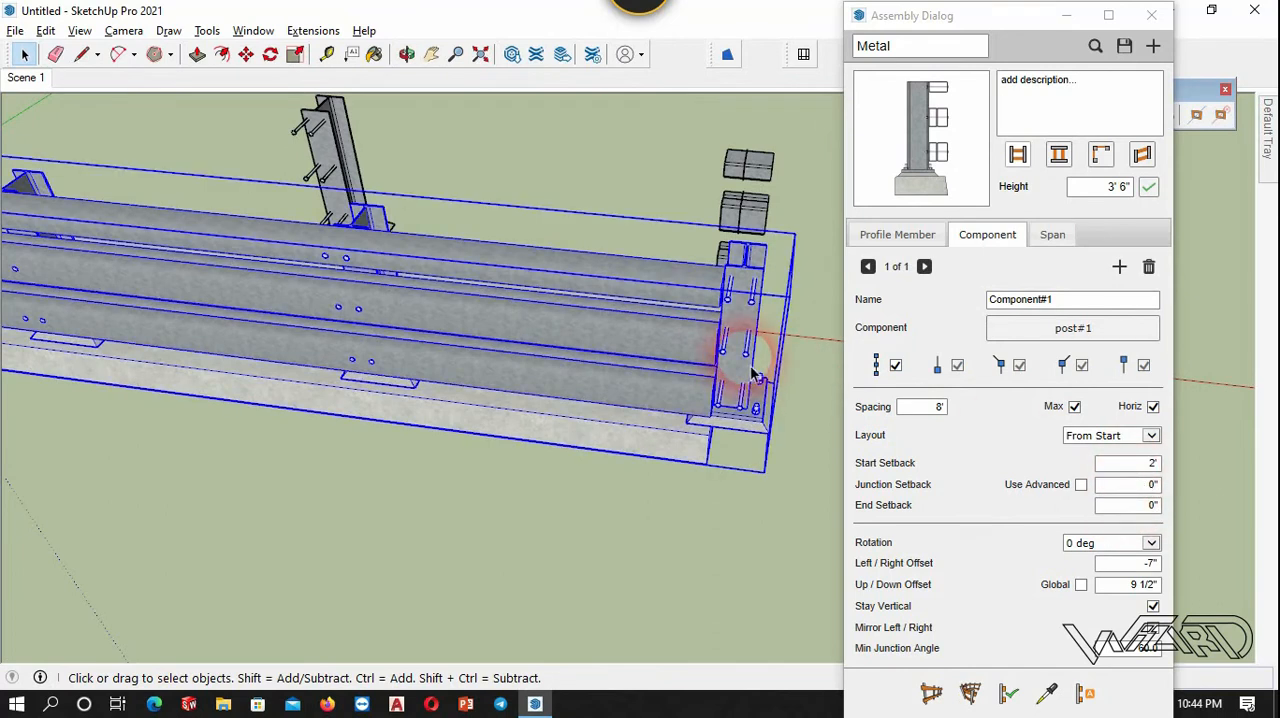
{"action": "left_click", "coordinate": [777, 517]}
{"action": "left_click", "coordinate": [675, 421]}
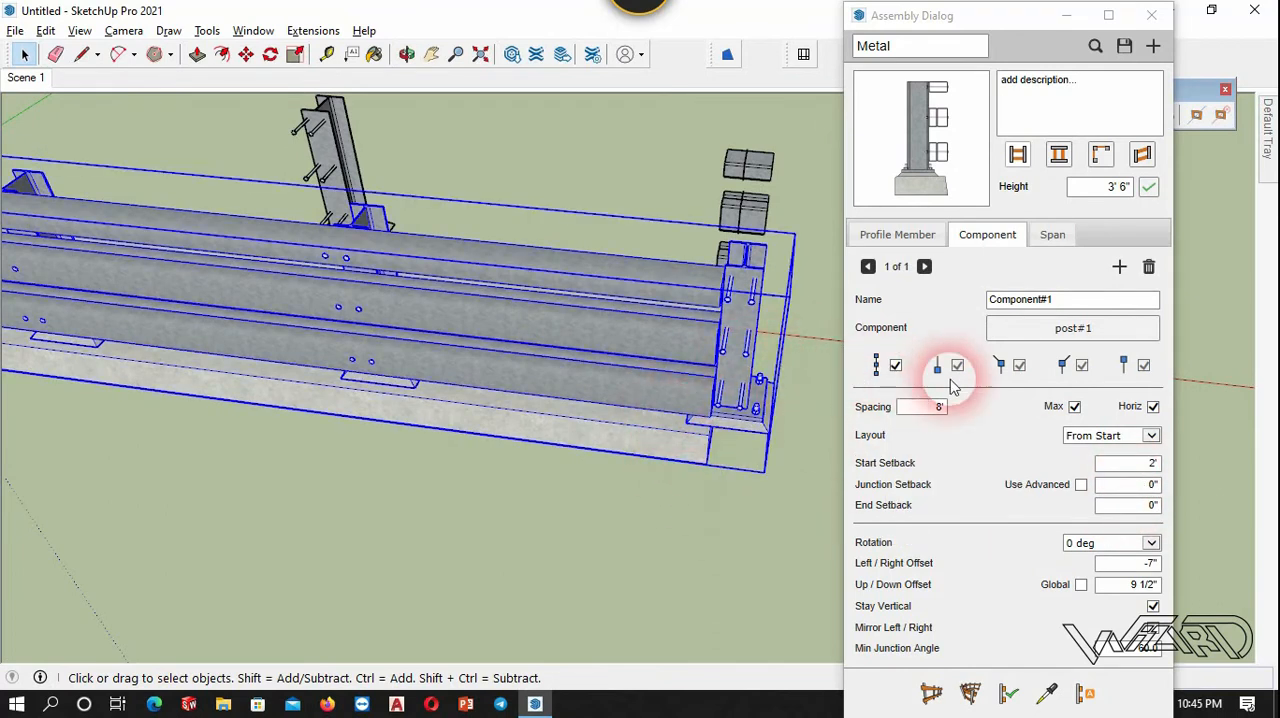
{"action": "left_click", "coordinate": [1150, 505]}
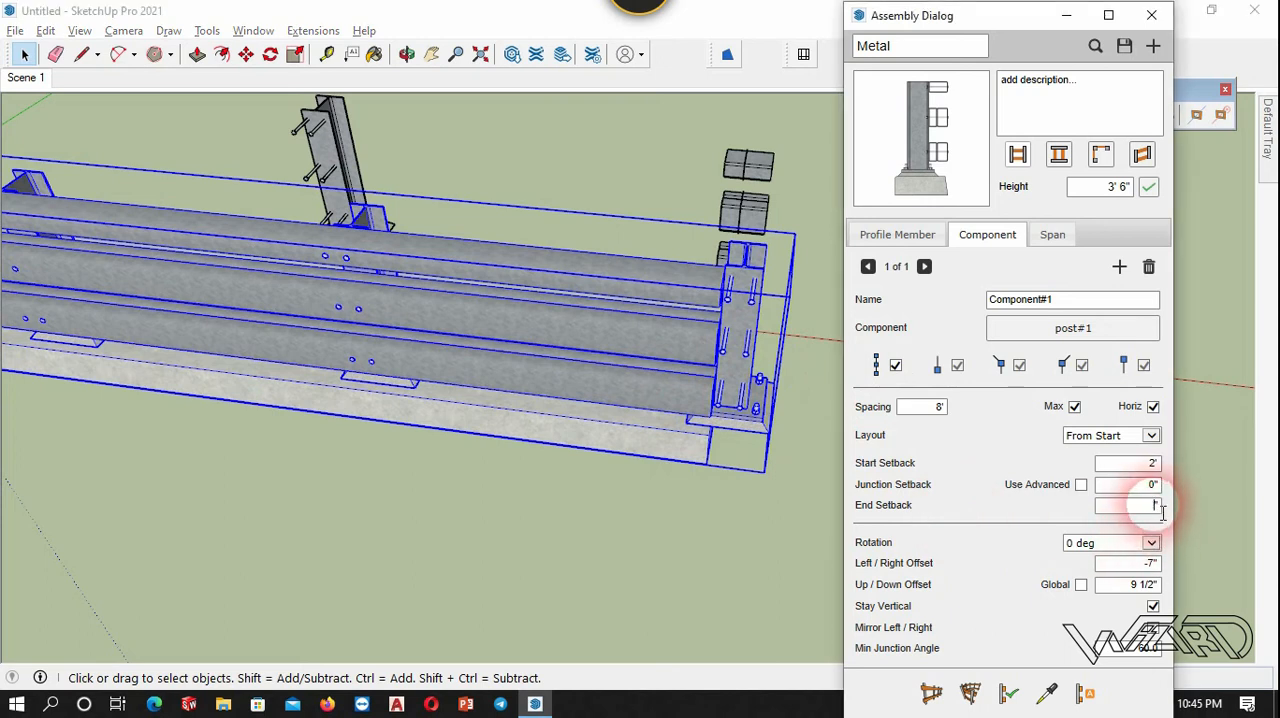
{"action": "type", "text": "-"}
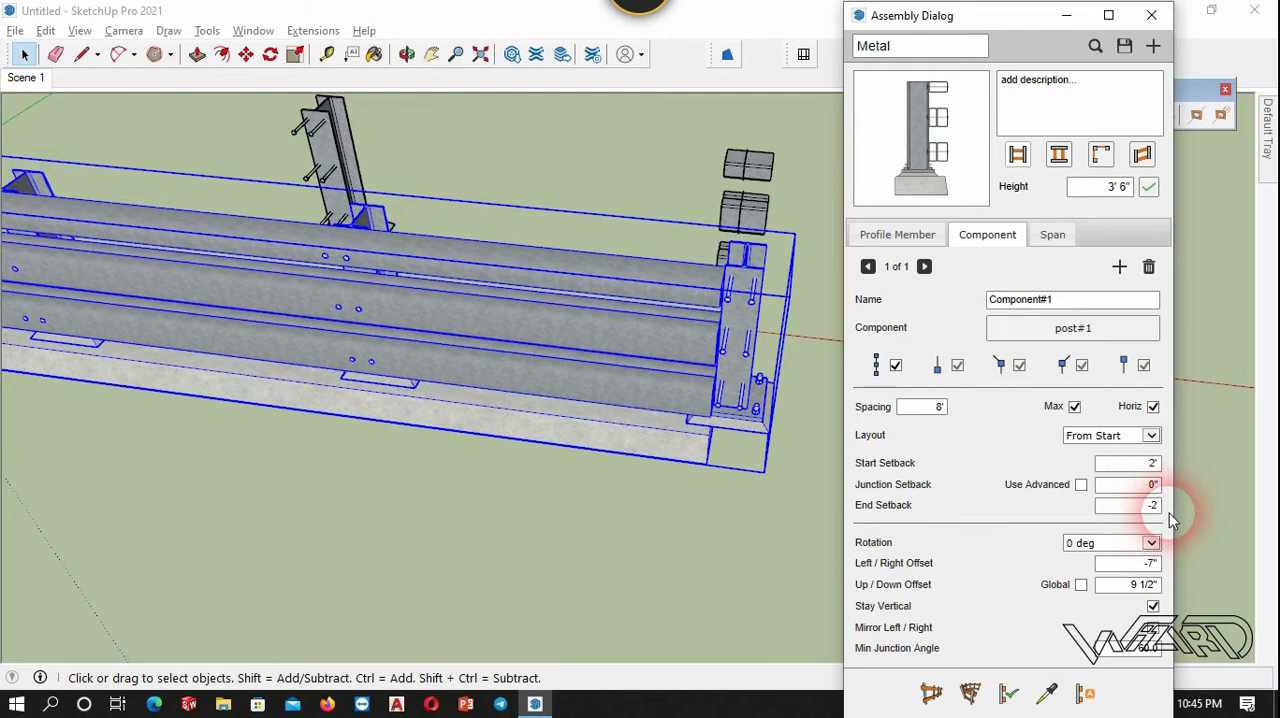
{"action": "type", "text": "2"}
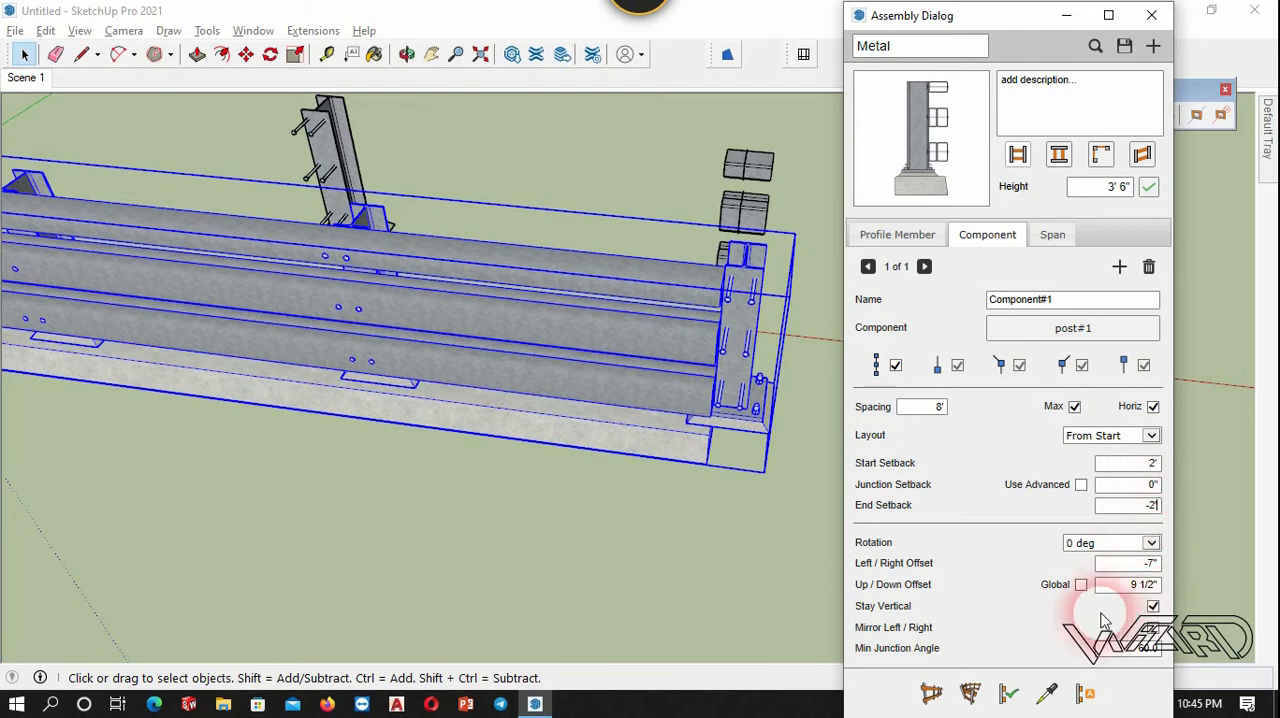
{"action": "left_click", "coordinate": [1009, 694]}
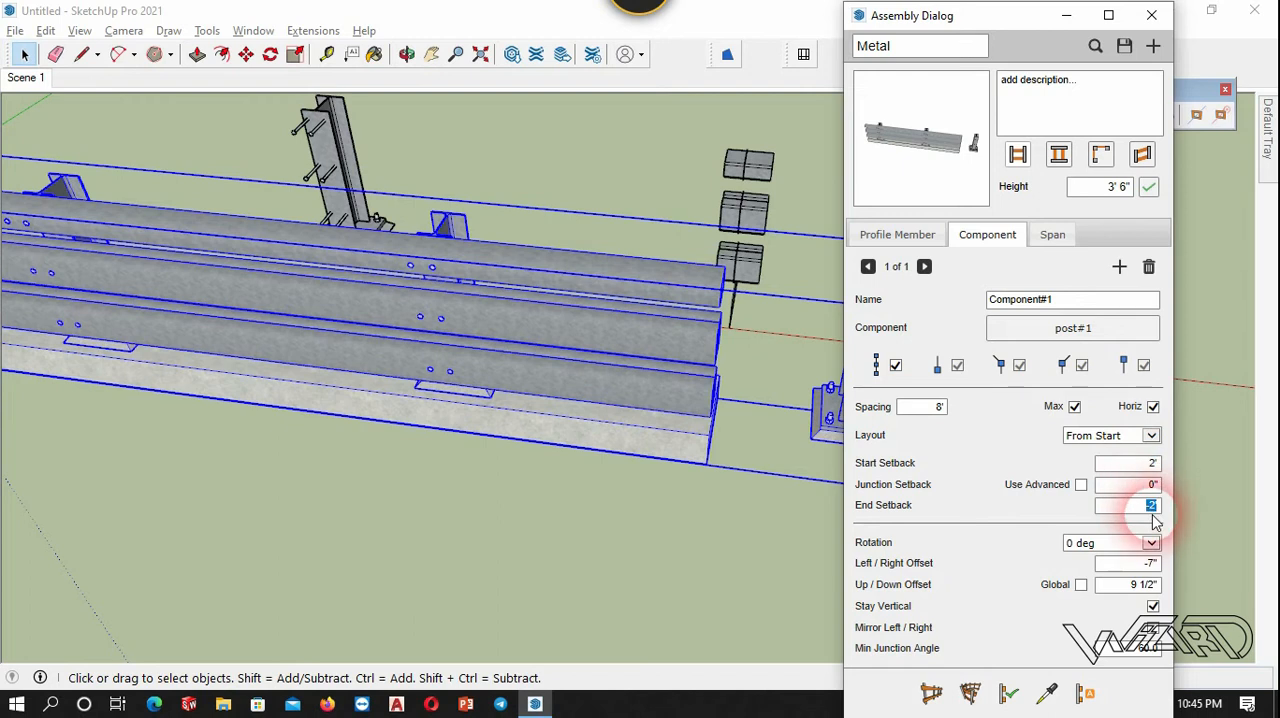
Set the post component's end setback to 2 feet and apply it to the selected run.
{"action": "left_click", "coordinate": [1150, 565]}
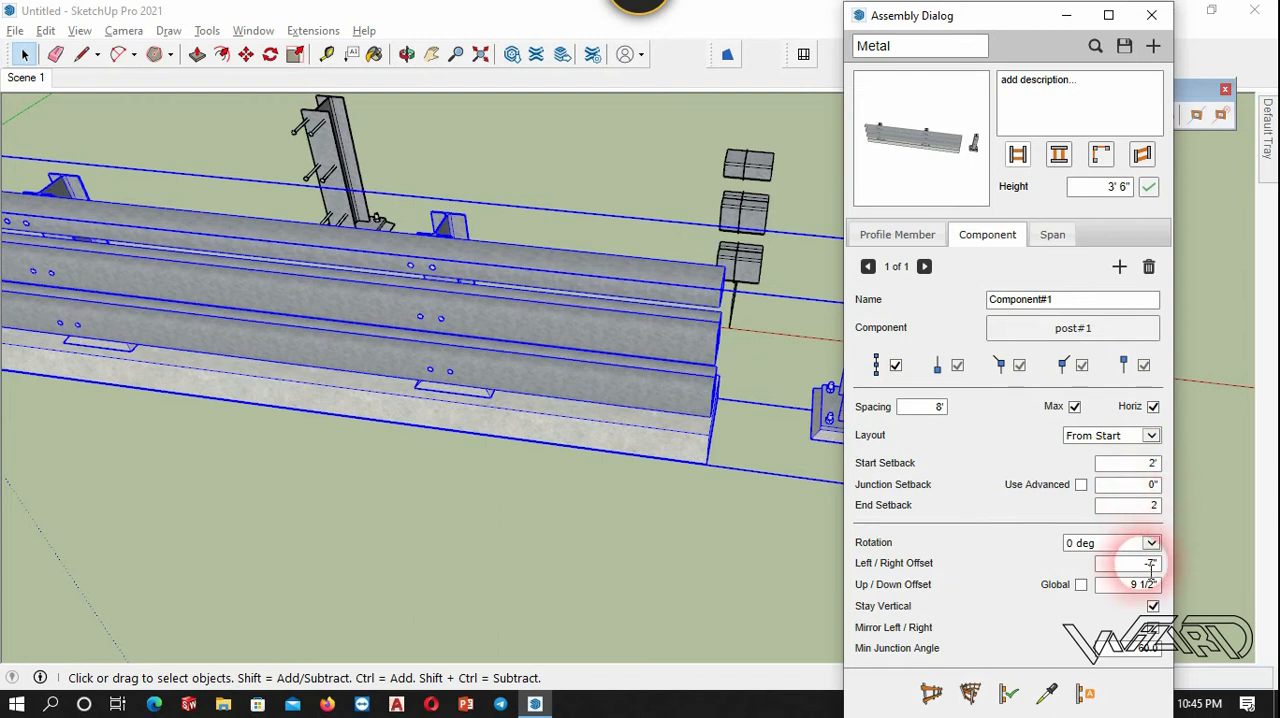
{"action": "left_click", "coordinate": [1008, 691]}
{"action": "left_click", "coordinate": [514, 527]}
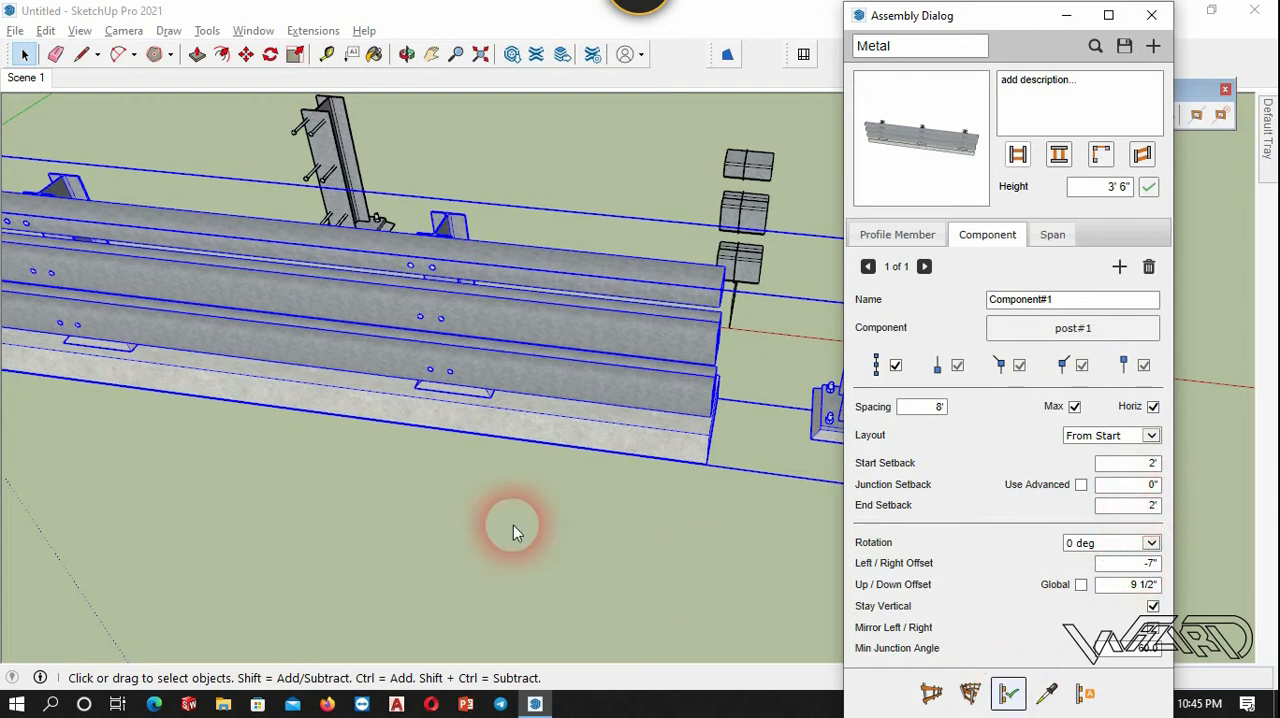
{"action": "middle_click_drag", "start_coordinate": [530, 540], "coordinate": [557, 332]}
{"action": "scroll", "coordinate": [531, 374], "scroll_direction": "up", "scroll_amount": 5}
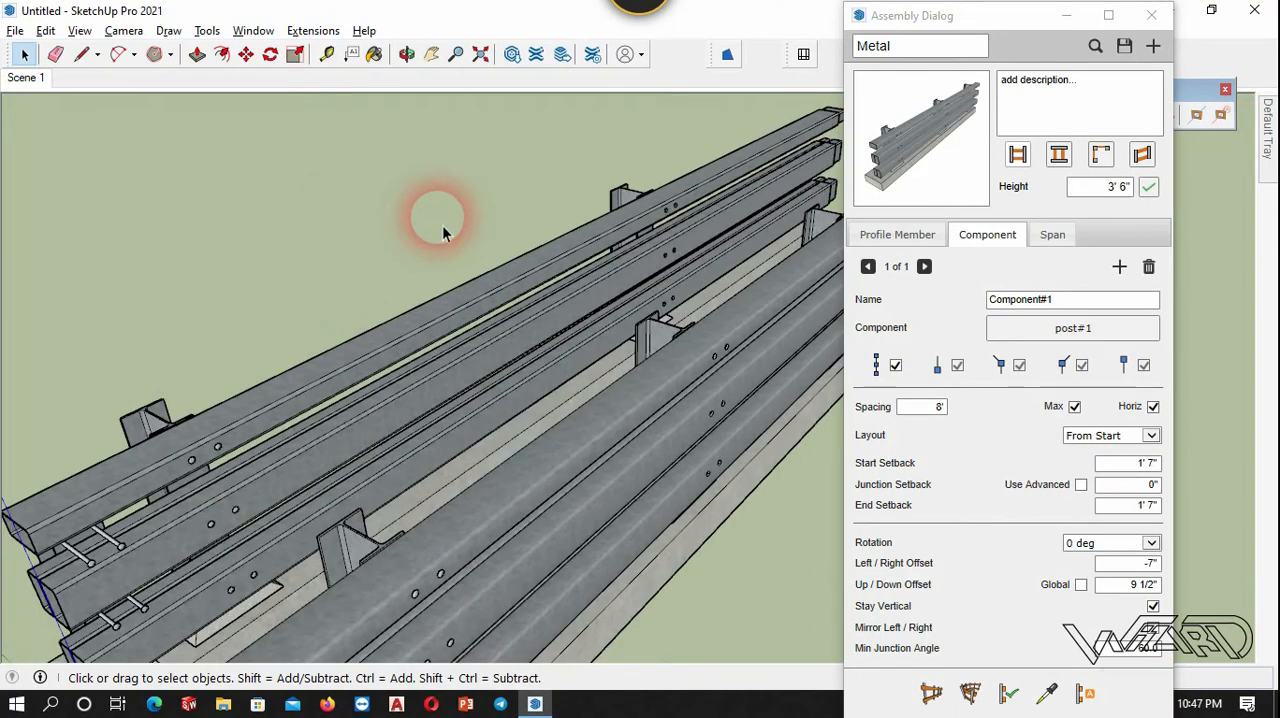
{"action": "middle_click_drag", "start_coordinate": [434, 220], "coordinate": [603, 357]}
{"action": "scroll", "coordinate": [727, 273], "scroll_direction": "up", "scroll_amount": 3}
Set the post spacing to 10 feet and apply it to the front guardrail run.
{"action": "middle_click_drag", "start_coordinate": [643, 318], "coordinate": [577, 335]}
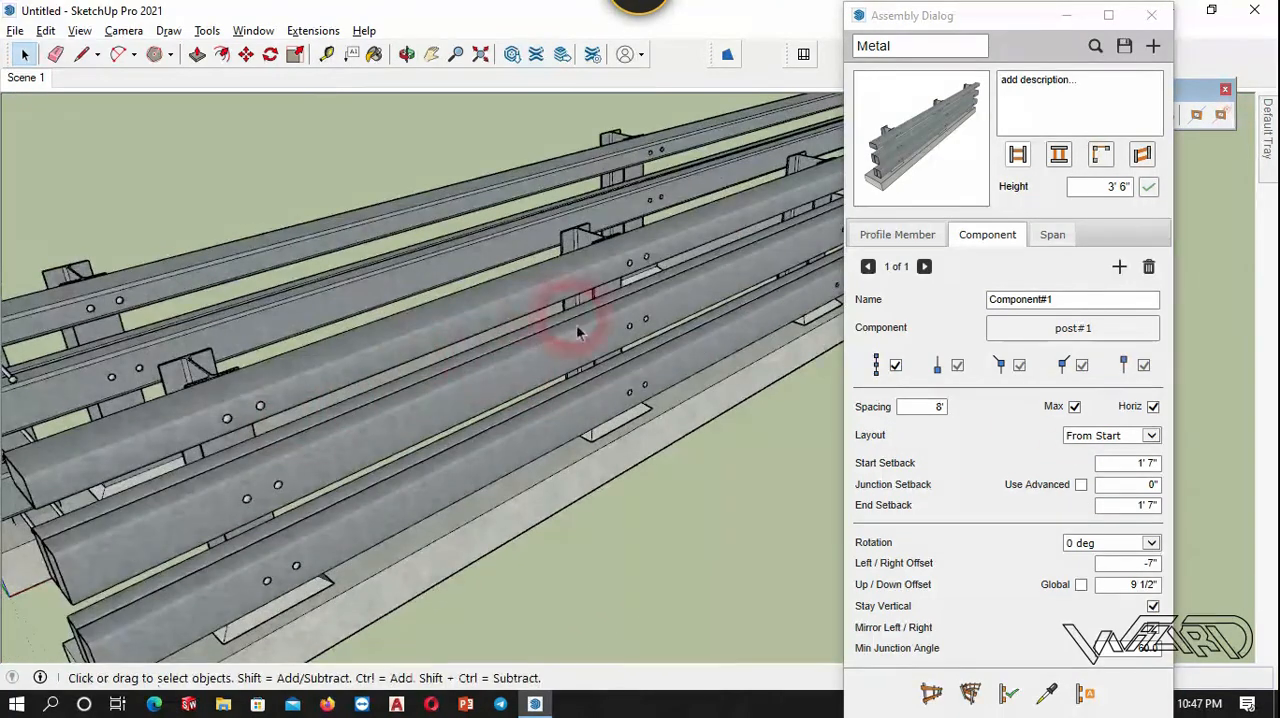
{"action": "scroll", "coordinate": [600, 330], "scroll_direction": "down", "scroll_amount": 3}
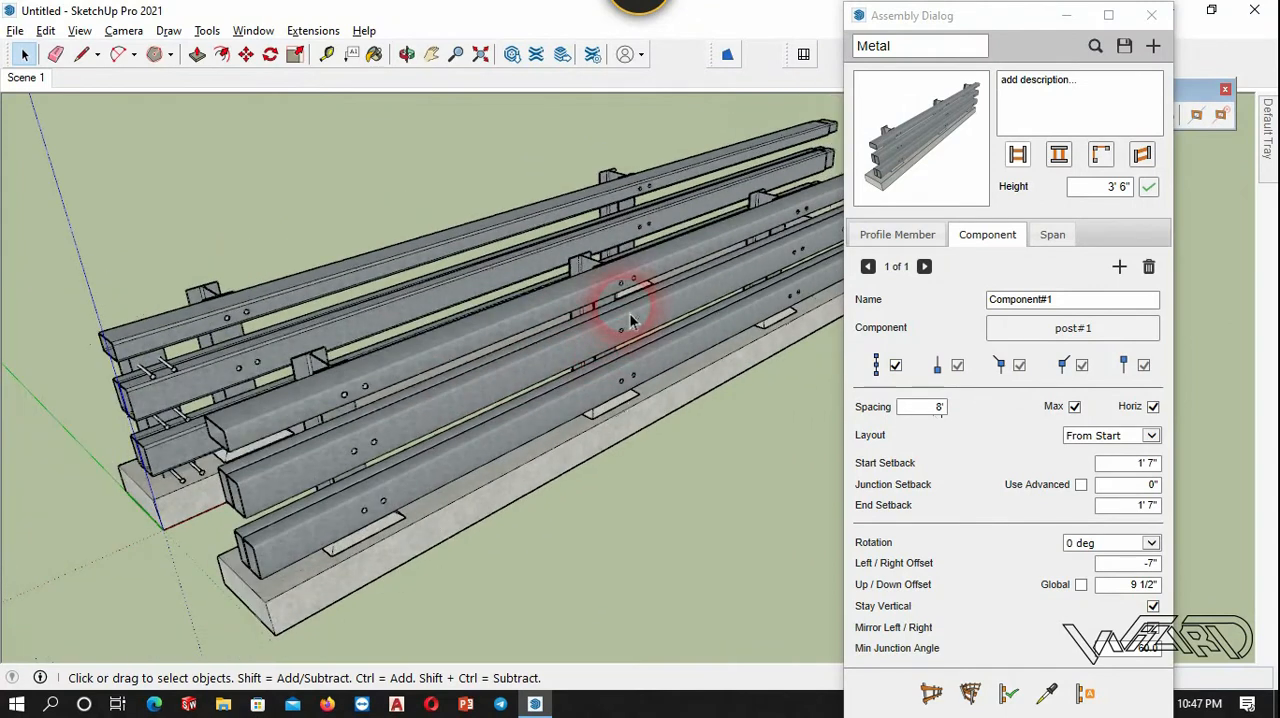
{"action": "left_click", "coordinate": [928, 409]}
{"action": "left_click", "coordinate": [940, 412]}
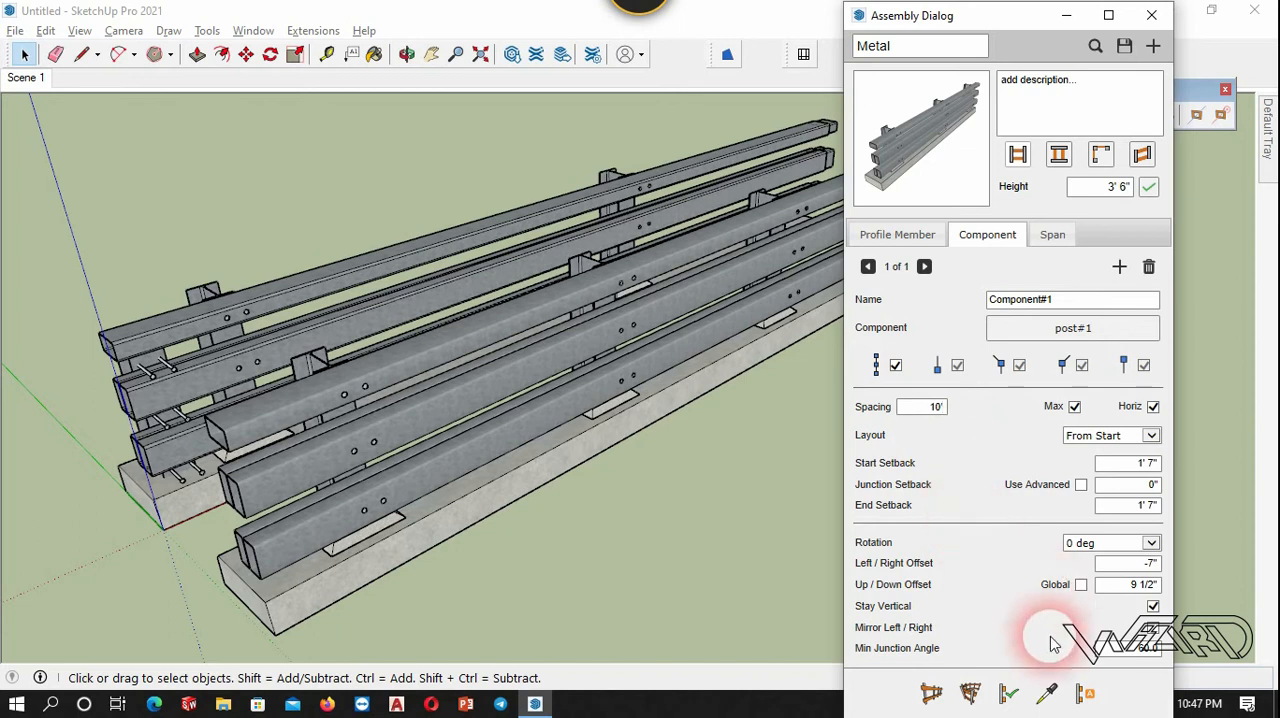
{"action": "left_click", "coordinate": [590, 425]}
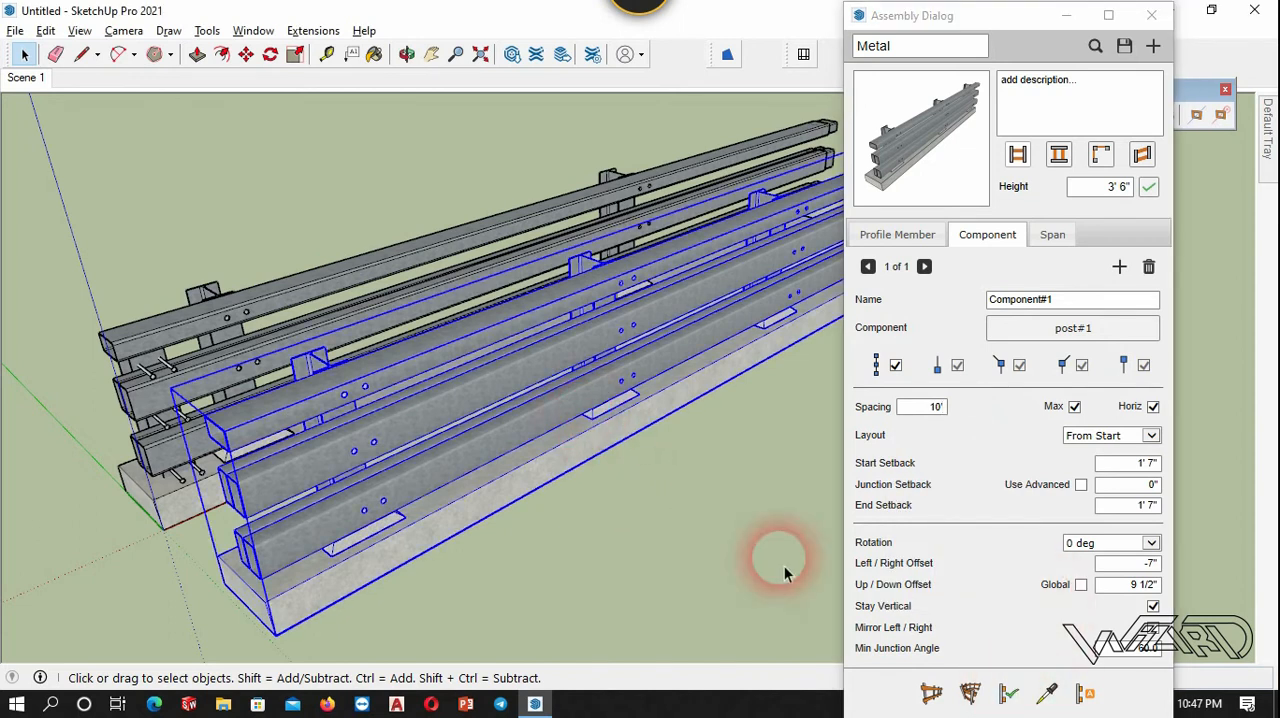
{"action": "left_click", "coordinate": [1008, 693]}
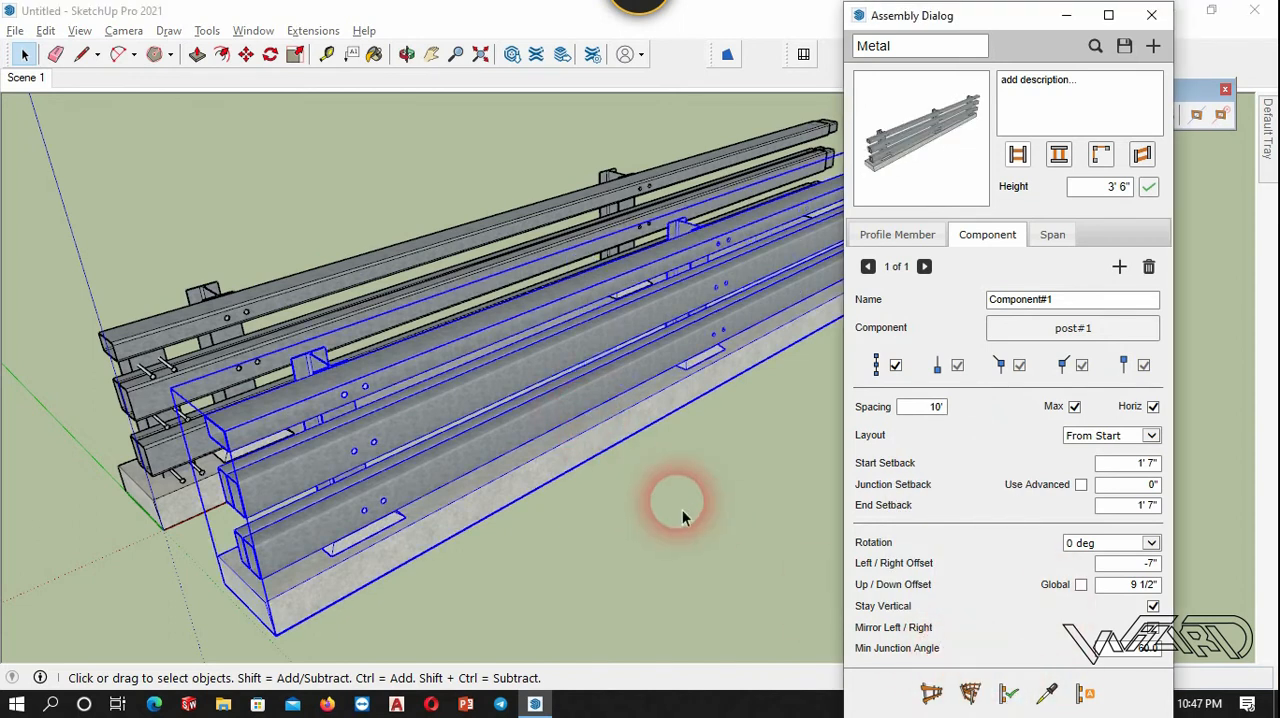
Delete both guardrails, the original model and the generated run, to clear the workspace.
{"action": "middle_click_drag", "start_coordinate": [683, 517], "coordinate": [500, 410]}
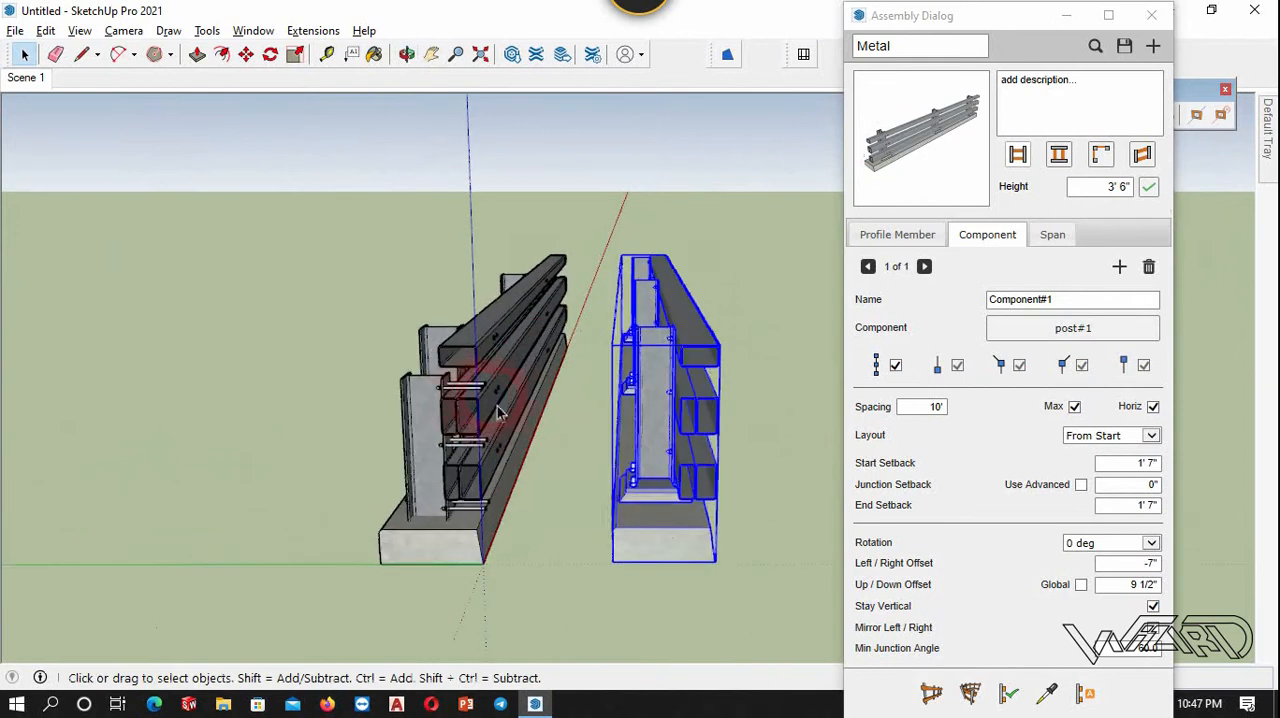
{"action": "left_click_drag", "start_coordinate": [760, 614], "coordinate": [320, 178]}
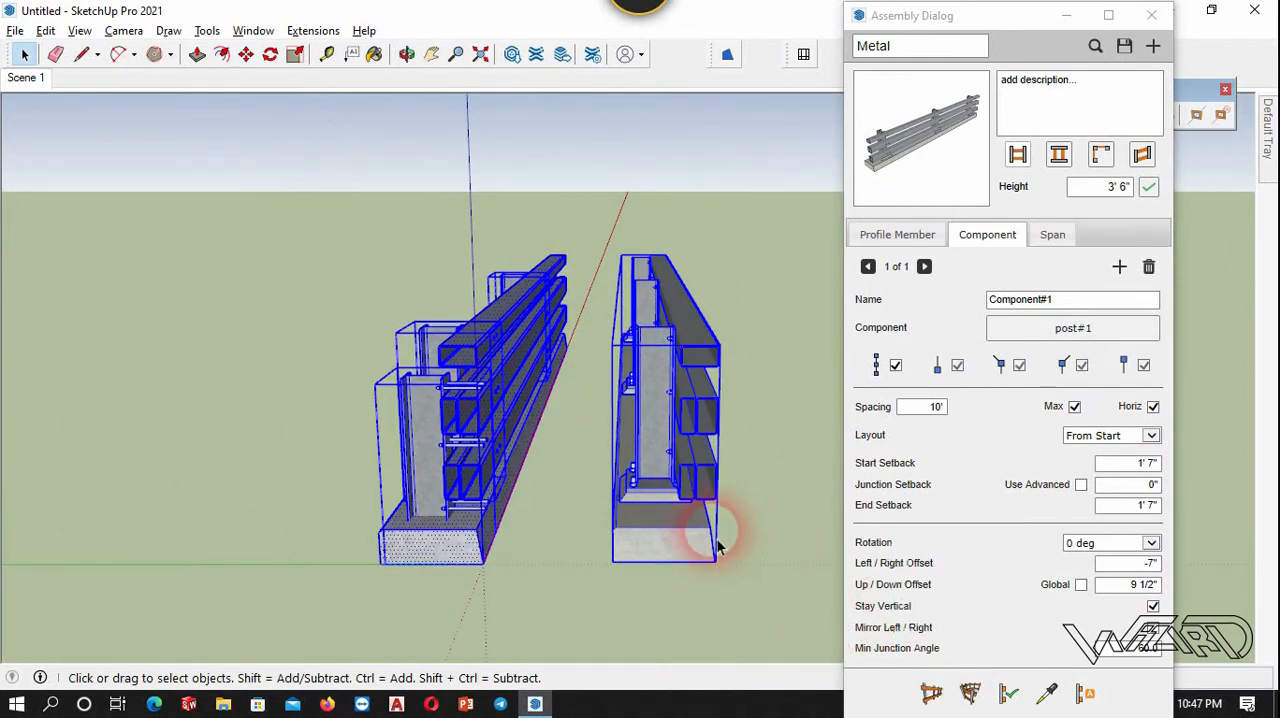
{"action": "key", "text": "Delete"}
Build a four-segment guardrail with the Metal assembly, starting at the origin and turning at three corners.
{"action": "middle_click_drag", "start_coordinate": [549, 477], "coordinate": [700, 450]}
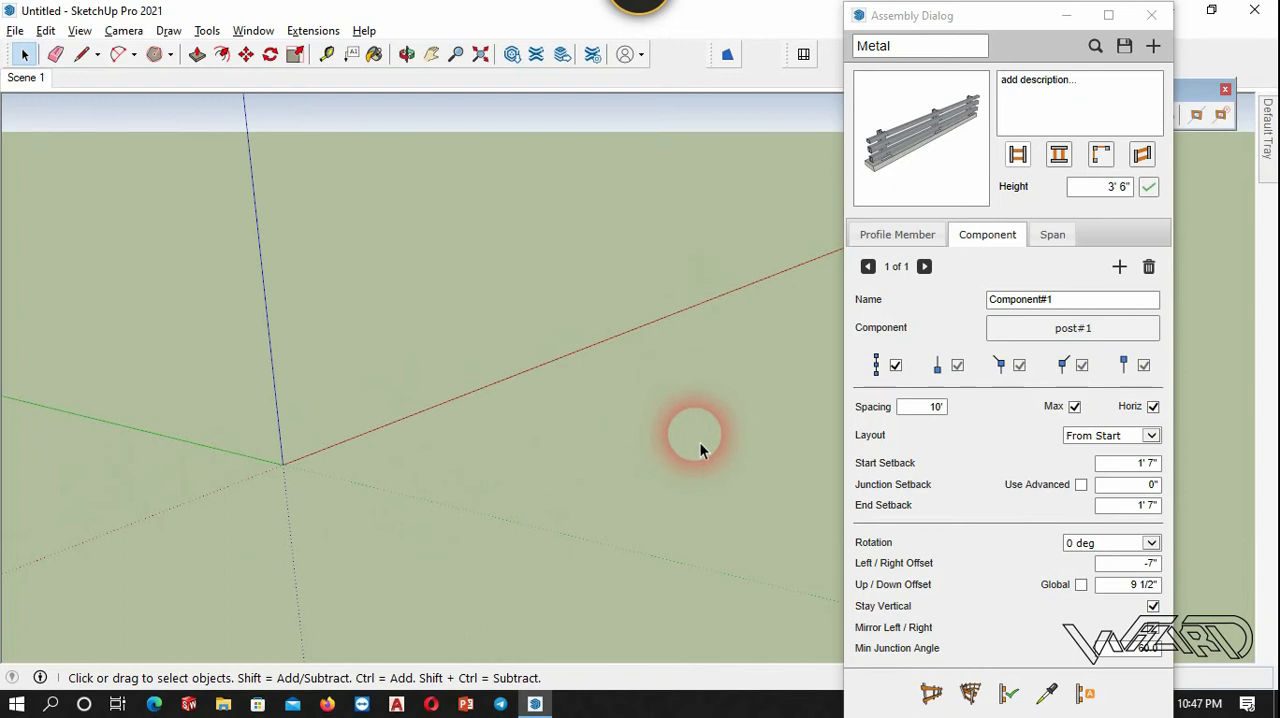
{"action": "left_click", "coordinate": [940, 698]}
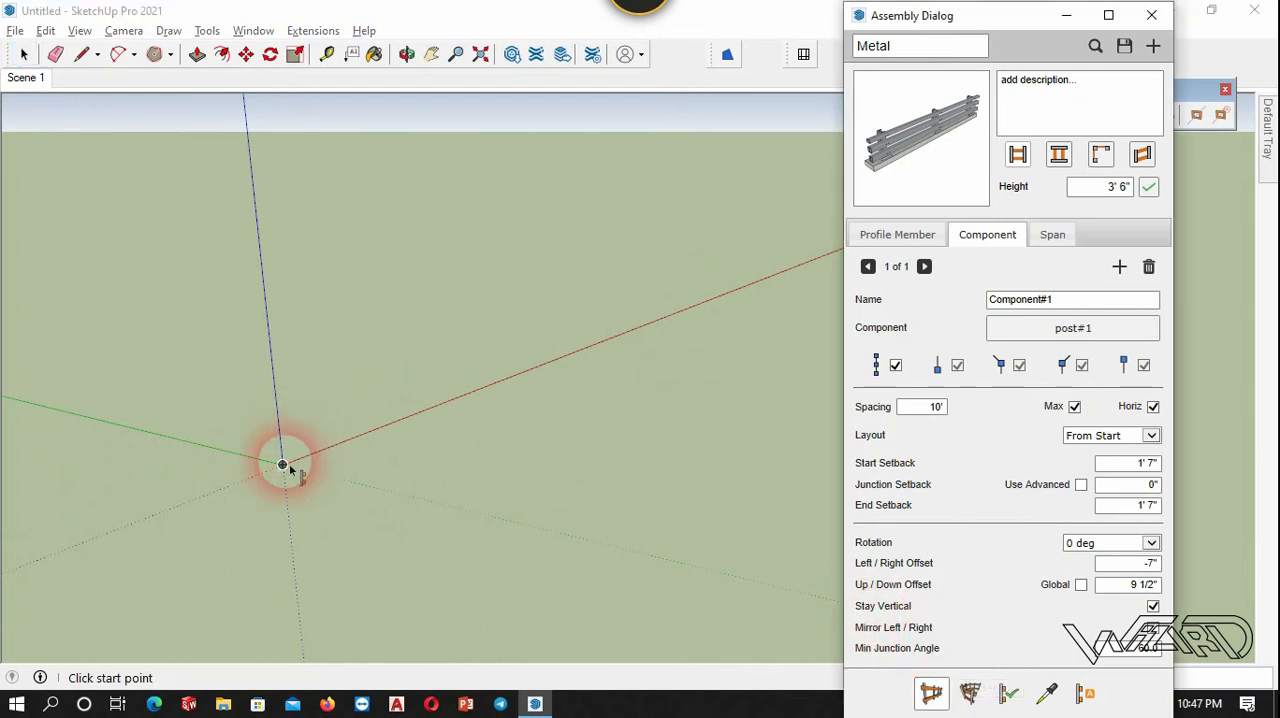
{"action": "left_click", "coordinate": [283, 463]}
{"action": "scroll", "coordinate": [420, 300], "scroll_direction": "up", "scroll_amount": 1}
{"action": "scroll", "coordinate": [508, 574], "scroll_direction": "down", "scroll_amount": 2}
{"action": "scroll", "coordinate": [378, 478], "scroll_direction": "up", "scroll_amount": 5}
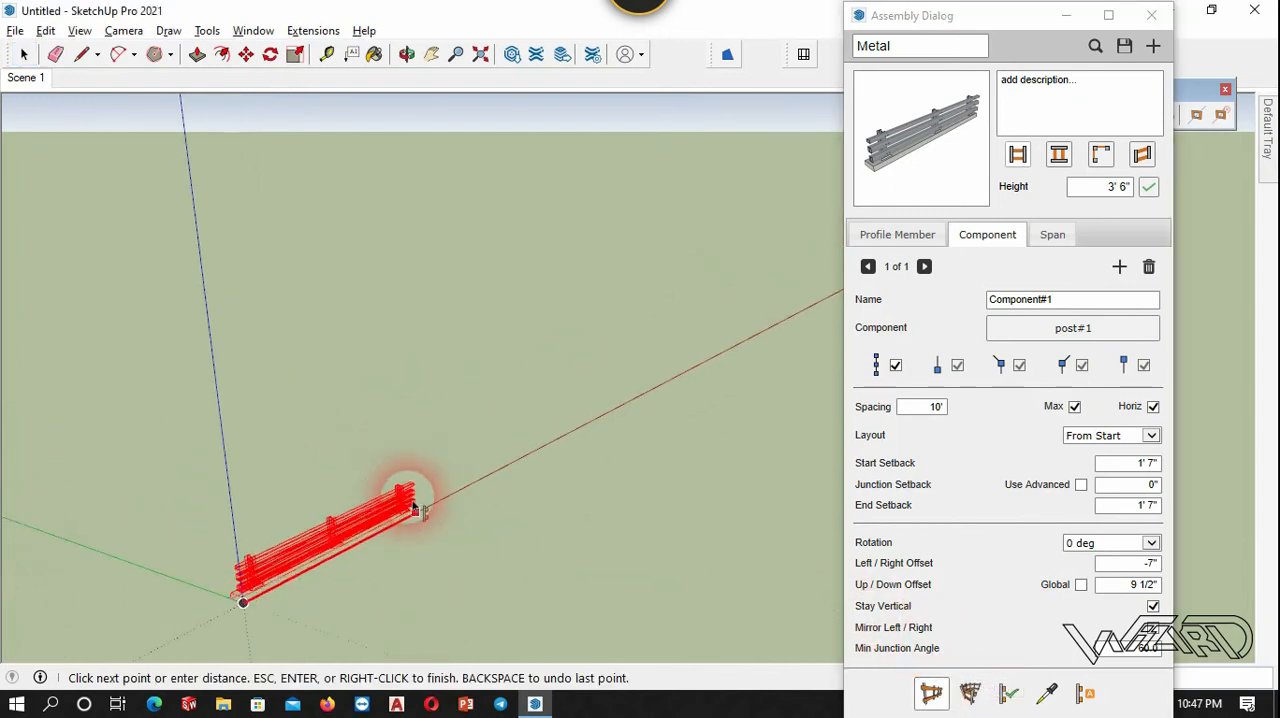
{"action": "left_click", "coordinate": [533, 458]}
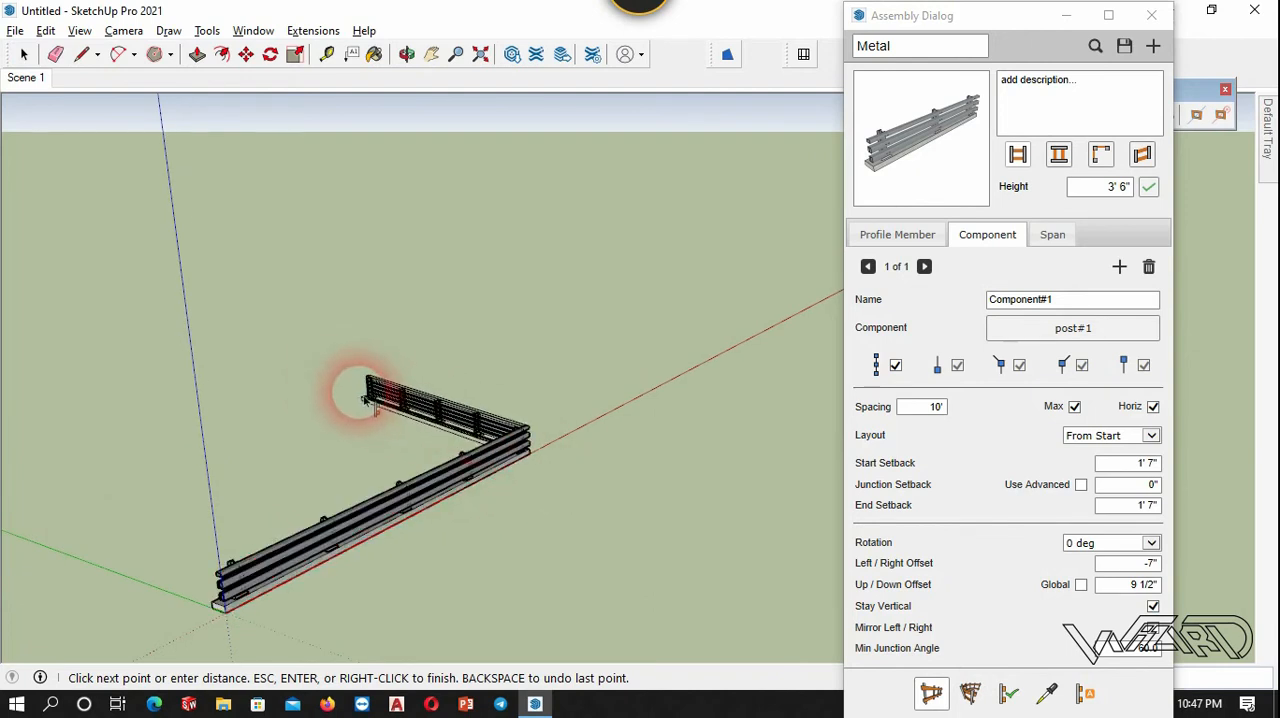
{"action": "left_click", "coordinate": [279, 394]}
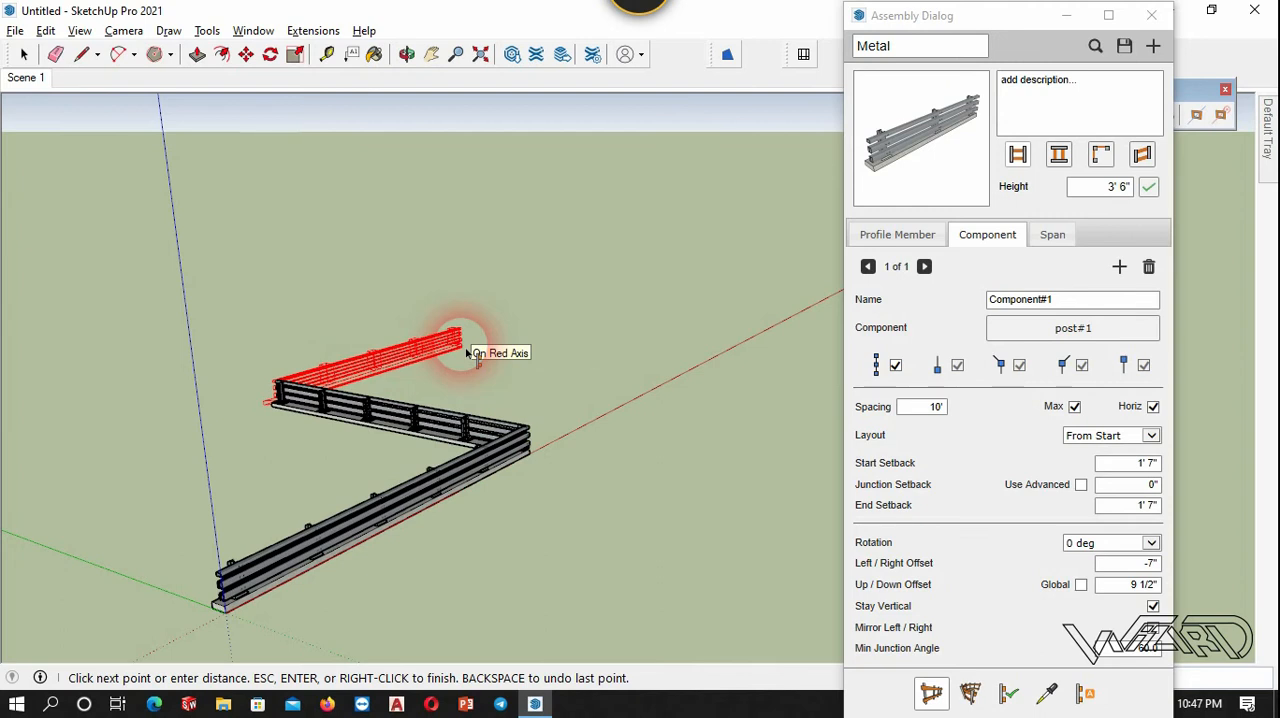
{"action": "left_click", "coordinate": [477, 347]}
{"action": "scroll", "coordinate": [84, 364], "scroll_direction": "down", "scroll_amount": 1}
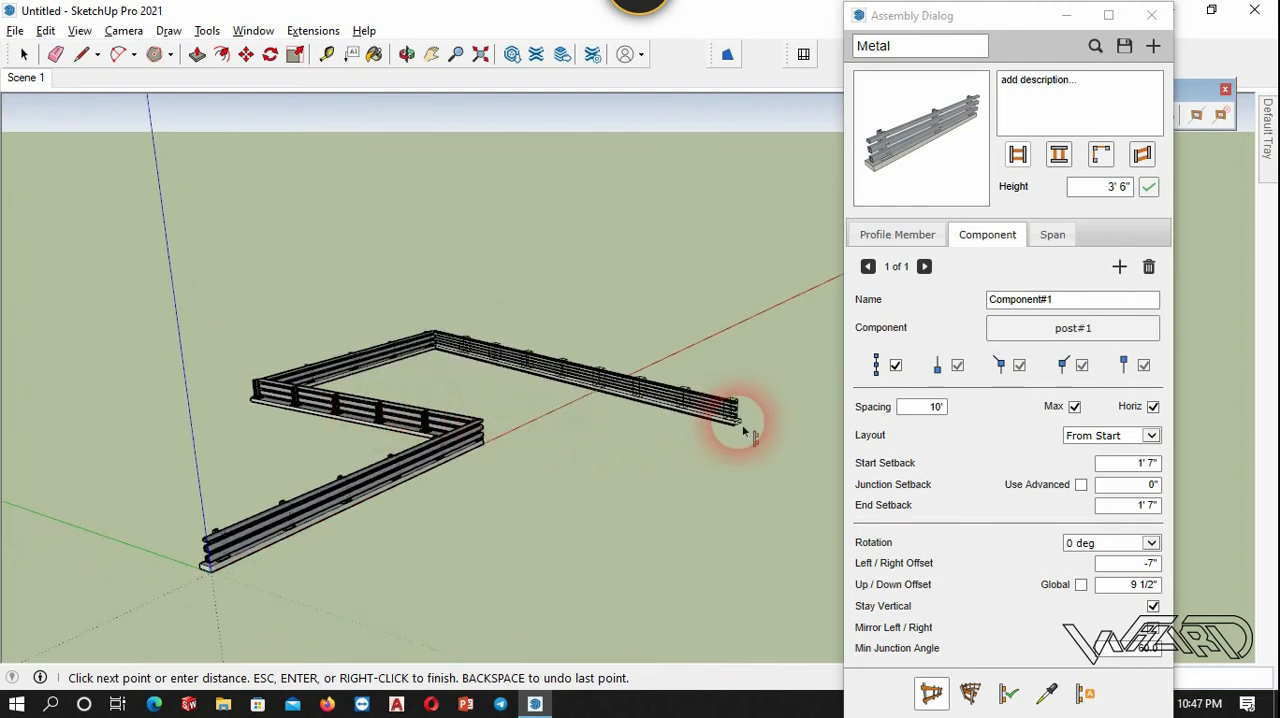
{"action": "left_click", "coordinate": [784, 407]}
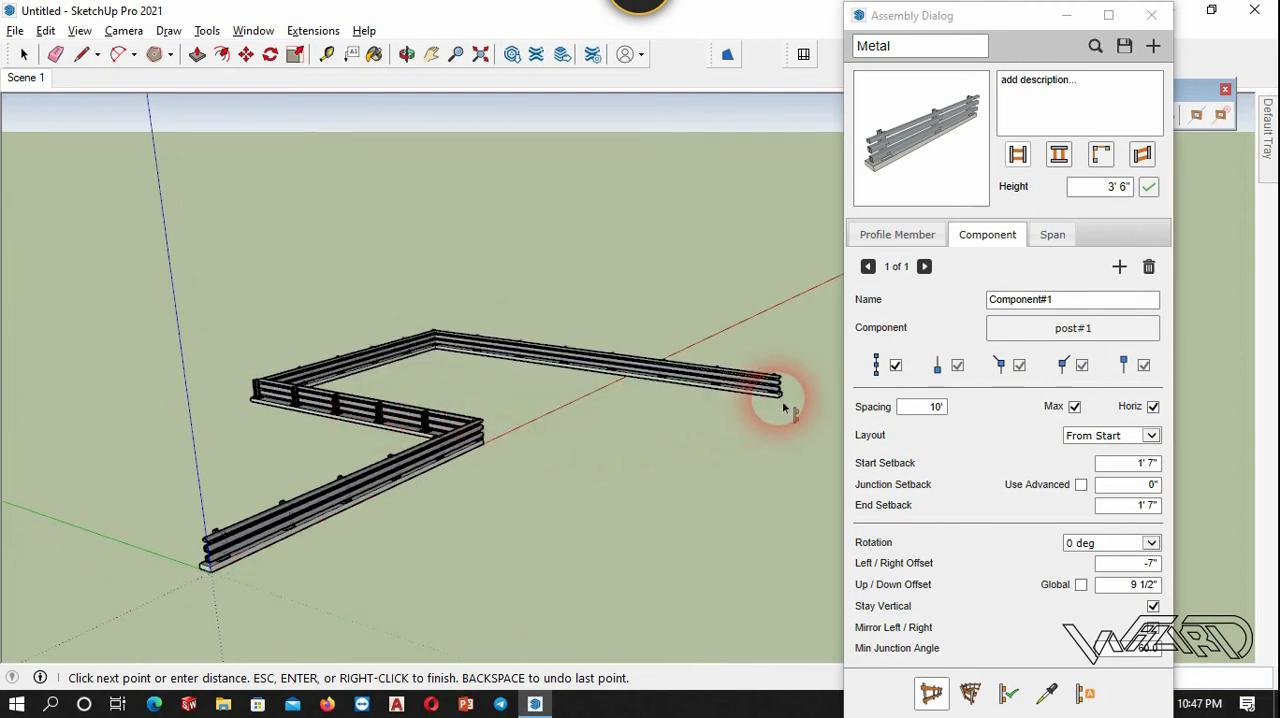
{"action": "key", "text": "Return"}
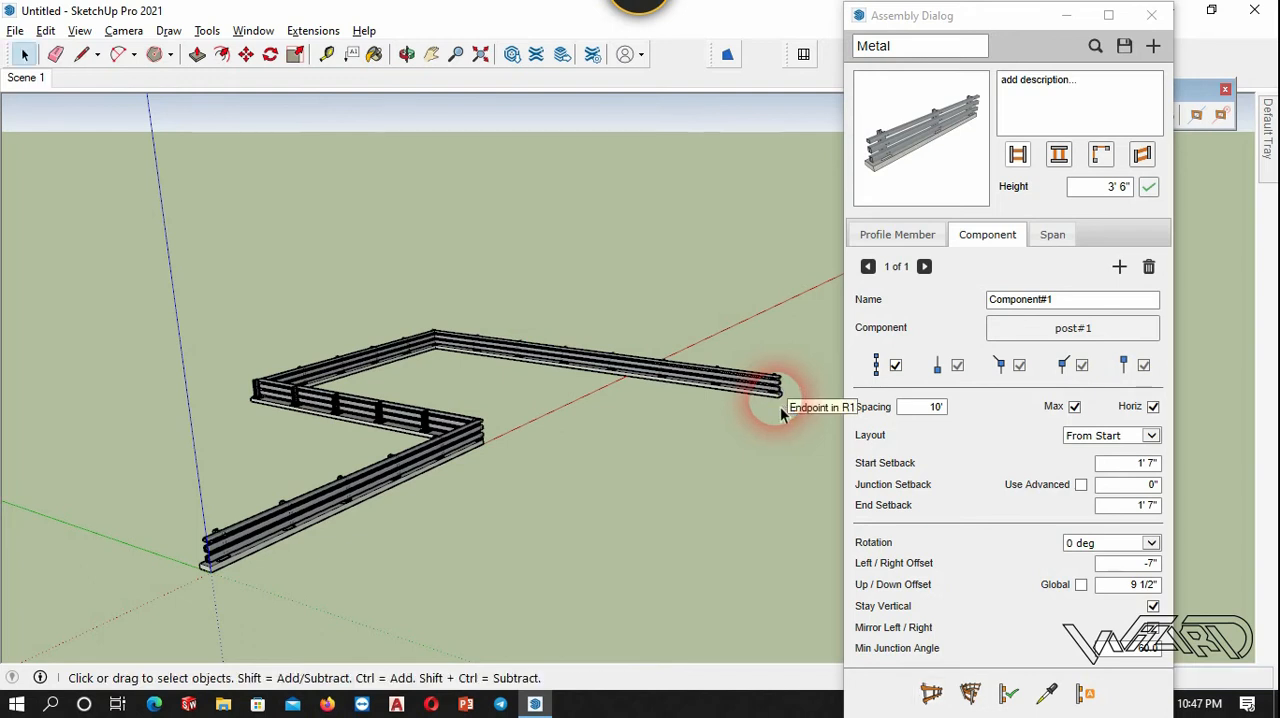
Examine how the rails, base and posts meet at the corners and the far end of the new guardrail.
{"action": "scroll", "coordinate": [429, 400], "scroll_direction": "up", "scroll_amount": 5}
{"action": "middle_click_drag", "start_coordinate": [559, 474], "coordinate": [500, 600]}
{"action": "scroll", "coordinate": [572, 512], "scroll_direction": "up", "scroll_amount": 5}
{"action": "middle_click_drag", "start_coordinate": [572, 512], "coordinate": [417, 526]}
{"action": "scroll", "coordinate": [417, 526], "scroll_direction": "down", "scroll_amount": 1}
{"action": "scroll", "coordinate": [709, 518], "scroll_direction": "down", "scroll_amount": 3}
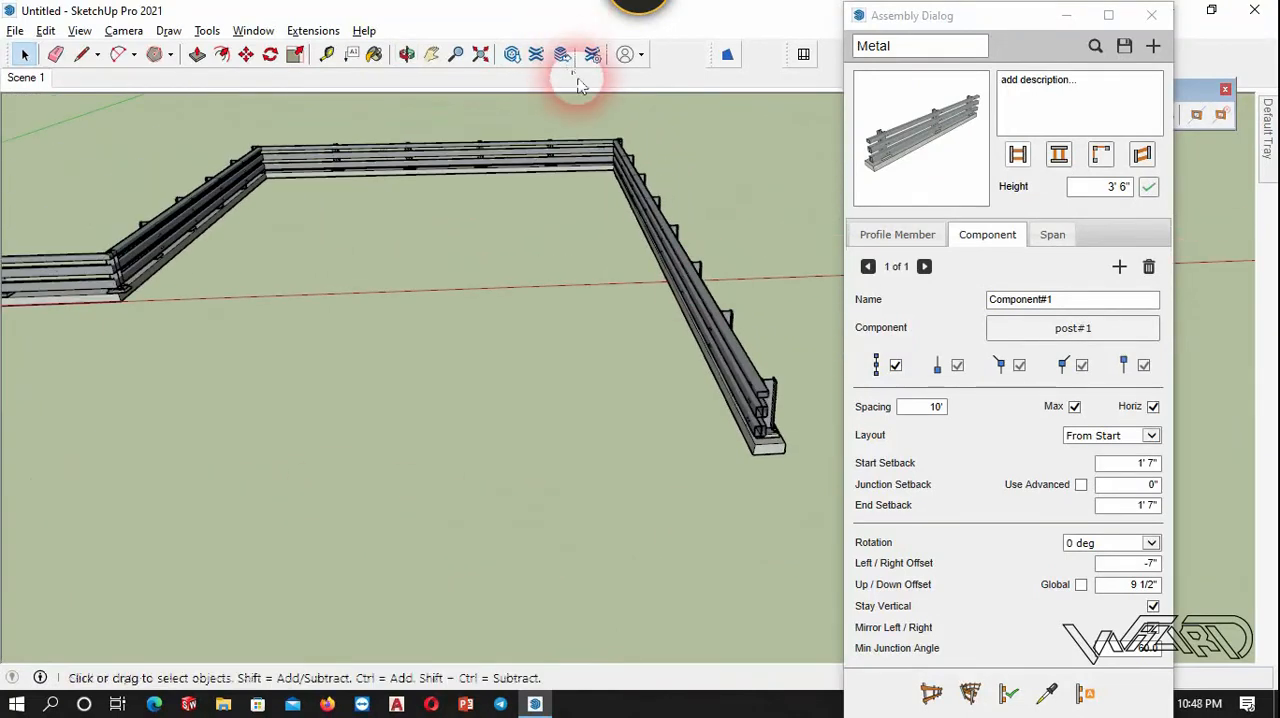
{"action": "scroll", "coordinate": [609, 126], "scroll_direction": "up", "scroll_amount": 4}
{"action": "middle_click_drag", "start_coordinate": [634, 134], "coordinate": [766, 234]}
{"action": "scroll", "coordinate": [663, 177], "scroll_direction": "up", "scroll_amount": 5}
{"action": "scroll", "coordinate": [630, 287], "scroll_direction": "up", "scroll_amount": 3}
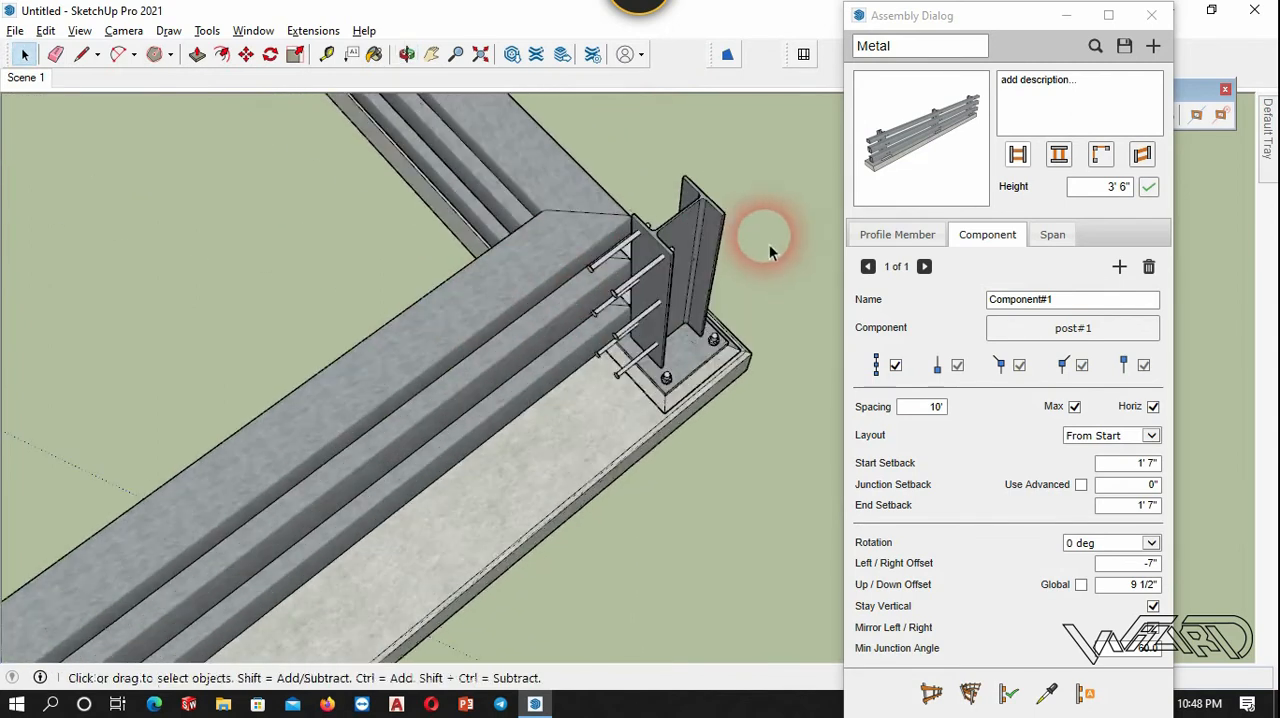
Set the post component's junction setback to 1' and apply it to the four-segment guardrail.
{"action": "left_click", "coordinate": [1153, 485]}
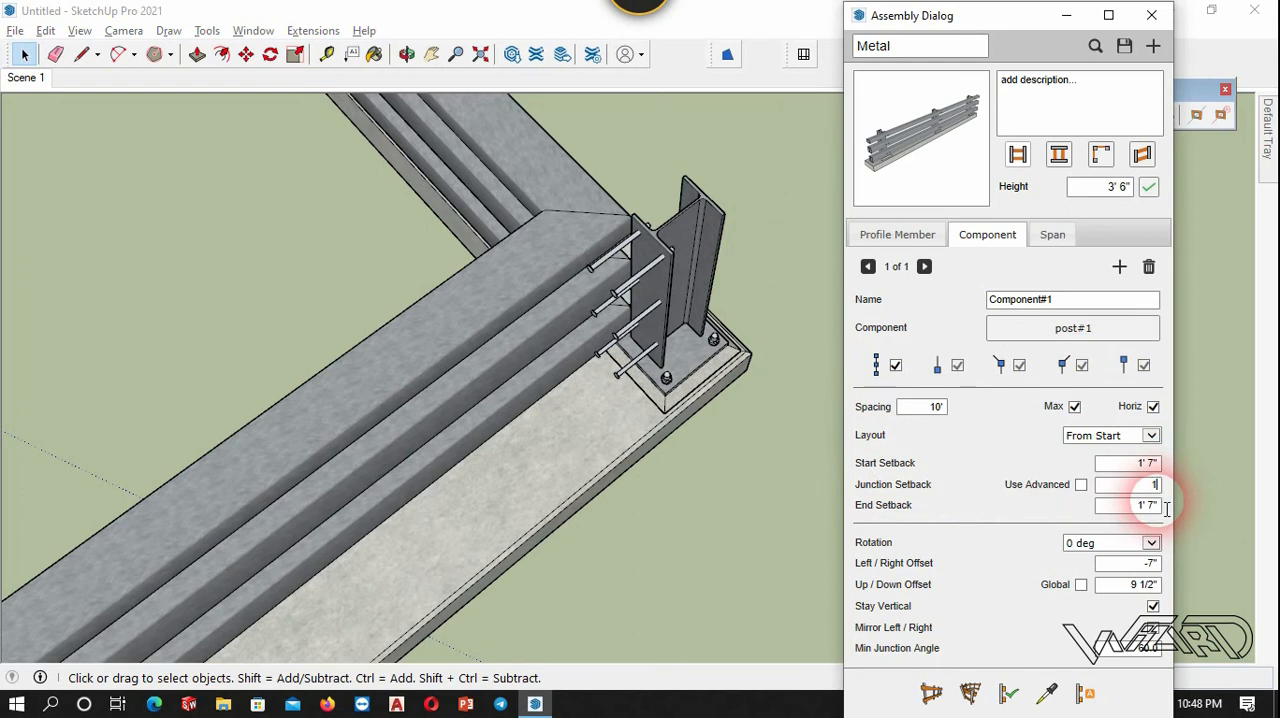
{"action": "left_click", "coordinate": [596, 392]}
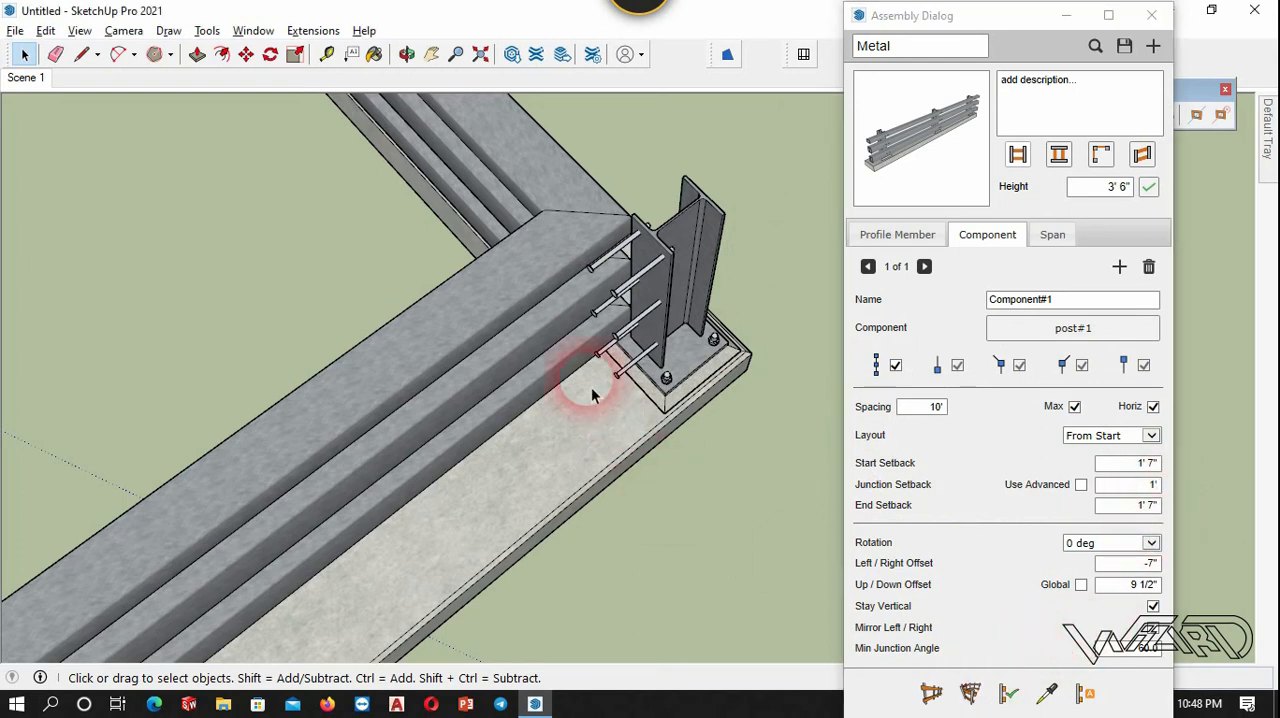
{"action": "left_click", "coordinate": [1010, 693]}
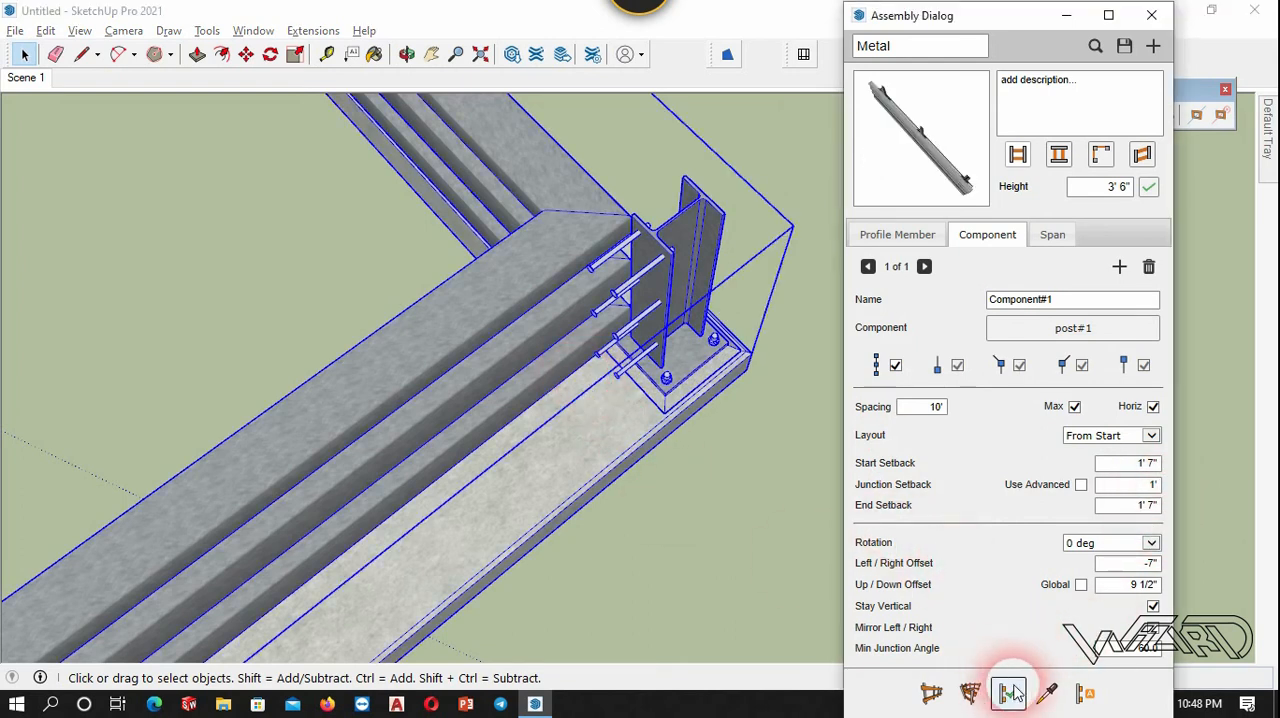
{"action": "left_click", "coordinate": [745, 568]}
Check the post positions at the corner, set the junction setback to 1' 7", and apply it to the guardrail.
{"action": "scroll", "coordinate": [733, 340], "scroll_direction": "down", "scroll_amount": 5}
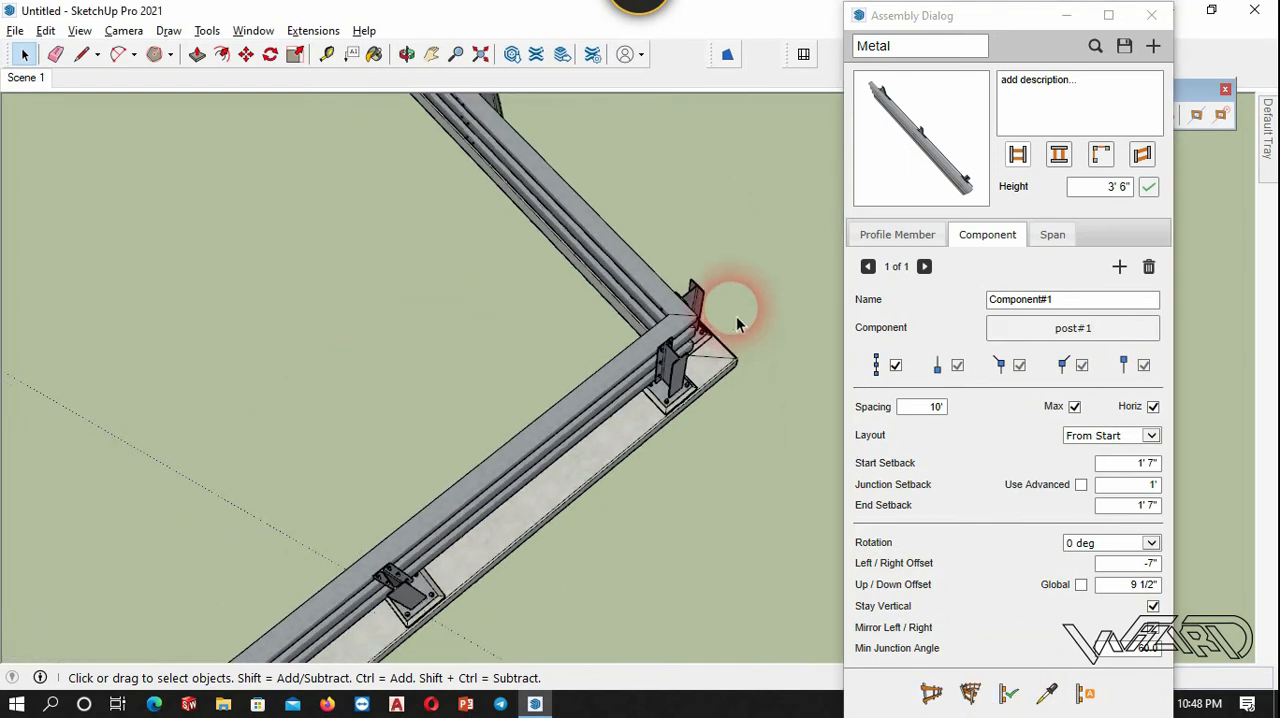
{"action": "scroll", "coordinate": [705, 343], "scroll_direction": "up", "scroll_amount": 4}
{"action": "mouse_move", "coordinate": [689, 294]}
{"action": "middle_mouse_down"}
{"action": "mouse_move", "coordinate": [741, 325]}
{"action": "mouse_move", "coordinate": [923, 243]}
{"action": "middle_mouse_up"}
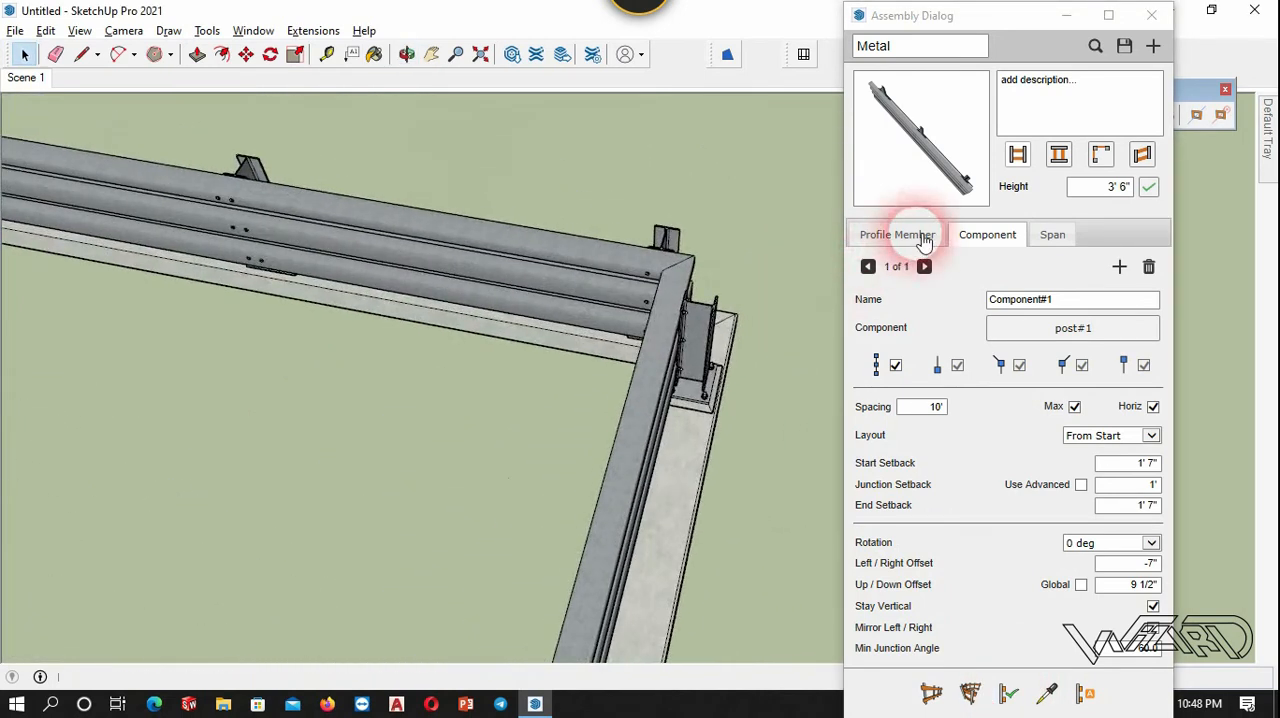
{"action": "scroll", "coordinate": [606, 328], "scroll_direction": "up", "scroll_amount": 4}
{"action": "middle_click_drag", "start_coordinate": [617, 323], "coordinate": [750, 288]}
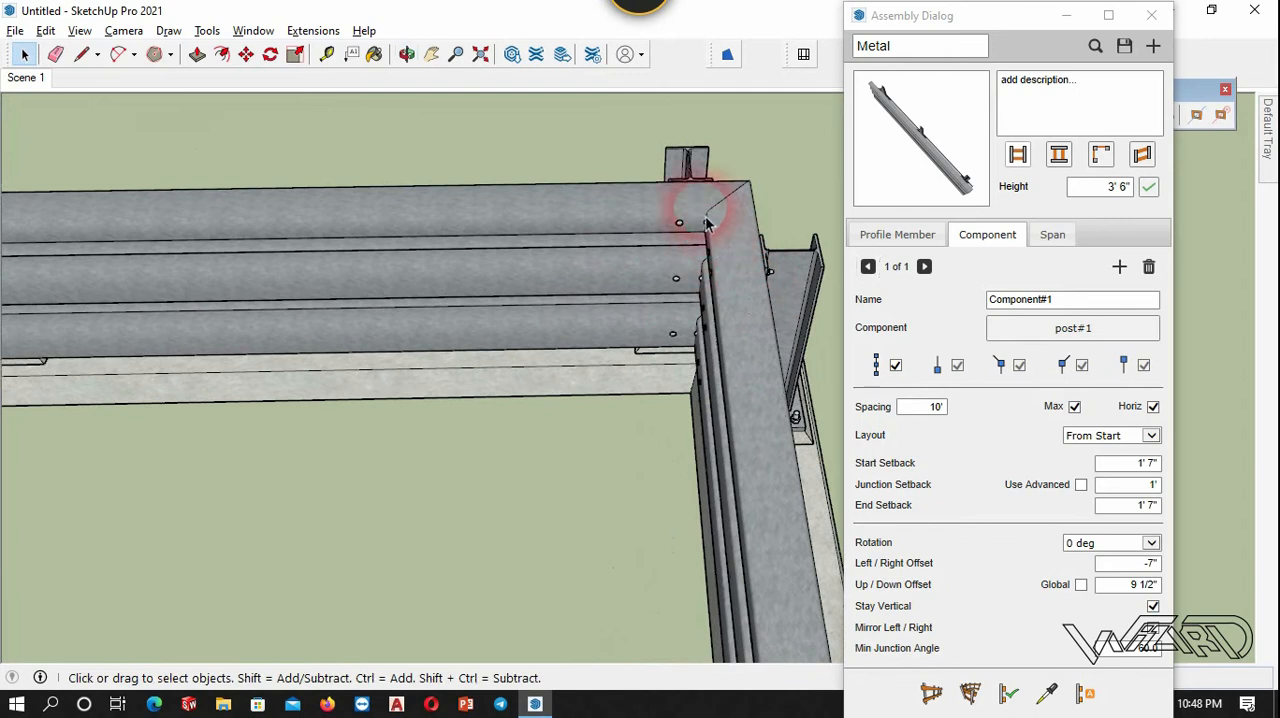
{"action": "left_click", "coordinate": [705, 222]}
{"action": "double_click", "coordinate": [1155, 487]}
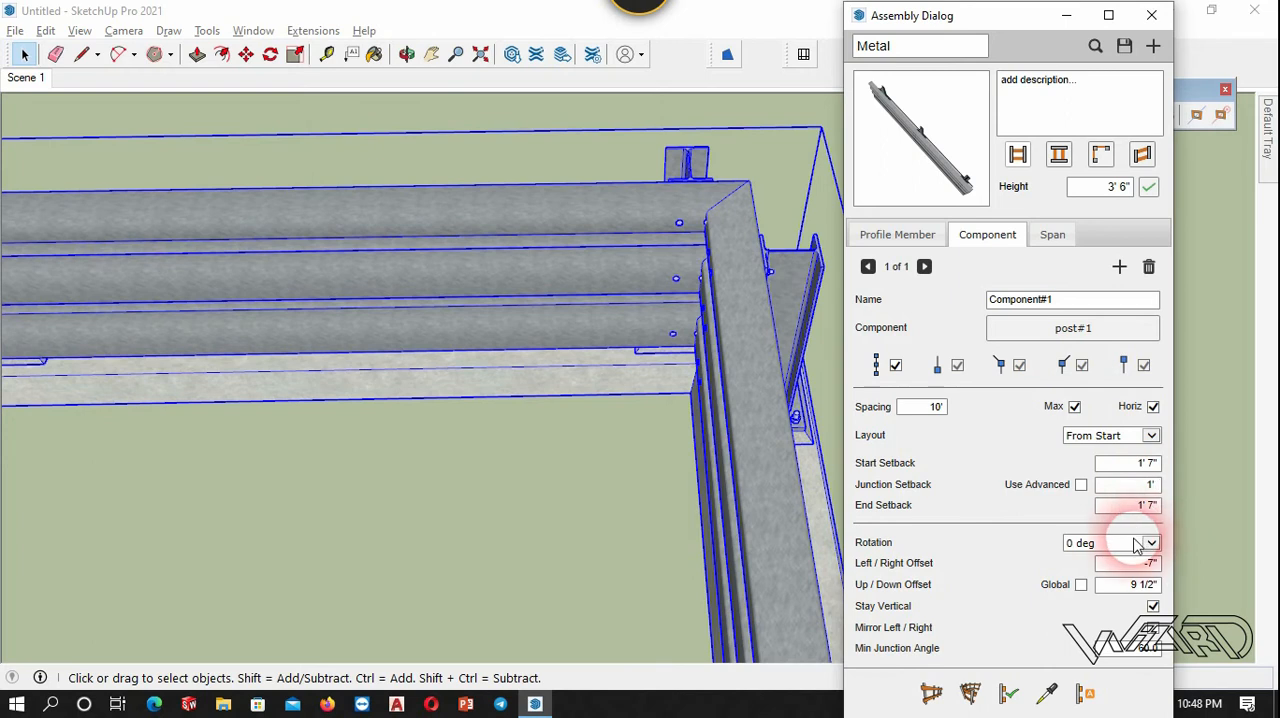
{"action": "left_click", "coordinate": [720, 349]}
{"action": "left_click", "coordinate": [700, 243]}
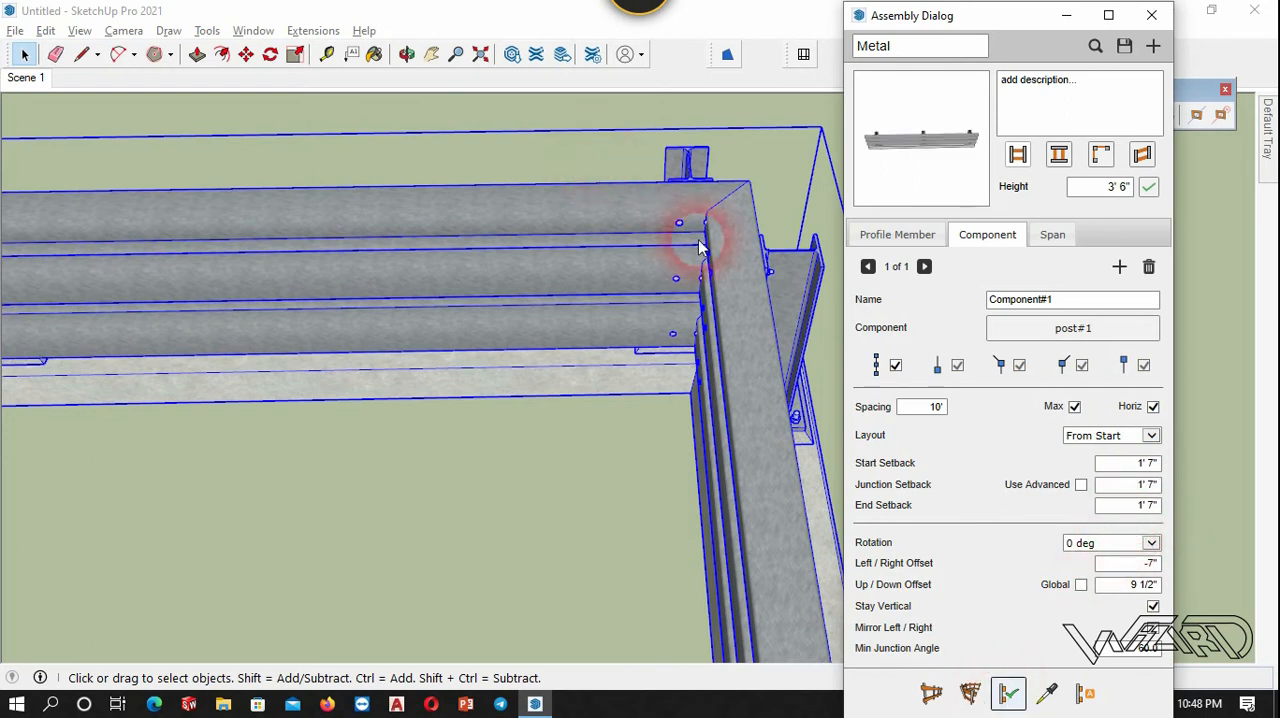
{"action": "left_click", "coordinate": [675, 143]}
Examine the post placement at the guardrail's corners, along its segments and at its starting end.
{"action": "scroll", "coordinate": [691, 173], "scroll_direction": "down", "scroll_amount": 7}
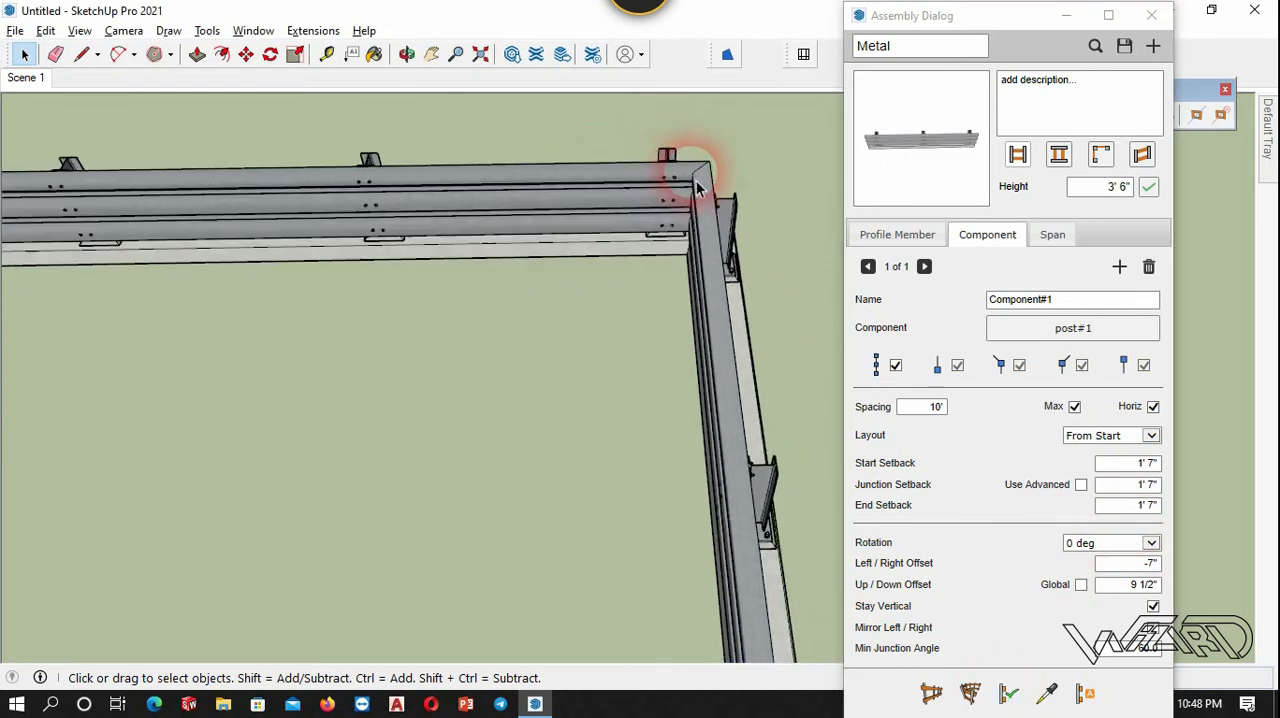
{"action": "scroll", "coordinate": [728, 176], "scroll_direction": "down", "scroll_amount": 6}
{"action": "middle_click_drag", "start_coordinate": [490, 323], "coordinate": [734, 115]}
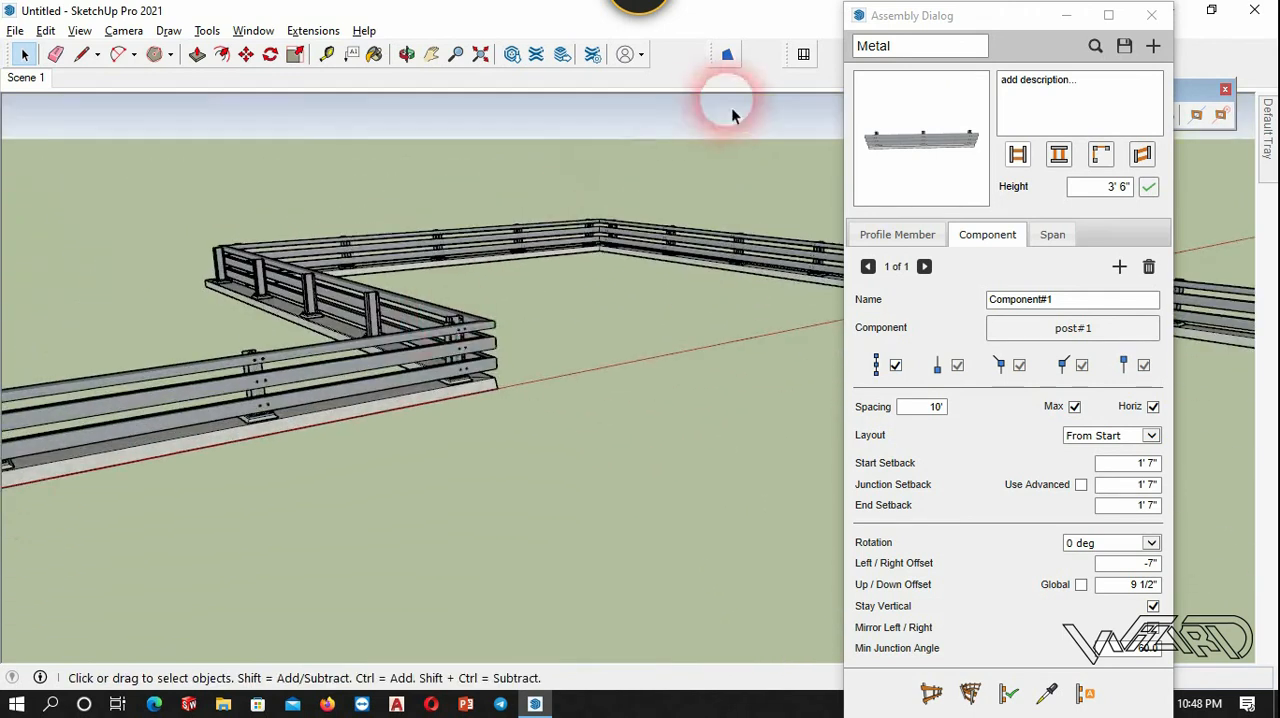
{"action": "middle_click_drag", "start_coordinate": [424, 377], "coordinate": [688, 345]}
{"action": "scroll", "coordinate": [698, 325], "scroll_direction": "down", "scroll_amount": 5}
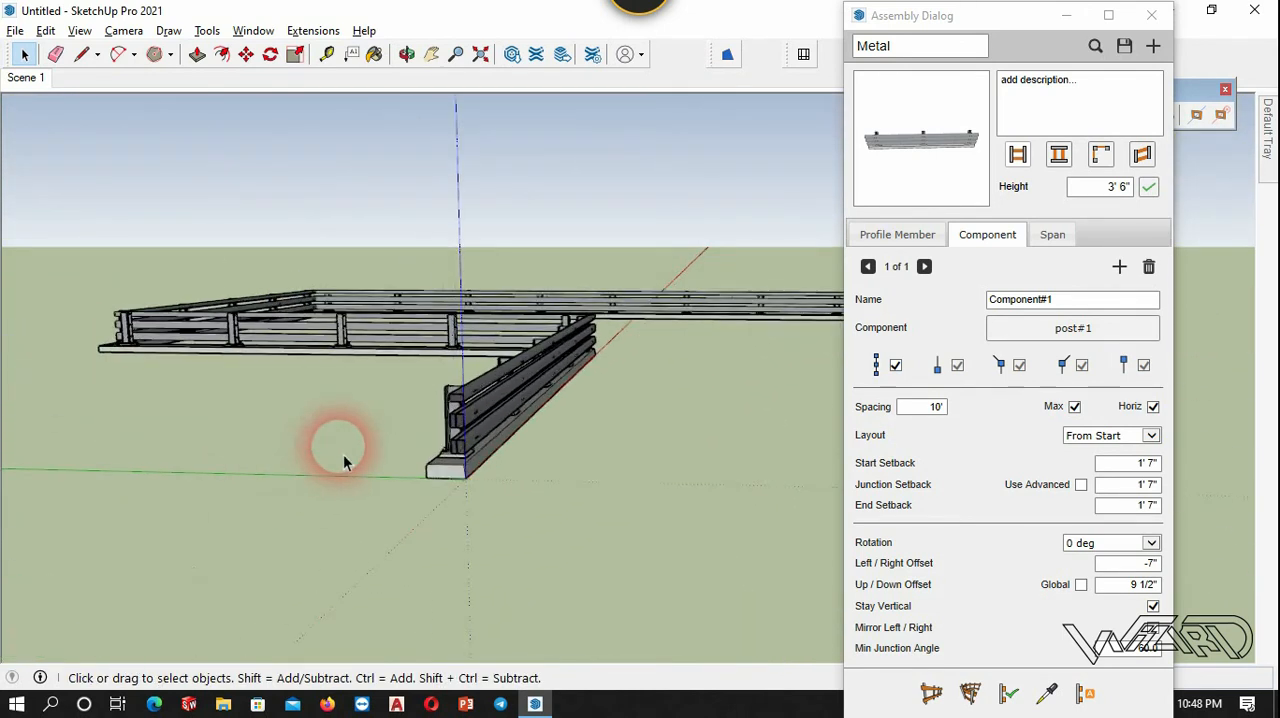
{"action": "scroll", "coordinate": [485, 395], "scroll_direction": "up", "scroll_amount": 2}
{"action": "middle_click_drag", "start_coordinate": [538, 403], "coordinate": [423, 366]}
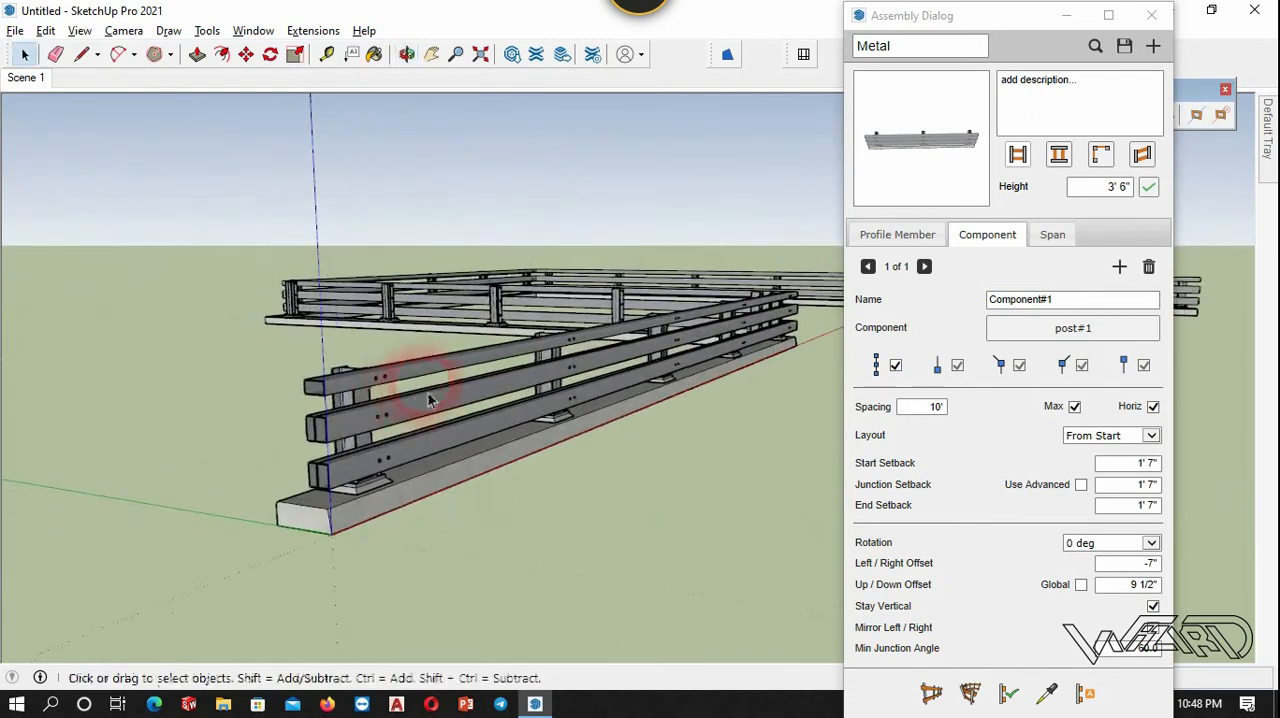
{"action": "scroll", "coordinate": [648, 365], "scroll_direction": "up", "scroll_amount": 3}
{"action": "scroll", "coordinate": [647, 365], "scroll_direction": "up", "scroll_amount": 1}
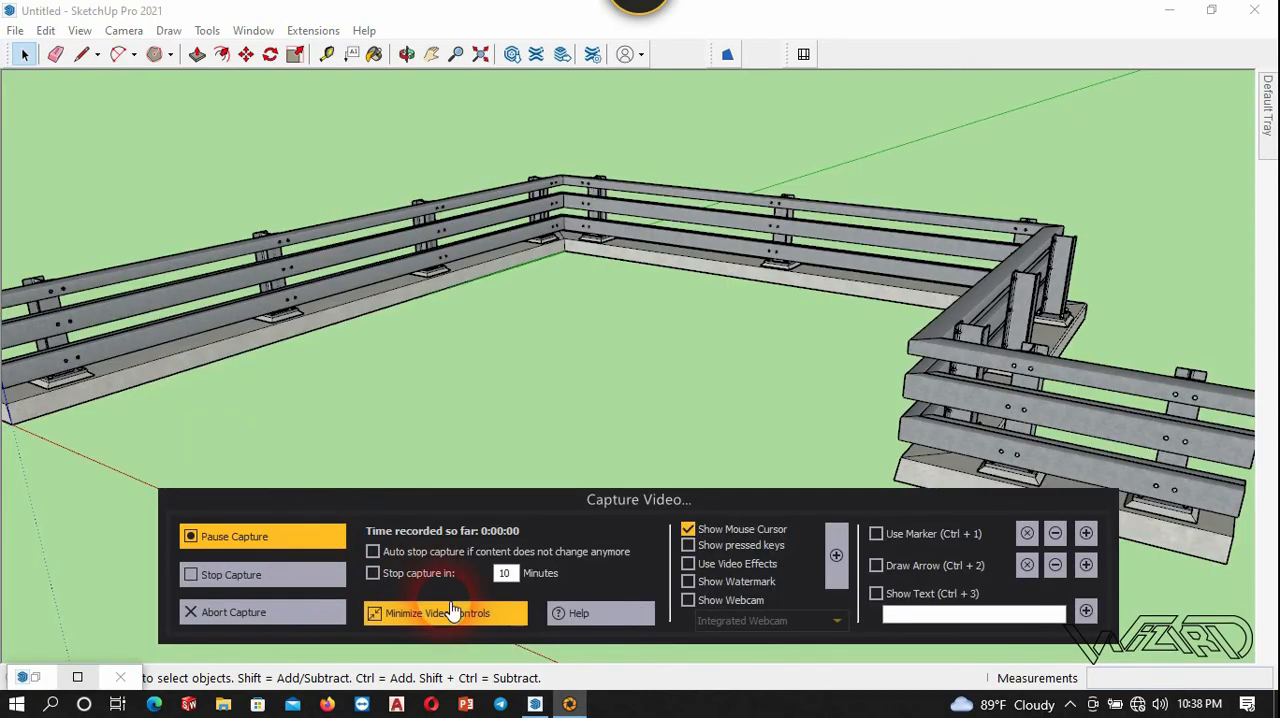
{"action": "left_click", "coordinate": [452, 612]}
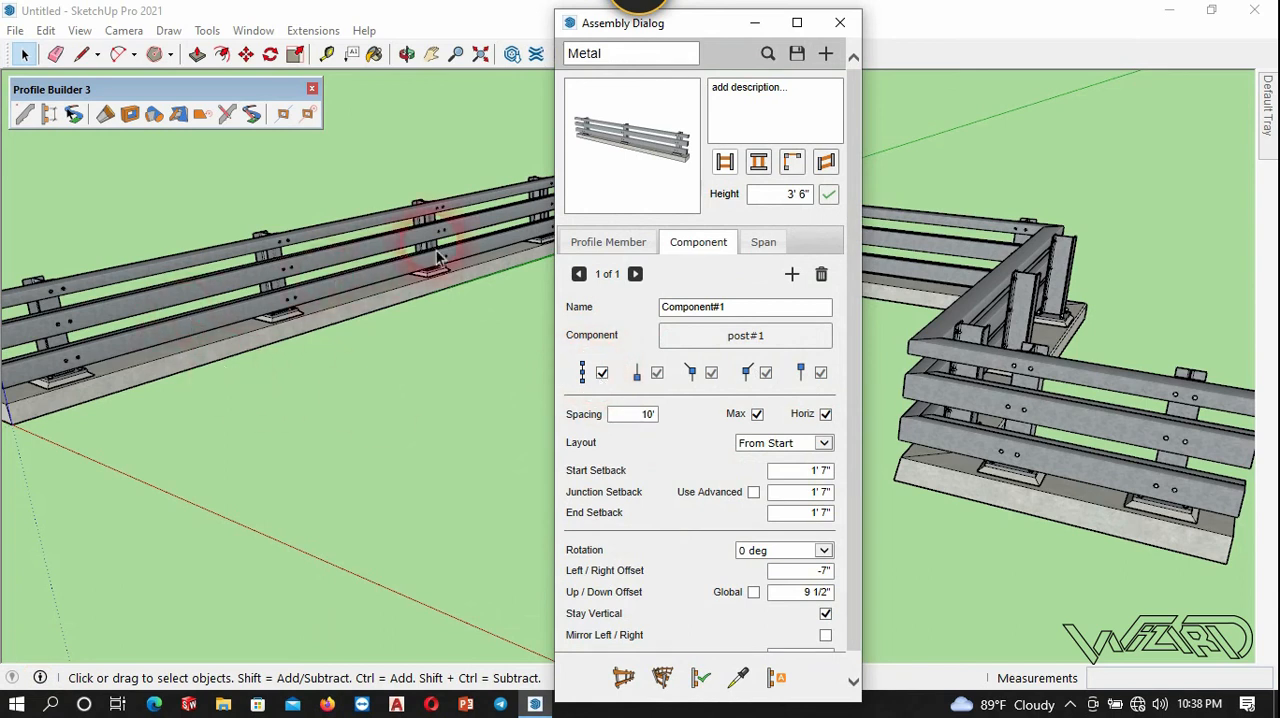
Turn off placing posts at the given spacing along the path and apply the change to the guardrail.
{"action": "left_click", "coordinate": [602, 374]}
{"action": "left_click", "coordinate": [343, 276]}
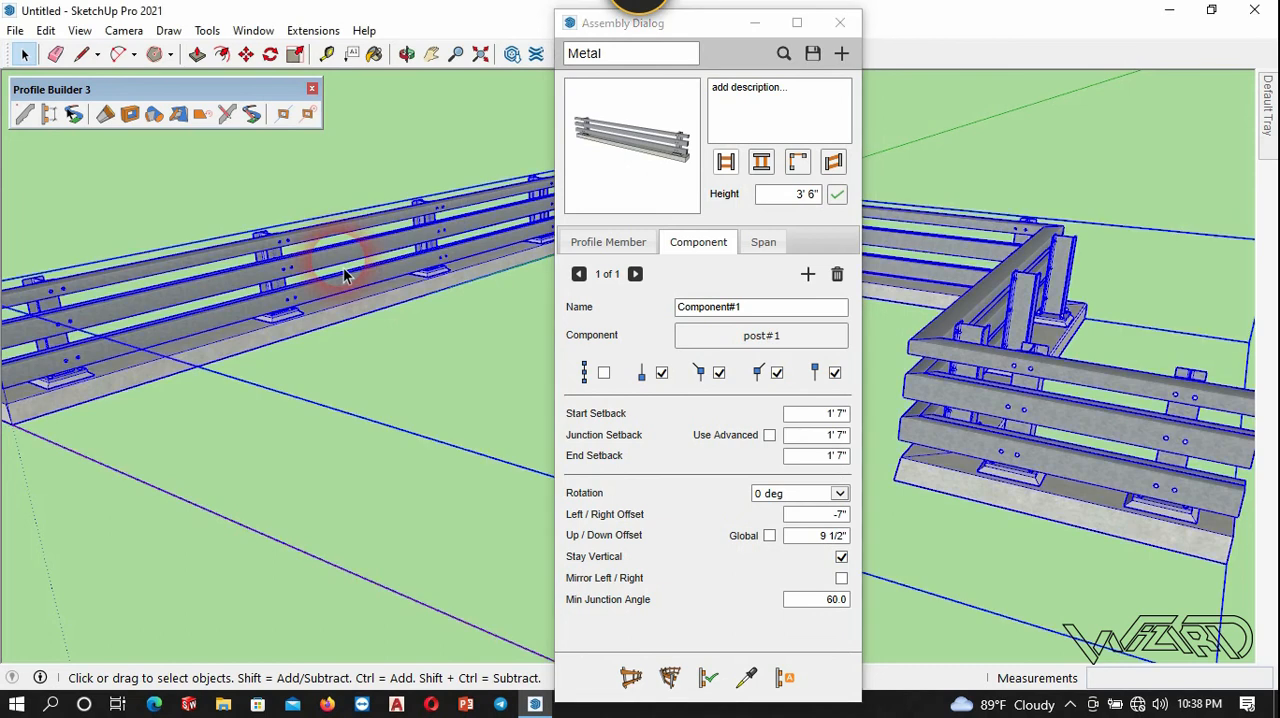
{"action": "left_click", "coordinate": [712, 678]}
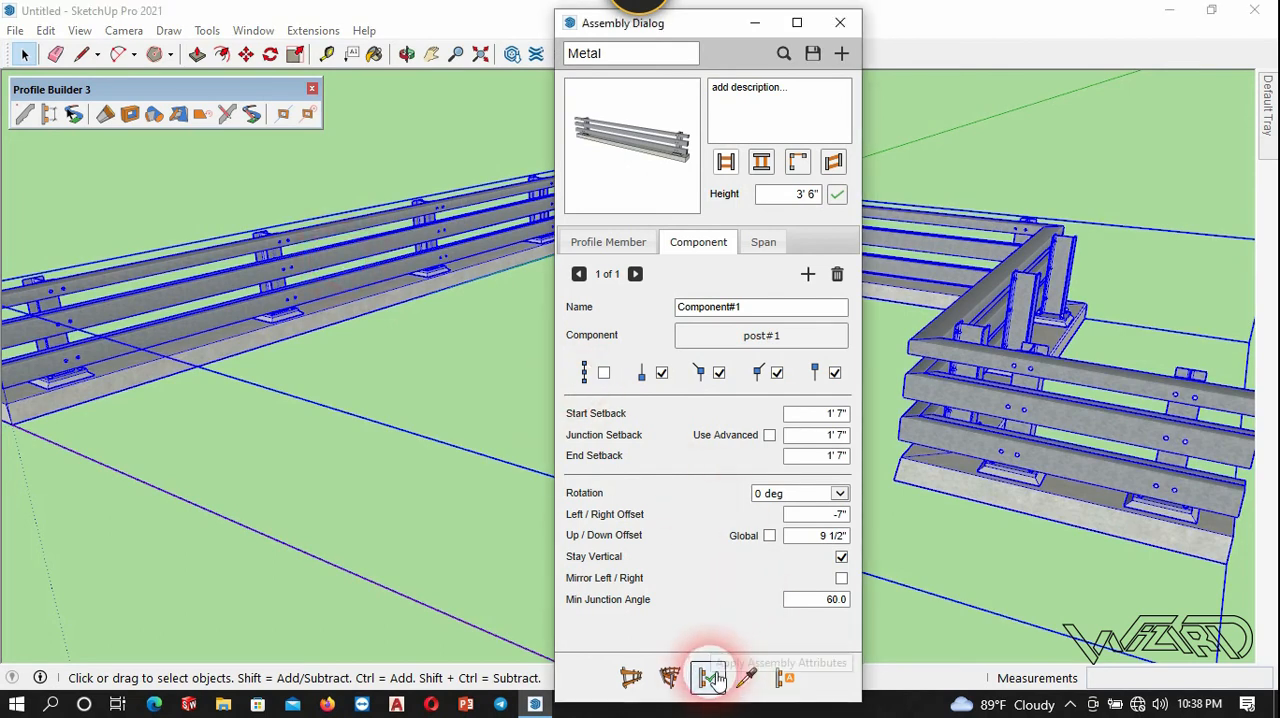
{"action": "left_click_drag", "start_coordinate": [640, 38], "coordinate": [555, 355]}
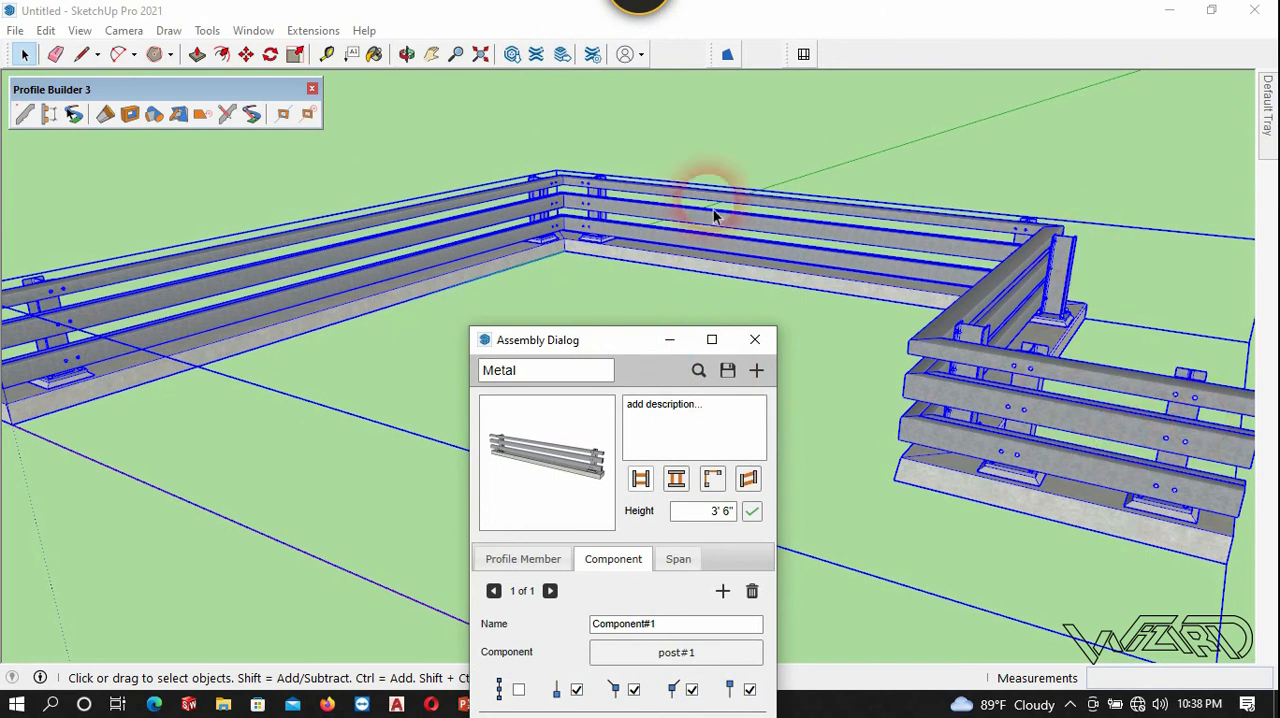
Turn off the post at the start of the path and apply the change to the guardrail.
{"action": "left_click_drag", "start_coordinate": [612, 348], "coordinate": [640, 103]}
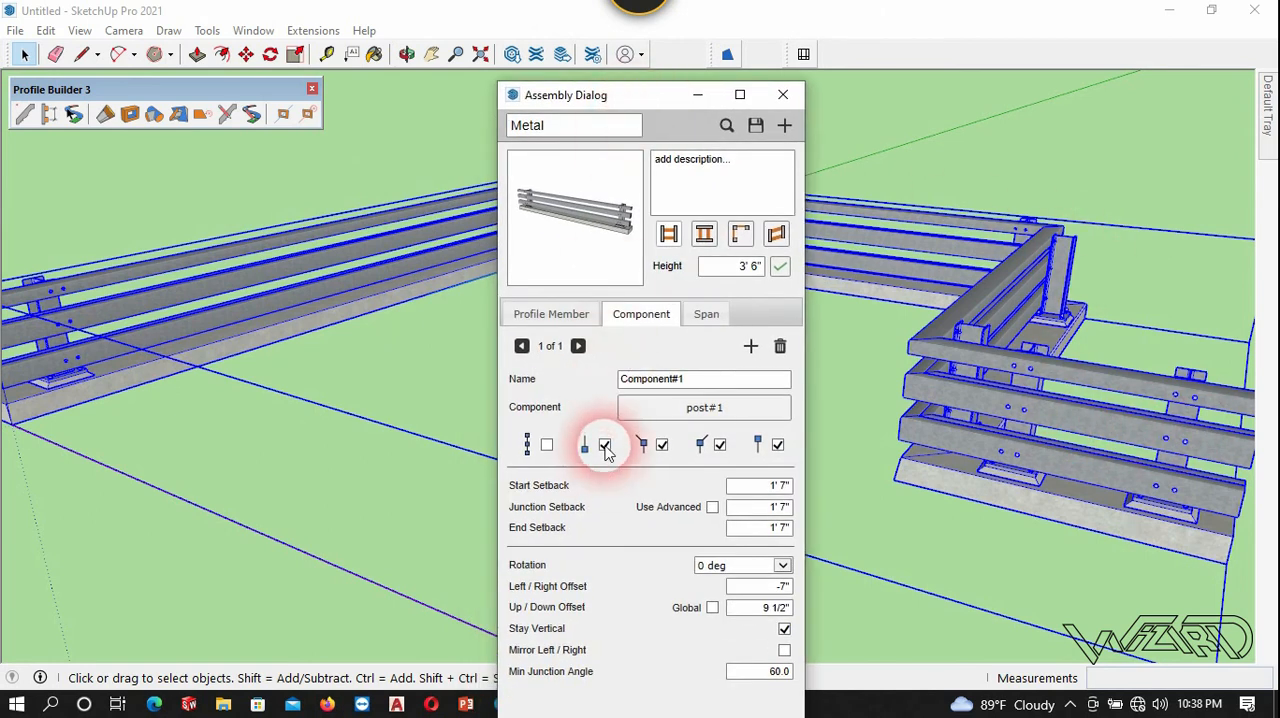
{"action": "left_click", "coordinate": [605, 447]}
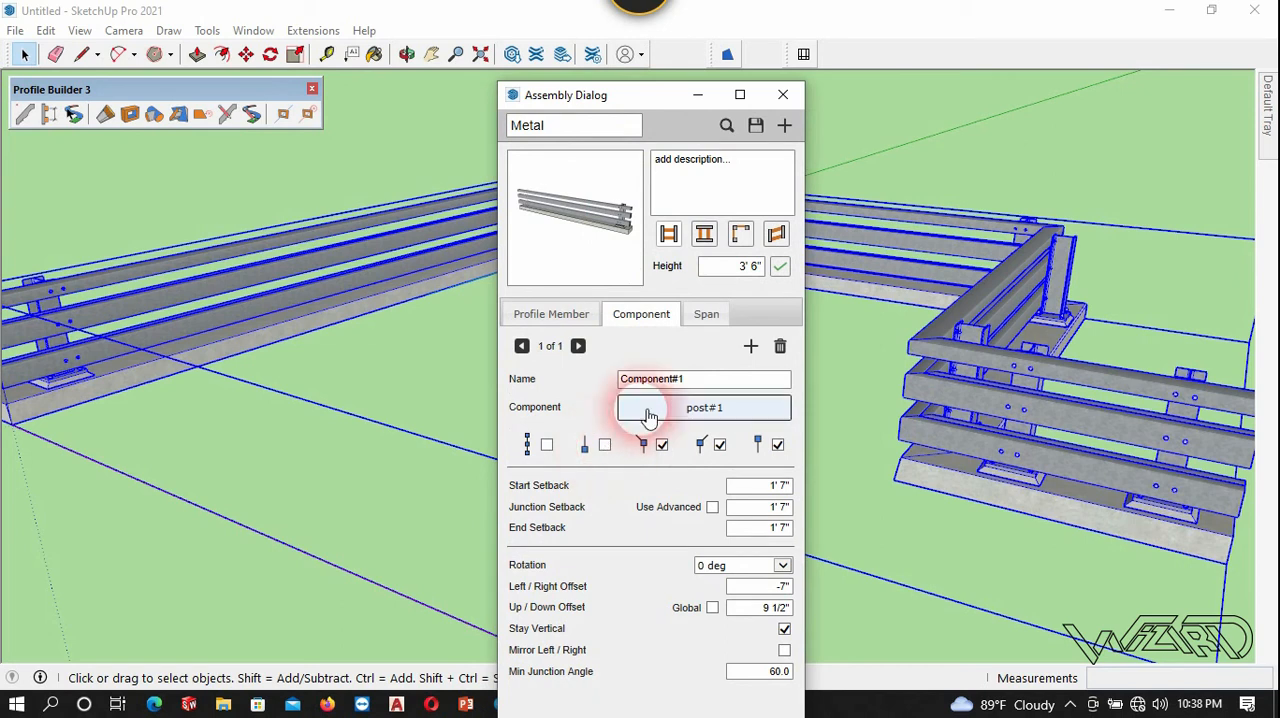
{"action": "left_click_drag", "start_coordinate": [614, 94], "coordinate": [681, 34]}
{"action": "left_click", "coordinate": [735, 692]}
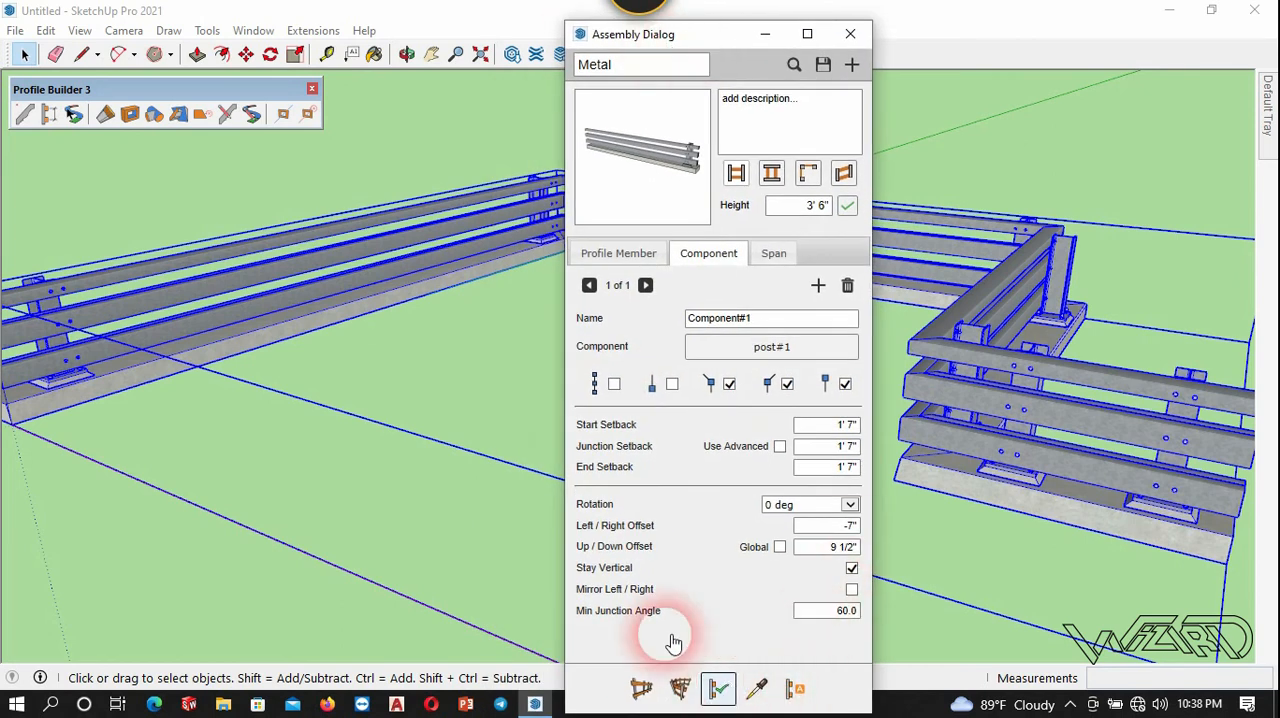
{"action": "left_click", "coordinate": [108, 497]}
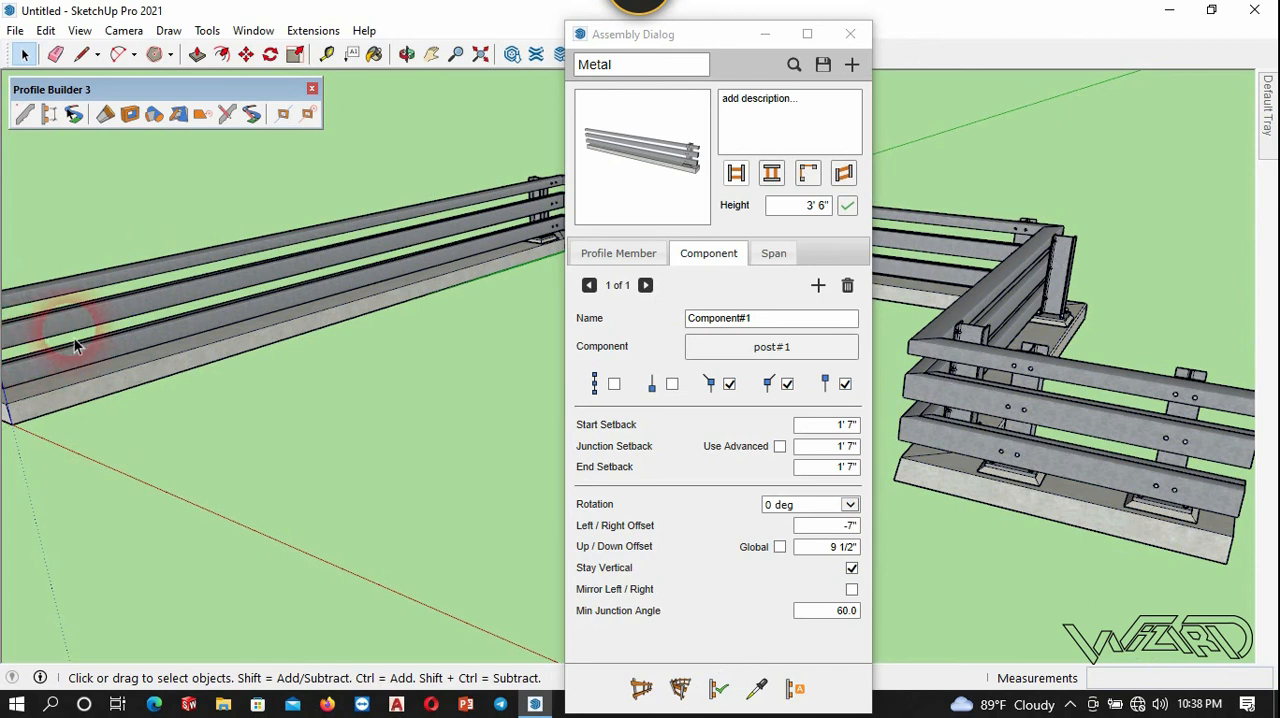
Turn the start post back on, turn off the end post, and apply both to the guardrail.
{"action": "left_click", "coordinate": [206, 294]}
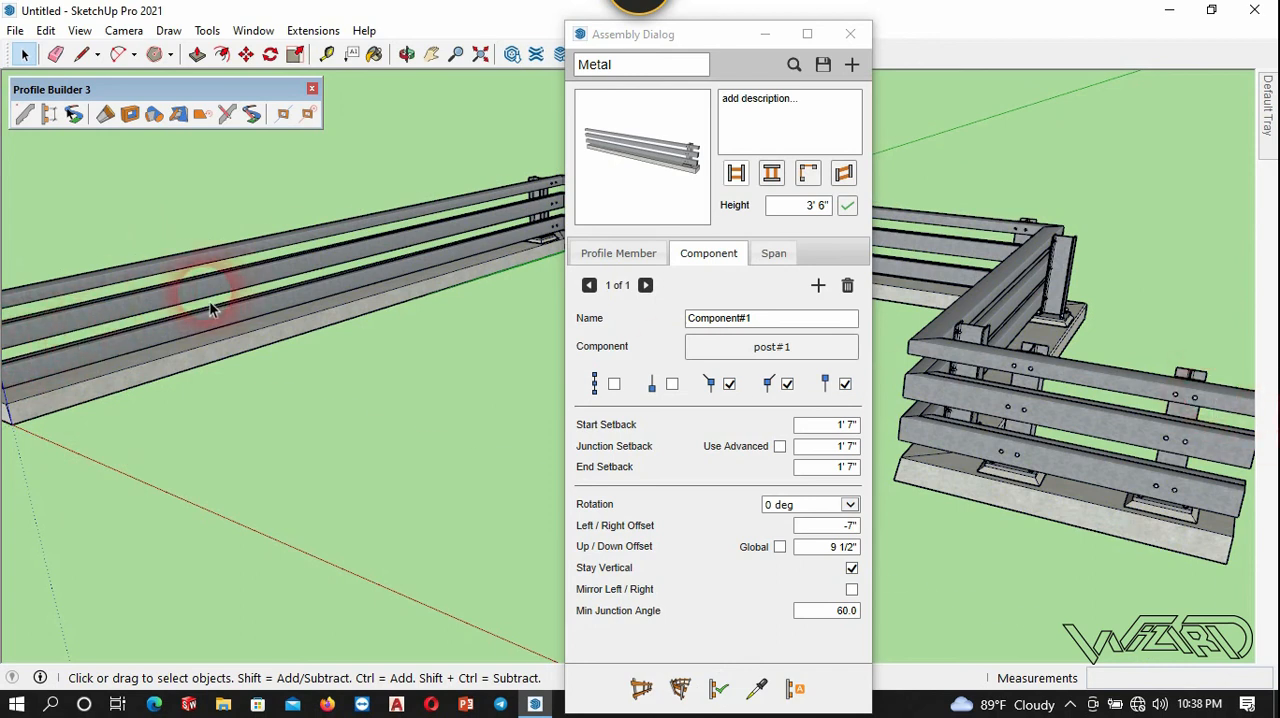
{"action": "left_click", "coordinate": [678, 388]}
{"action": "left_click", "coordinate": [845, 386]}
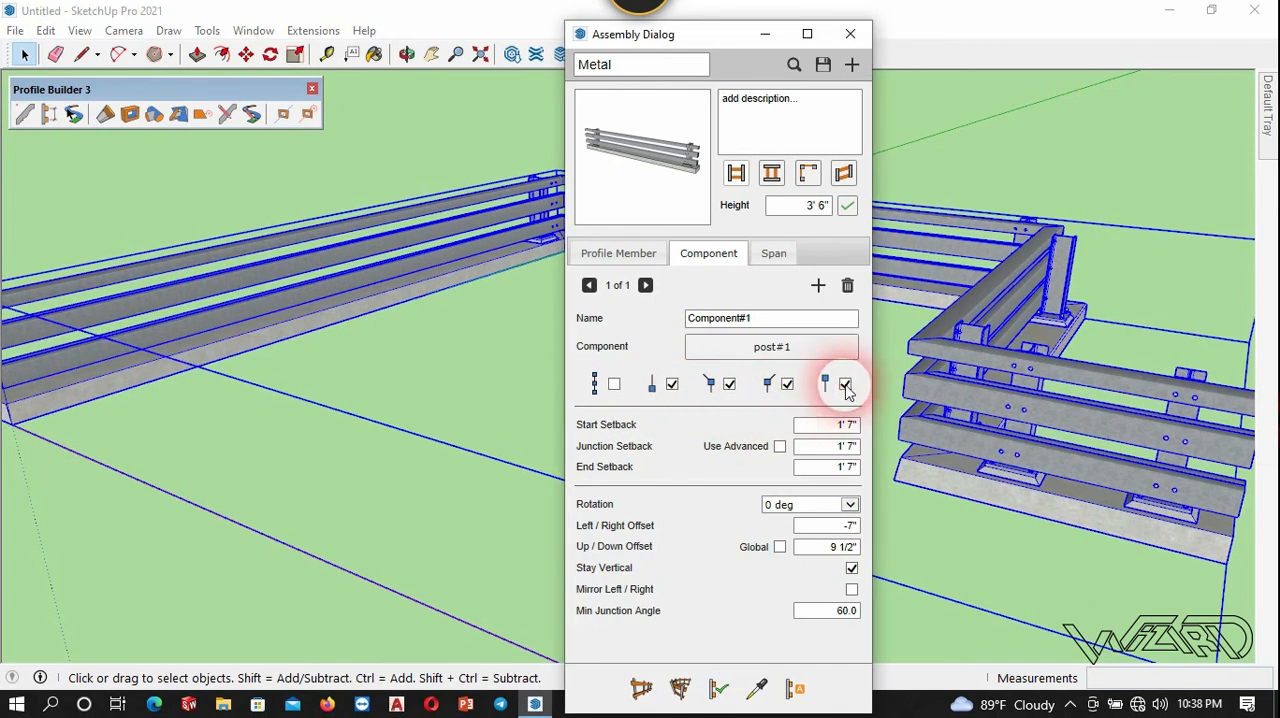
{"action": "left_click", "coordinate": [845, 386]}
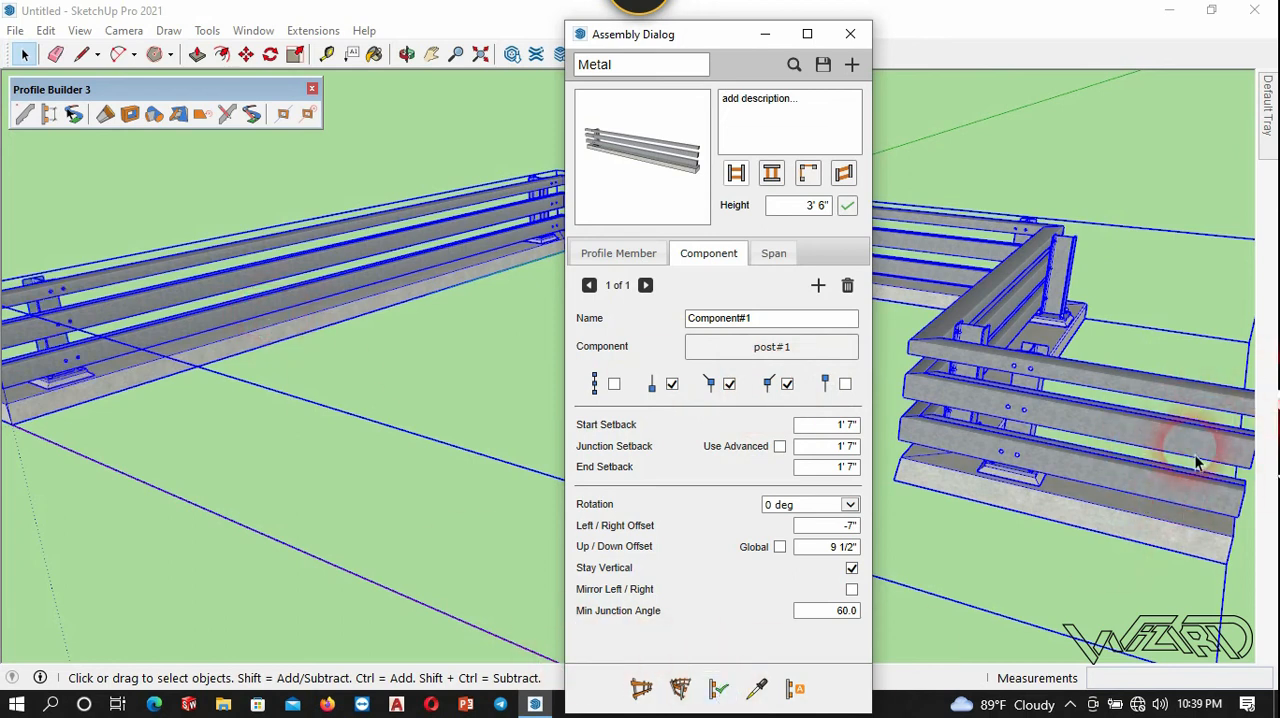
Turn off the posts at the left junctions and apply the change to the selected guardrail.
{"action": "left_click_drag", "start_coordinate": [734, 34], "coordinate": [297, 140]}
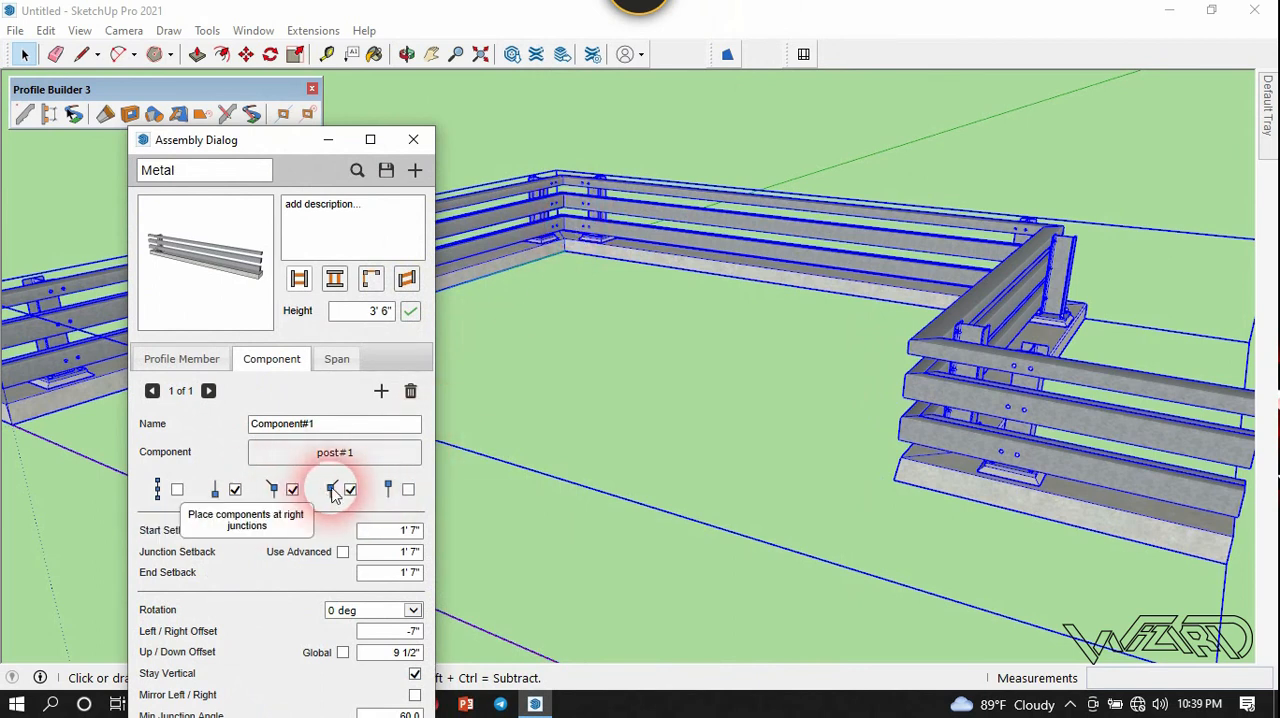
{"action": "left_click", "coordinate": [569, 424]}
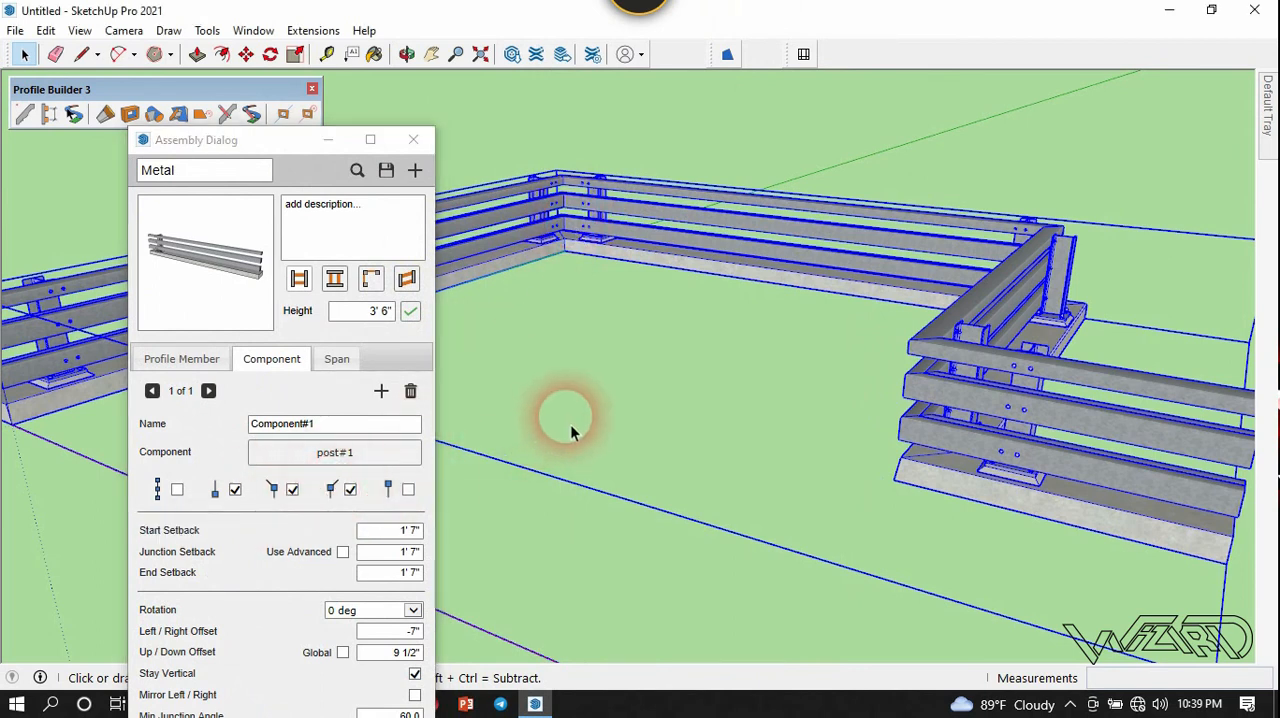
{"action": "left_click", "coordinate": [293, 494]}
{"action": "left_click", "coordinate": [238, 494]}
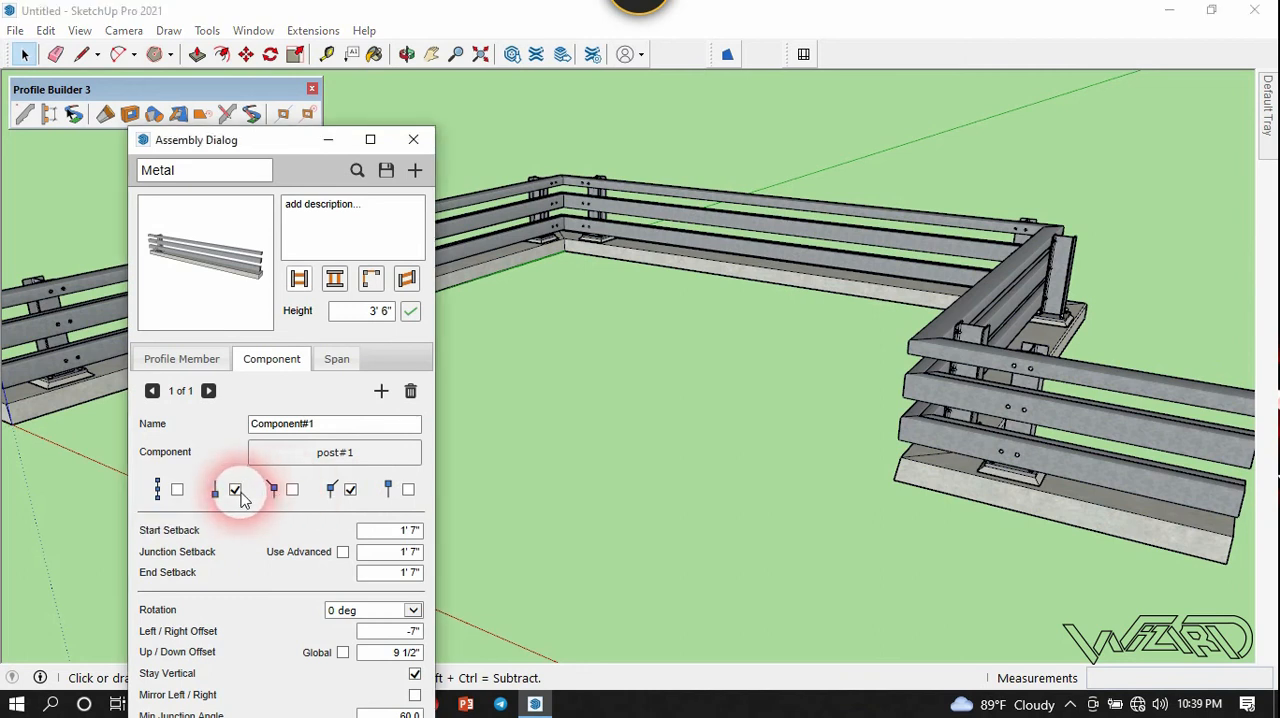
{"action": "left_click", "coordinate": [628, 182]}
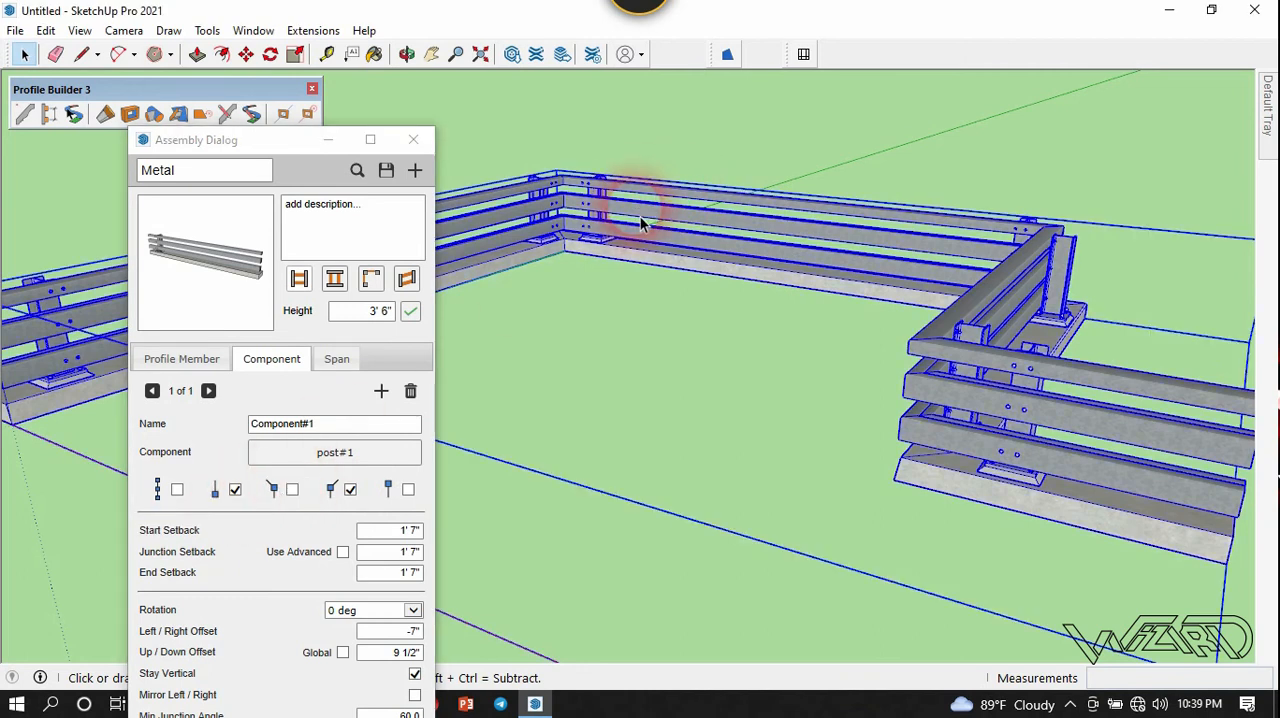
{"action": "left_click_drag", "start_coordinate": [286, 143], "coordinate": [271, 41]}
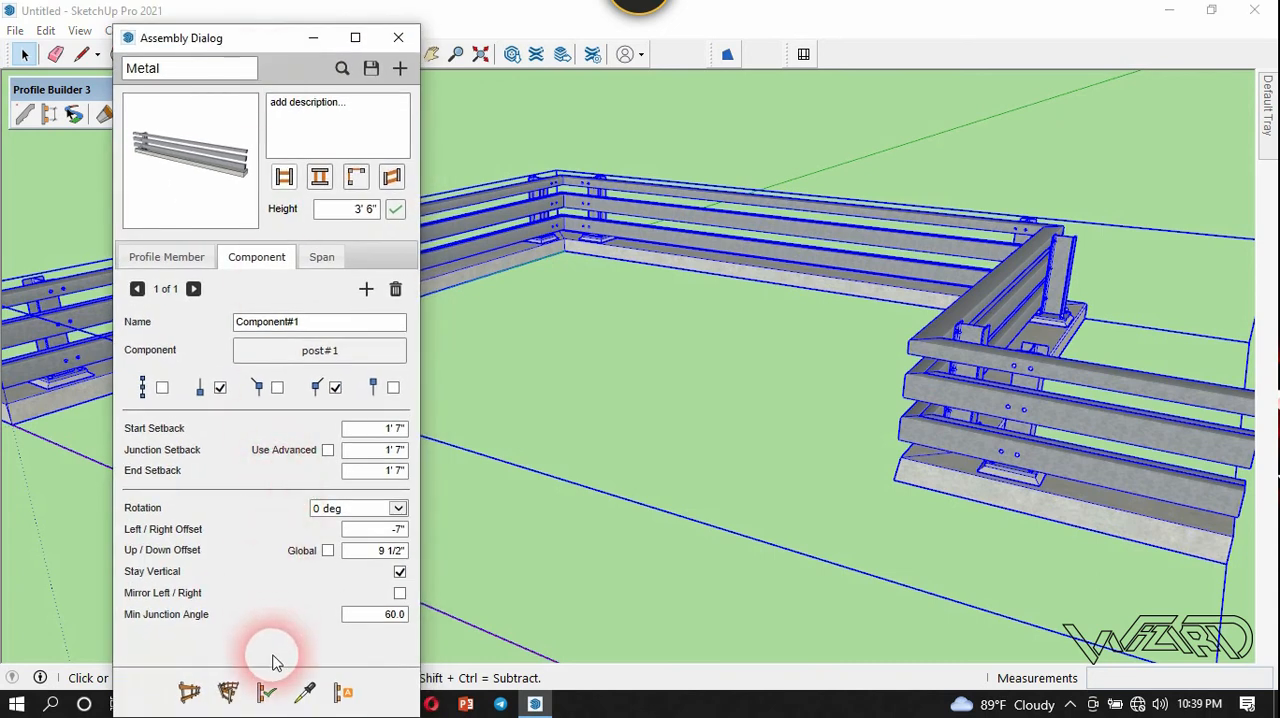
{"action": "left_click", "coordinate": [266, 692]}
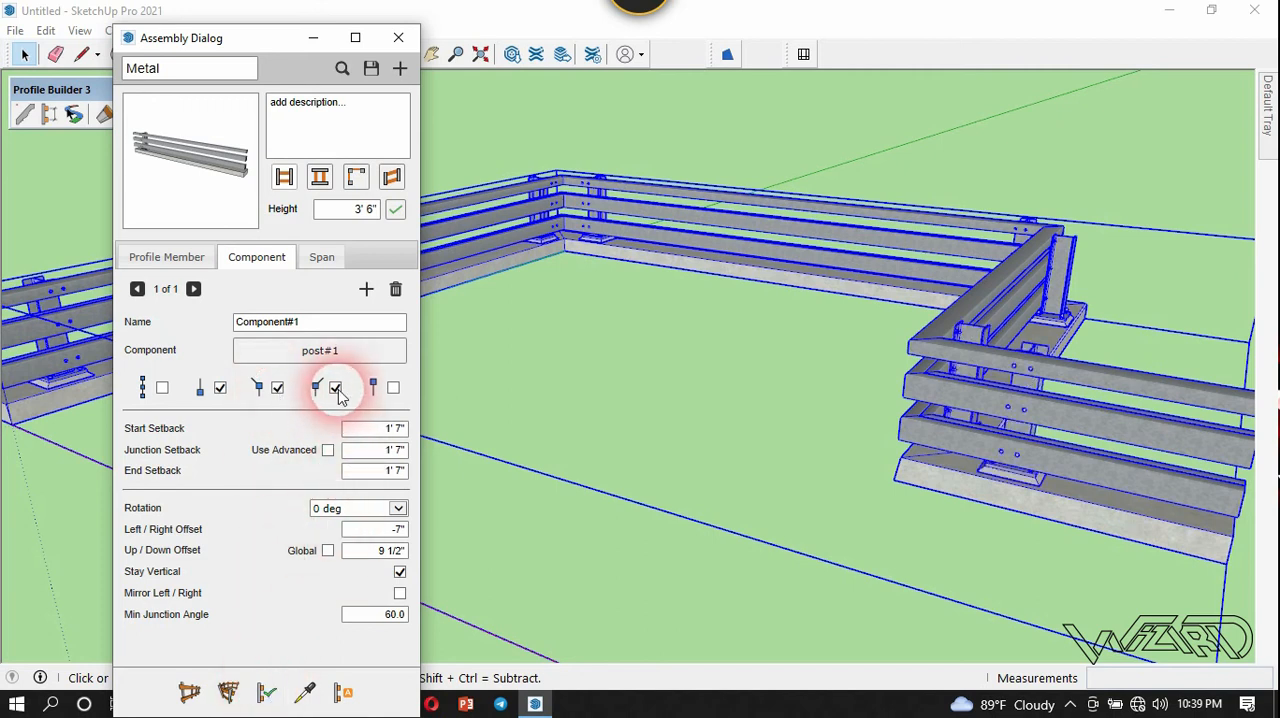
Turn off the posts at the right junctions and apply the change to the guardrail.
{"action": "left_click", "coordinate": [337, 397]}
{"action": "left_click", "coordinate": [622, 262]}
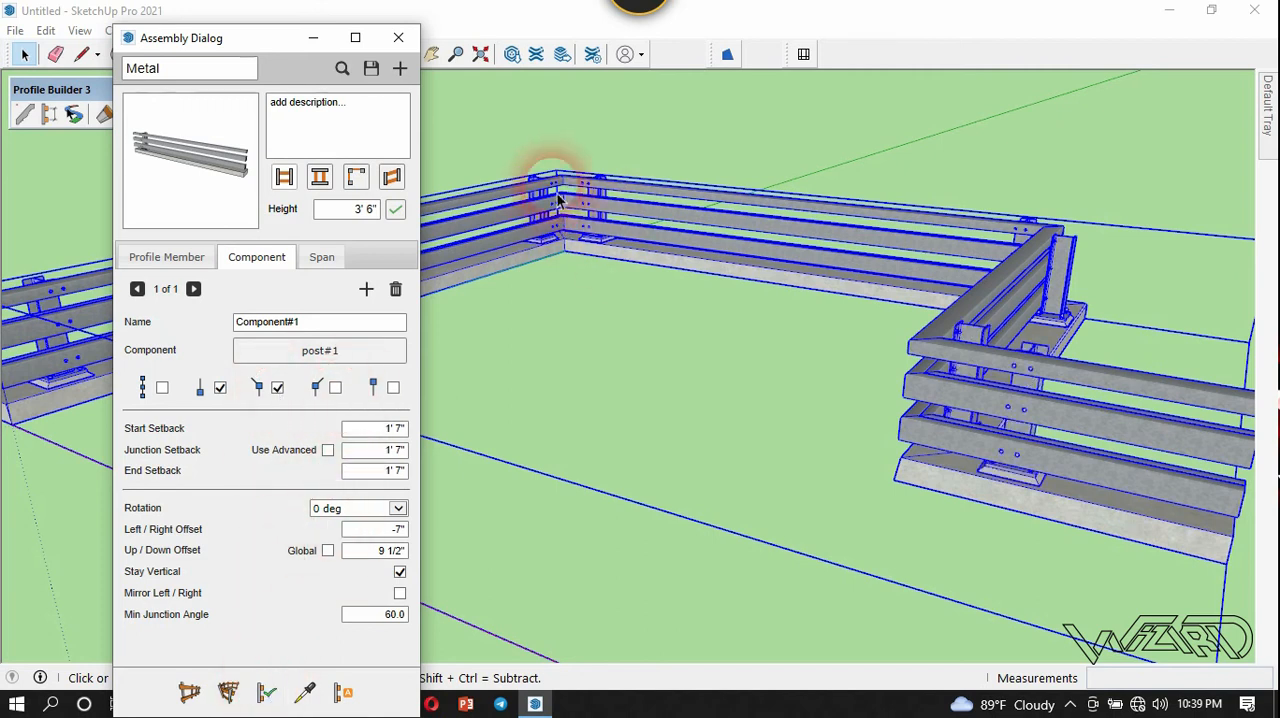
{"action": "left_click", "coordinate": [268, 692]}
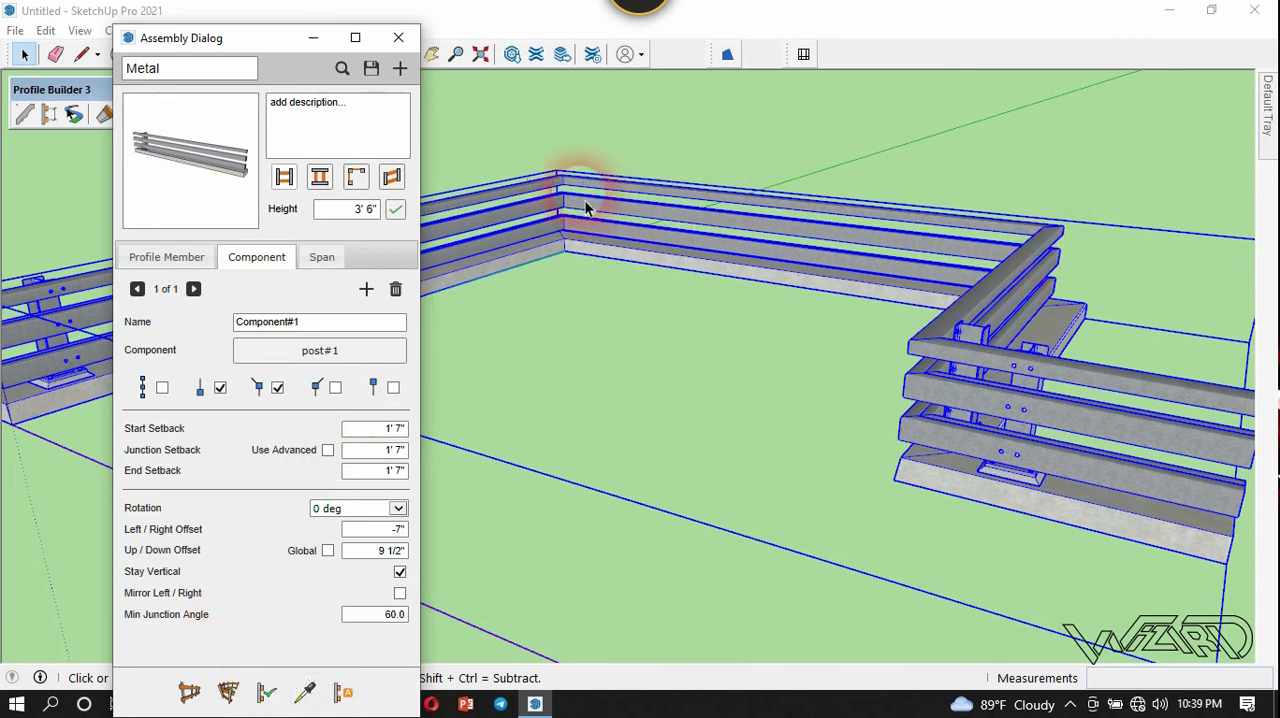
{"action": "left_click", "coordinate": [1074, 227]}
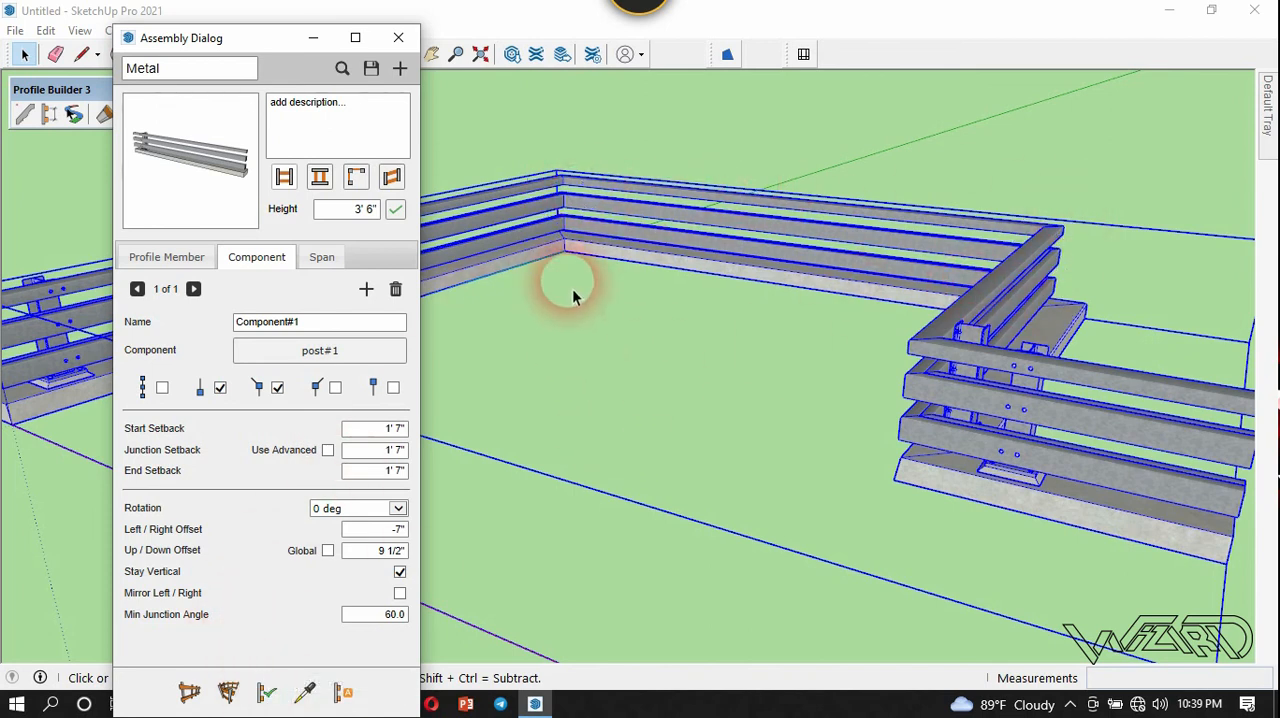
Turn placing posts at the 10' spacing along the path back on and apply it to the guardrail.
{"action": "left_click_drag", "start_coordinate": [252, 42], "coordinate": [681, 112]}
{"action": "left_click", "coordinate": [593, 457]}
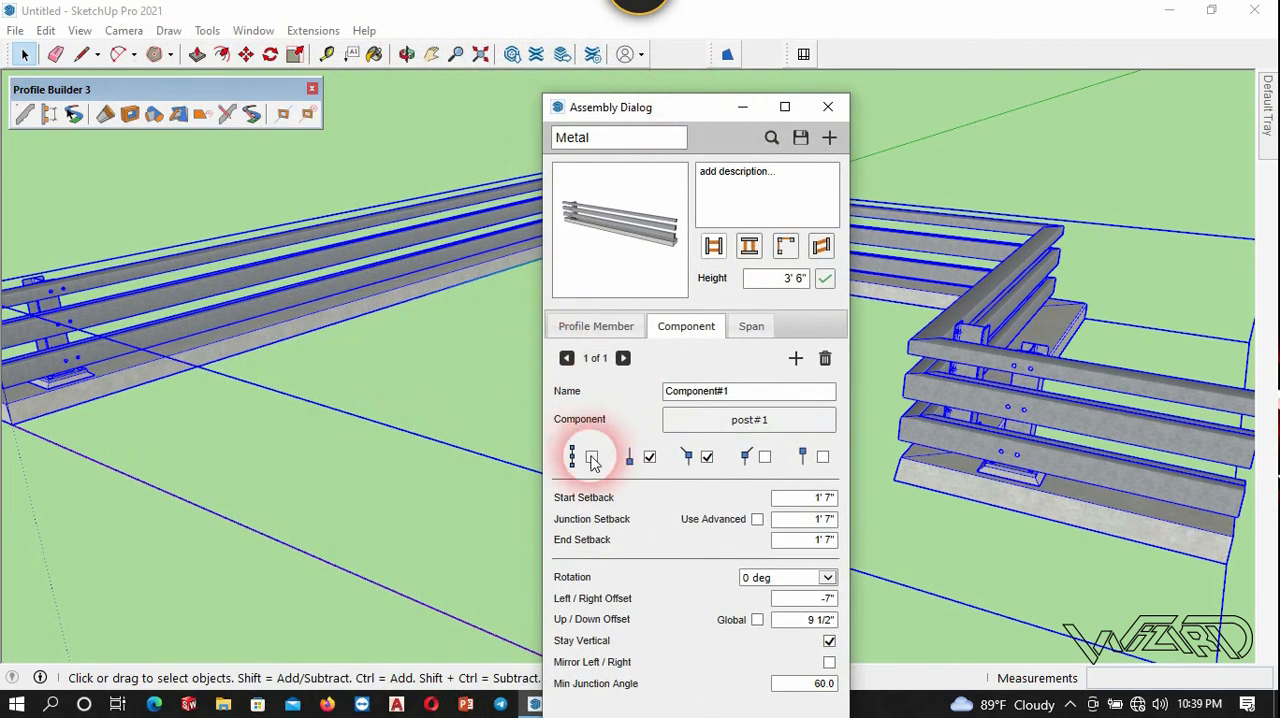
{"action": "left_click_drag", "start_coordinate": [592, 106], "coordinate": [623, 50]}
{"action": "left_click", "coordinate": [720, 705]}
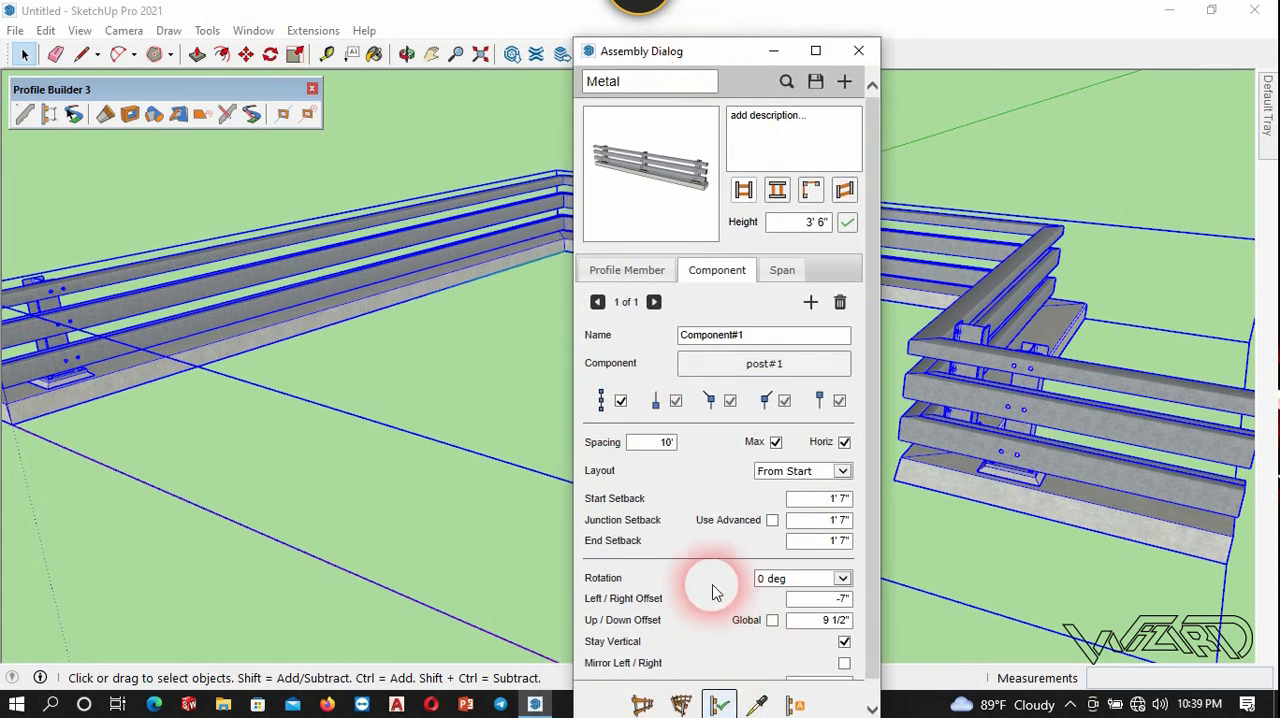
Measure the distance between the first two posts along the guardrail's first straight run.
{"action": "left_click", "coordinate": [418, 424]}
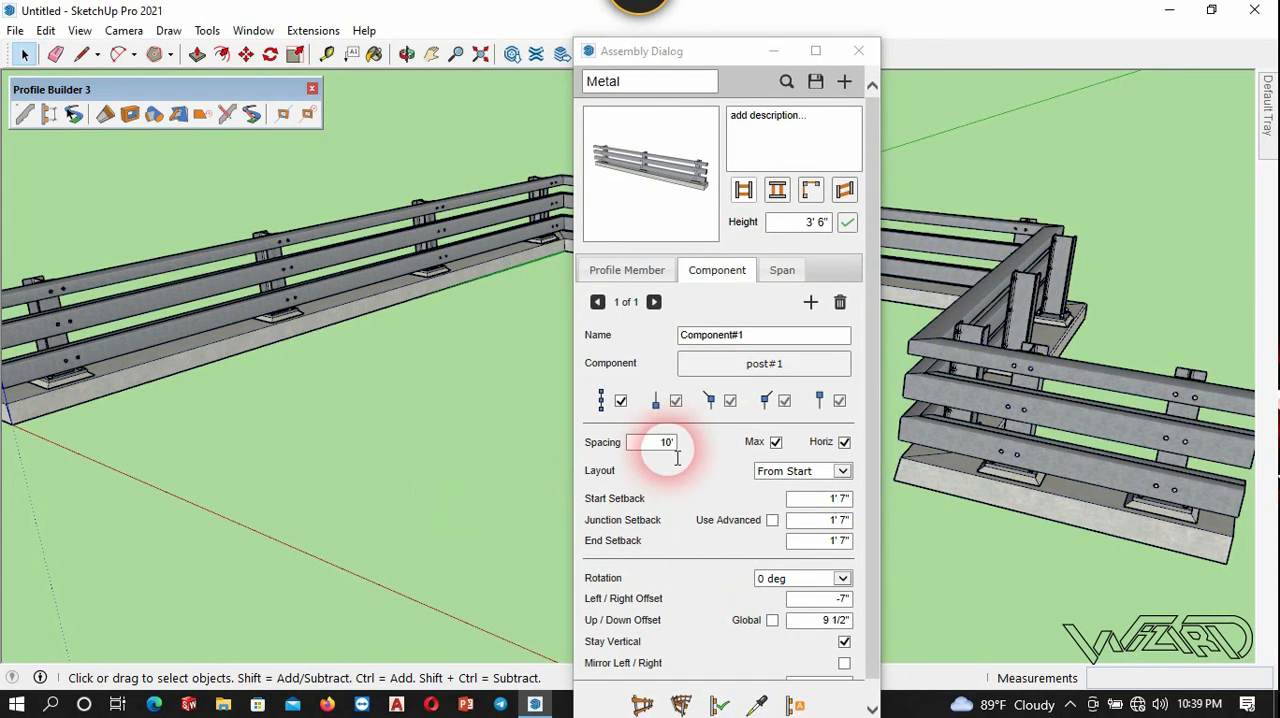
{"action": "middle_click_drag", "start_coordinate": [200, 290], "coordinate": [115, 580]}
{"action": "key", "text": "t"}
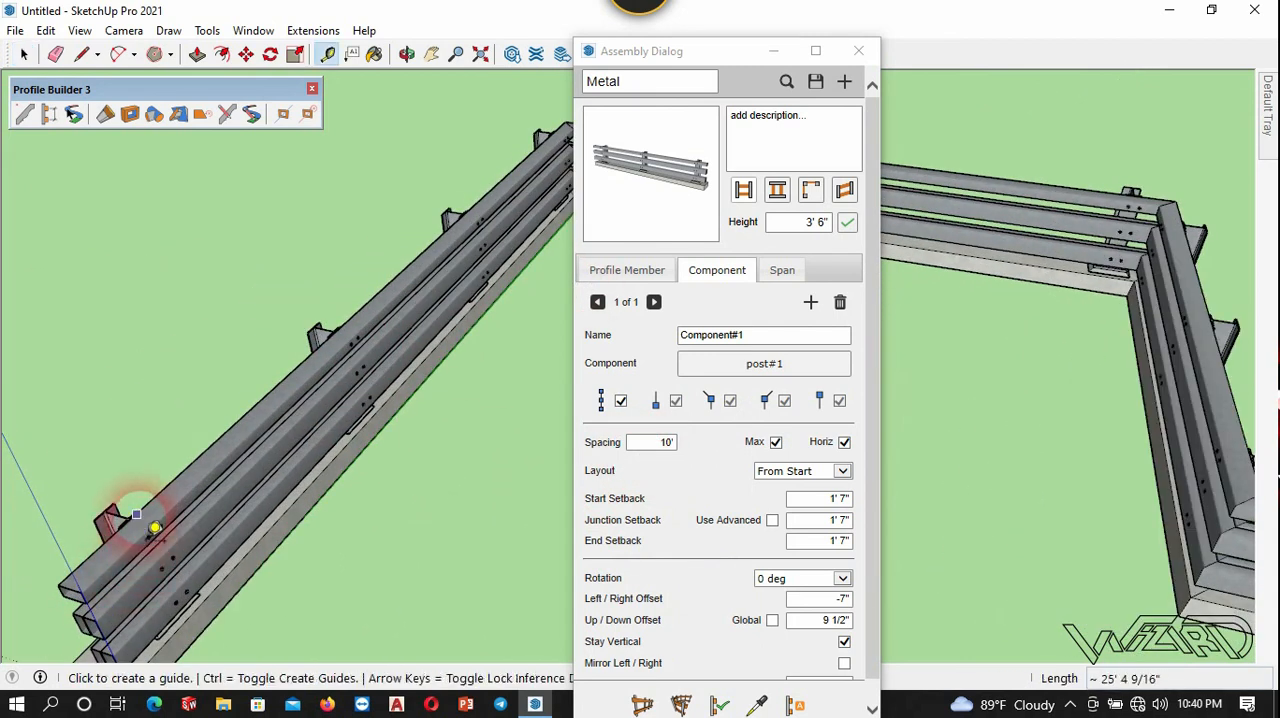
{"action": "scroll", "coordinate": [145, 518], "scroll_direction": "up", "scroll_amount": 3}
{"action": "left_click", "coordinate": [137, 511]}
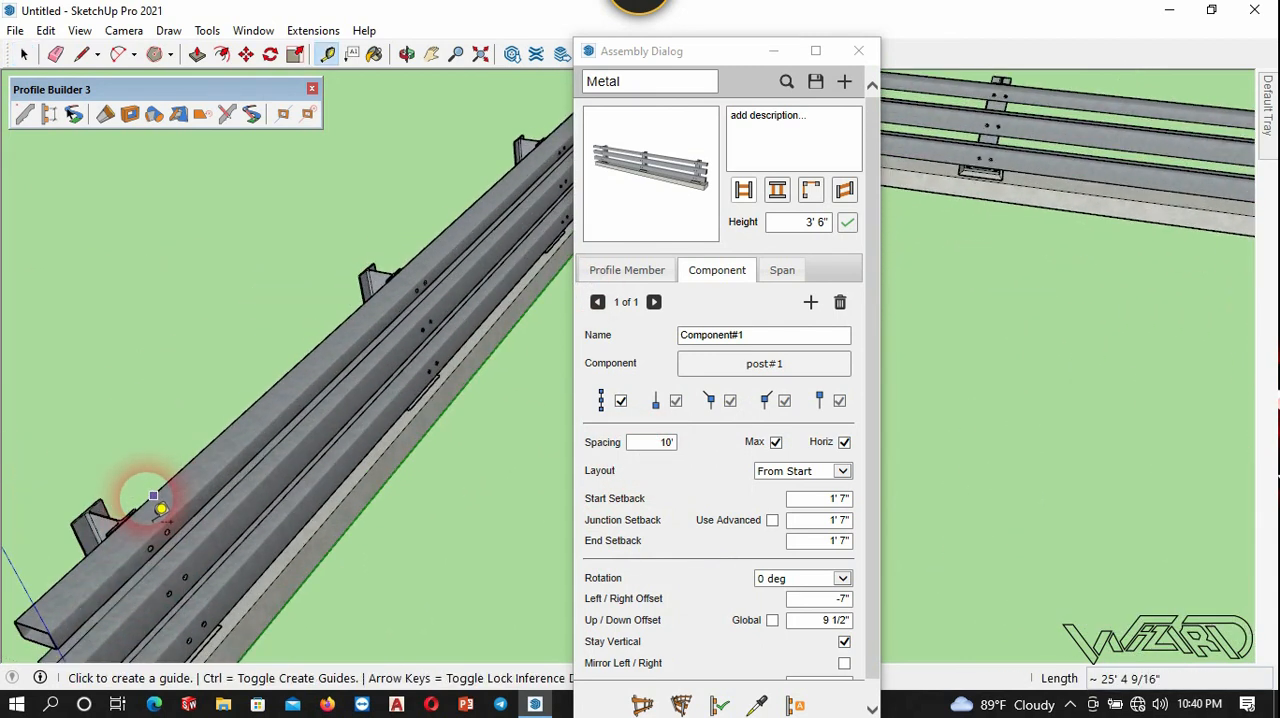
{"action": "scroll", "coordinate": [405, 298], "scroll_direction": "up", "scroll_amount": 2}
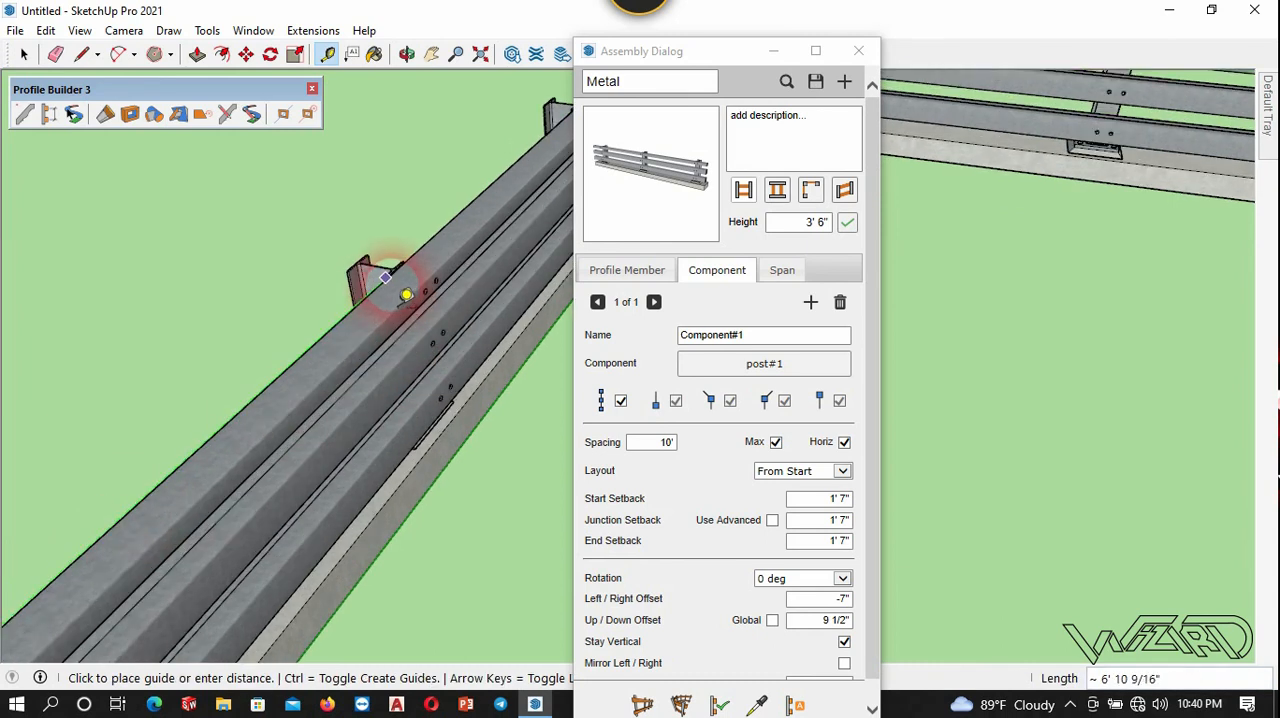
{"action": "key", "text": "space"}
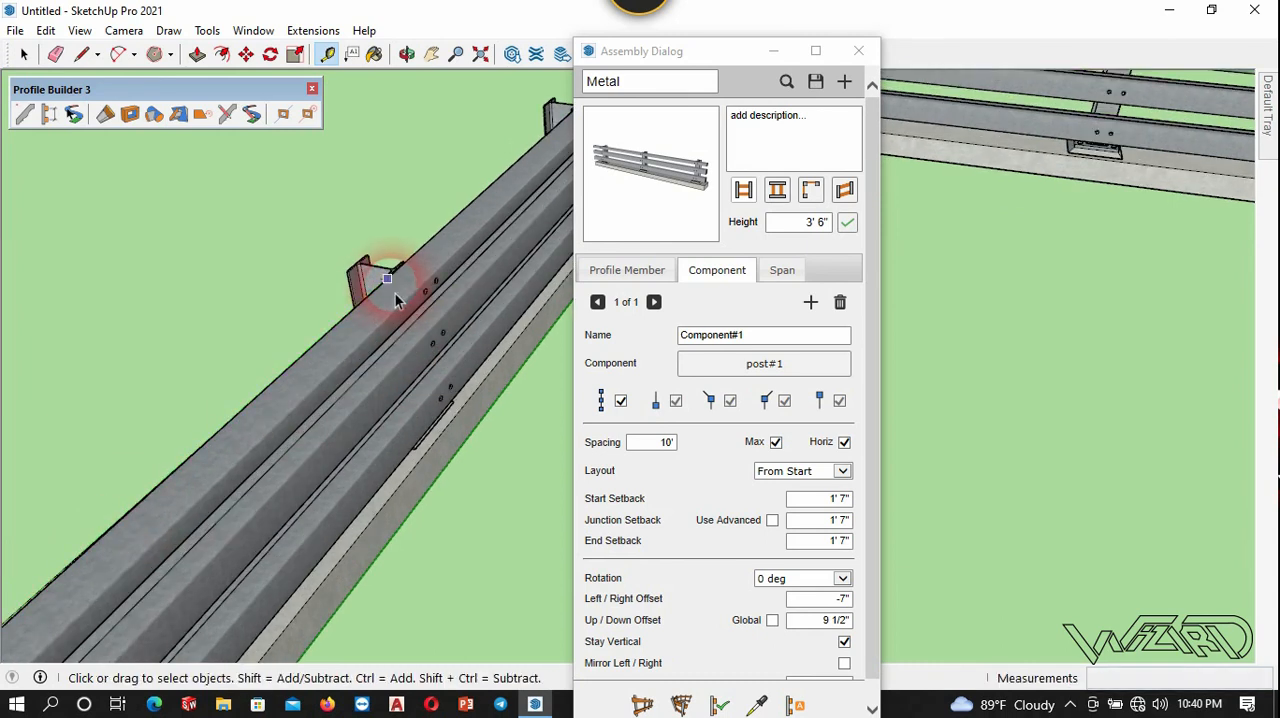
{"action": "scroll", "coordinate": [314, 214], "scroll_direction": "down", "scroll_amount": 5}
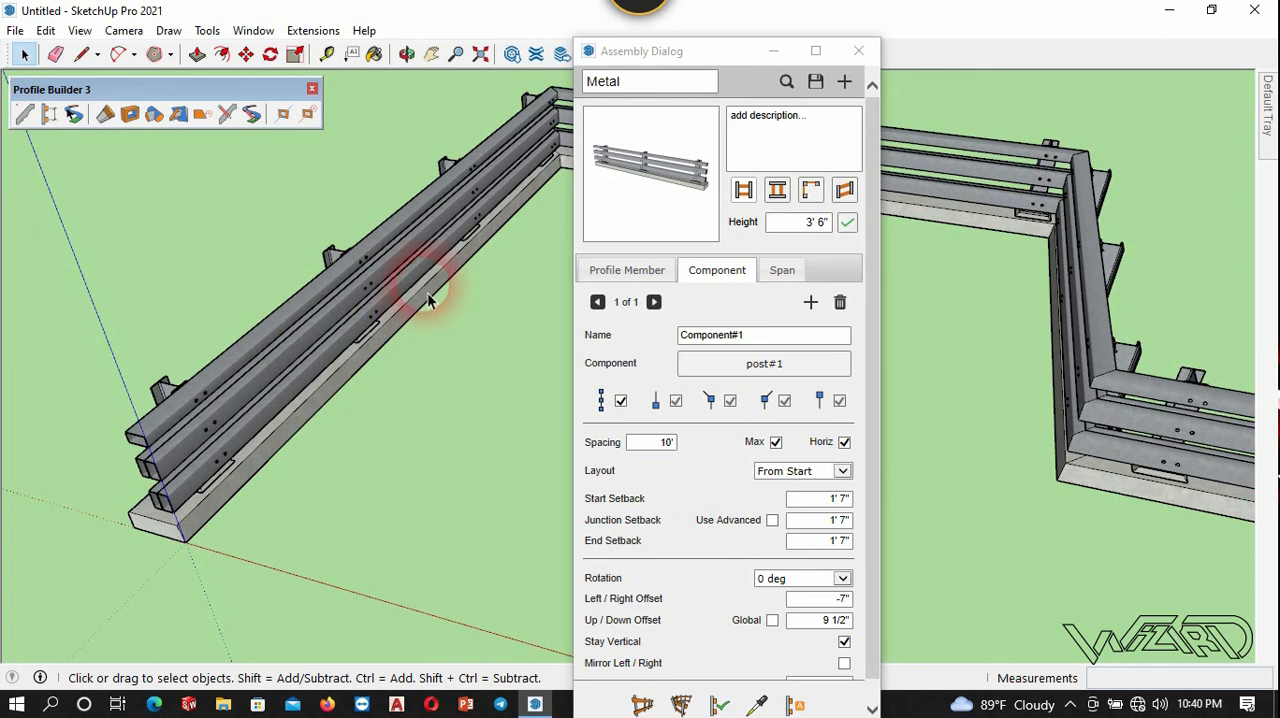
Turn off the Max option for the 10' post spacing and apply the change to the guardrail.
{"action": "left_click", "coordinate": [777, 446]}
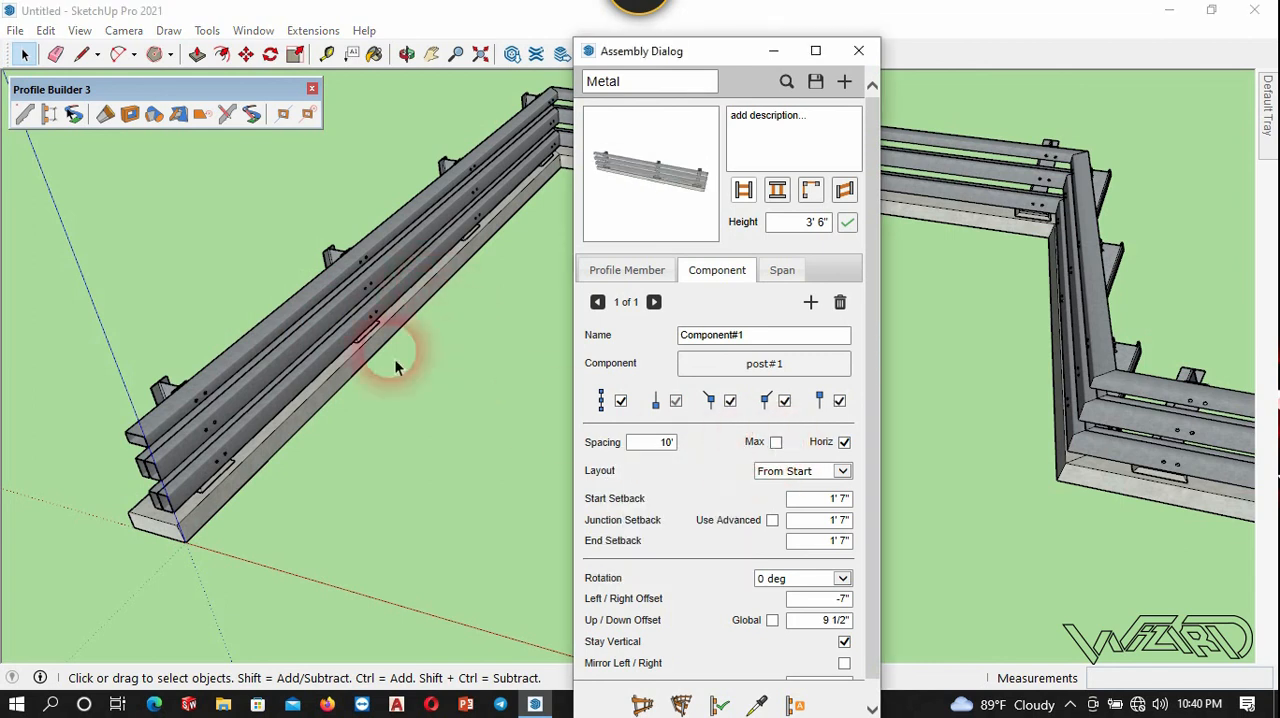
{"action": "left_click", "coordinate": [358, 338]}
{"action": "left_click", "coordinate": [720, 706]}
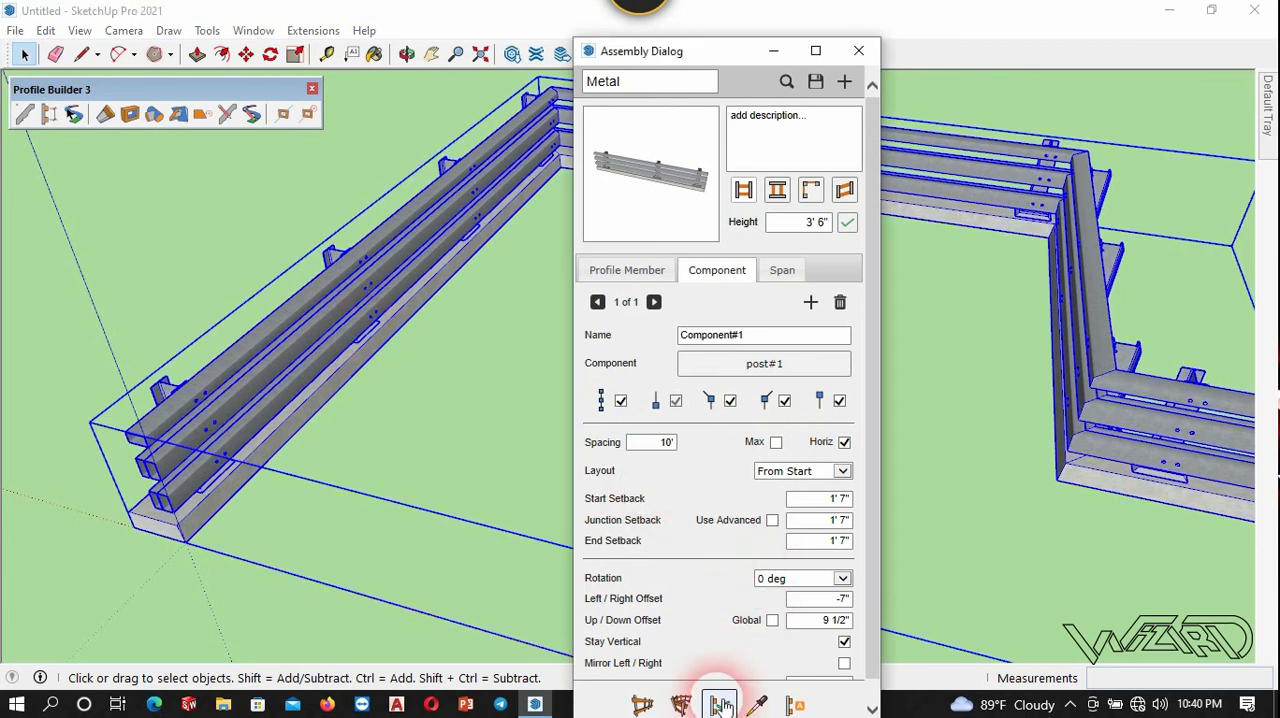
{"action": "left_click", "coordinate": [541, 464]}
{"action": "middle_click_drag", "start_coordinate": [343, 384], "coordinate": [306, 435]}
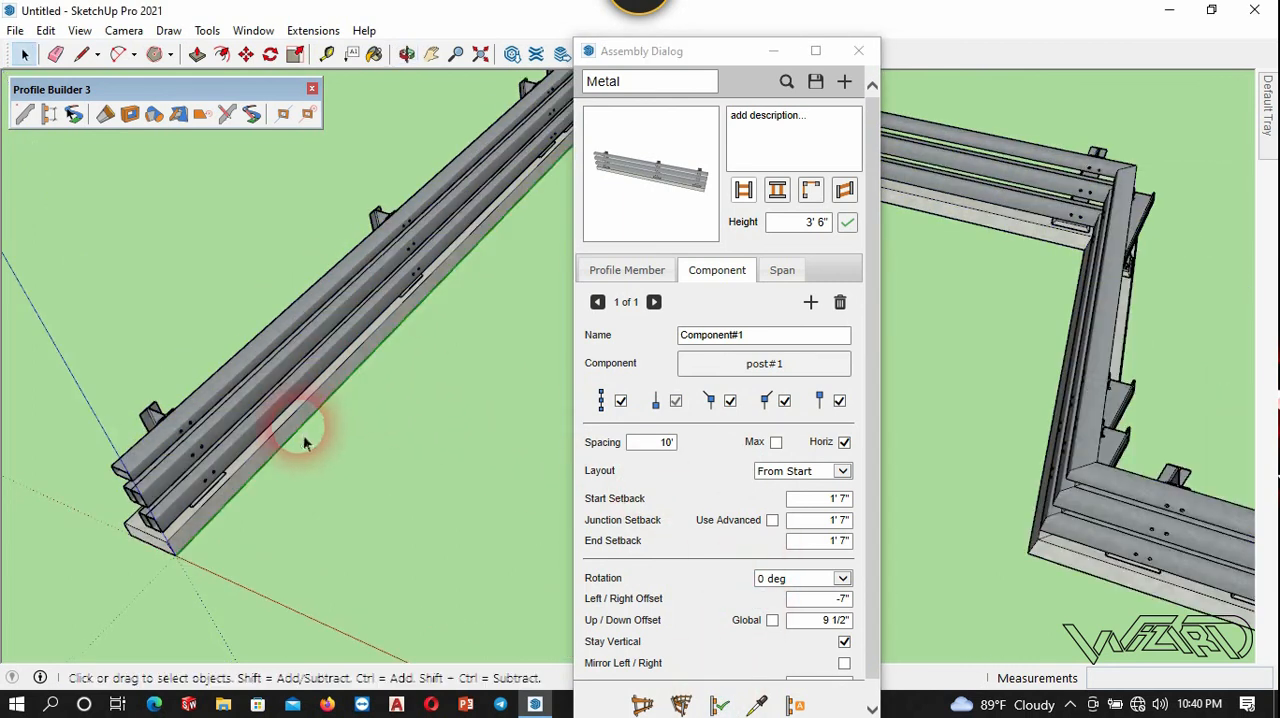
{"action": "scroll", "coordinate": [258, 342], "scroll_direction": "down", "scroll_amount": 2}
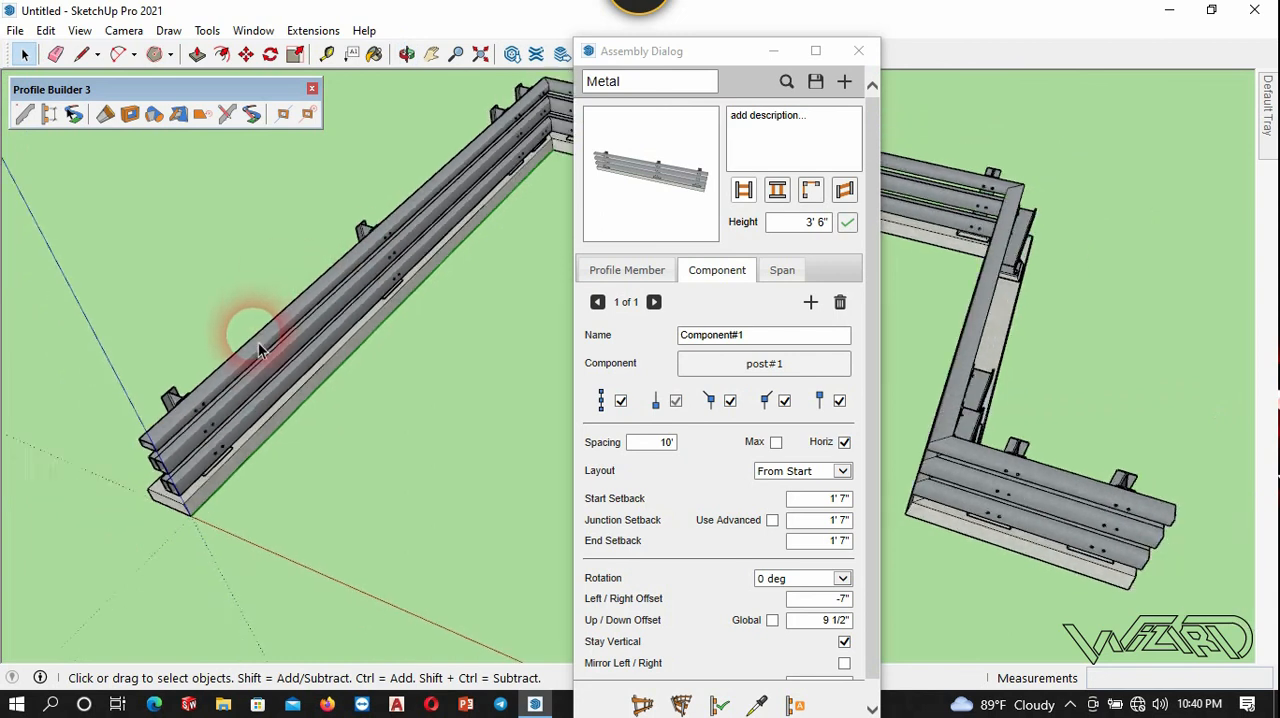
{"action": "scroll", "coordinate": [514, 157], "scroll_direction": "up", "scroll_amount": 2}
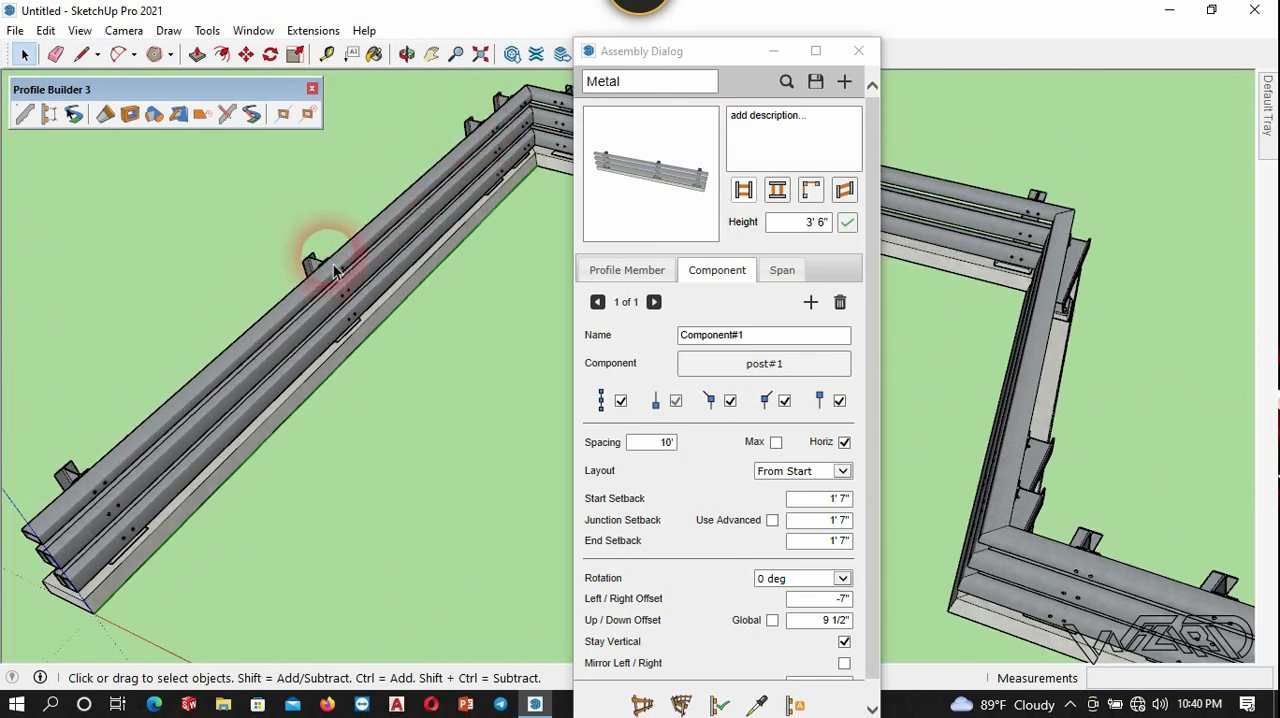
Turn the Max option for the 10' post spacing back on, apply it to the guardrail, and close the assembly settings.
{"action": "left_click", "coordinate": [413, 253]}
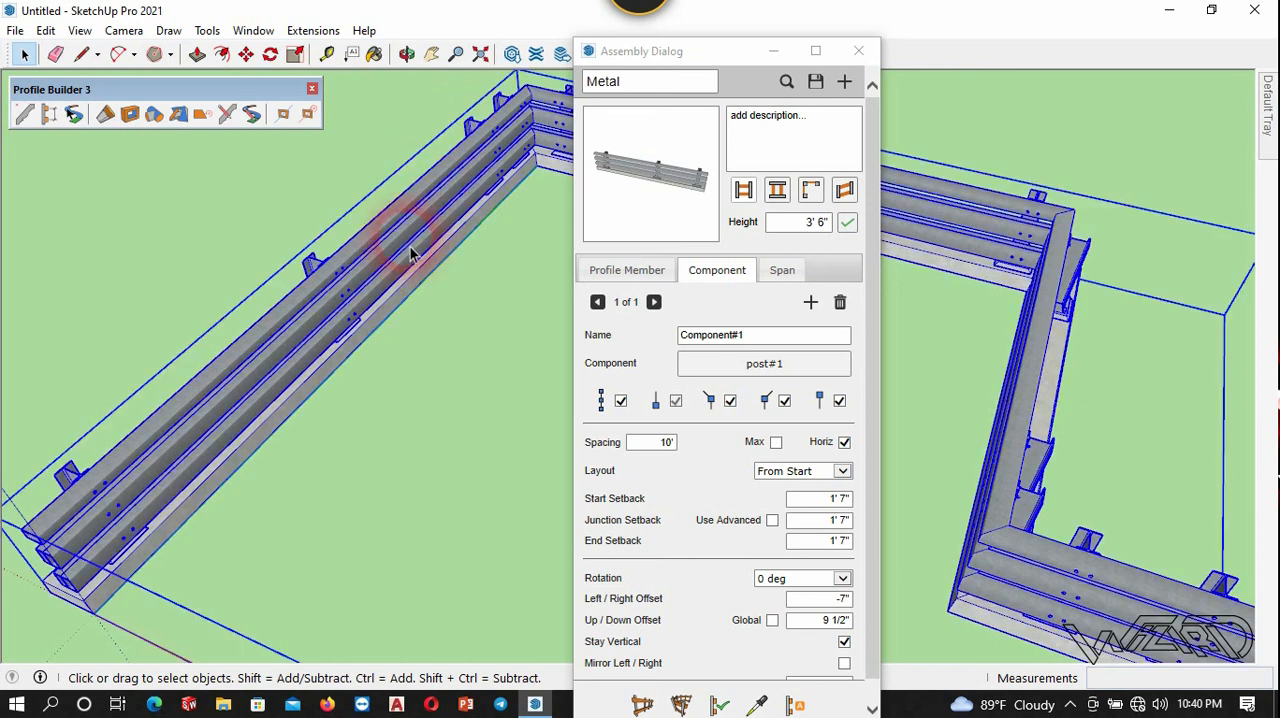
{"action": "left_click", "coordinate": [776, 443]}
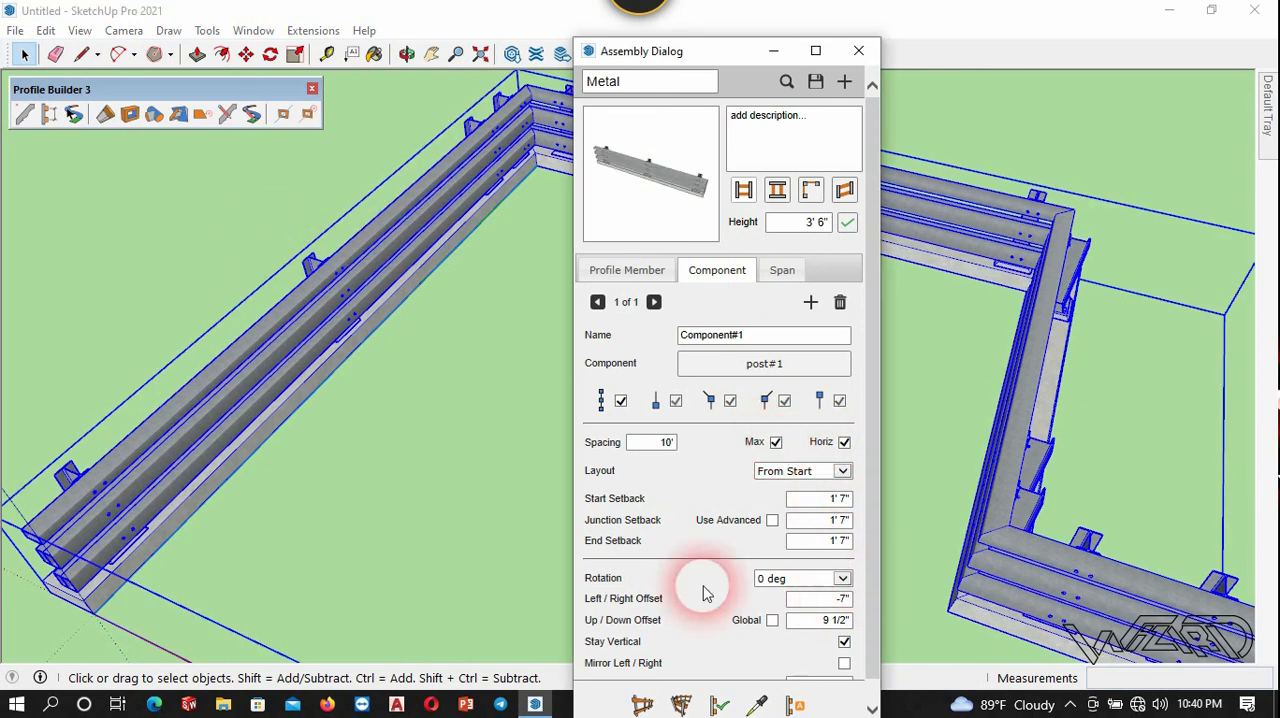
{"action": "left_click", "coordinate": [724, 705]}
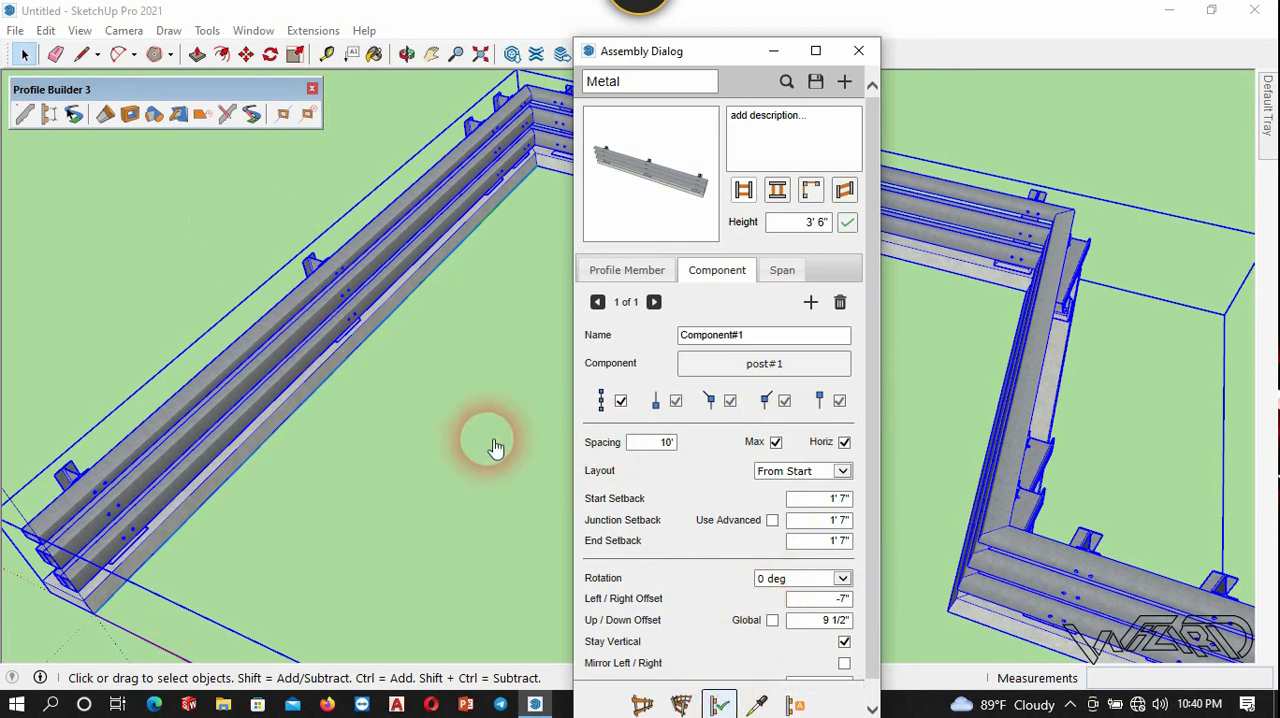
{"action": "left_click", "coordinate": [848, 53]}
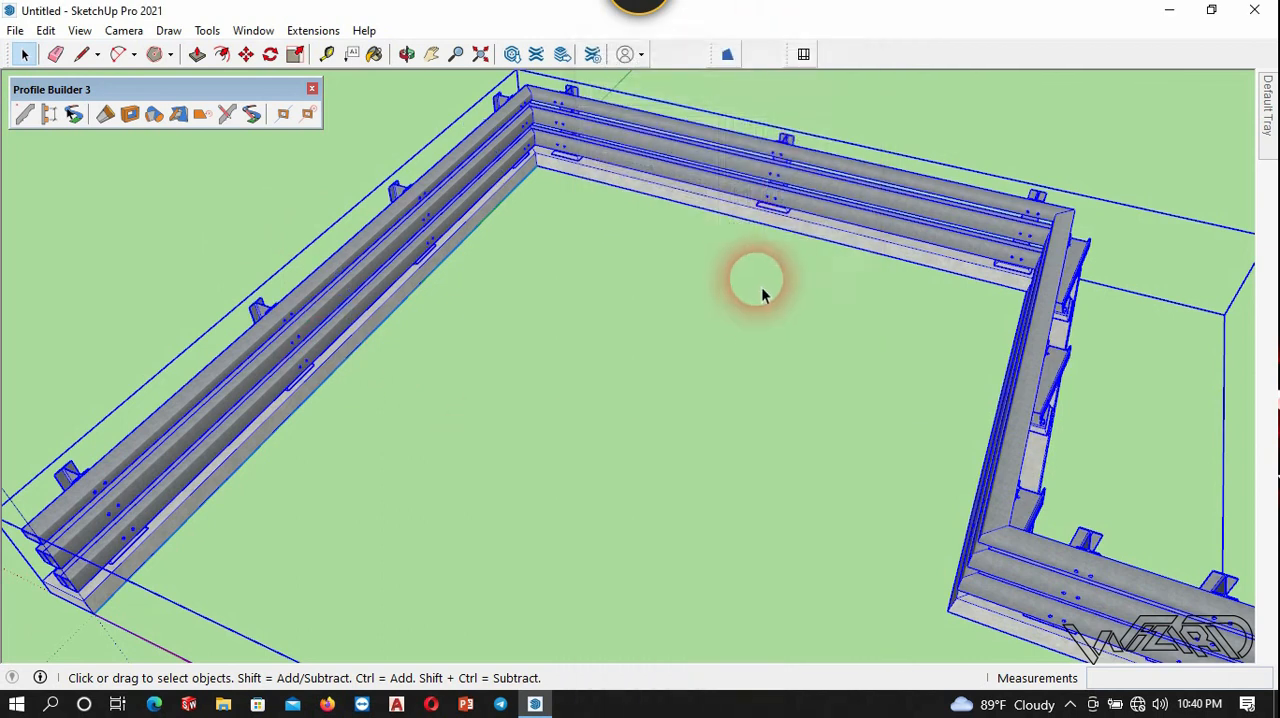
{"action": "left_click", "coordinate": [694, 391]}
{"action": "middle_click_drag", "start_coordinate": [694, 391], "coordinate": [708, 233]}
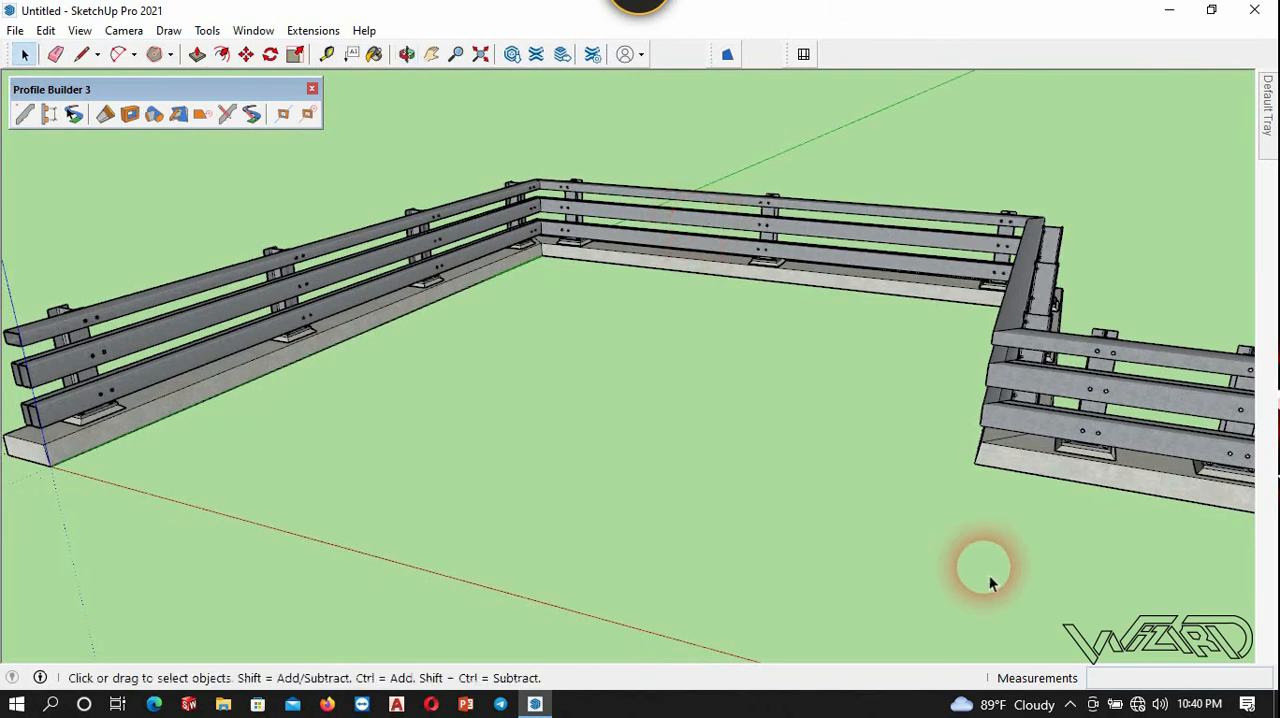